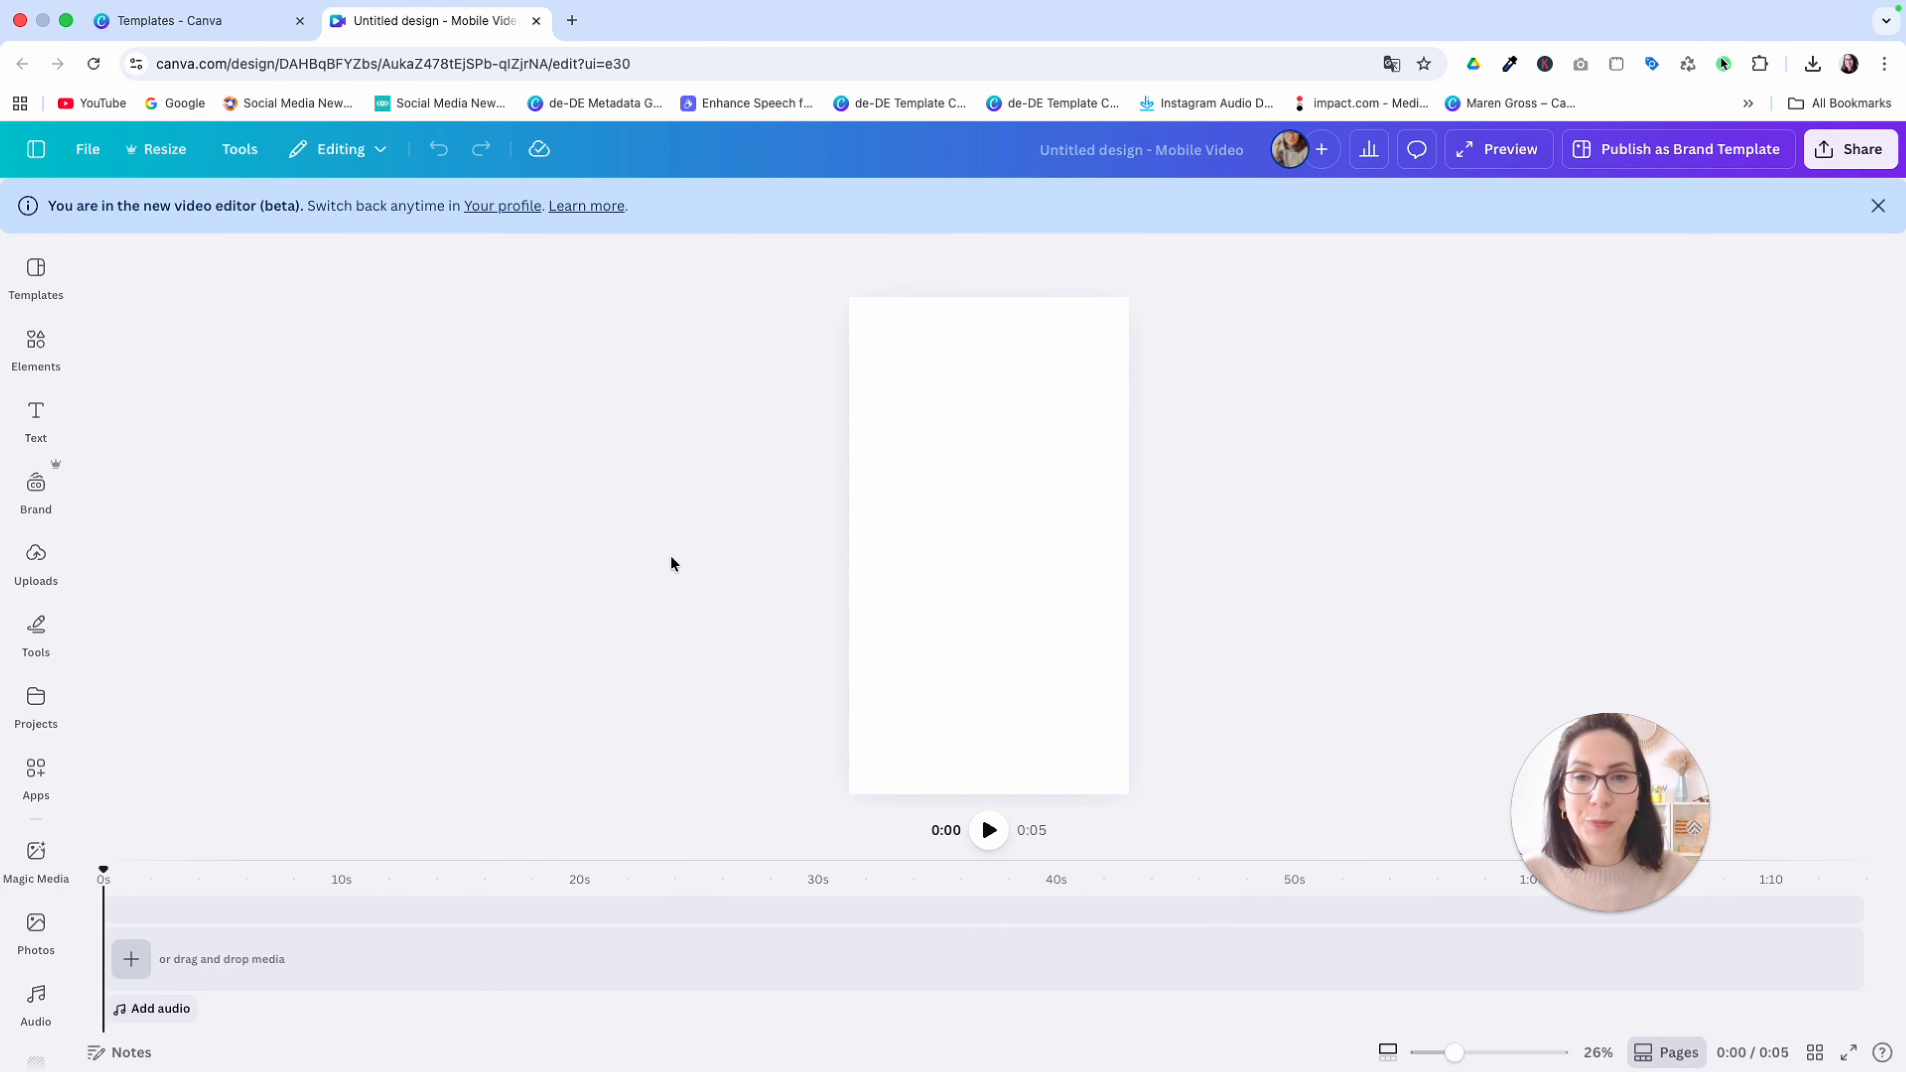
Search the elements for "outfit" and add the video of a woman beside a clothes rack as the page background
{"action": "left_click", "coordinate": [36, 559]}
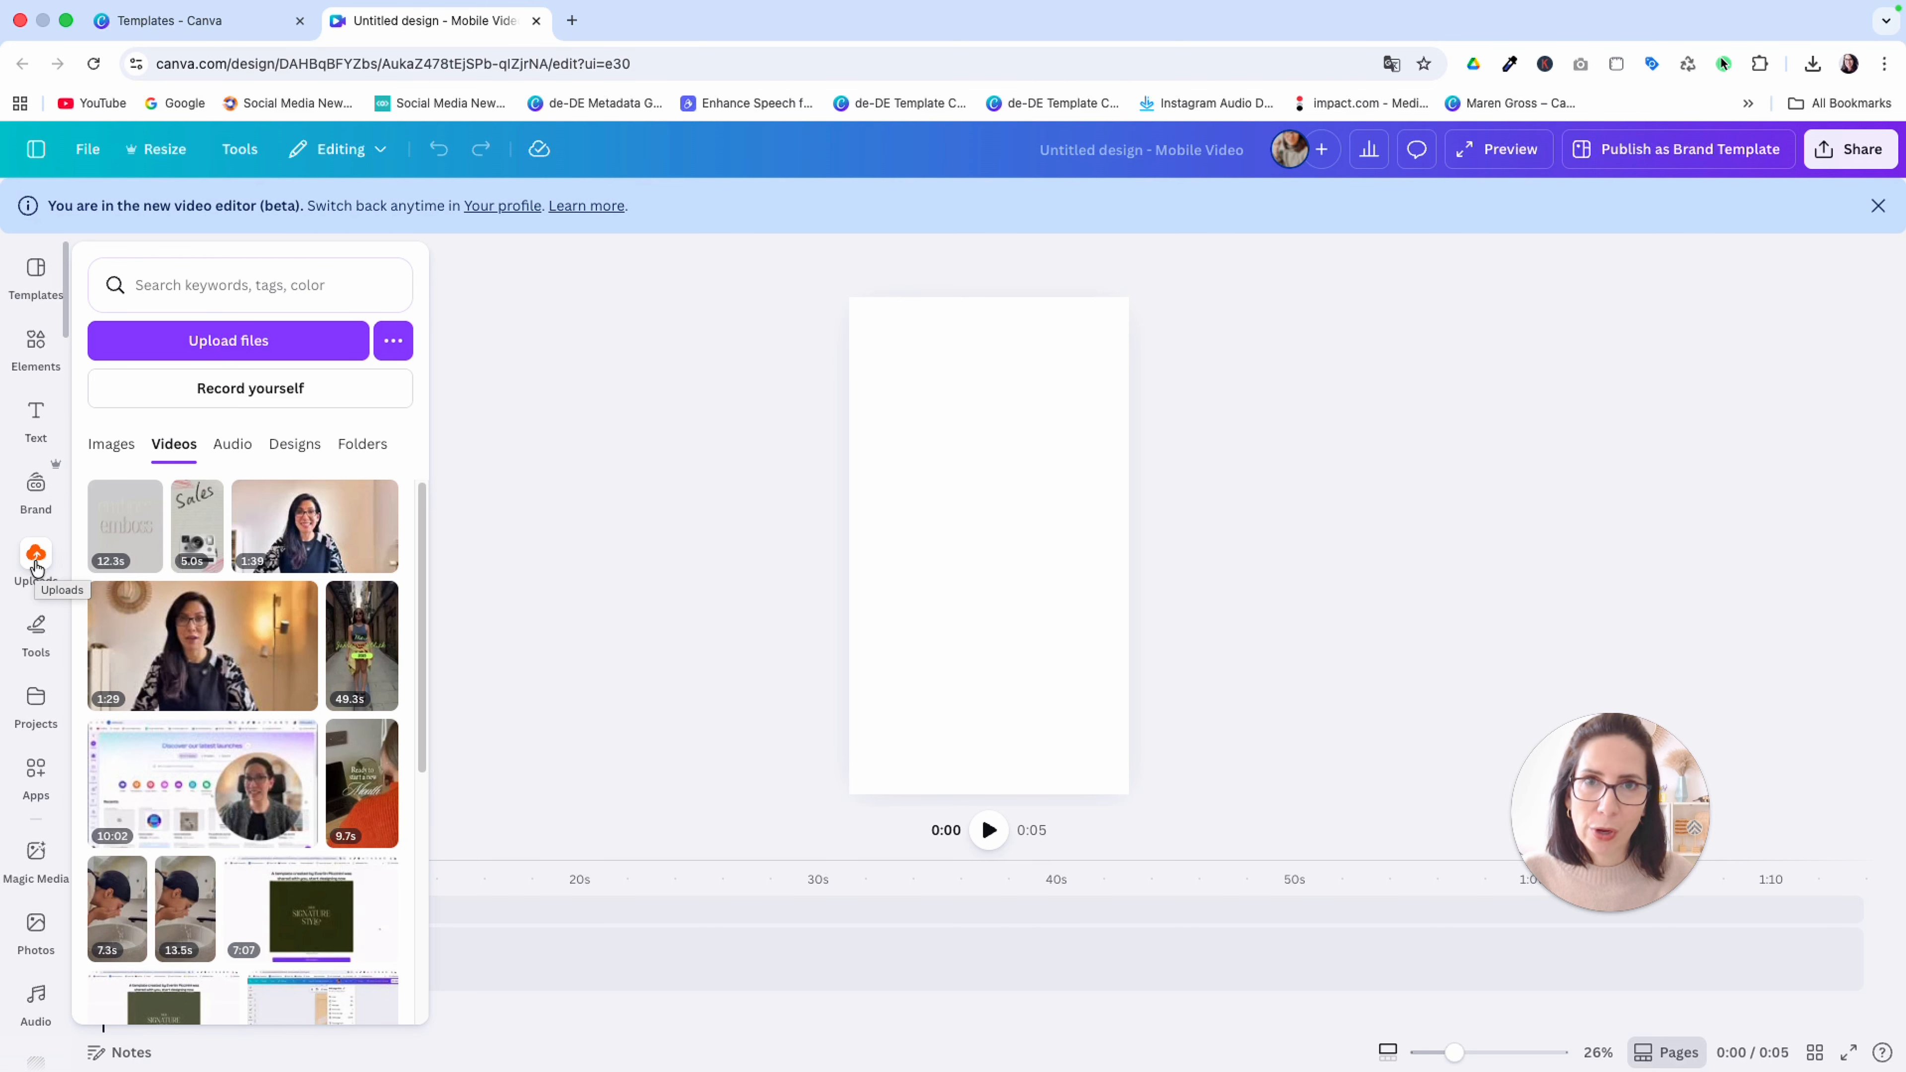
{"action": "left_click", "coordinate": [36, 347]}
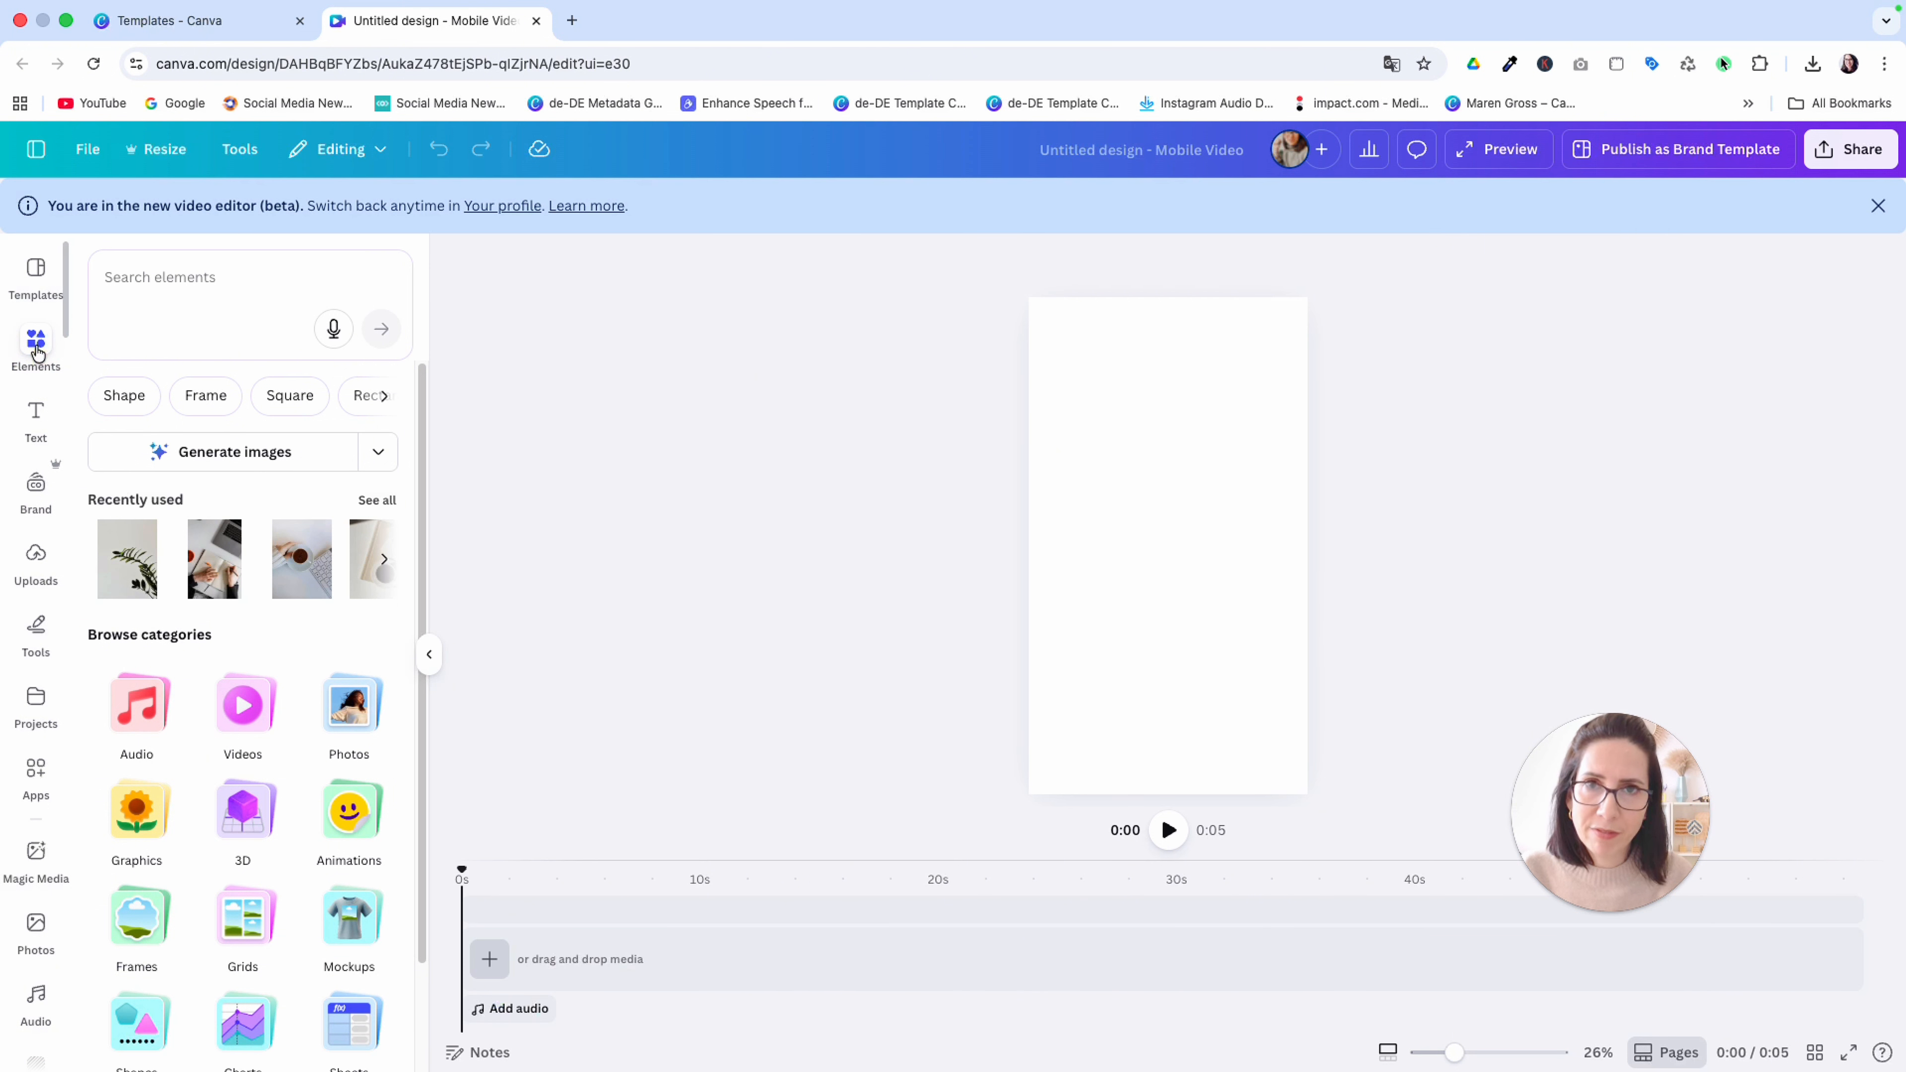
{"action": "left_click", "coordinate": [138, 278]}
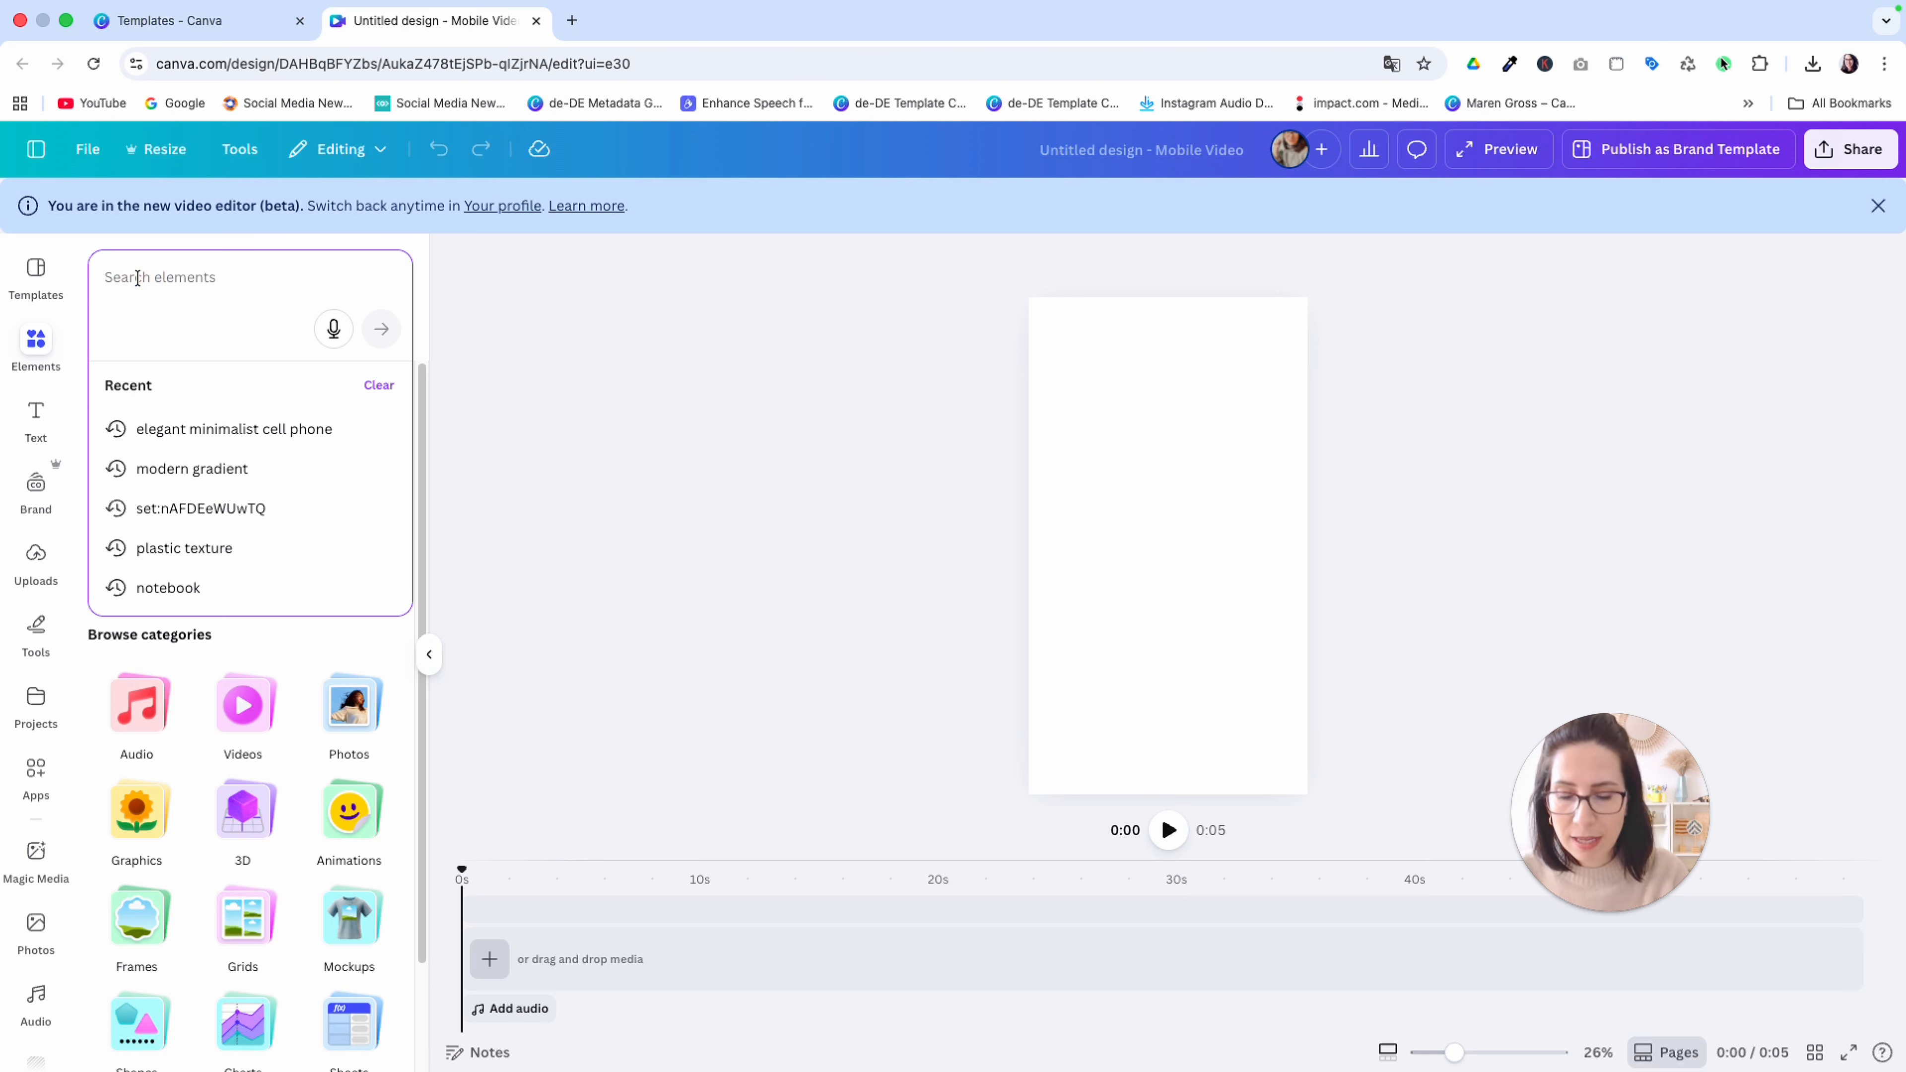
{"action": "type", "text": "outf"}
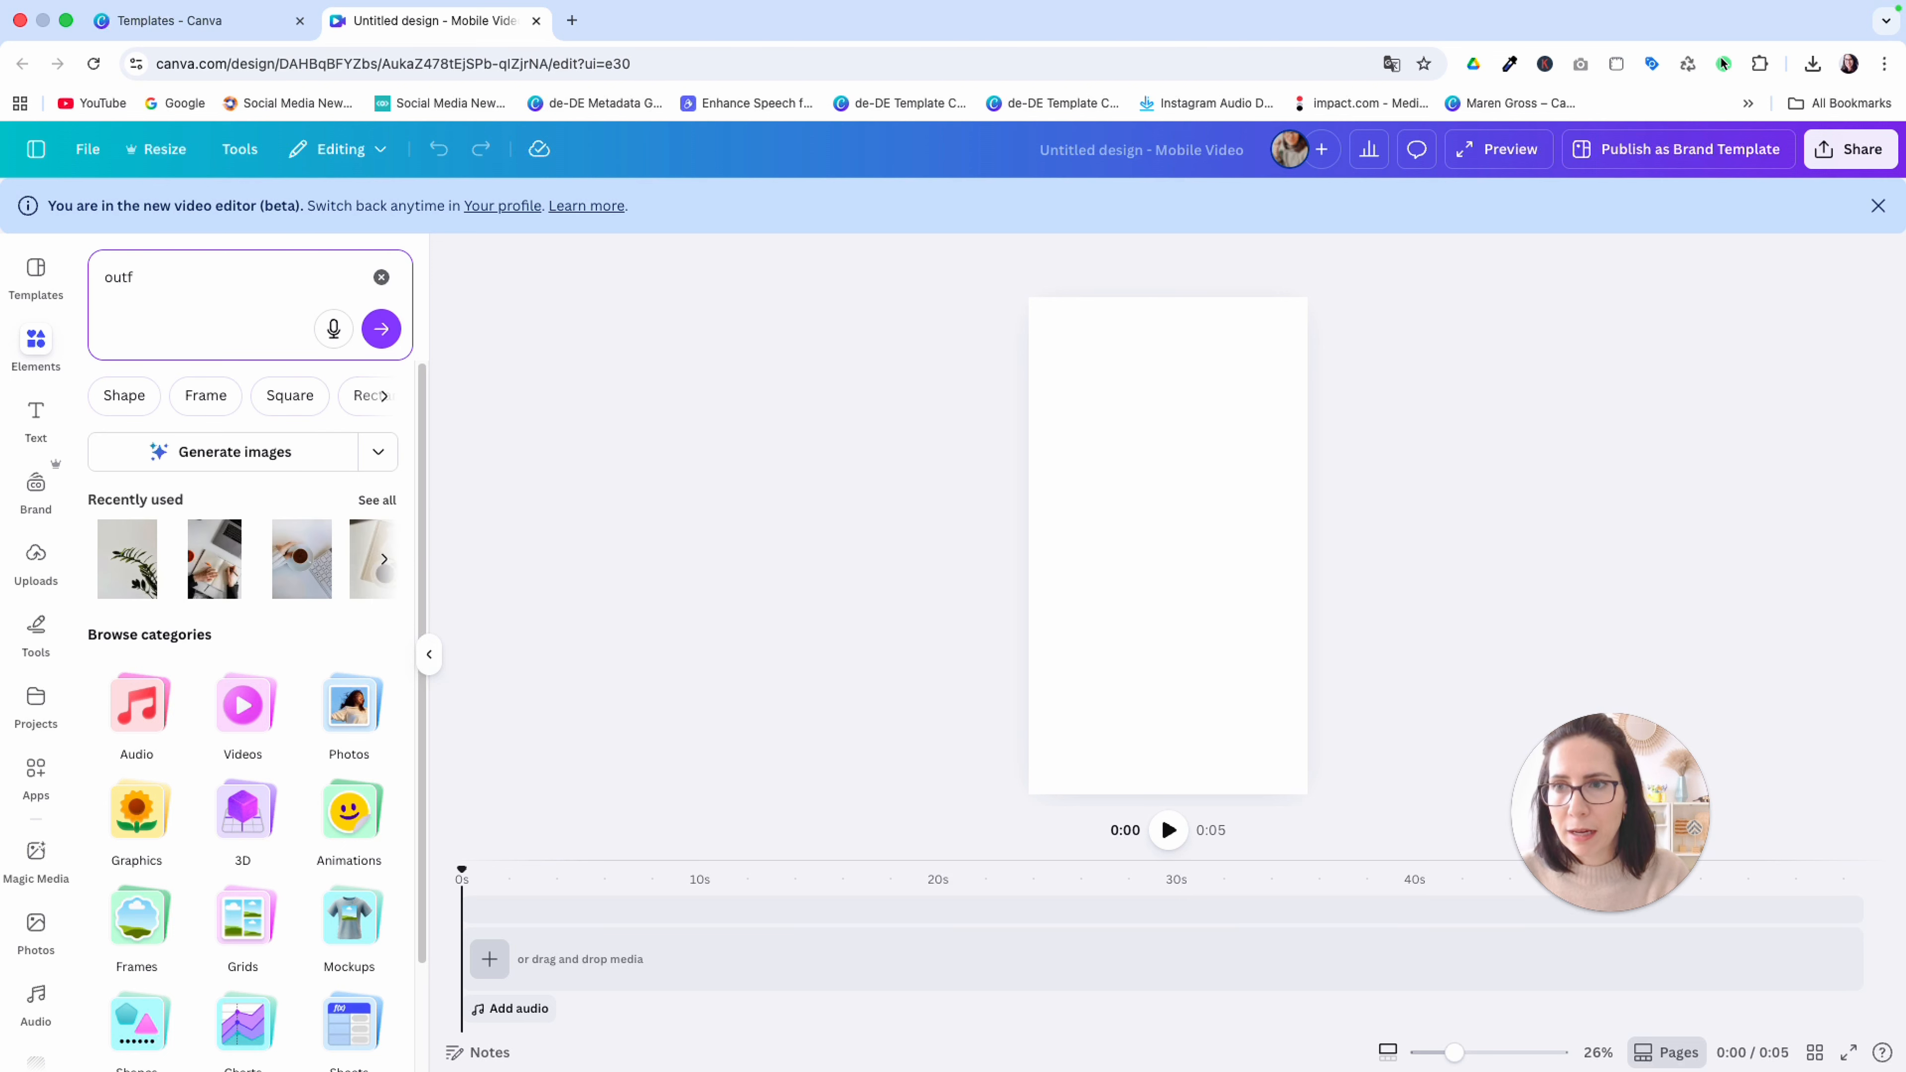
{"action": "type", "text": "it"}
{"action": "key", "text": "Return"}
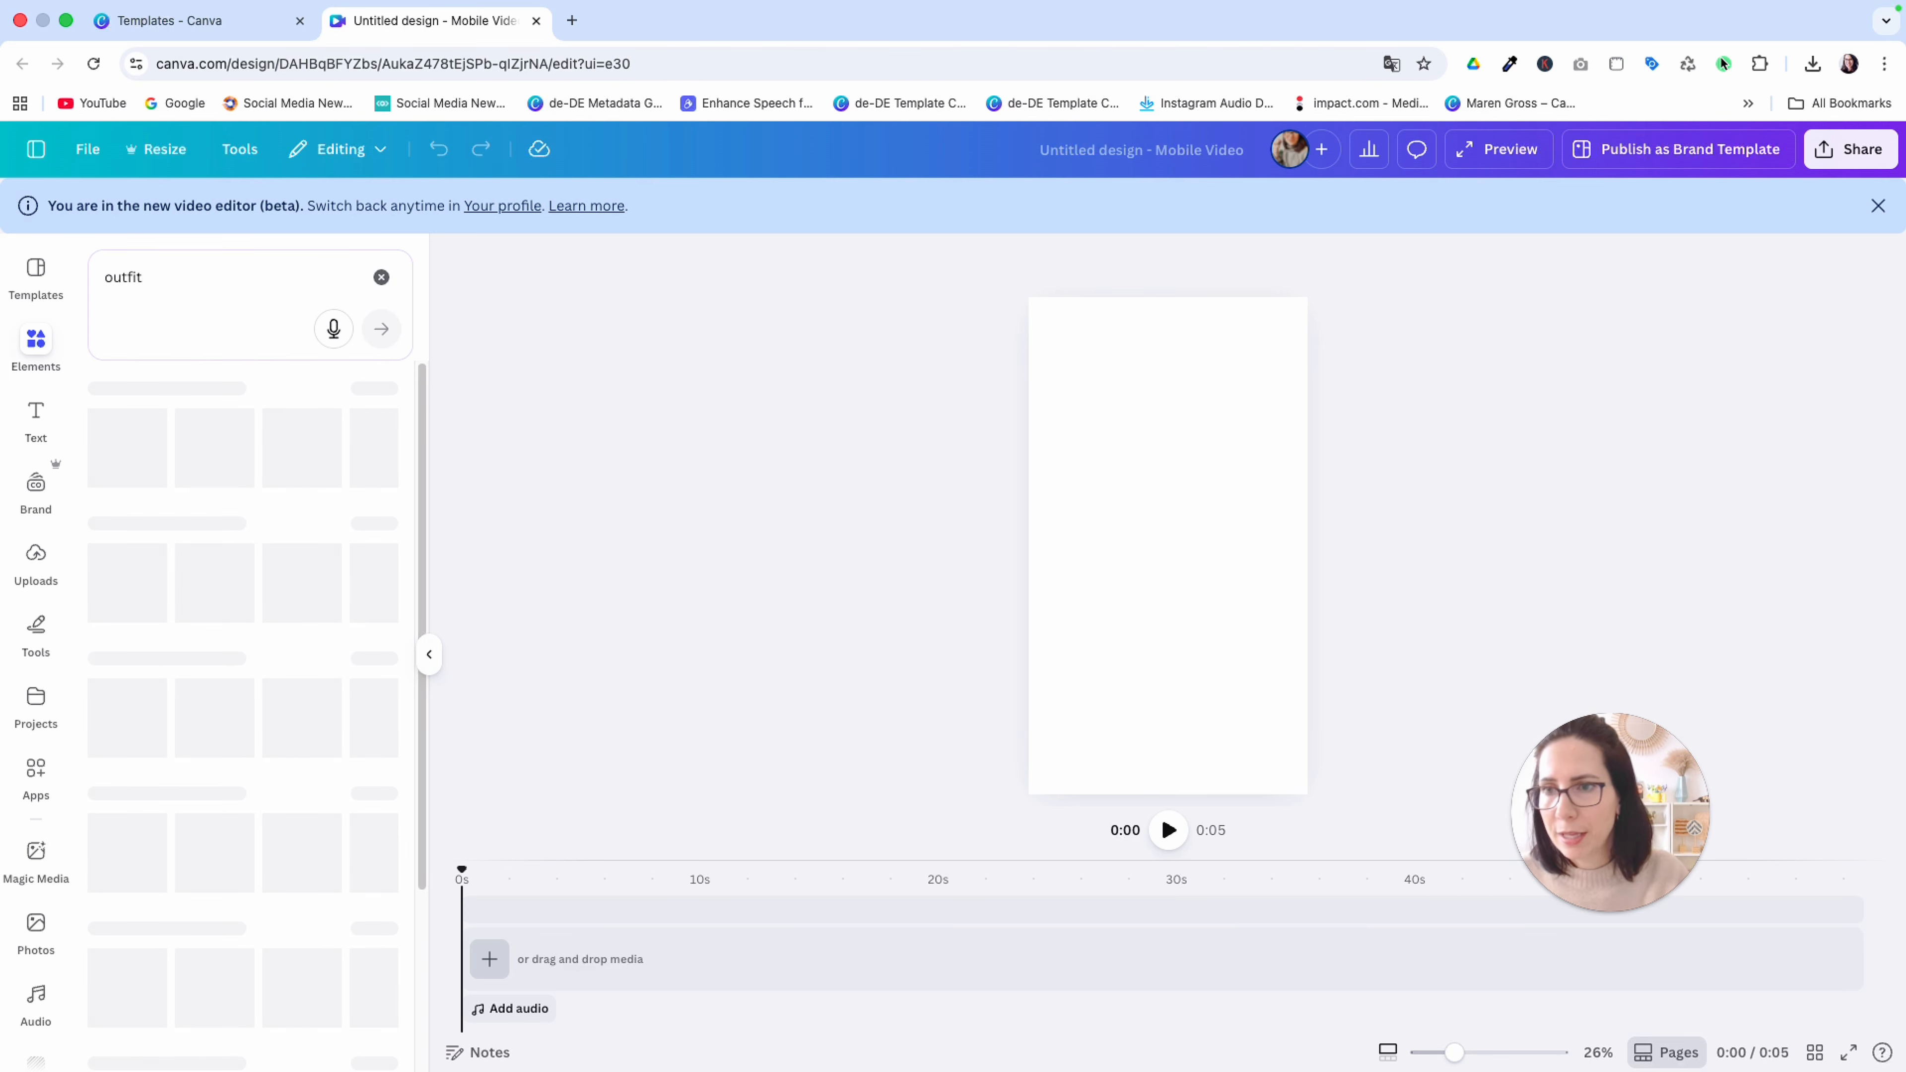
{"action": "left_click", "coordinate": [376, 642]}
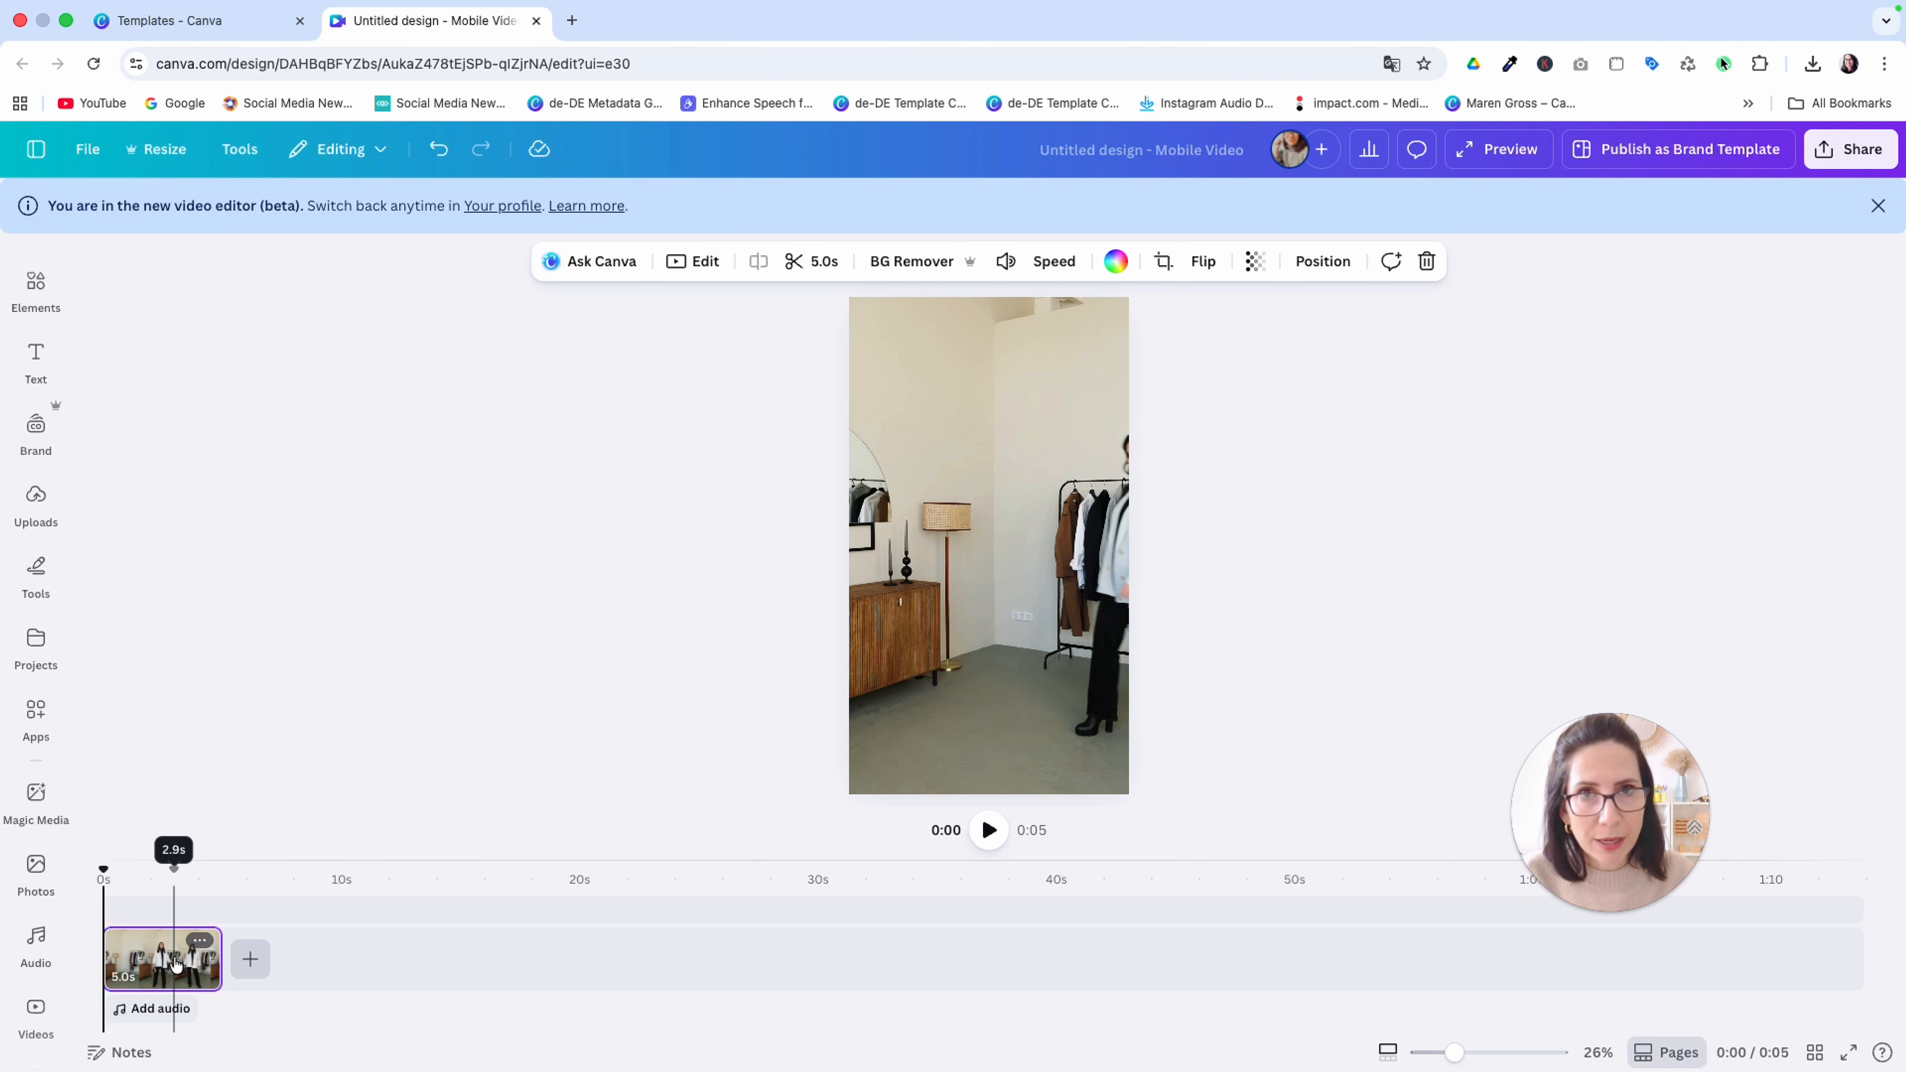
{"action": "right_click", "coordinate": [940, 453]}
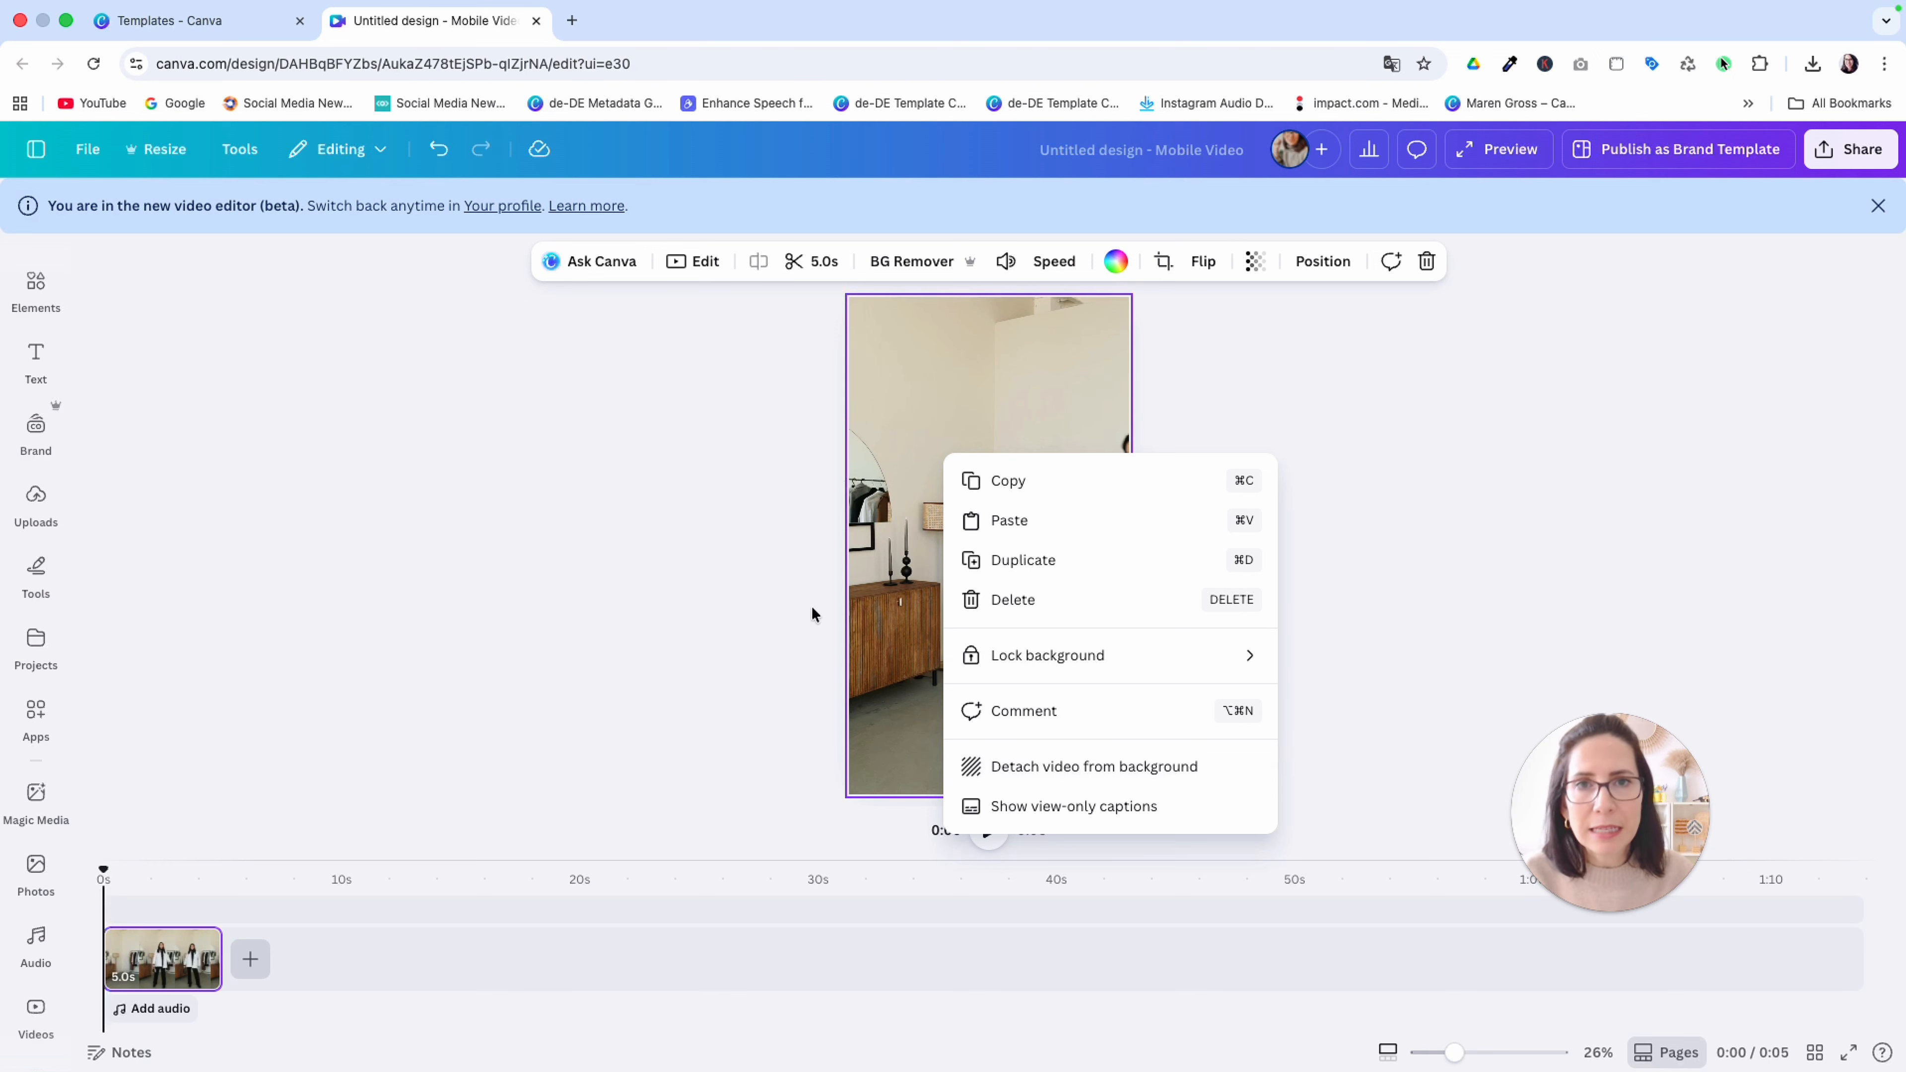
{"action": "key", "text": "Escape"}
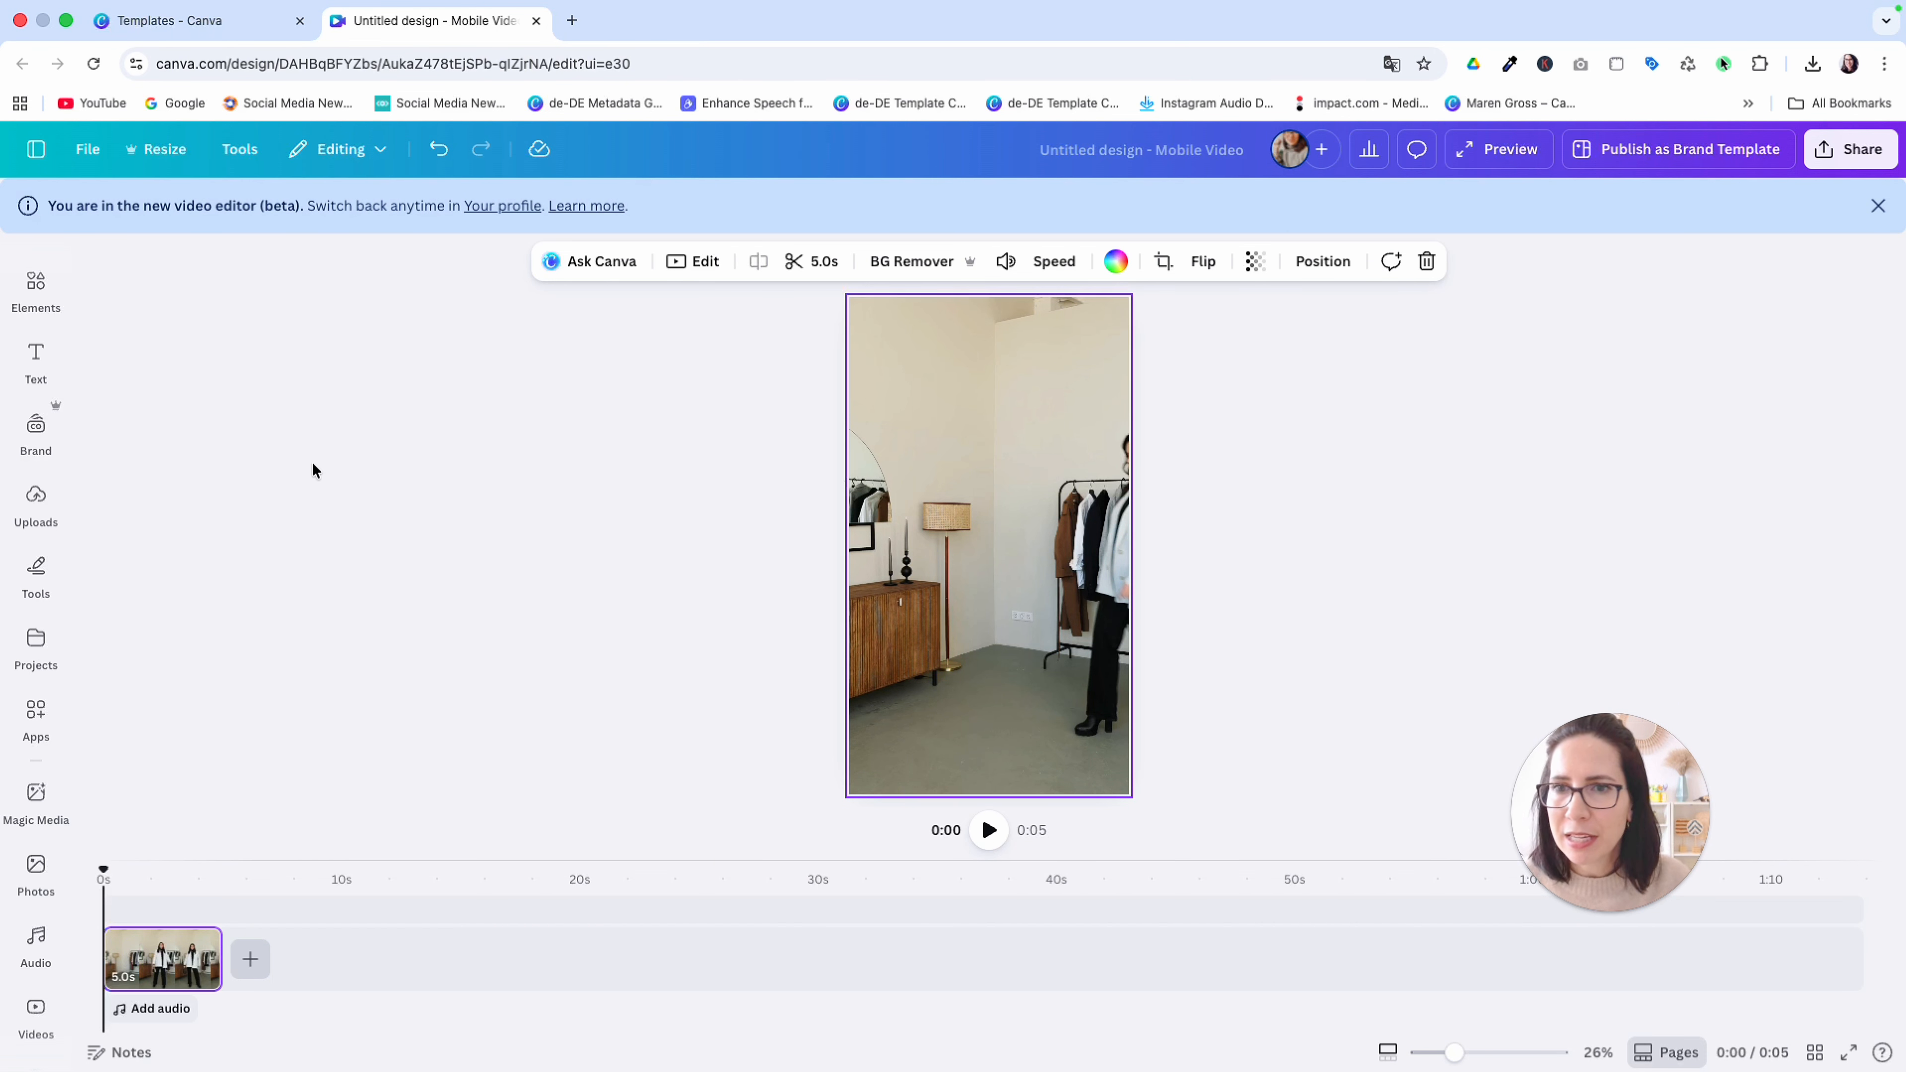
Add a text box, enlarge it to font size 80.5 and place it across the upper part of the page
{"action": "left_click", "coordinate": [36, 357]}
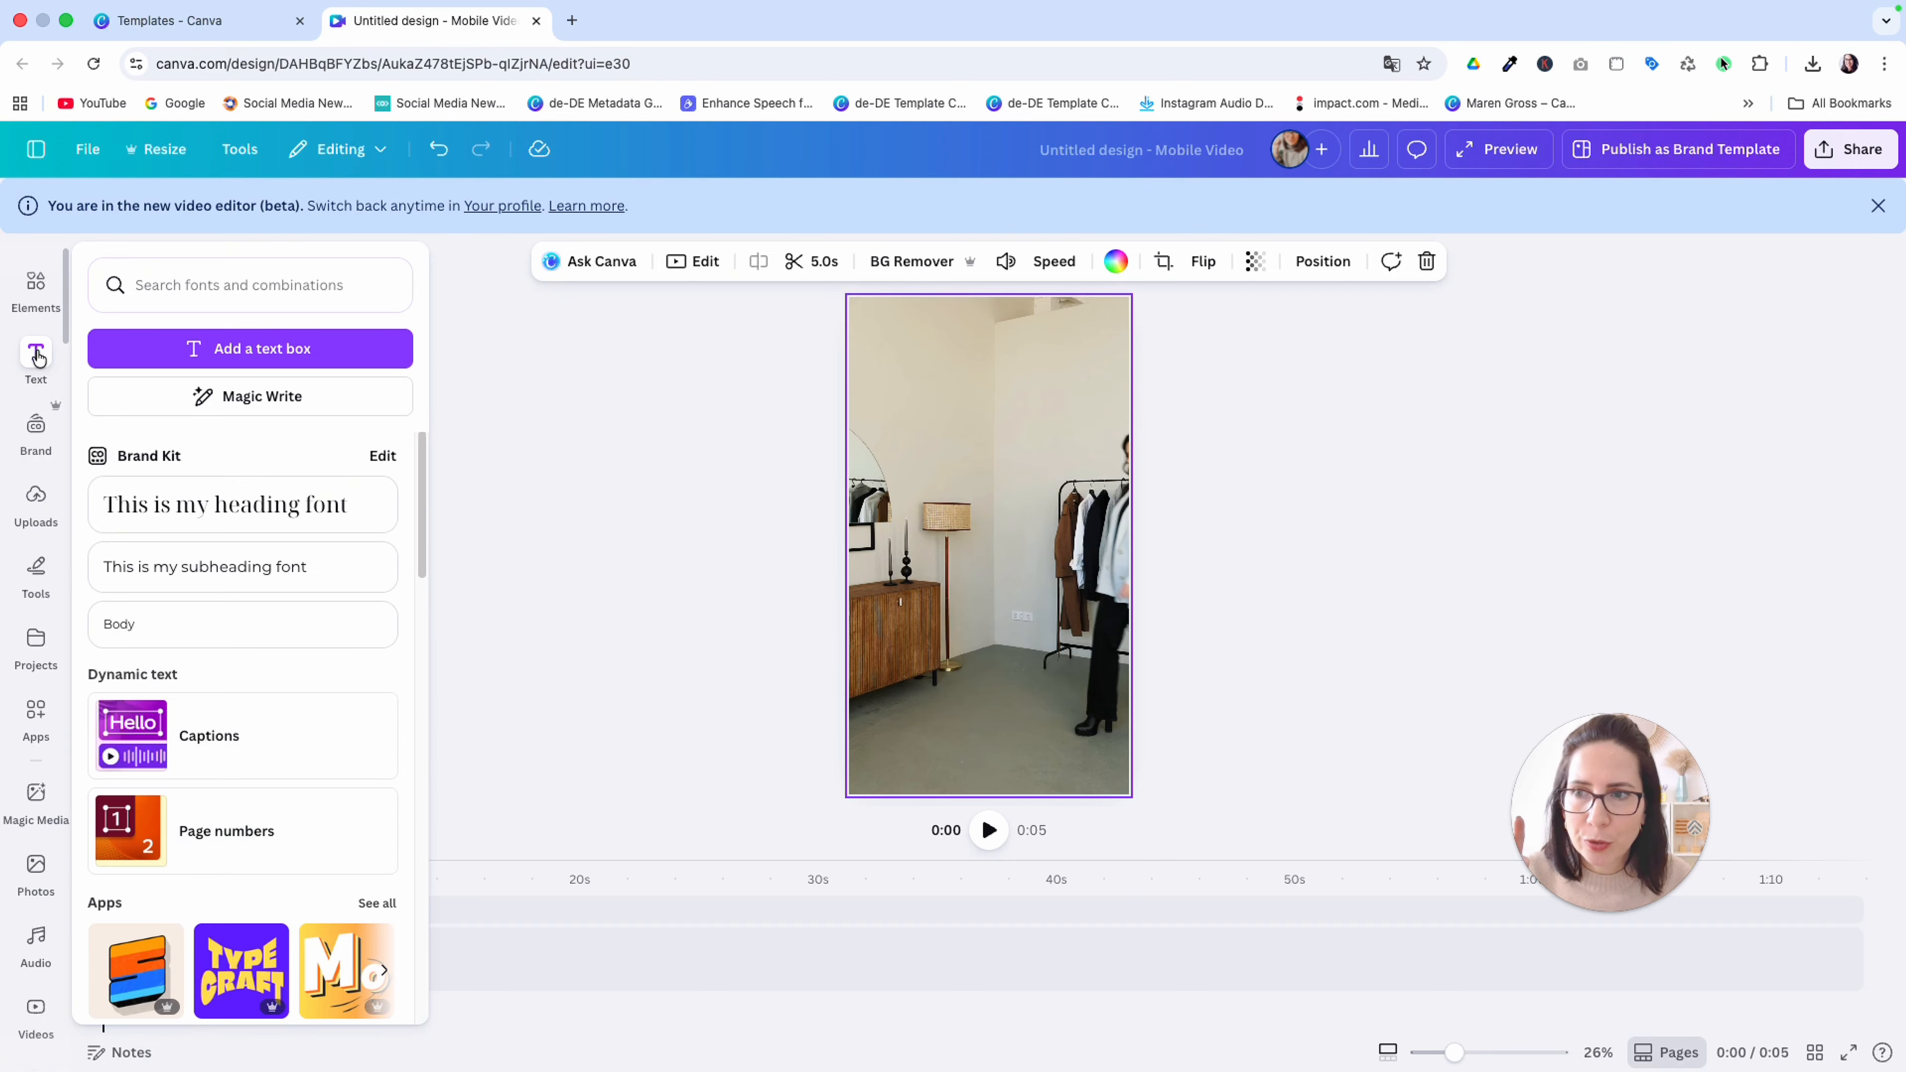
{"action": "left_click", "coordinate": [196, 362]}
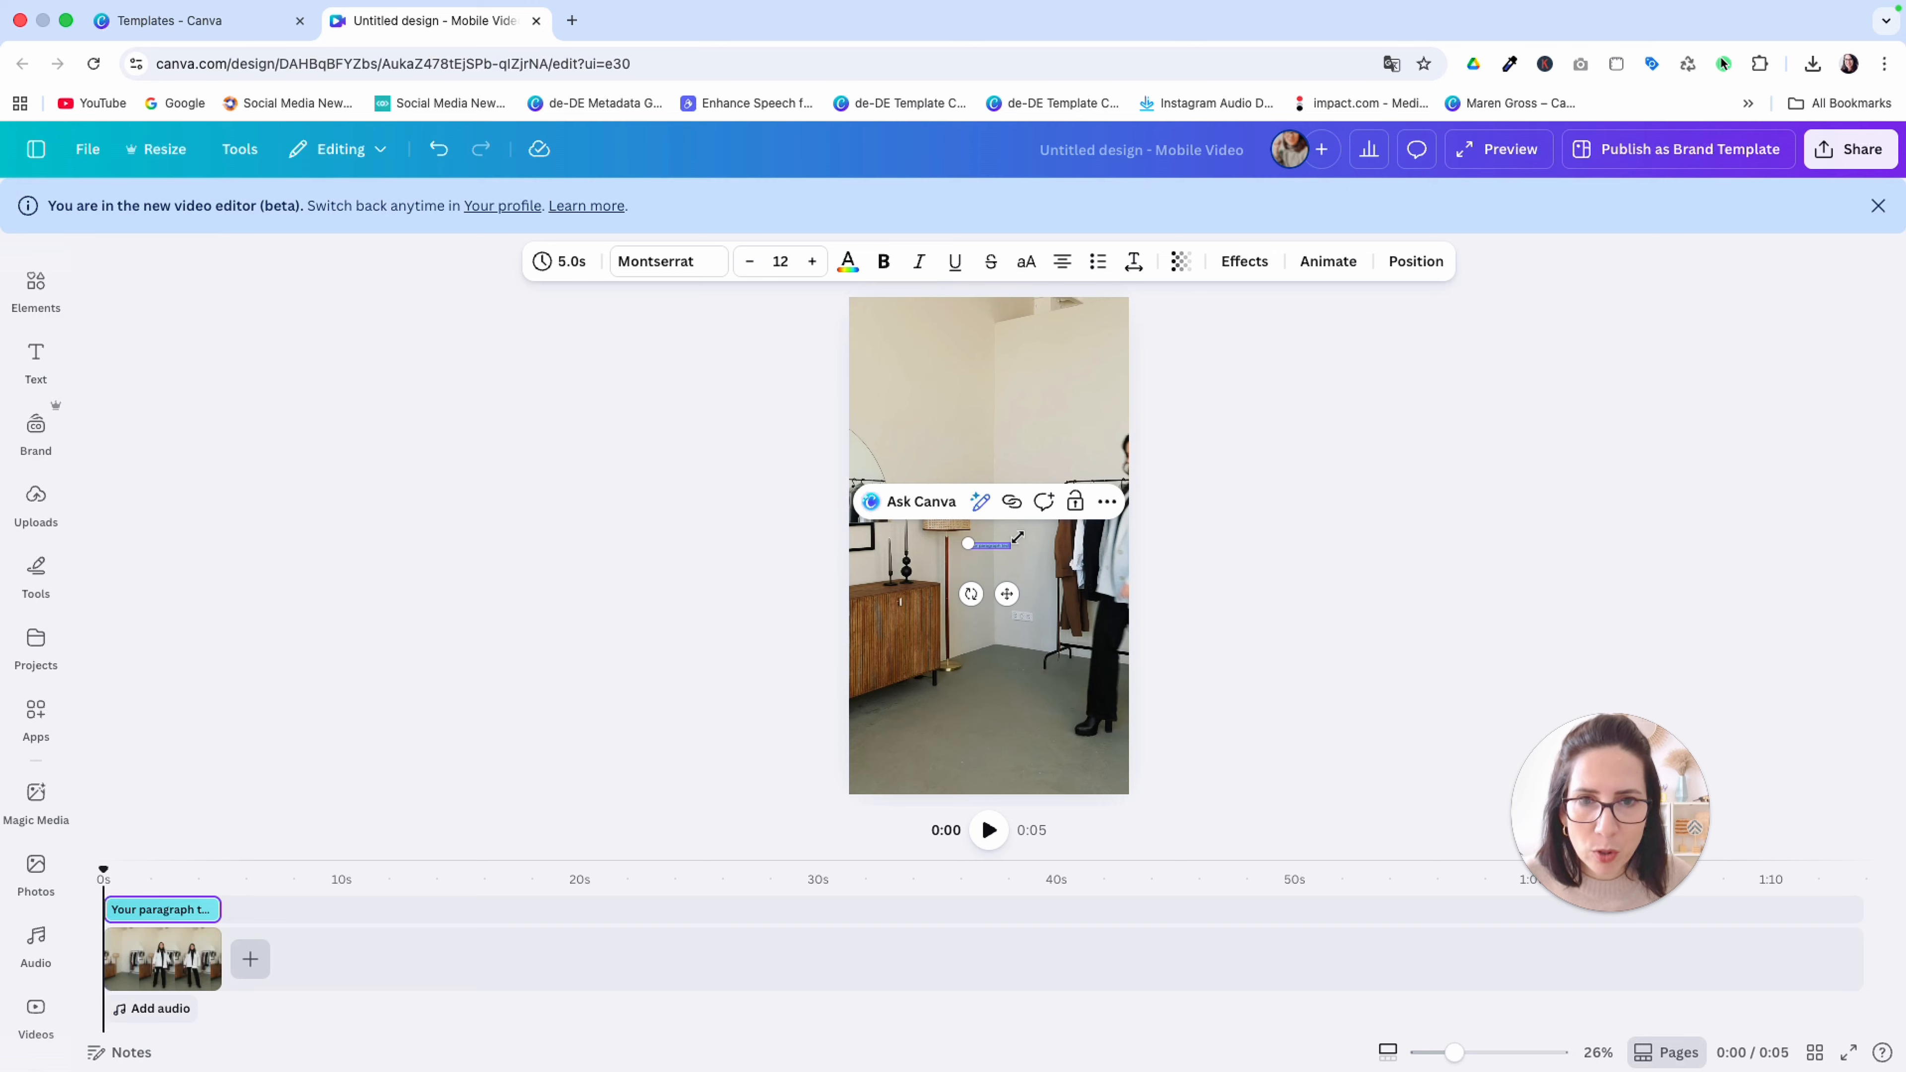
{"action": "left_click_drag", "start_coordinate": [1018, 538], "coordinate": [1237, 432]}
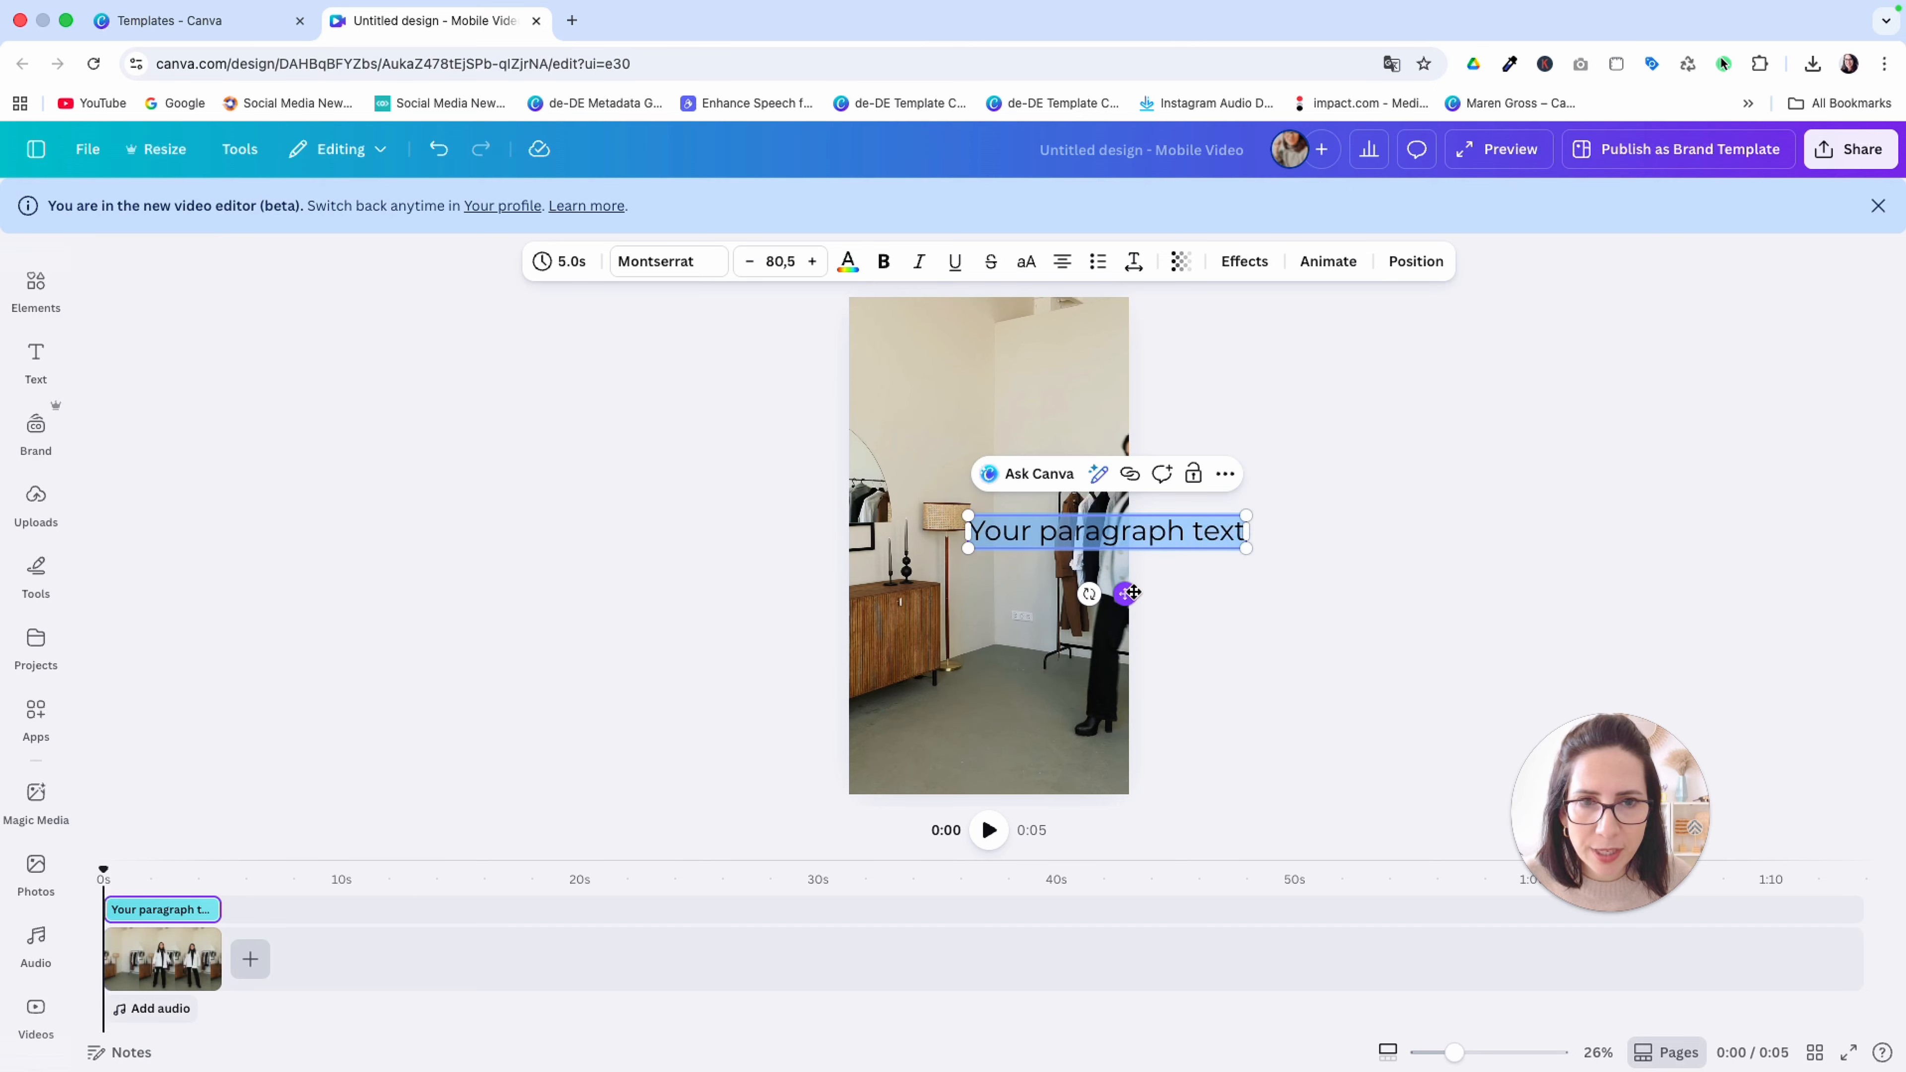
{"action": "left_click_drag", "start_coordinate": [1133, 592], "coordinate": [1021, 439]}
Replace the placeholder text with "Outfit of the day"
{"action": "double_click", "coordinate": [1032, 381]}
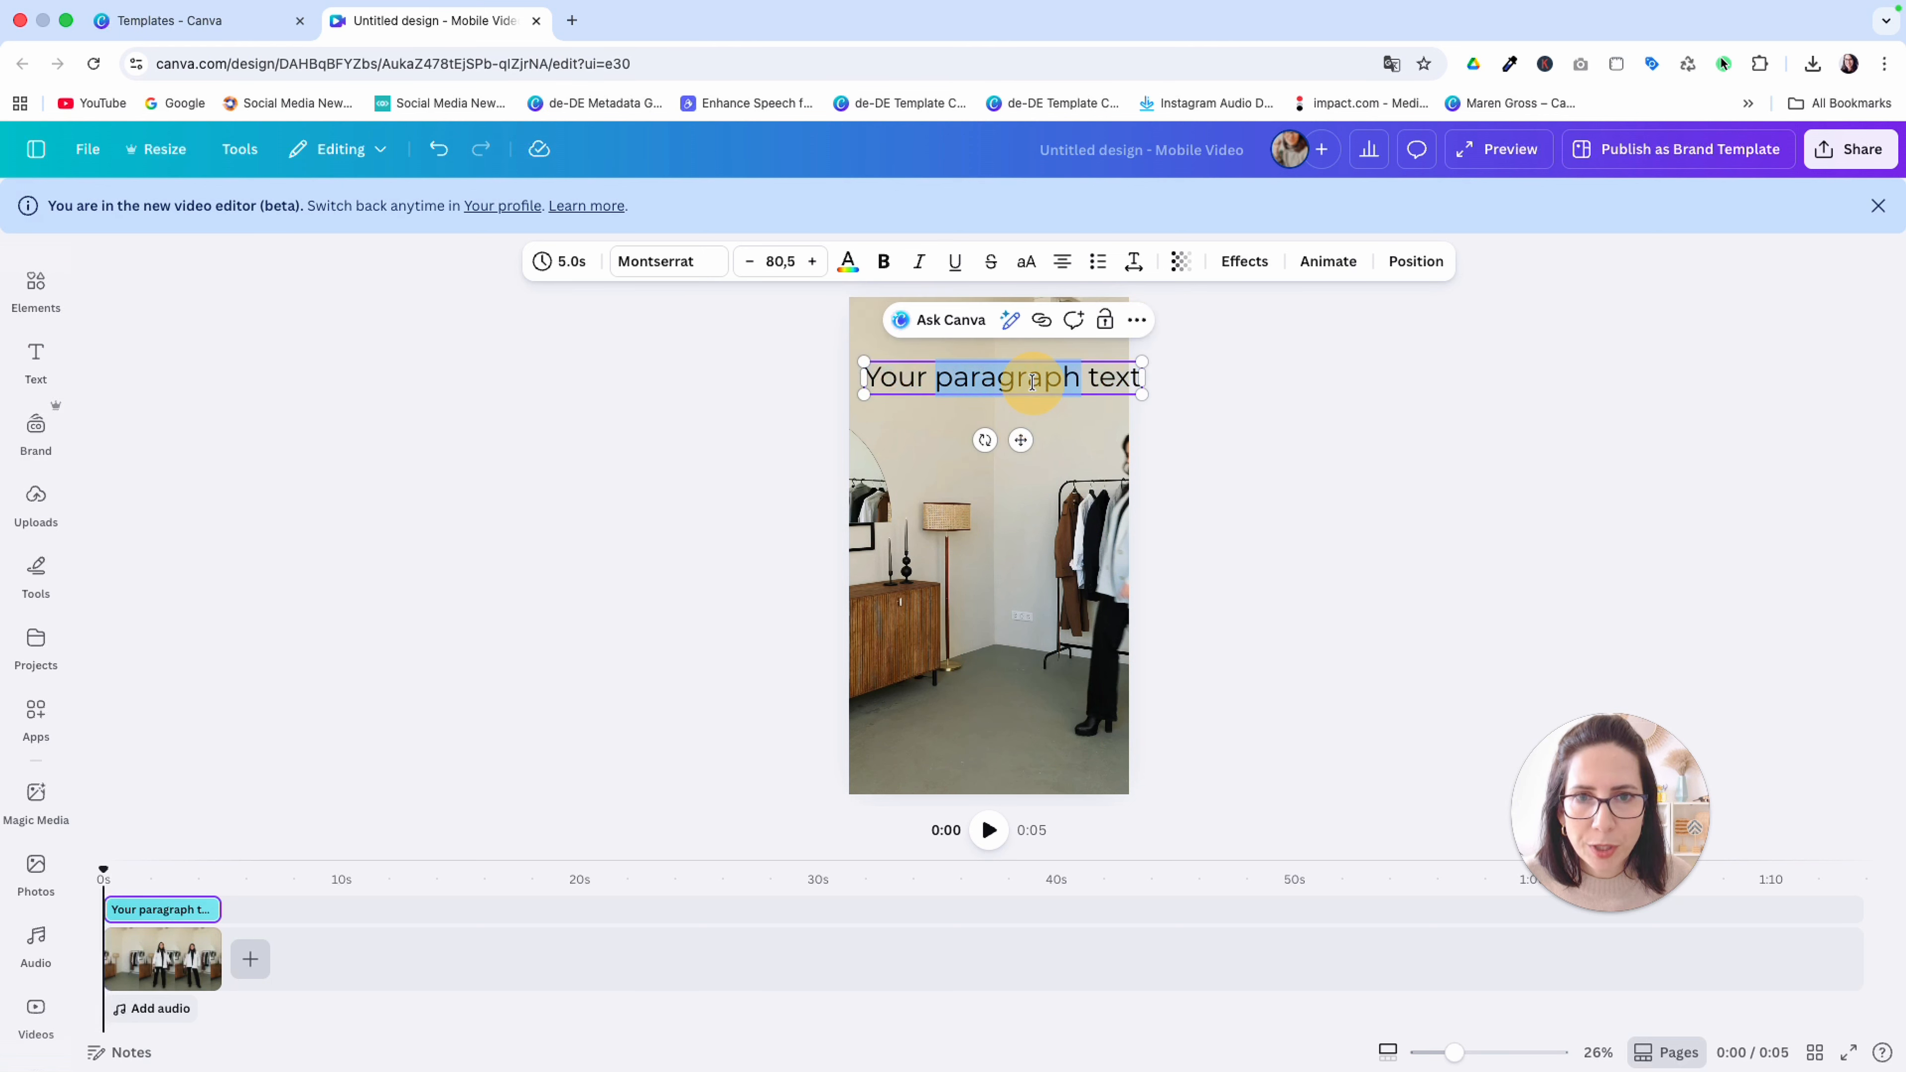
{"action": "triple_click", "coordinate": [1032, 381]}
{"action": "type", "text": "o"}
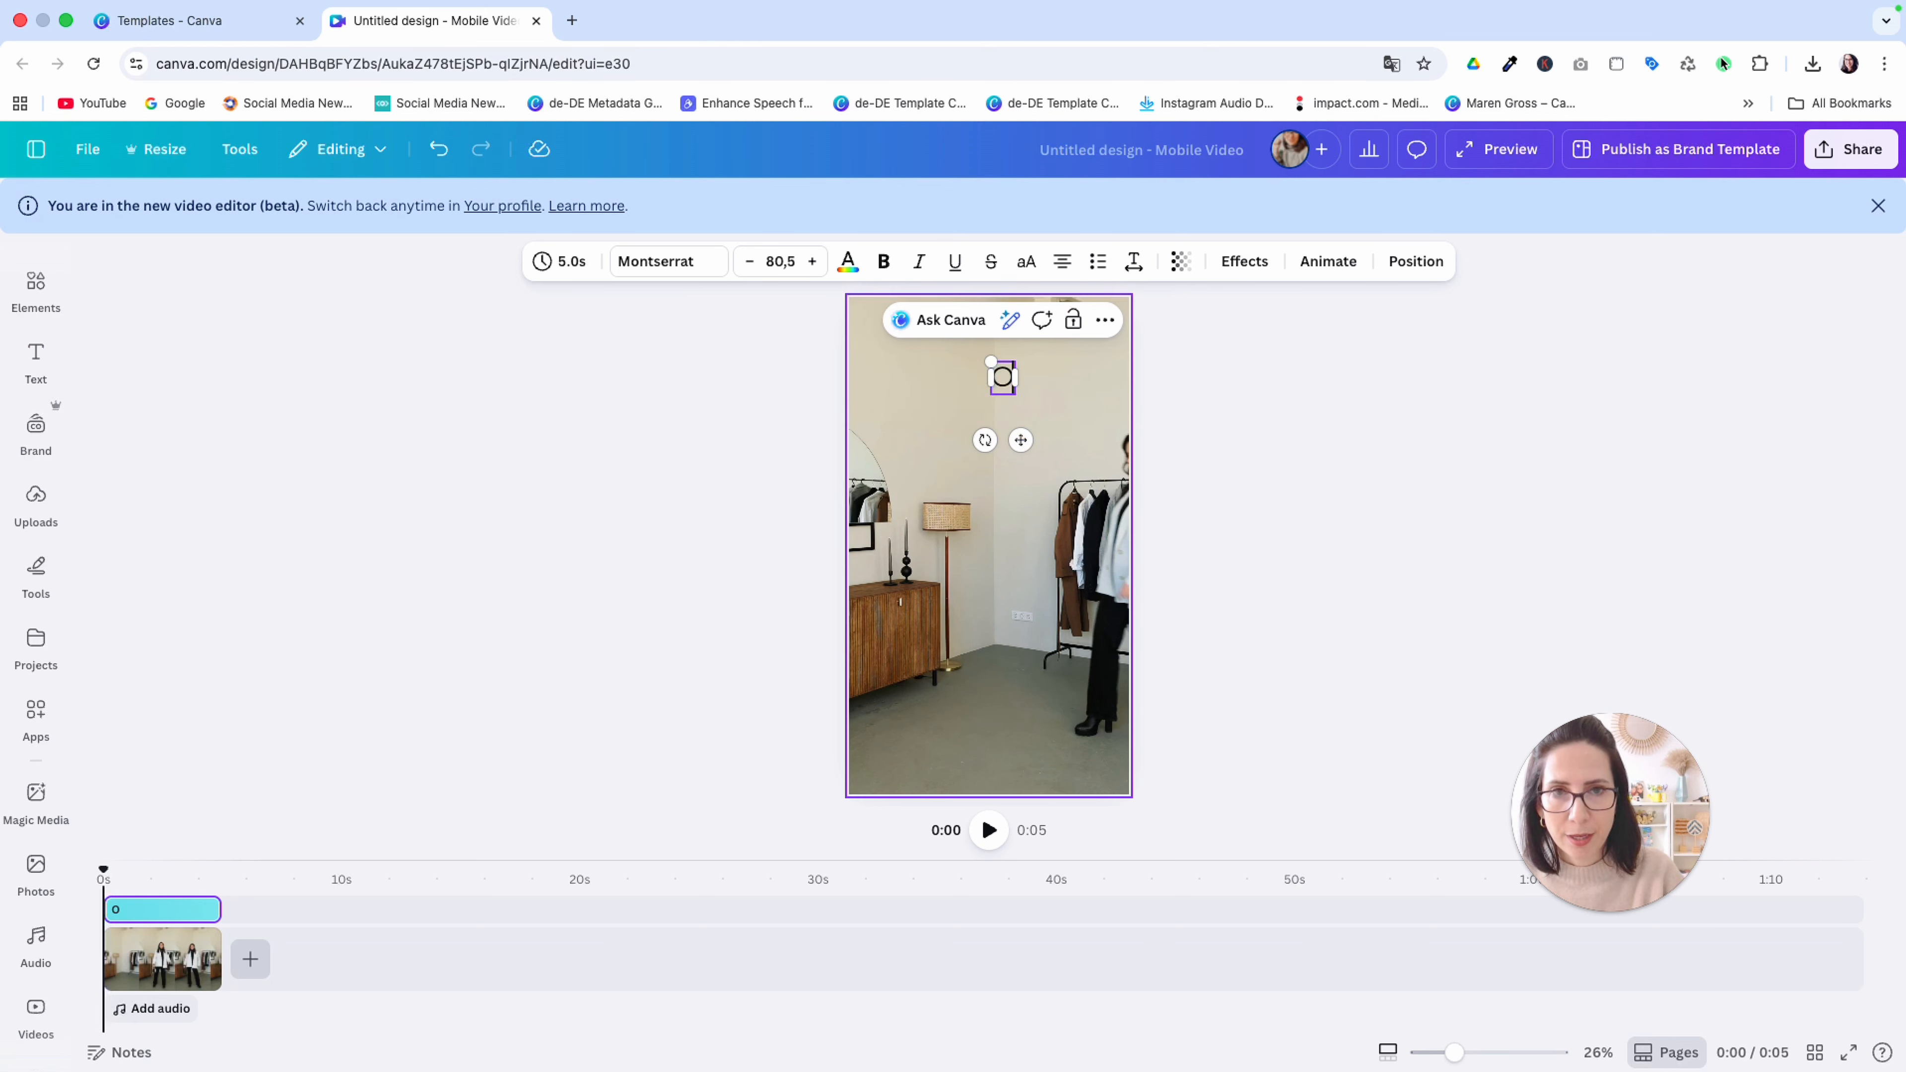
{"action": "type", "text": "utfit of the d"}
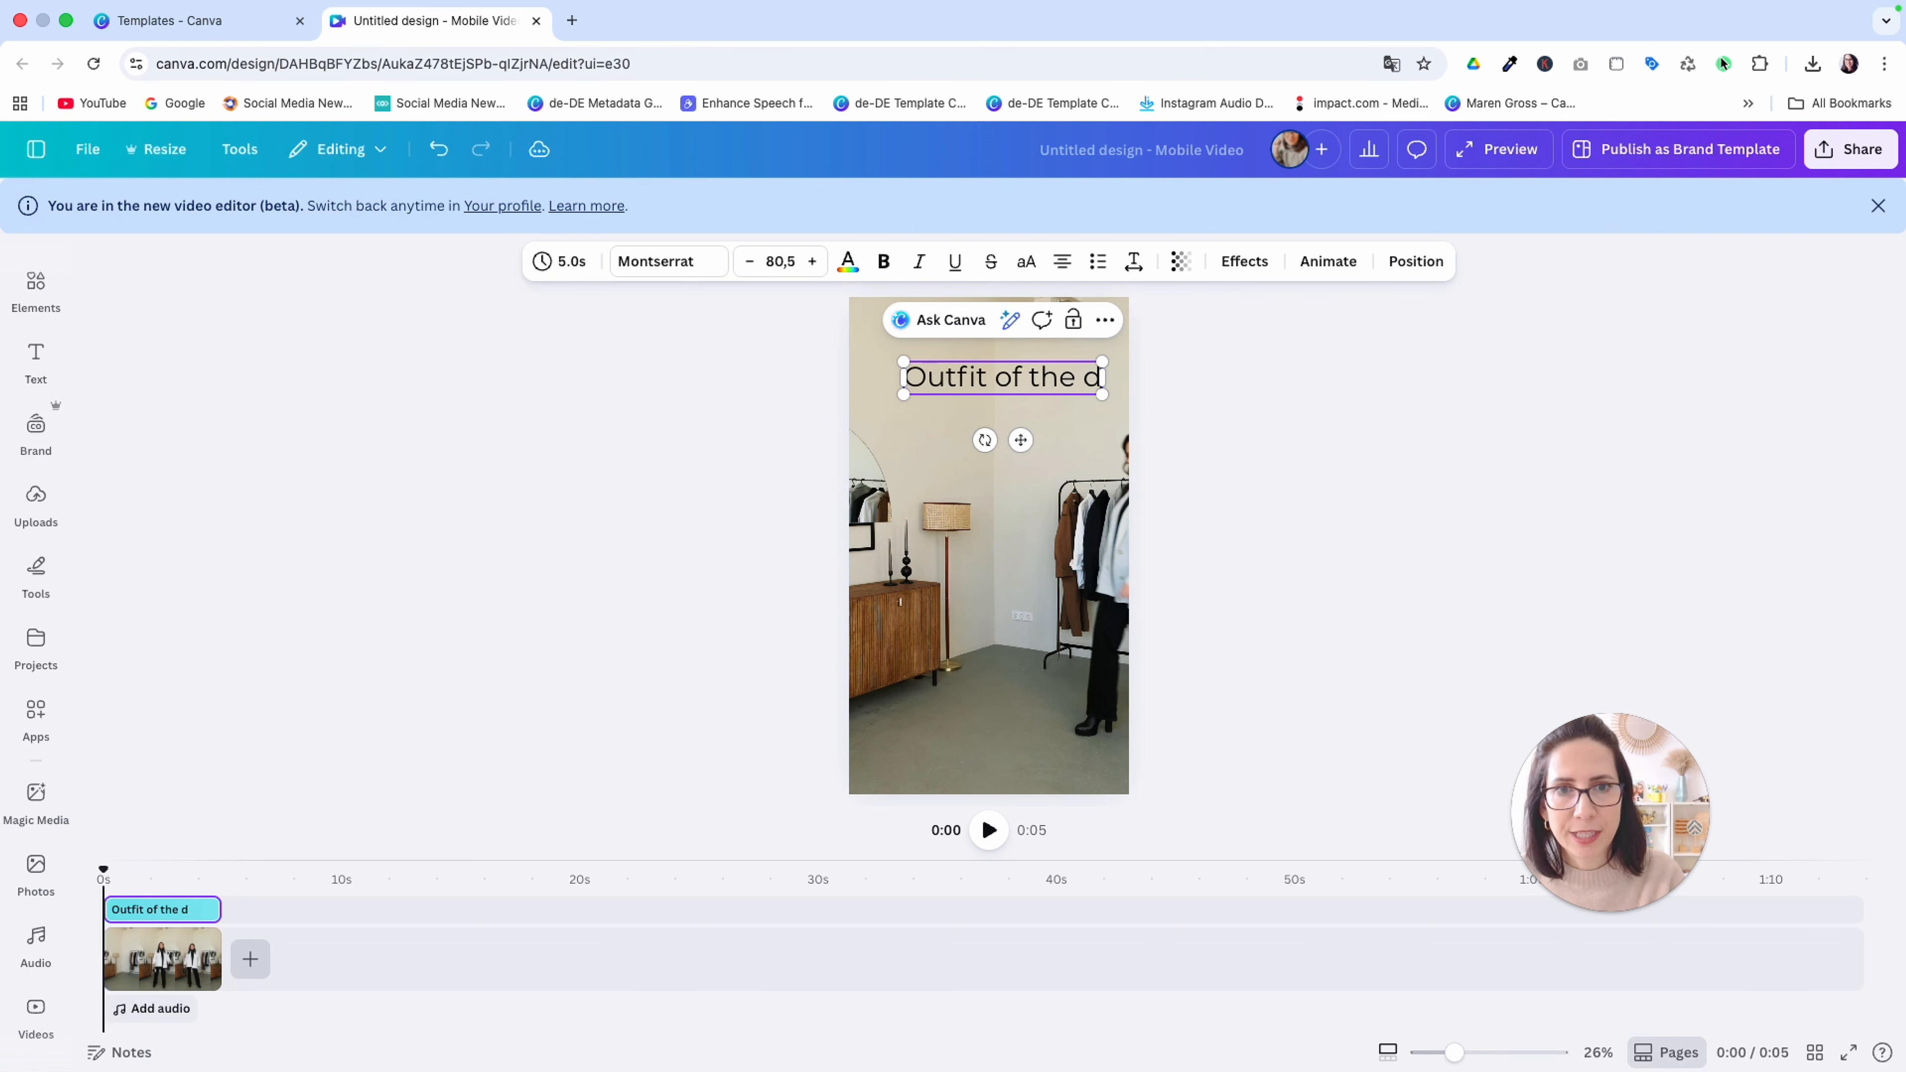
{"action": "type", "text": "ay"}
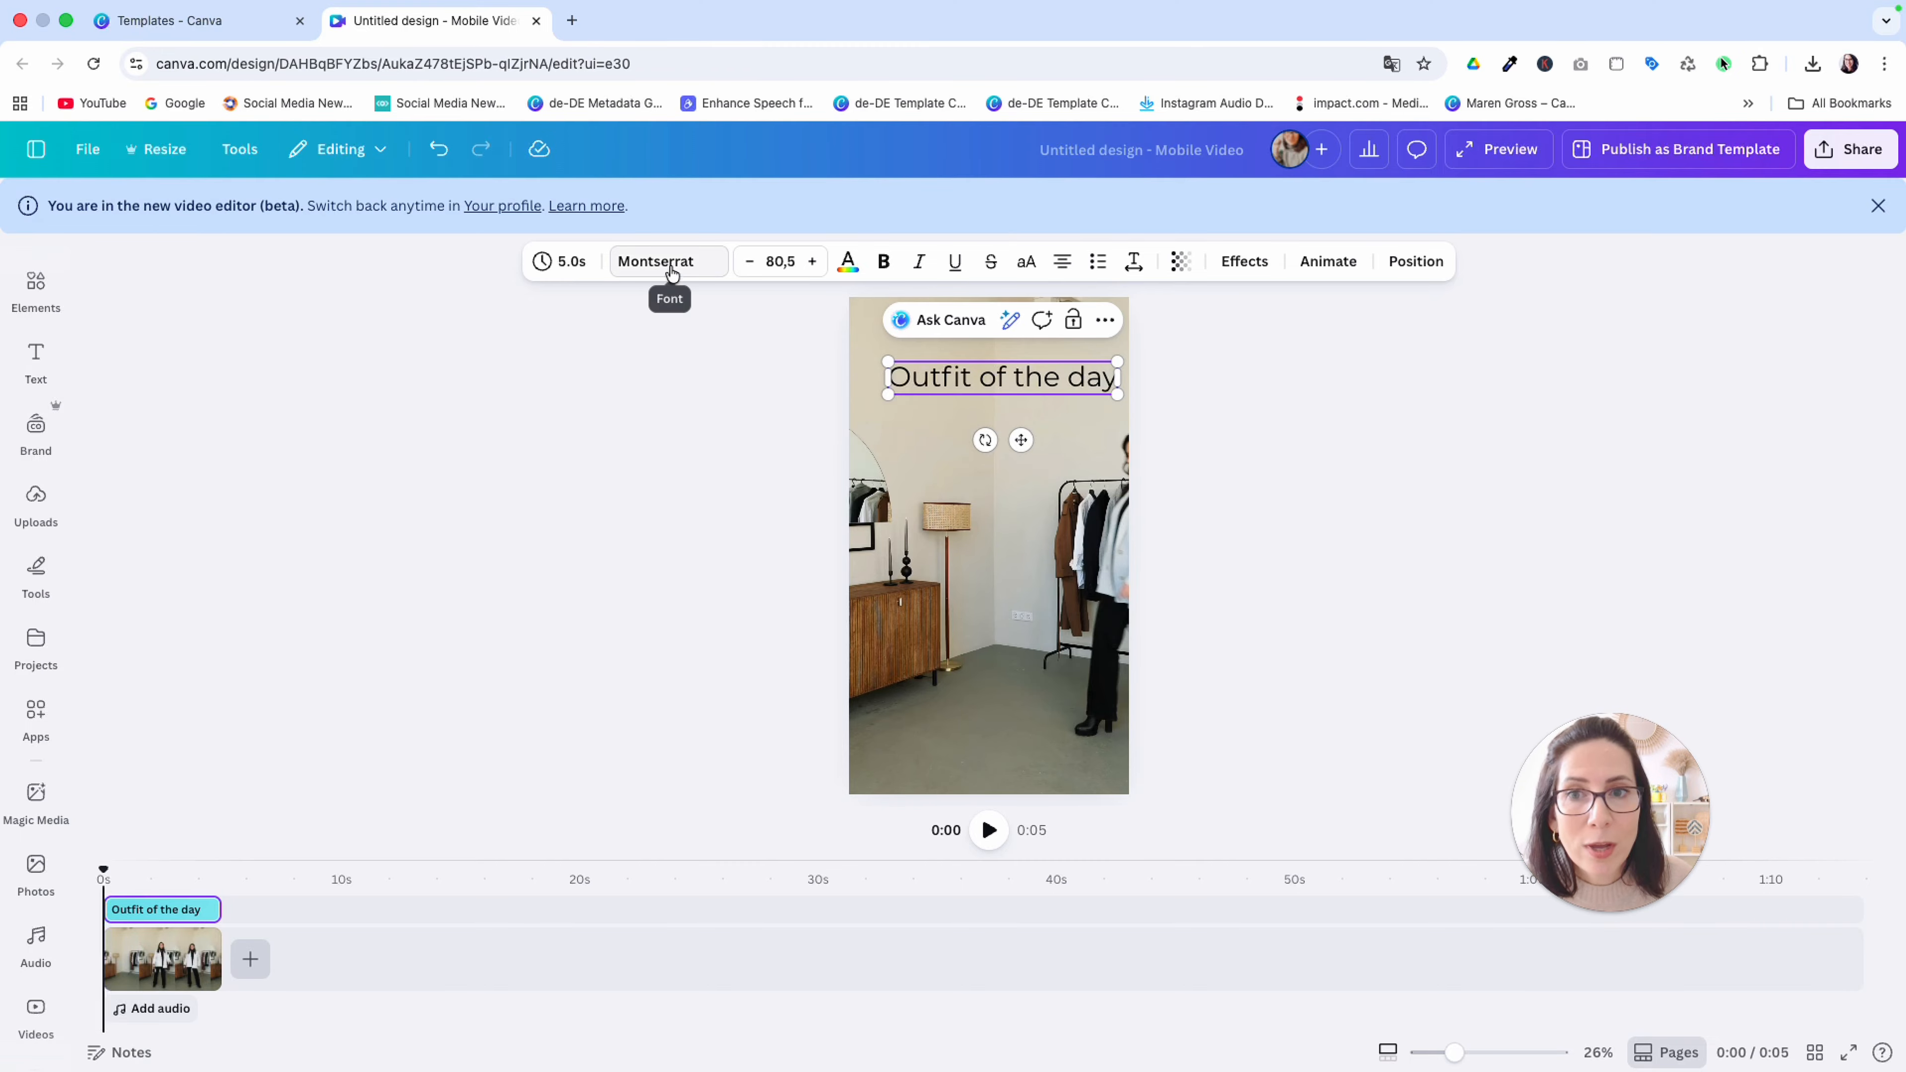
Set the title in the Symphony font and break it into two lines after "Outfit"
{"action": "left_click", "coordinate": [672, 272]}
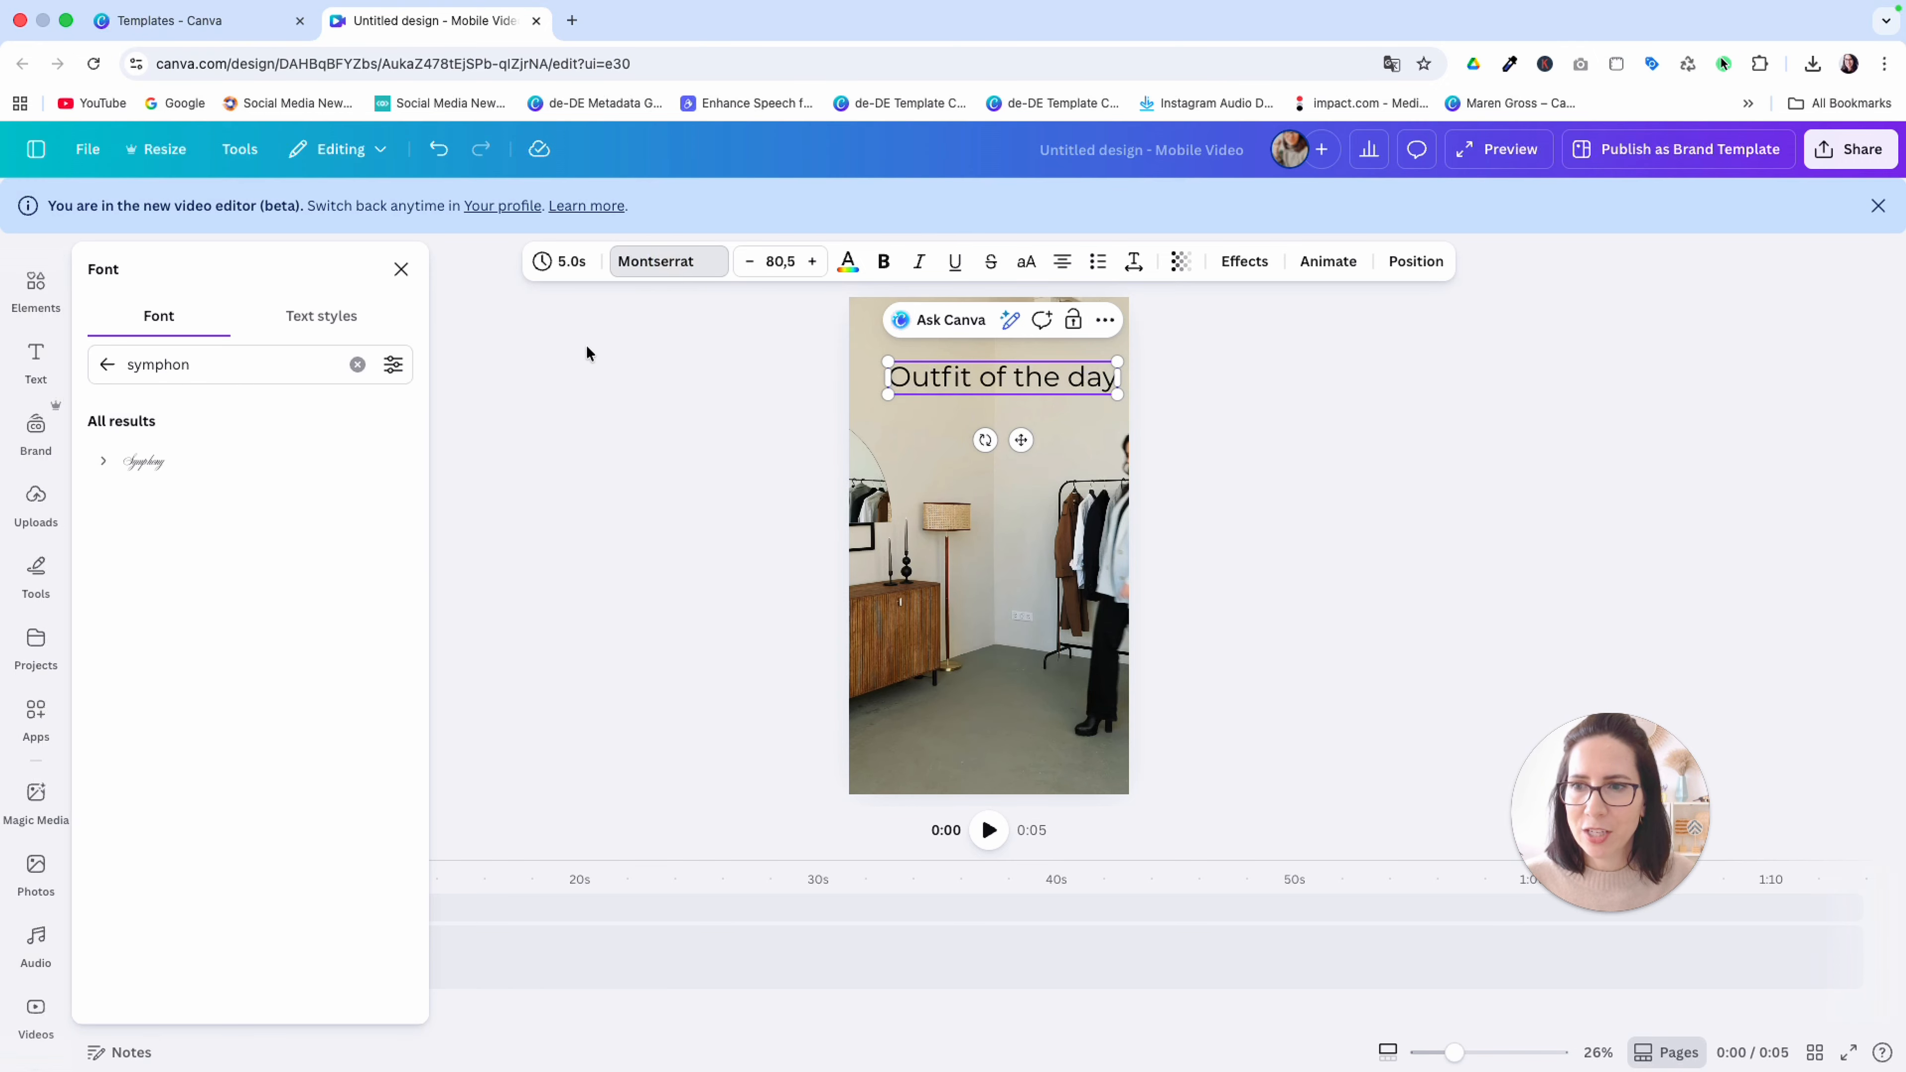
{"action": "left_click", "coordinate": [141, 466]}
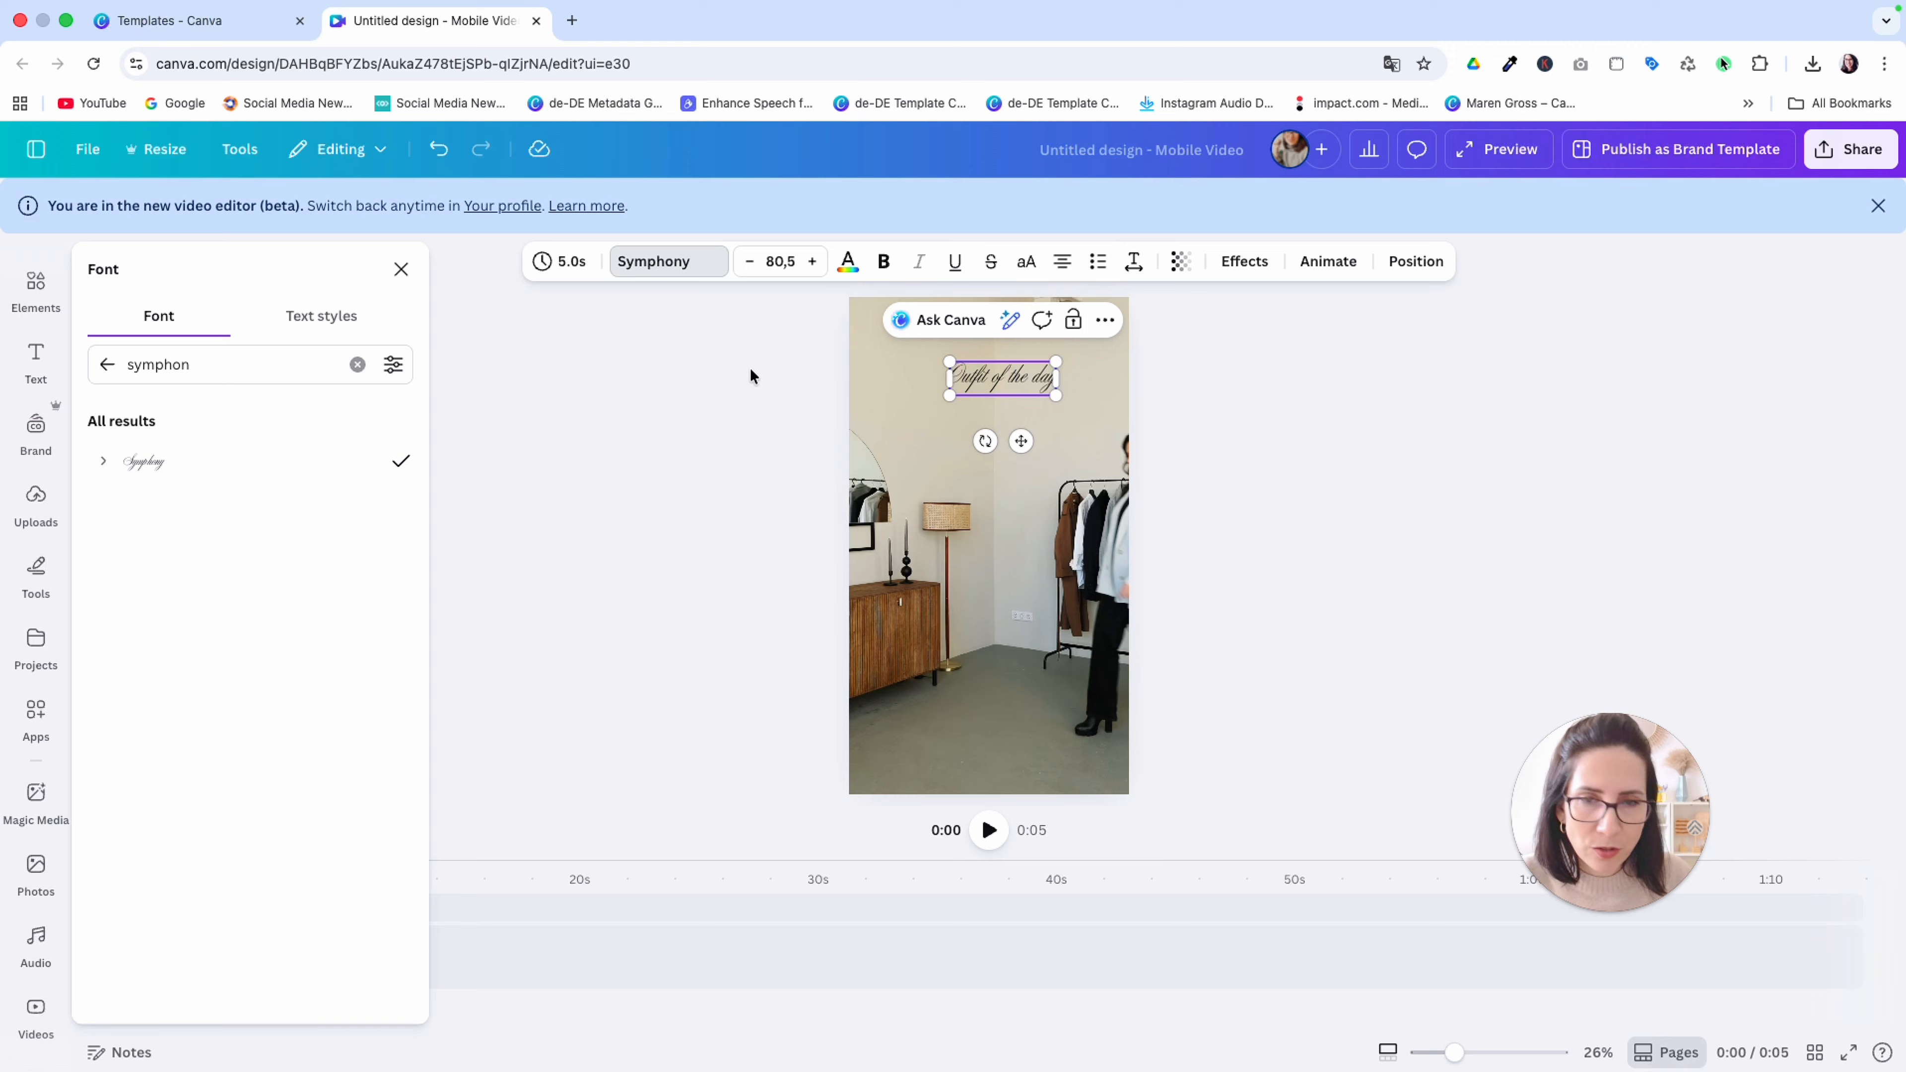
{"action": "key", "text": "Return"}
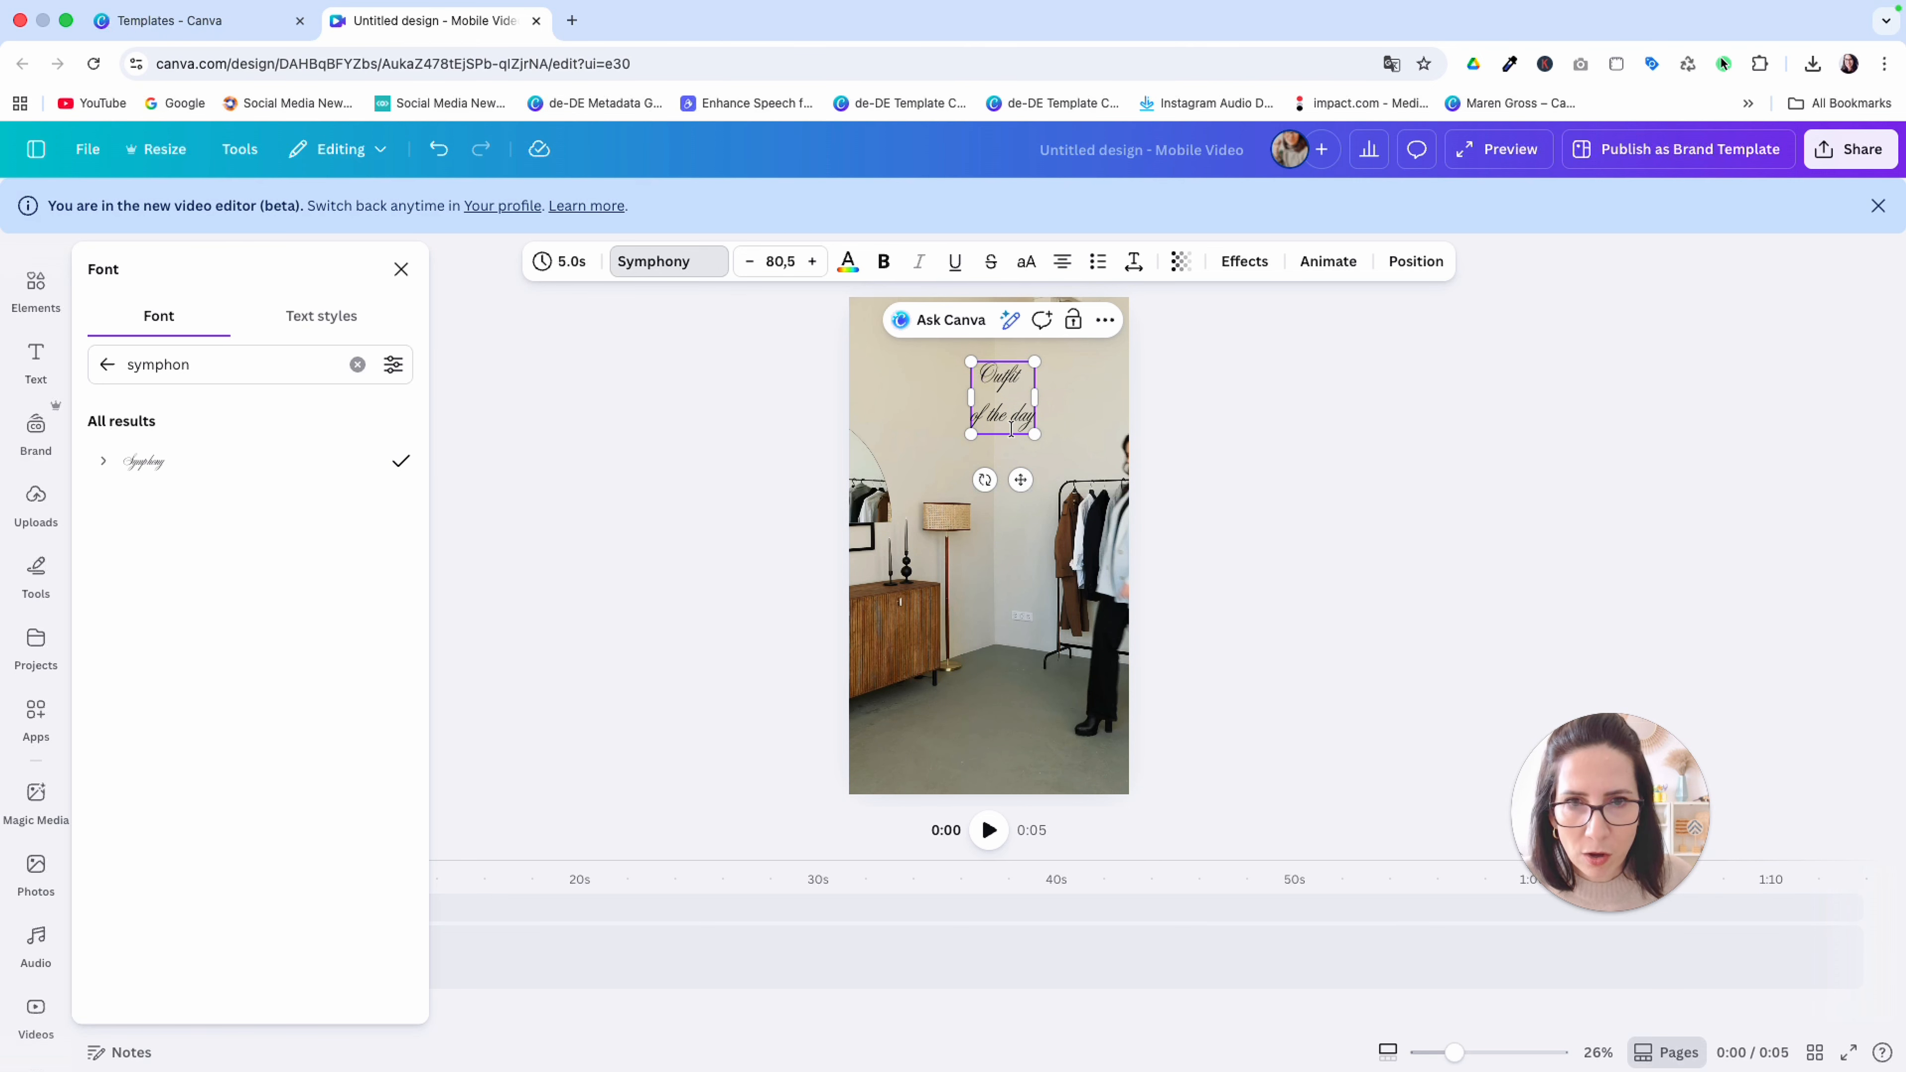
{"action": "left_click", "coordinate": [402, 267]}
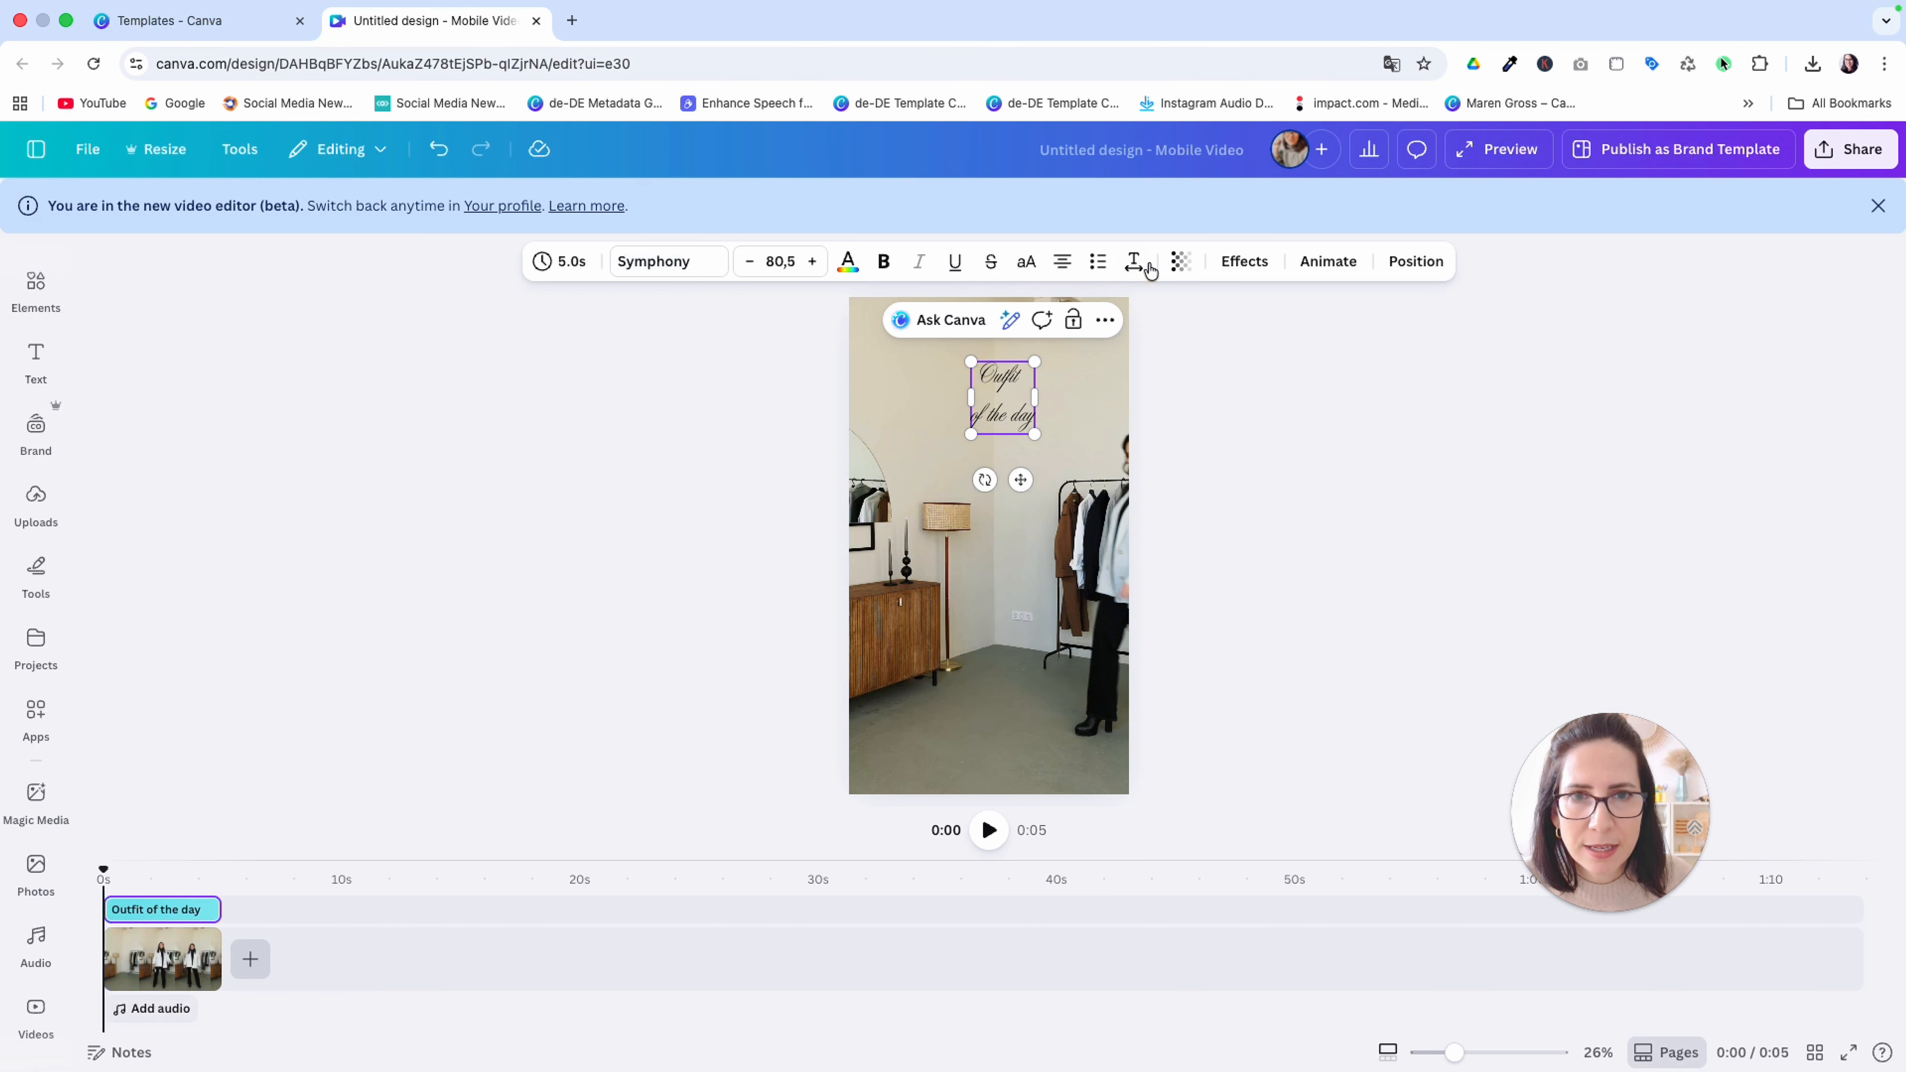
Enlarge the title to font size 177 and tighten its line spacing so the two lines sit closer together
{"action": "left_click", "coordinate": [1135, 263]}
{"action": "left_click_drag", "start_coordinate": [1110, 415], "coordinate": [1121, 489]}
{"action": "left_click", "coordinate": [832, 422]}
{"action": "left_click", "coordinate": [1133, 262]}
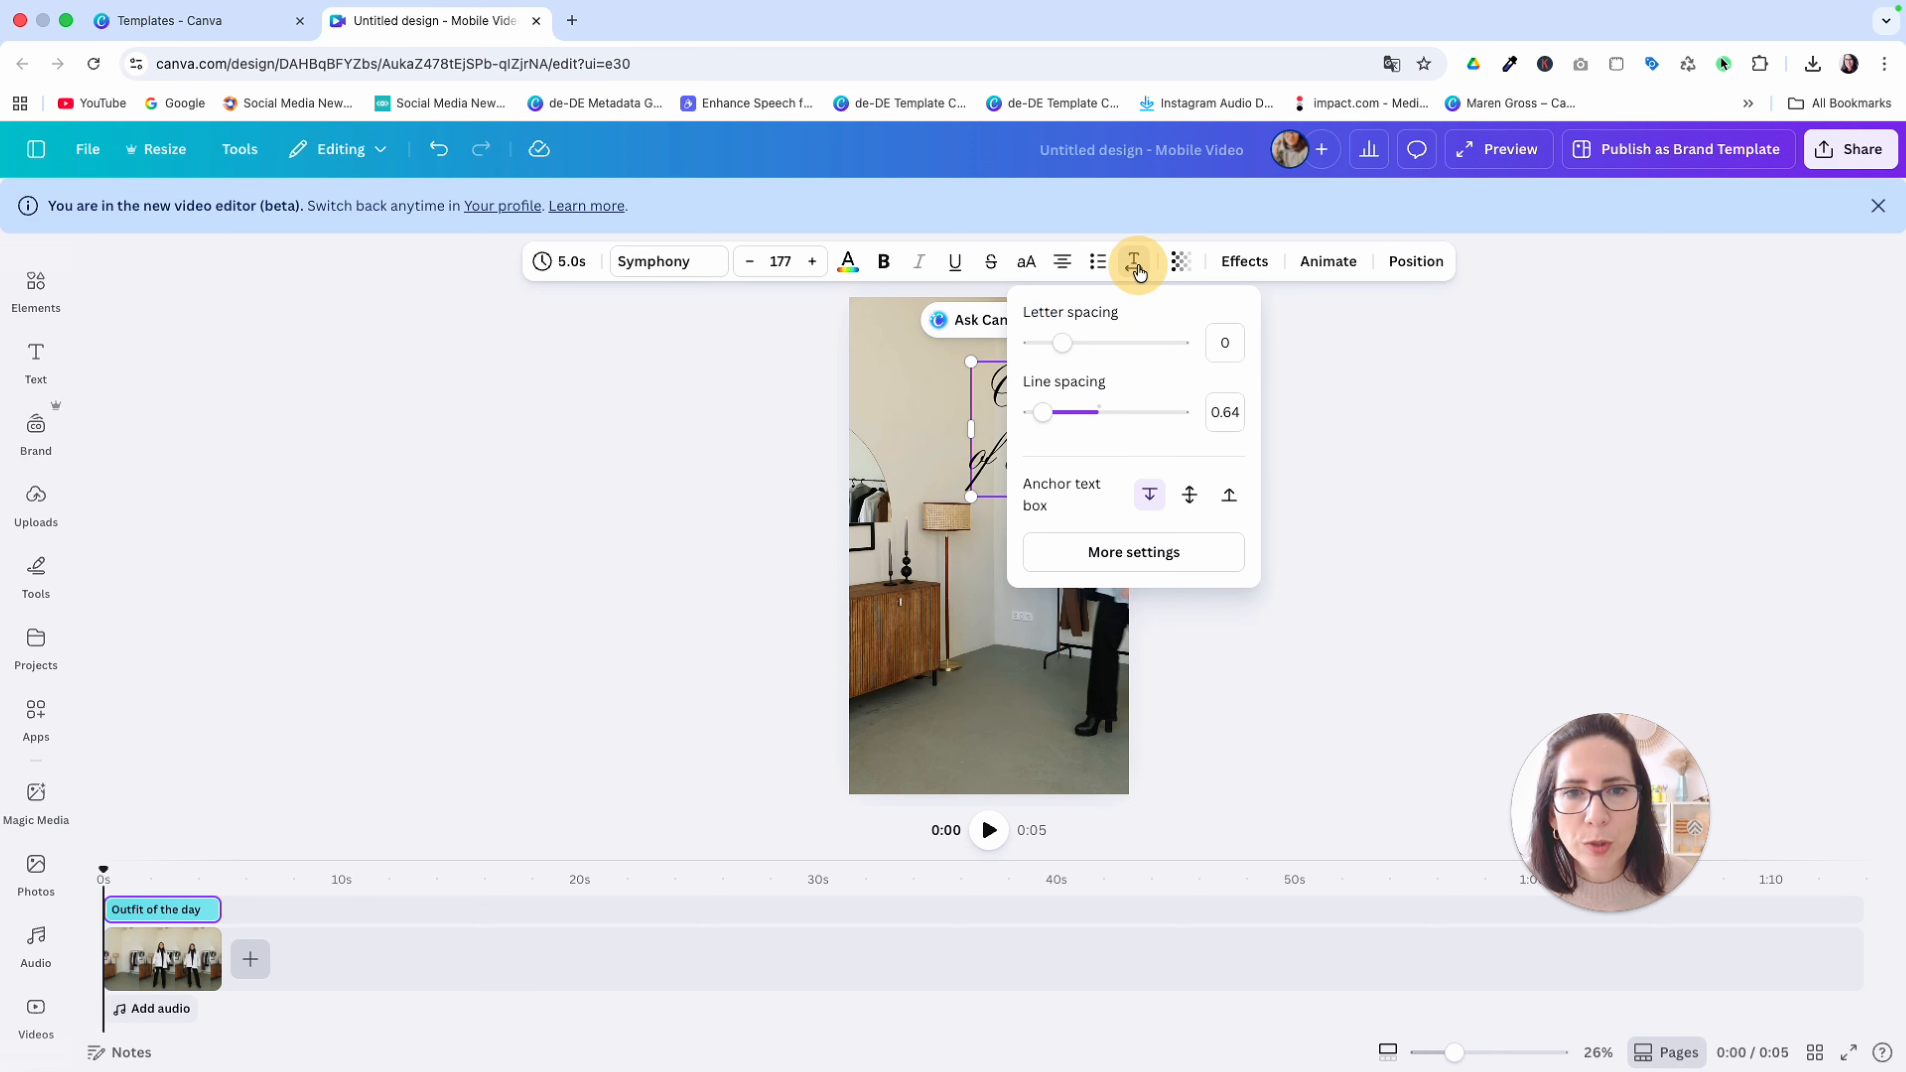
{"action": "left_click_drag", "start_coordinate": [1071, 404], "coordinate": [1034, 438]}
{"action": "left_click", "coordinate": [948, 422]}
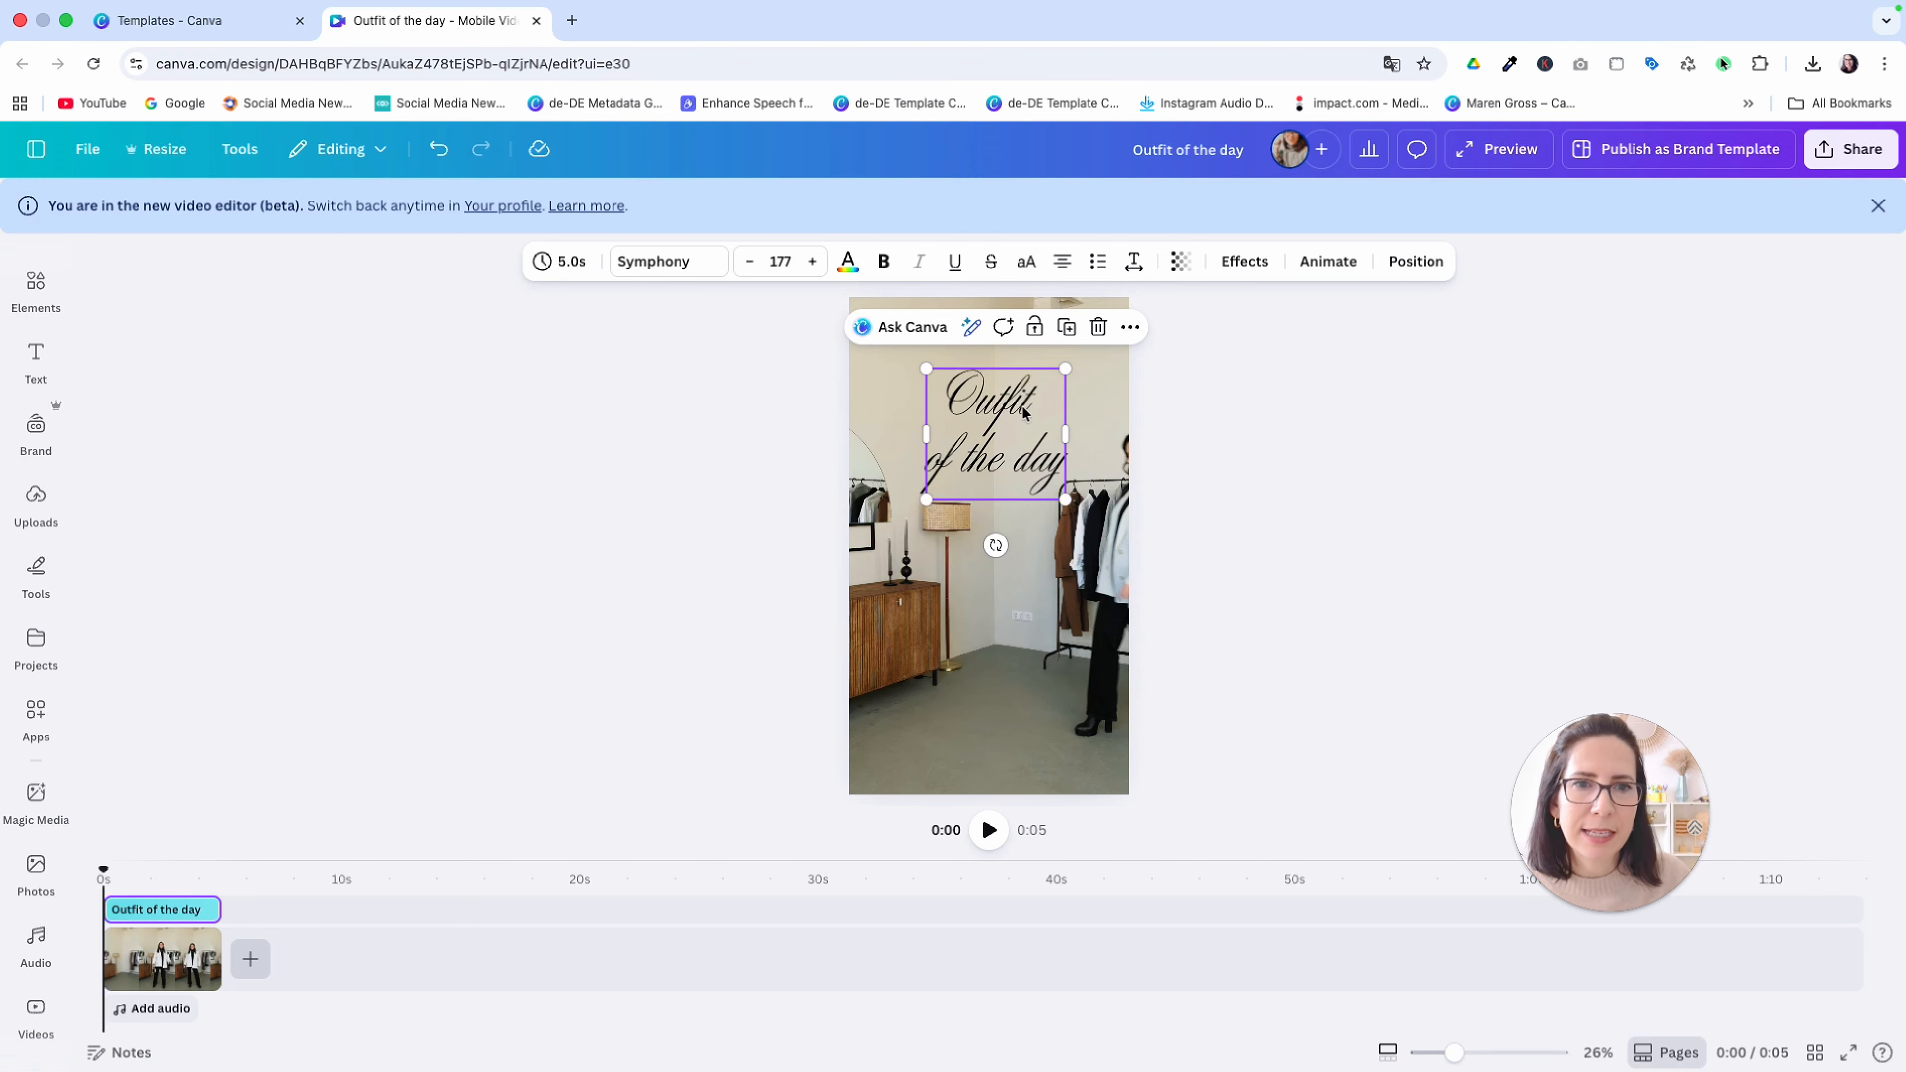
Apply the Outline effect to the title with a thickness of 50 and the colour #F0EEE6
{"action": "left_click", "coordinate": [1247, 263]}
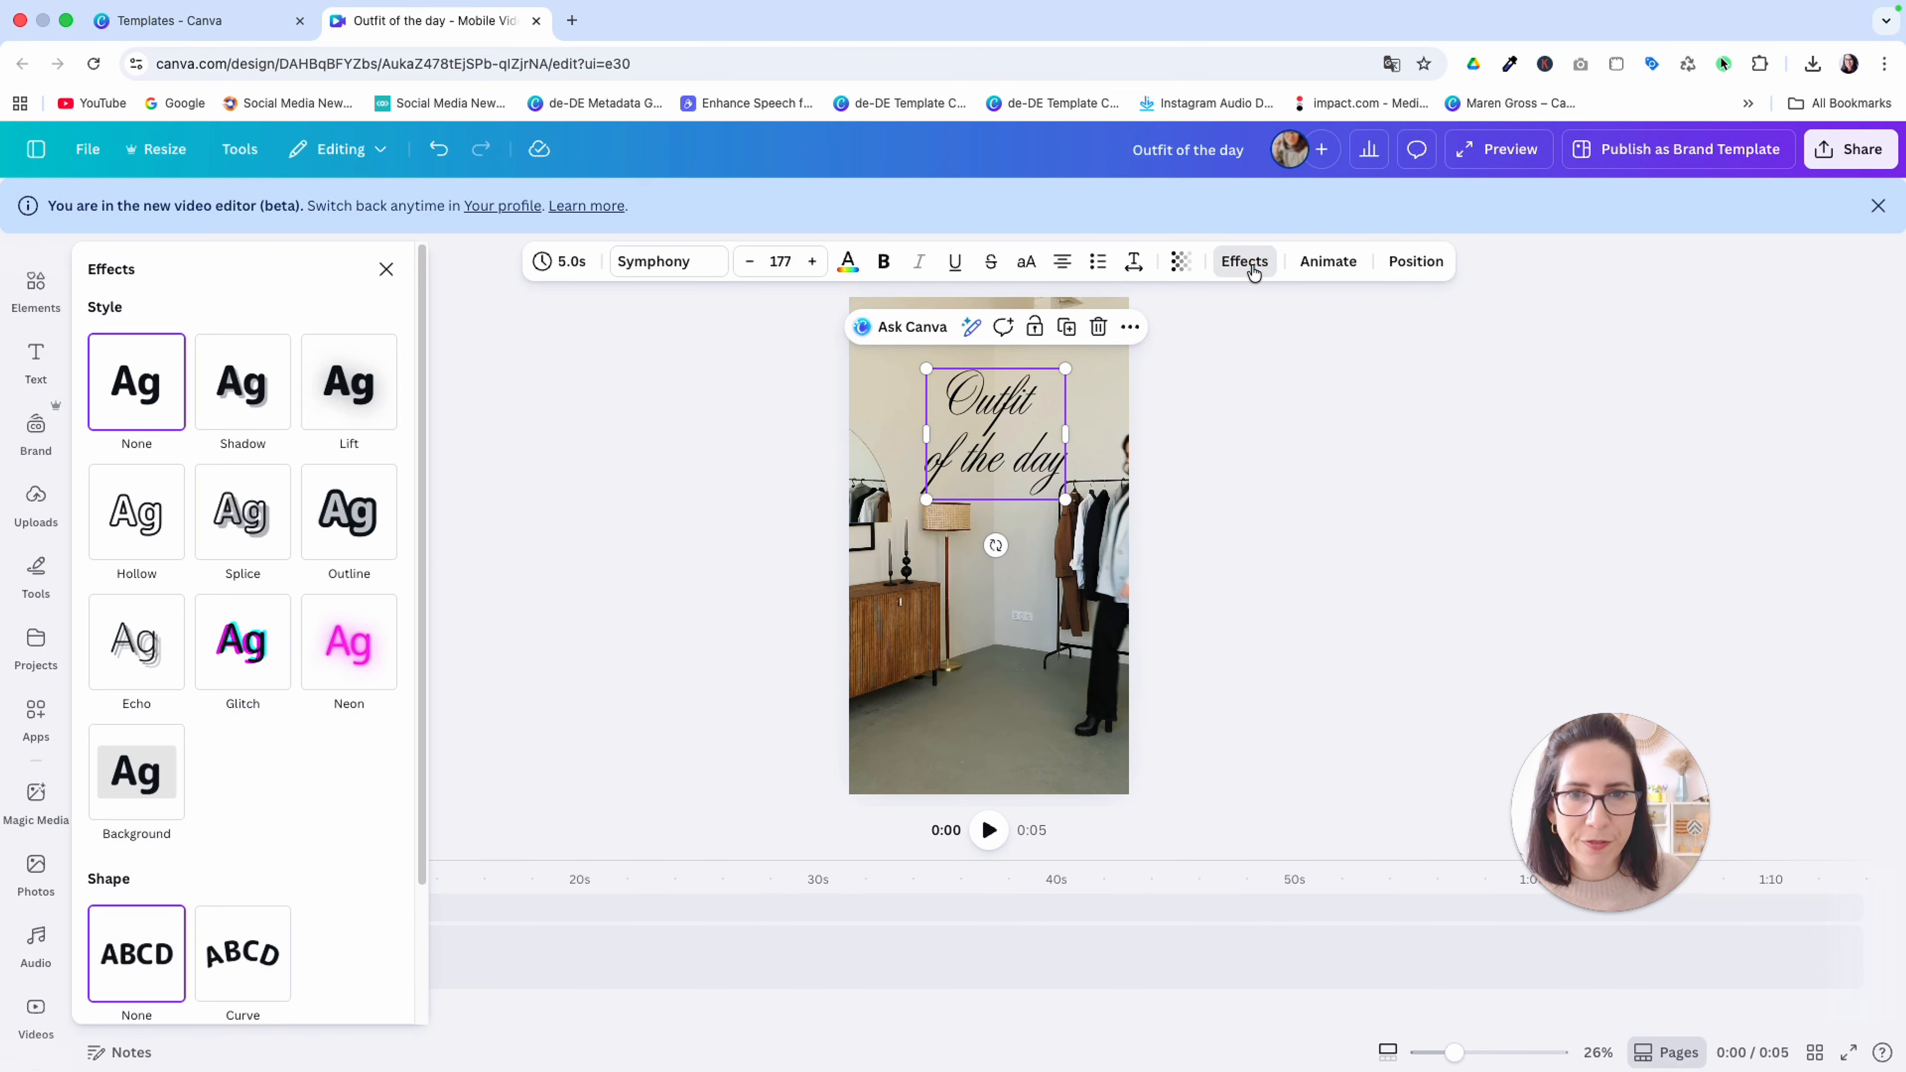
{"action": "left_click", "coordinate": [340, 515]}
{"action": "left_click_drag", "start_coordinate": [90, 643], "coordinate": [139, 642]}
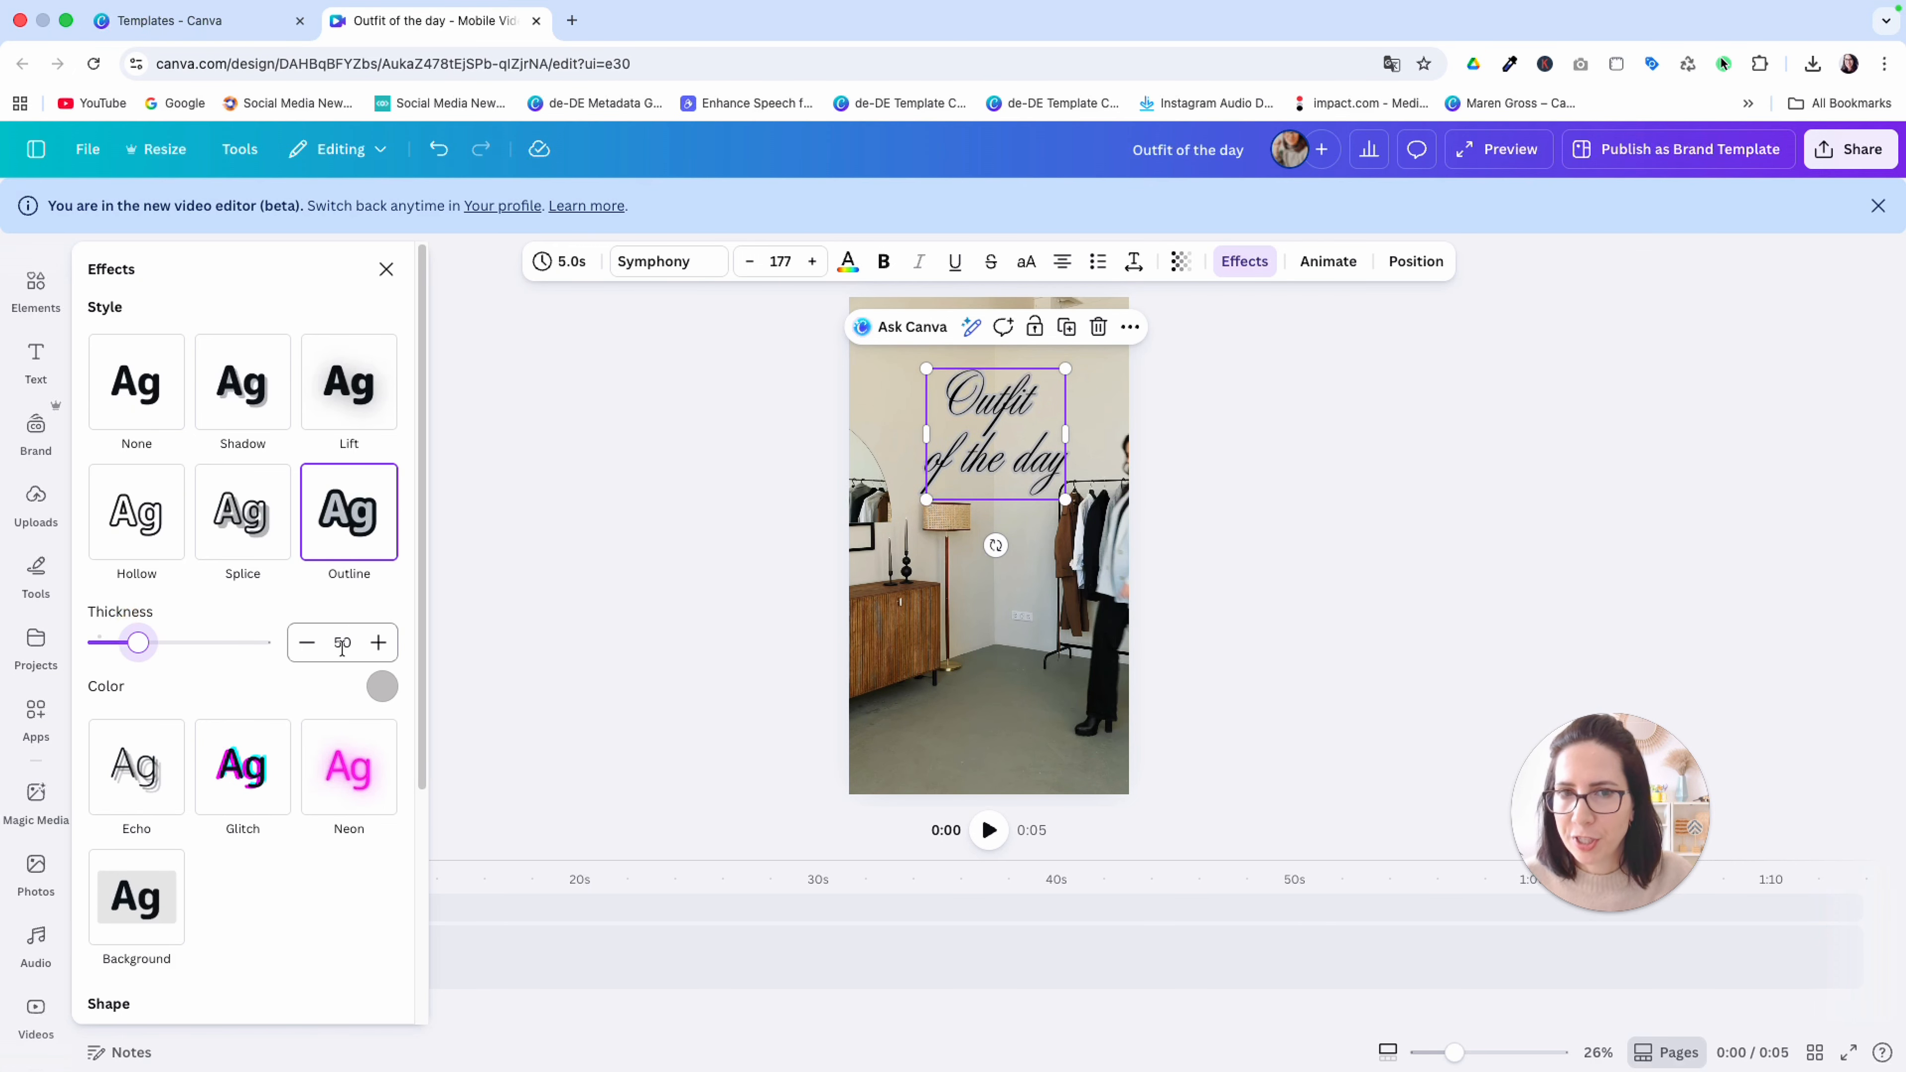
{"action": "left_click", "coordinate": [382, 686]}
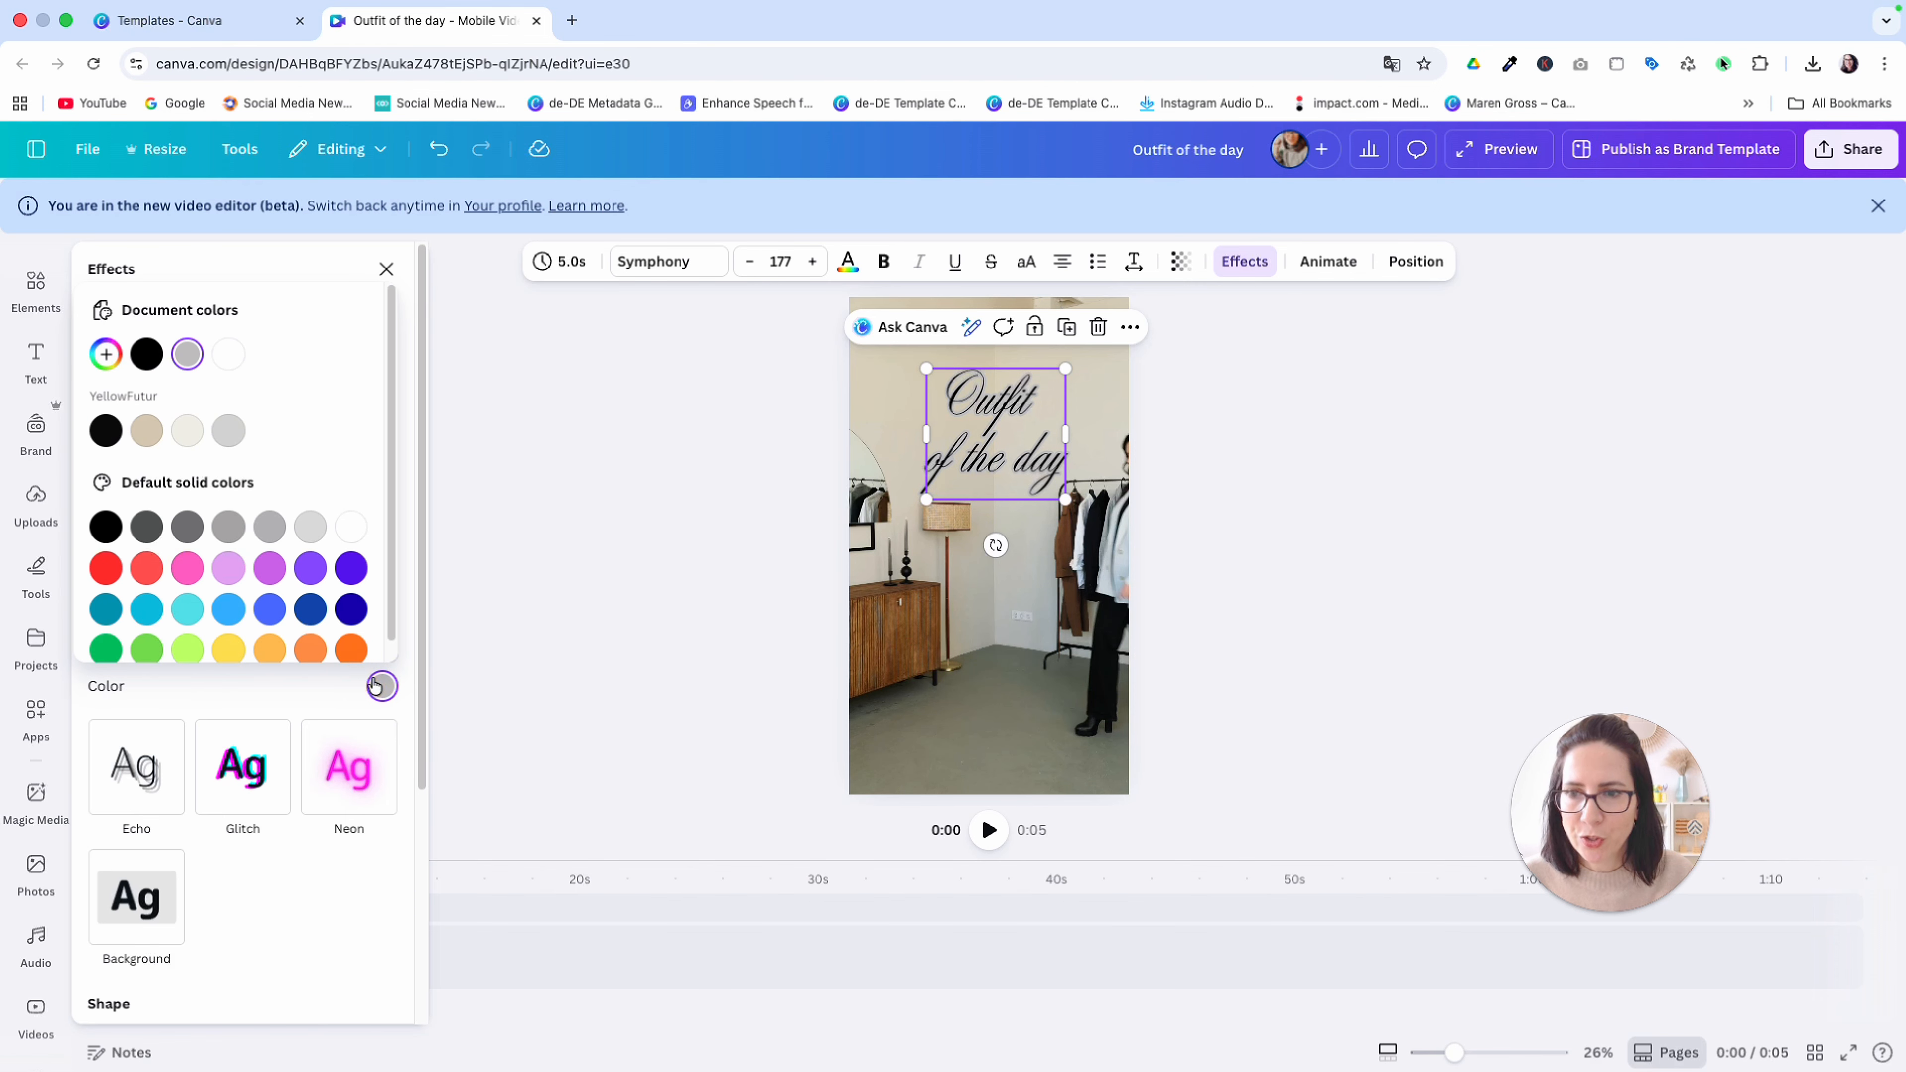
{"action": "left_click", "coordinate": [106, 354]}
{"action": "left_click", "coordinate": [217, 561]}
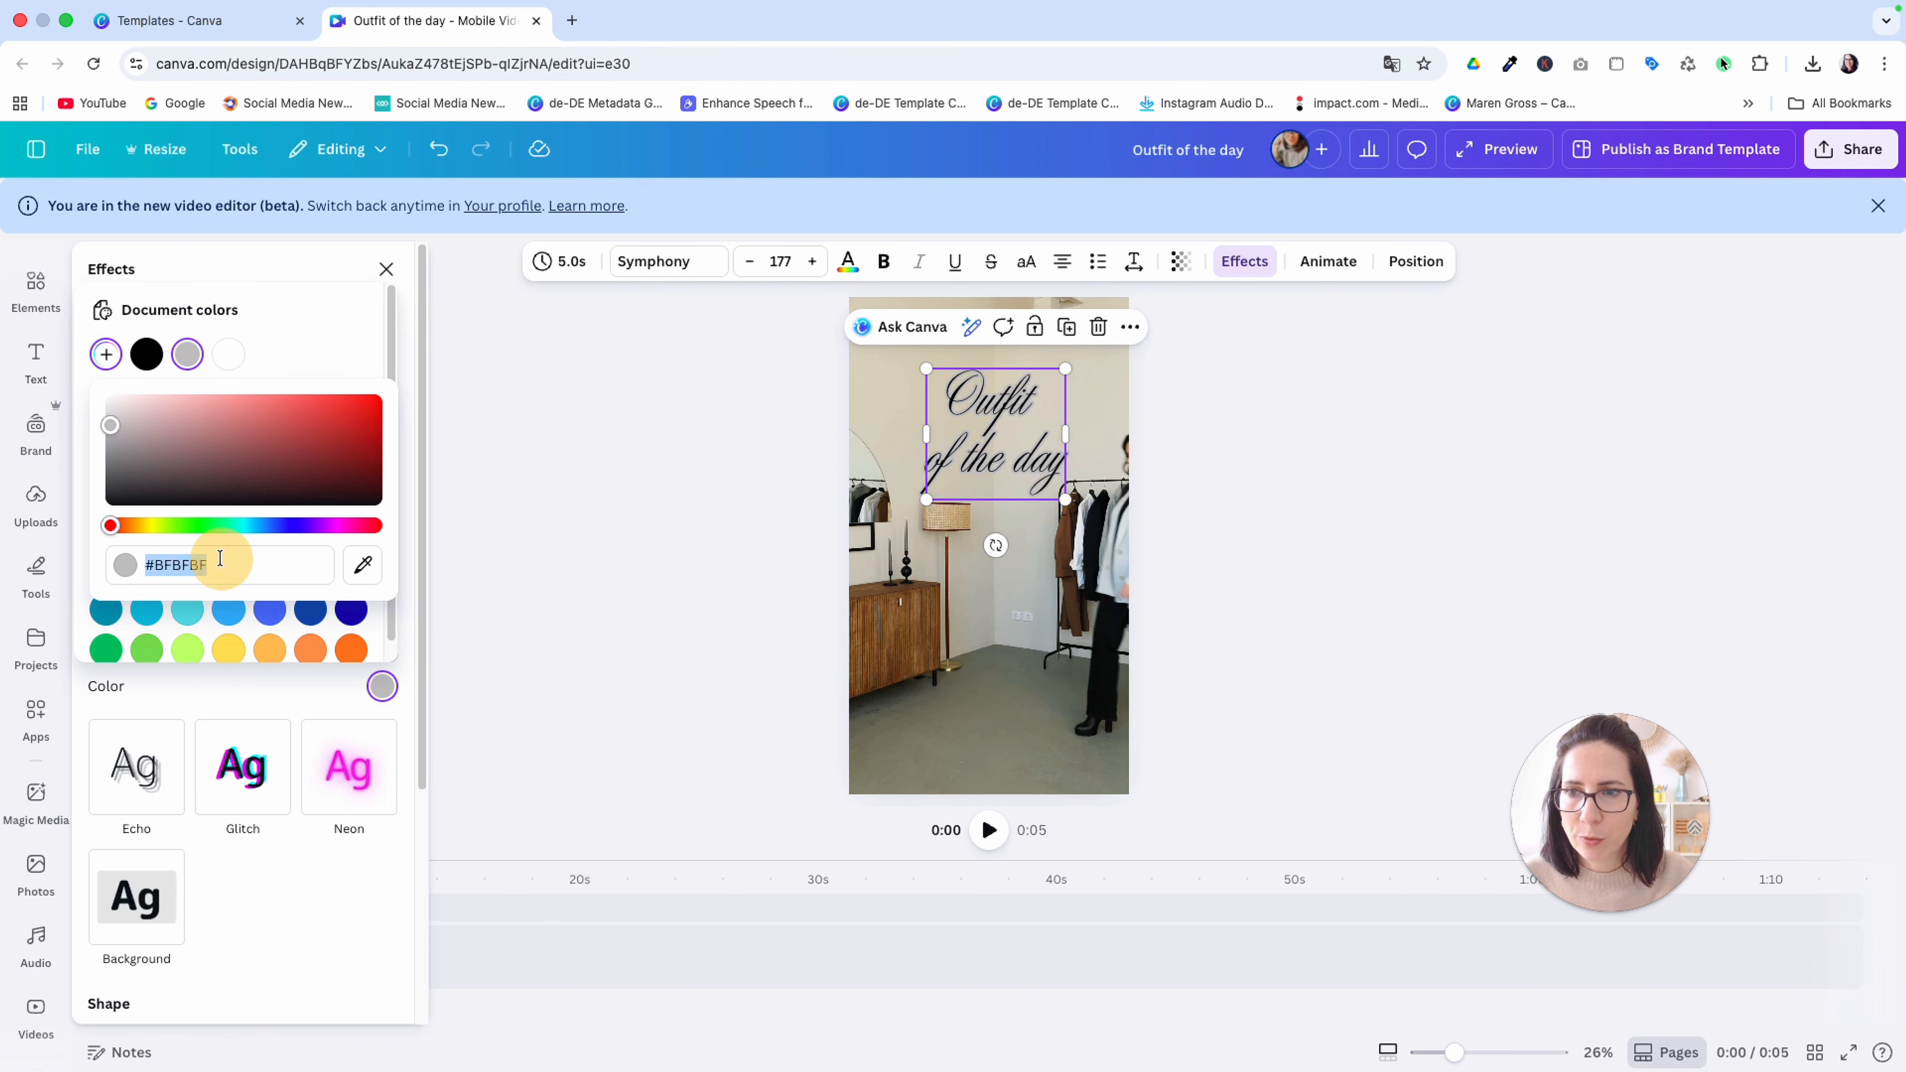
{"action": "type", "text": "#F0EEE6"}
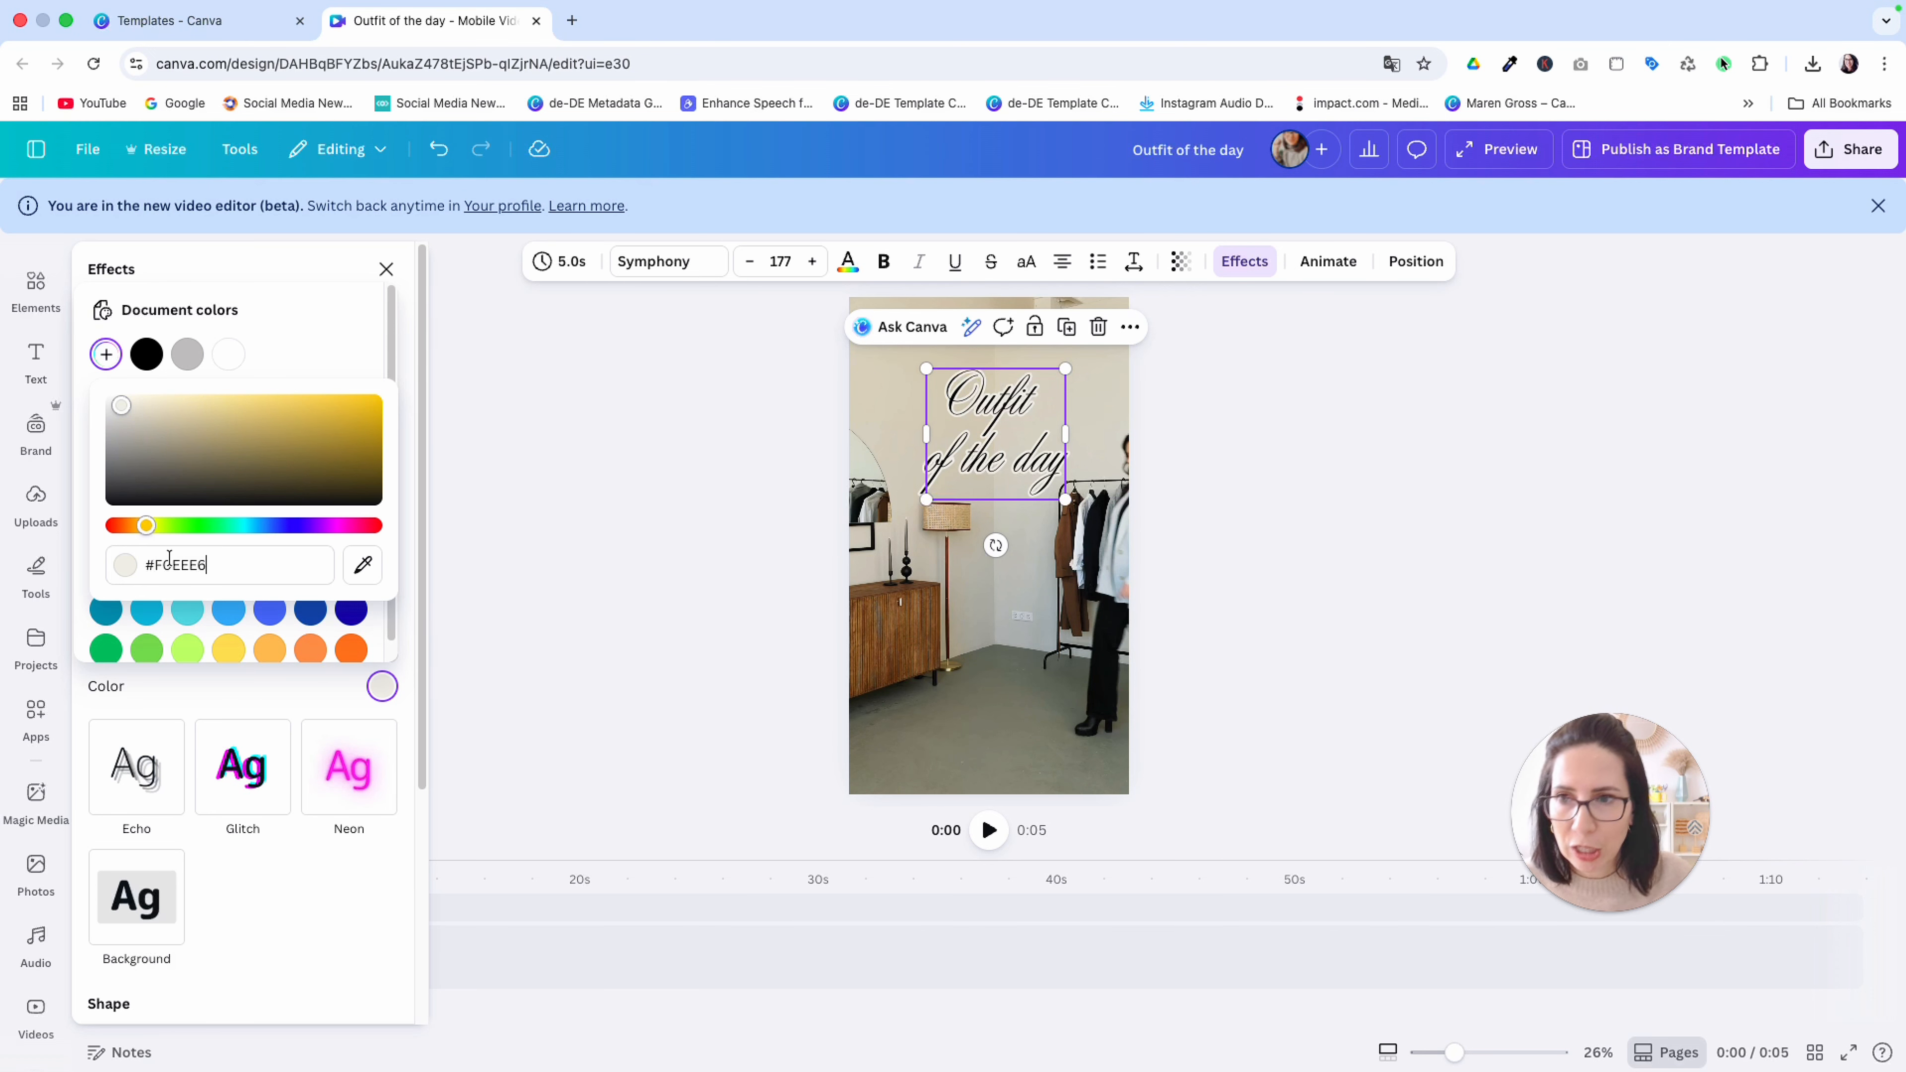
Set the font size of the whole title to 235
{"action": "left_click", "coordinate": [955, 395]}
{"action": "left_click_drag", "start_coordinate": [952, 395], "coordinate": [1052, 462]}
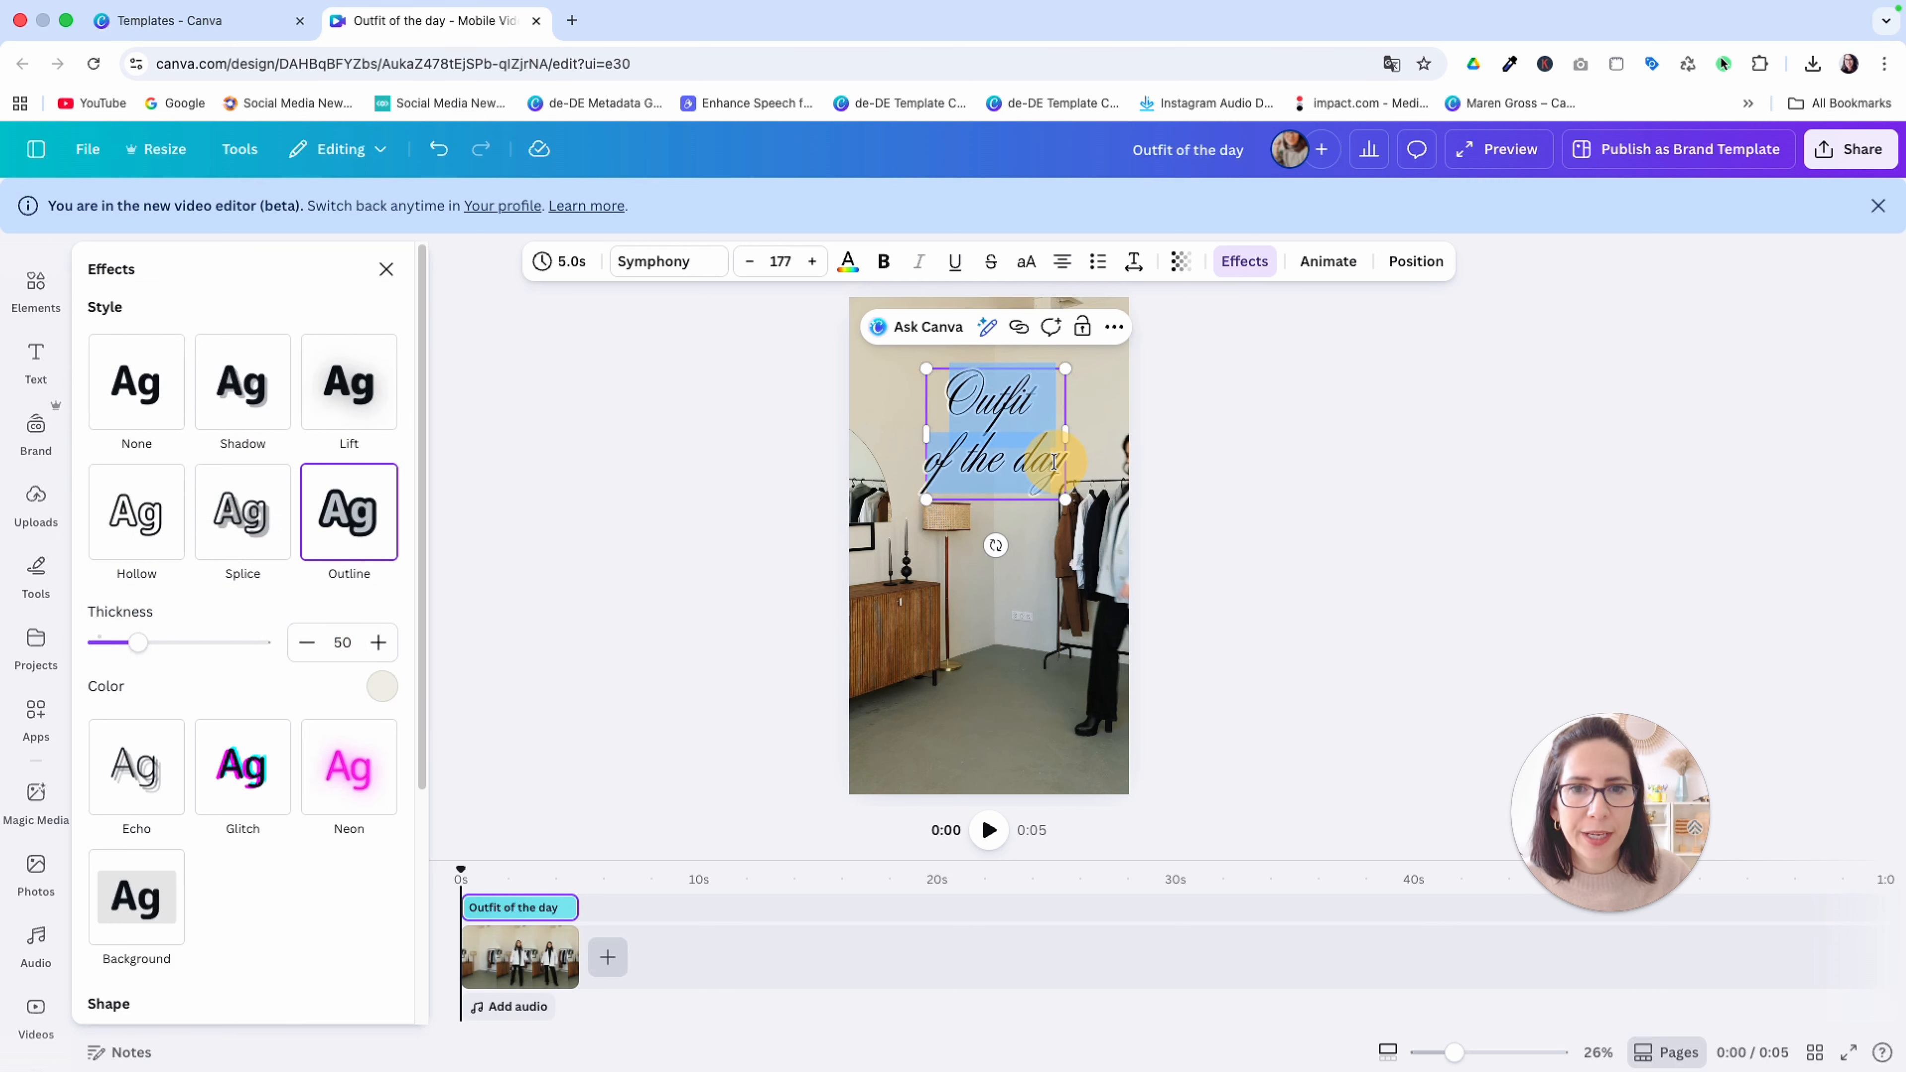
{"action": "left_click", "coordinate": [780, 261]}
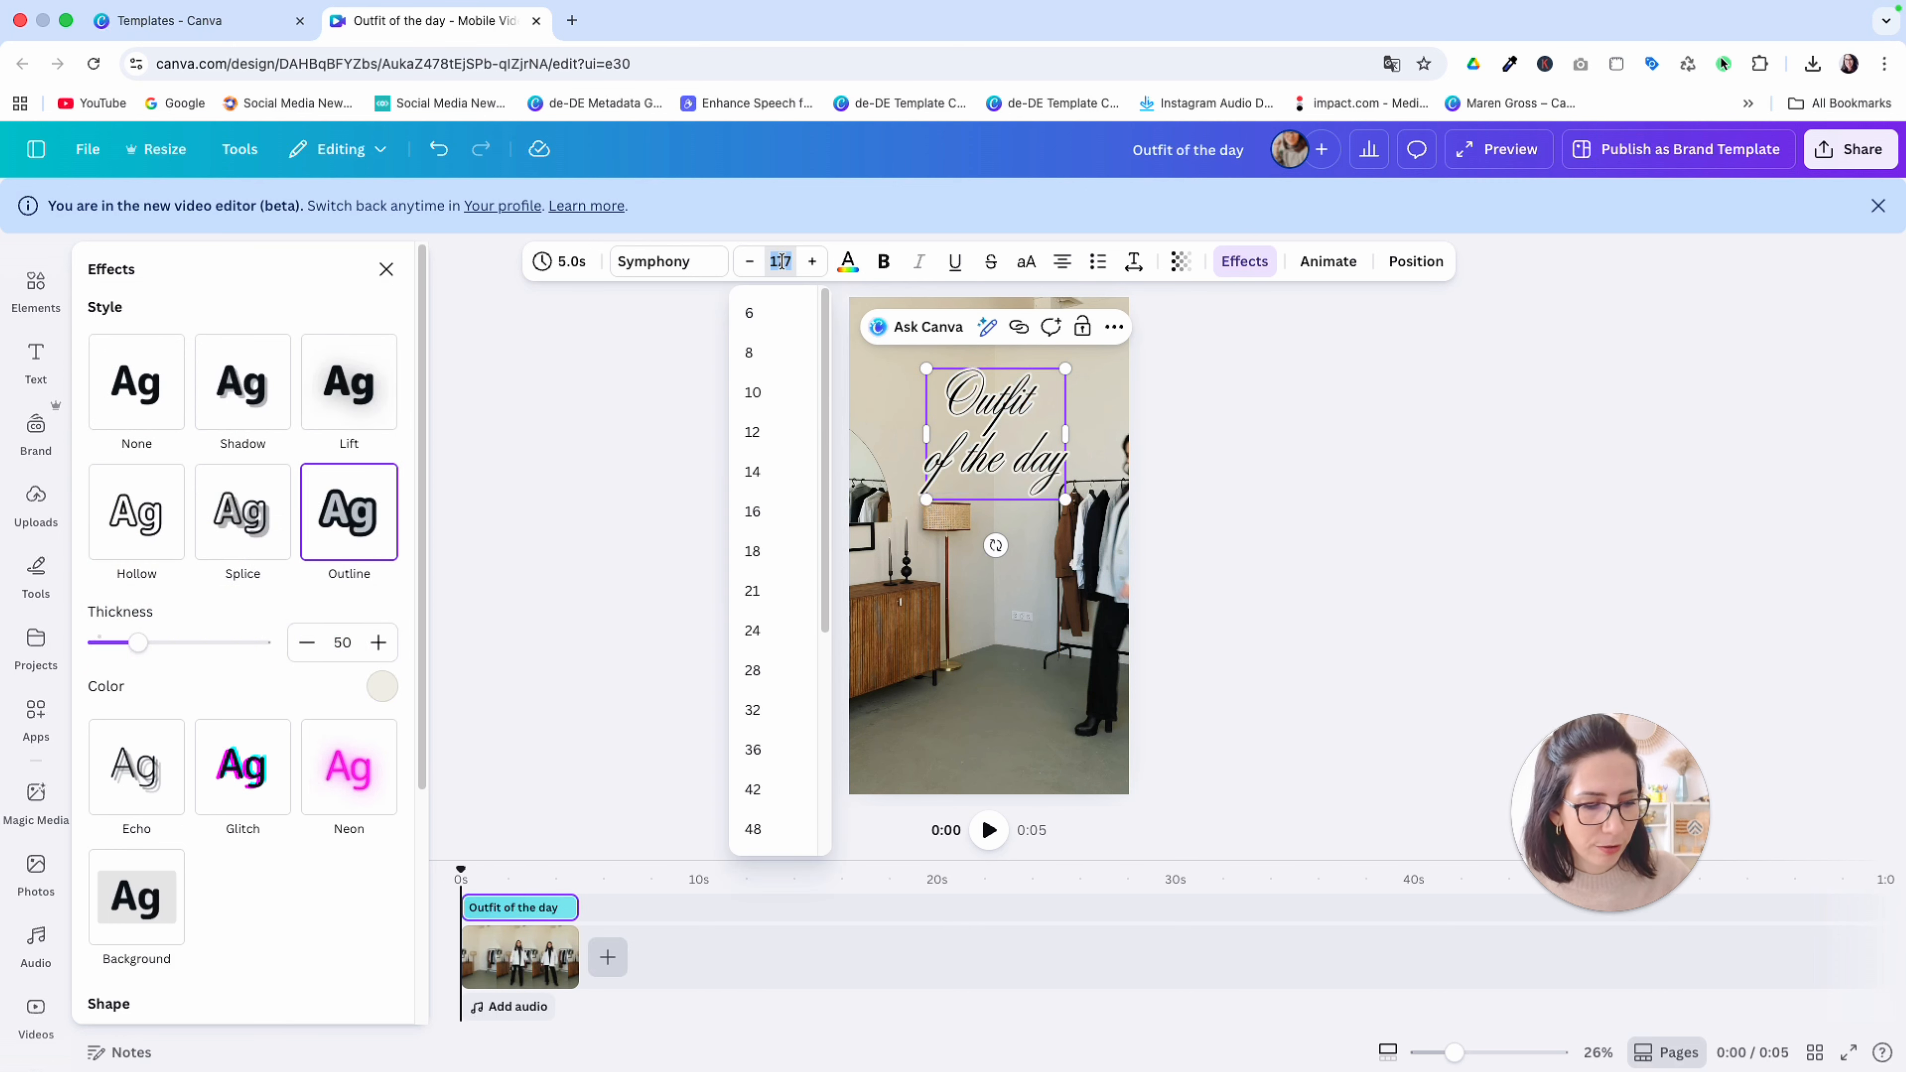
{"action": "type", "text": "235"}
{"action": "key", "text": "Return"}
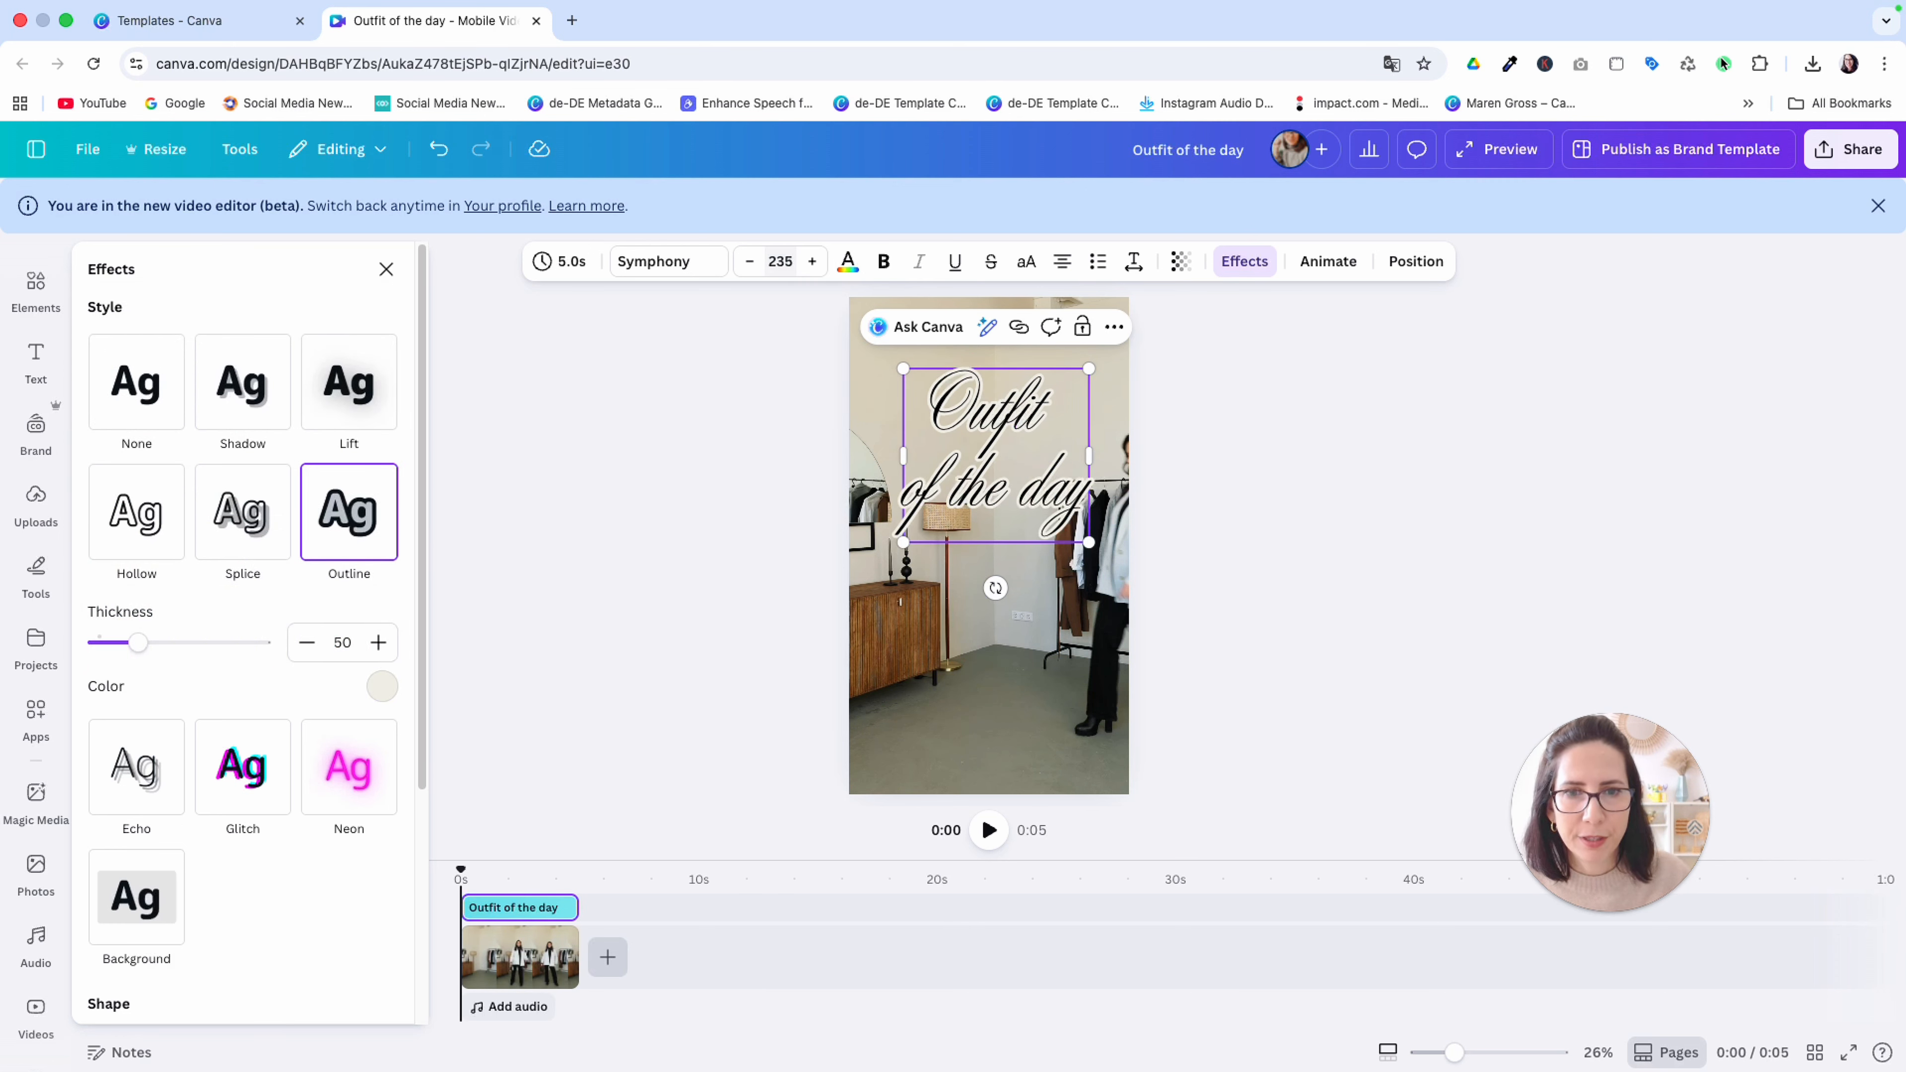
Reduce the title's line spacing further and move the title to the centre of the page
{"action": "left_click", "coordinate": [1133, 261]}
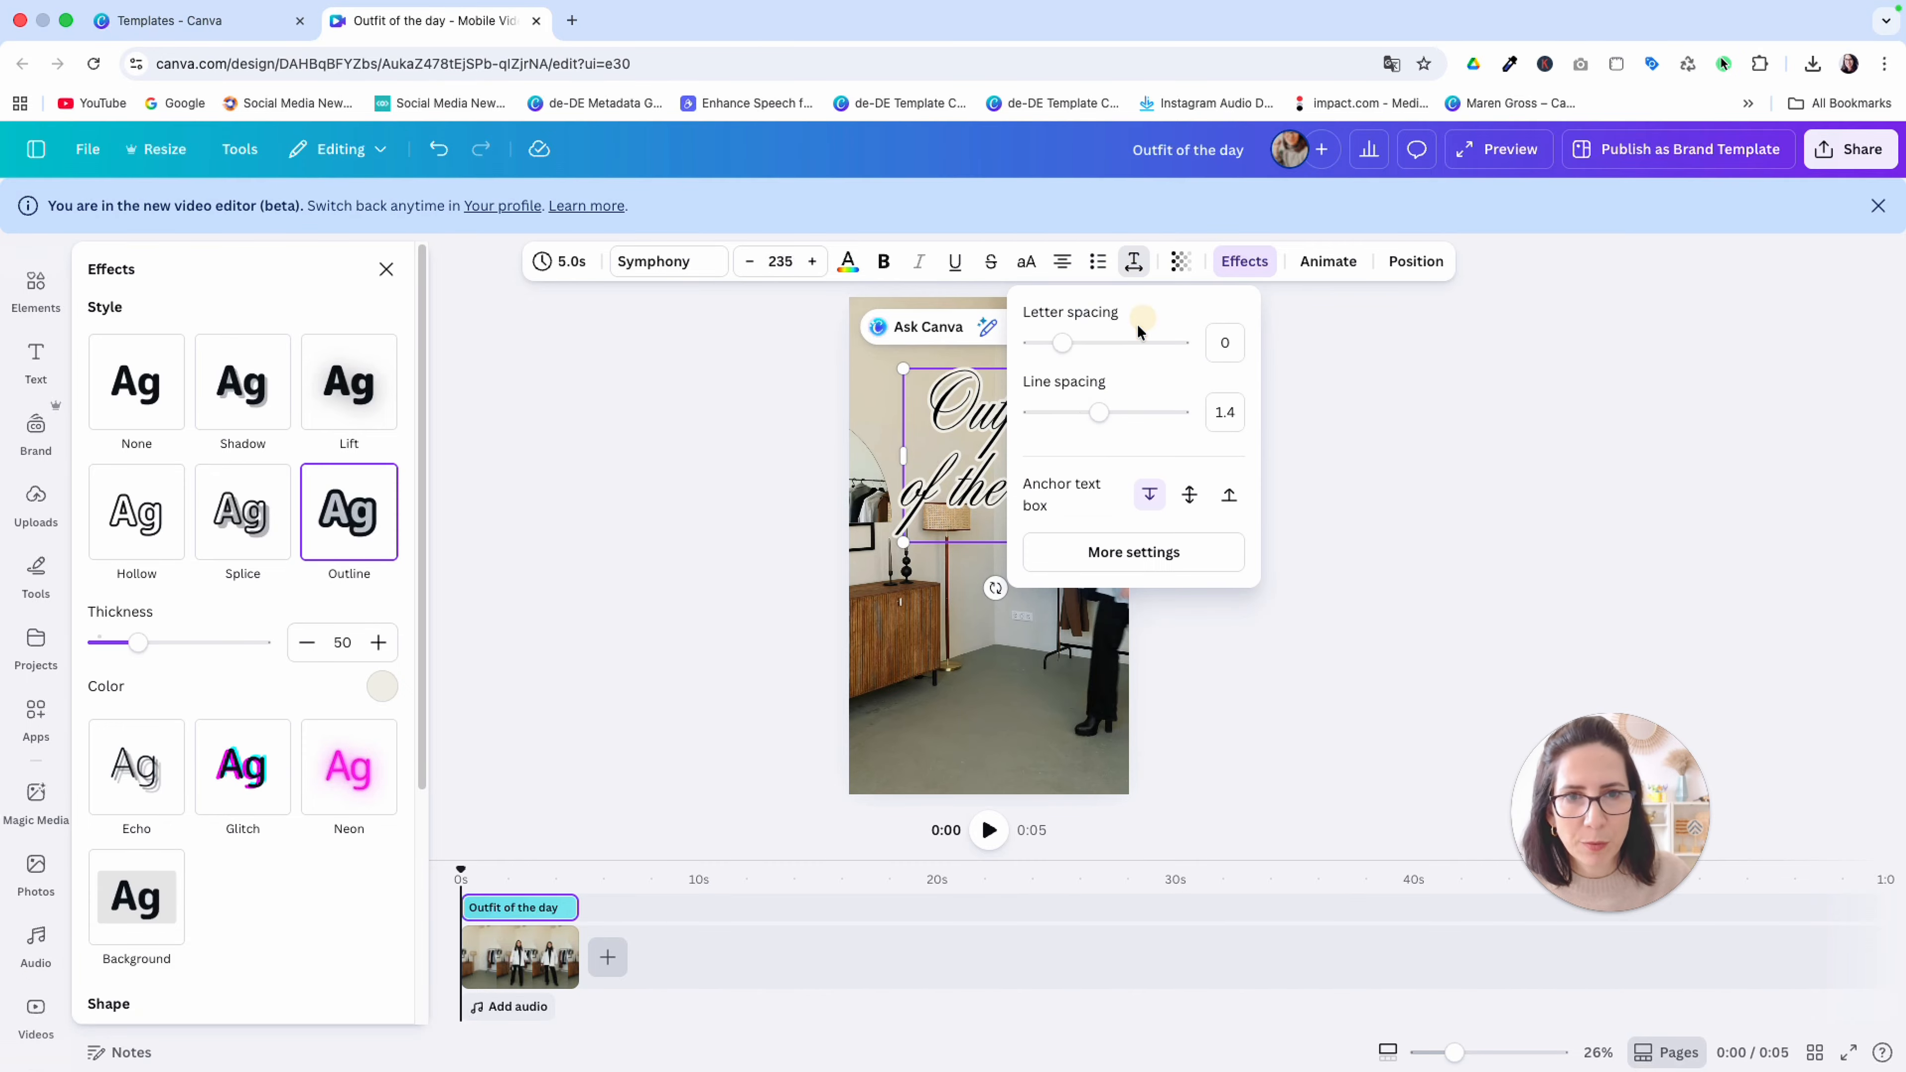
{"action": "left_click", "coordinate": [1101, 414]}
{"action": "left_click_drag", "start_coordinate": [1104, 422], "coordinate": [992, 555]}
{"action": "left_click", "coordinate": [963, 594]}
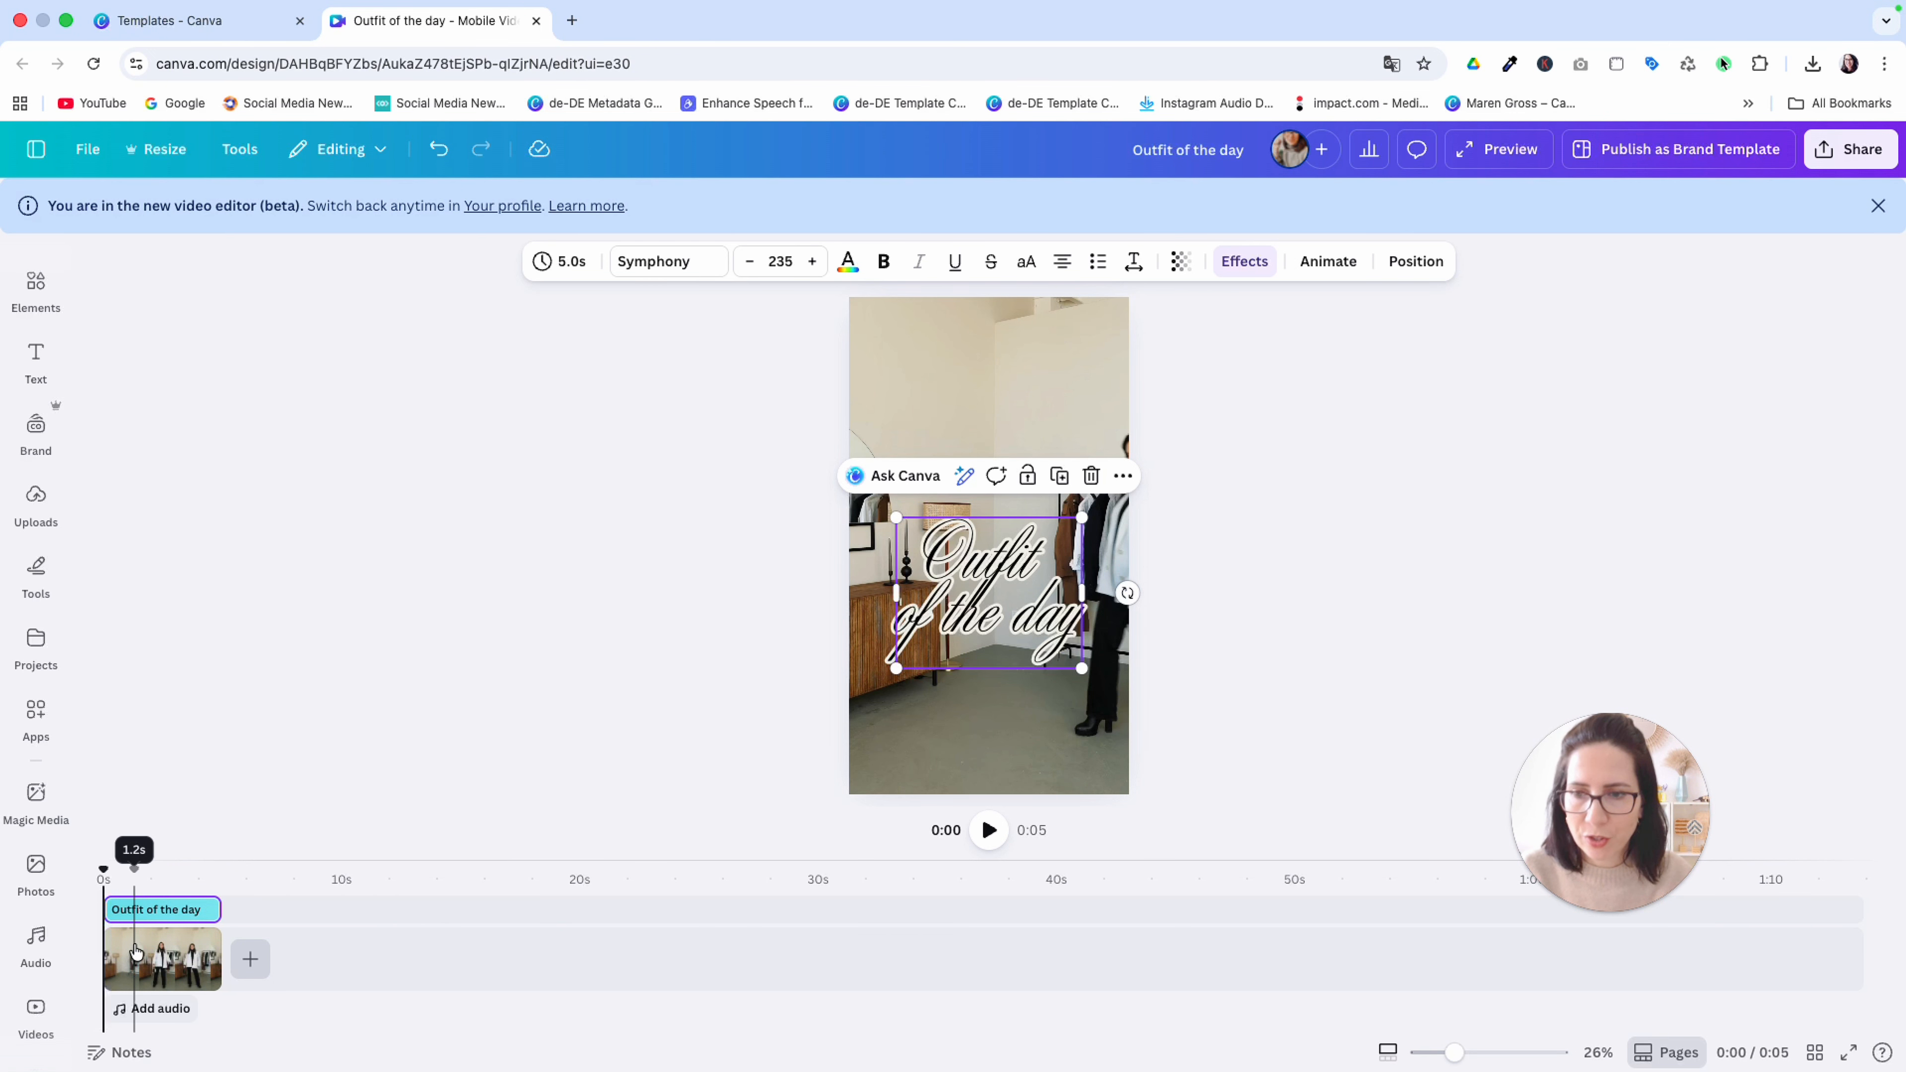
Shorten the title's duration on the timeline to 3.3 seconds and play the video
{"action": "left_click", "coordinate": [140, 911]}
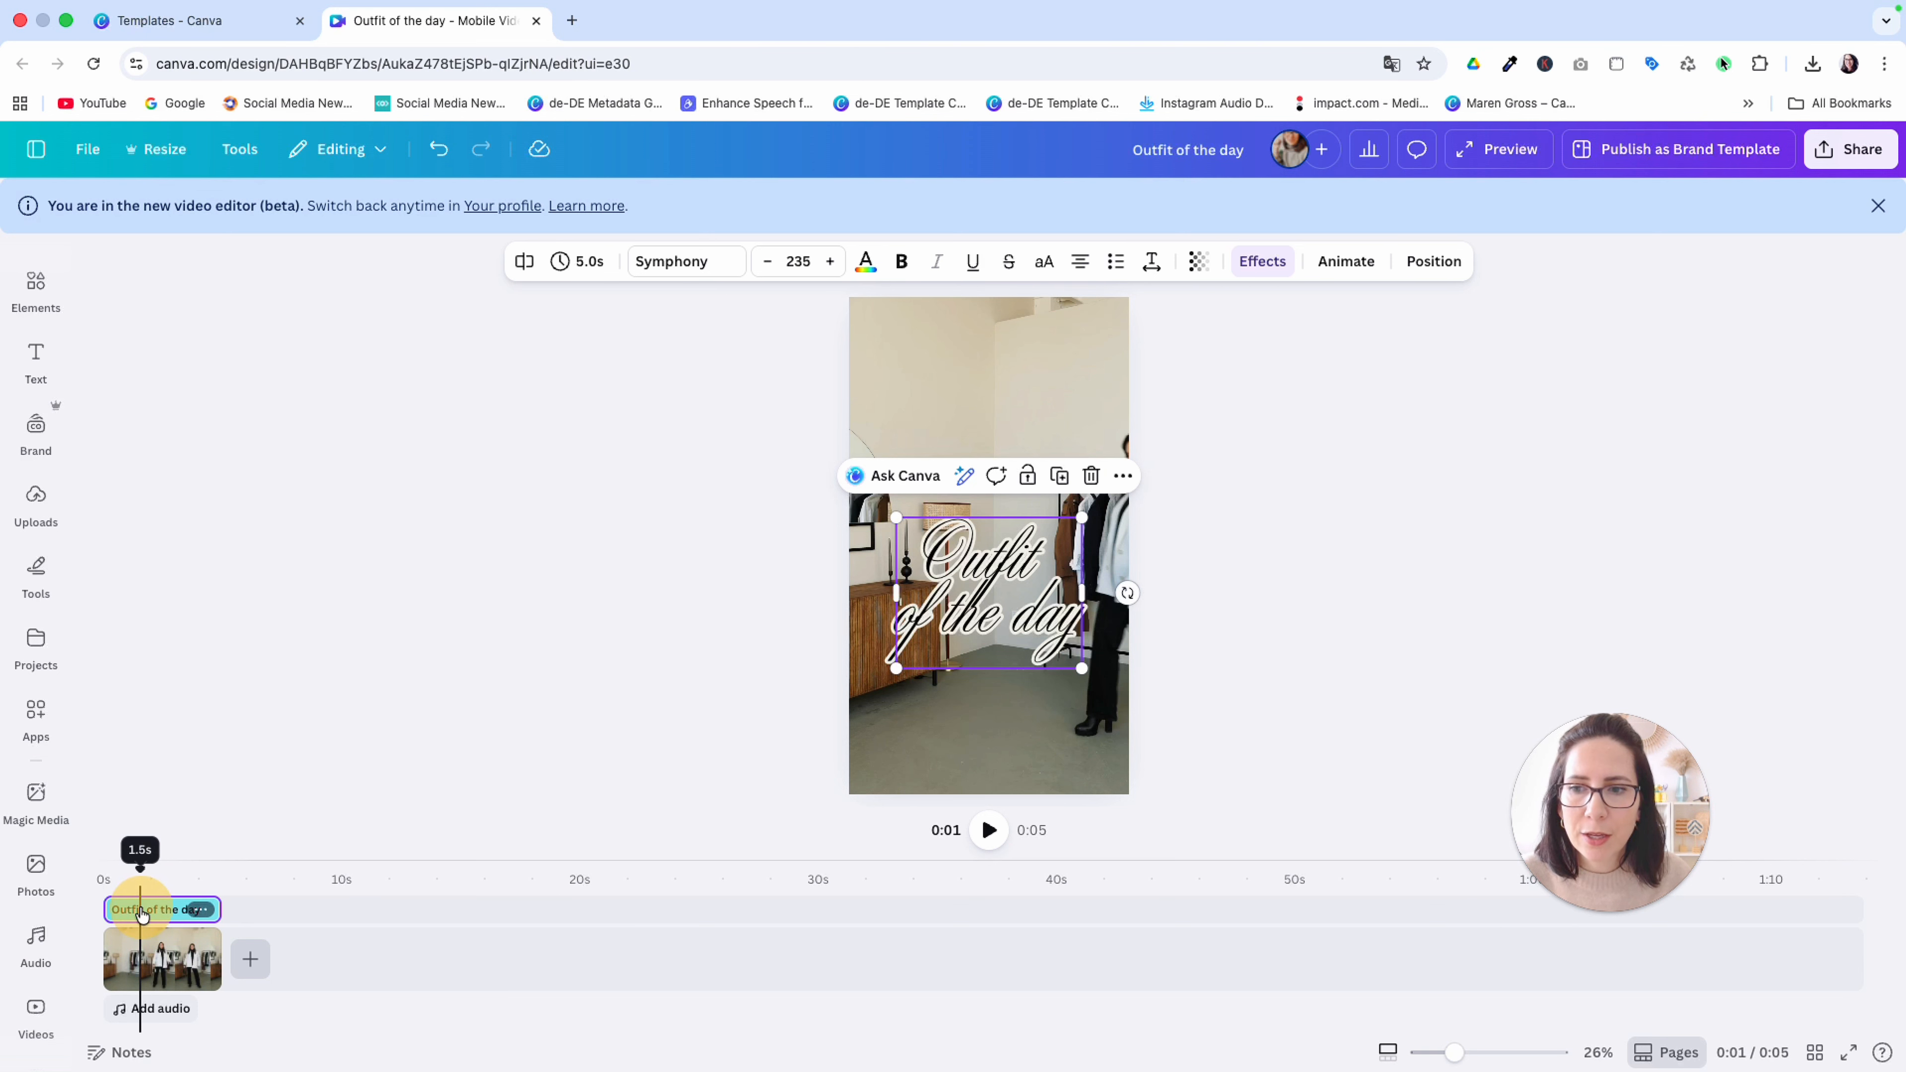
{"action": "left_click_drag", "start_coordinate": [140, 870], "coordinate": [119, 869]}
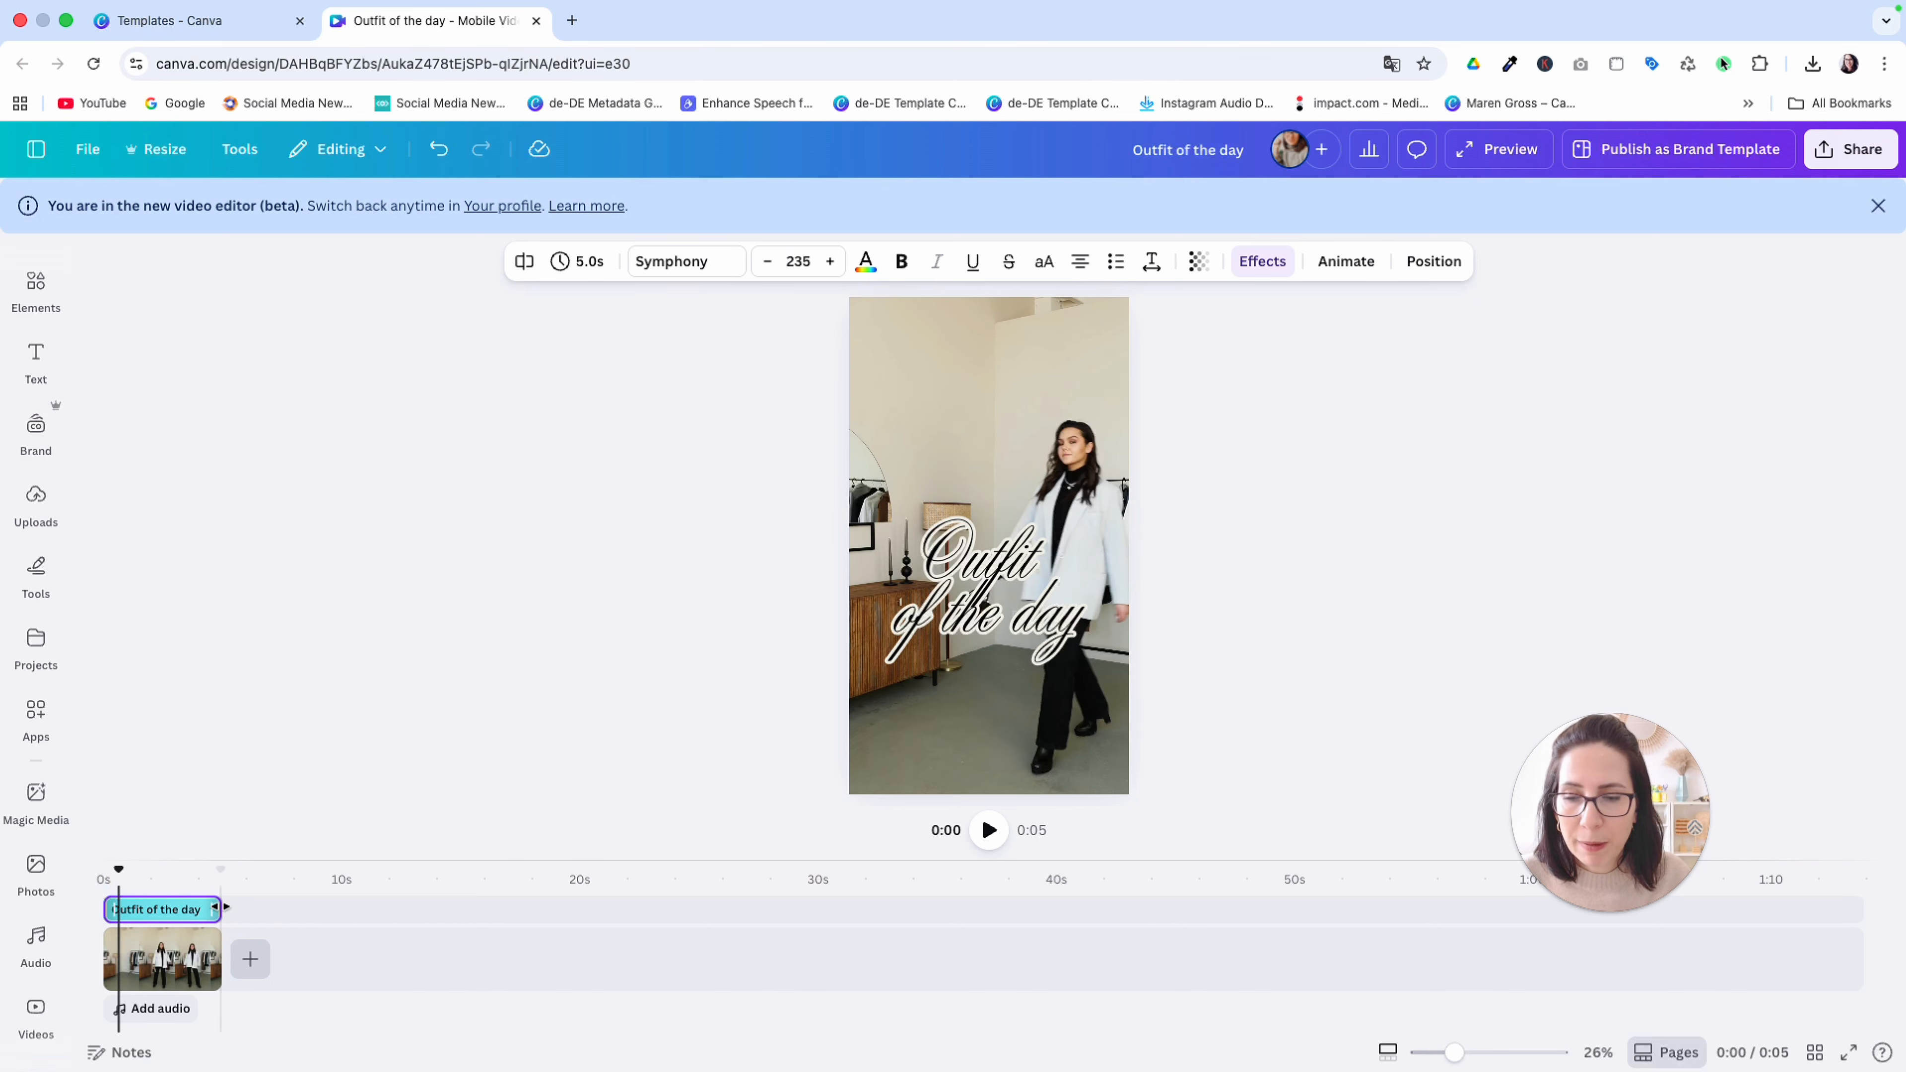
{"action": "left_click_drag", "start_coordinate": [220, 909], "coordinate": [181, 909]}
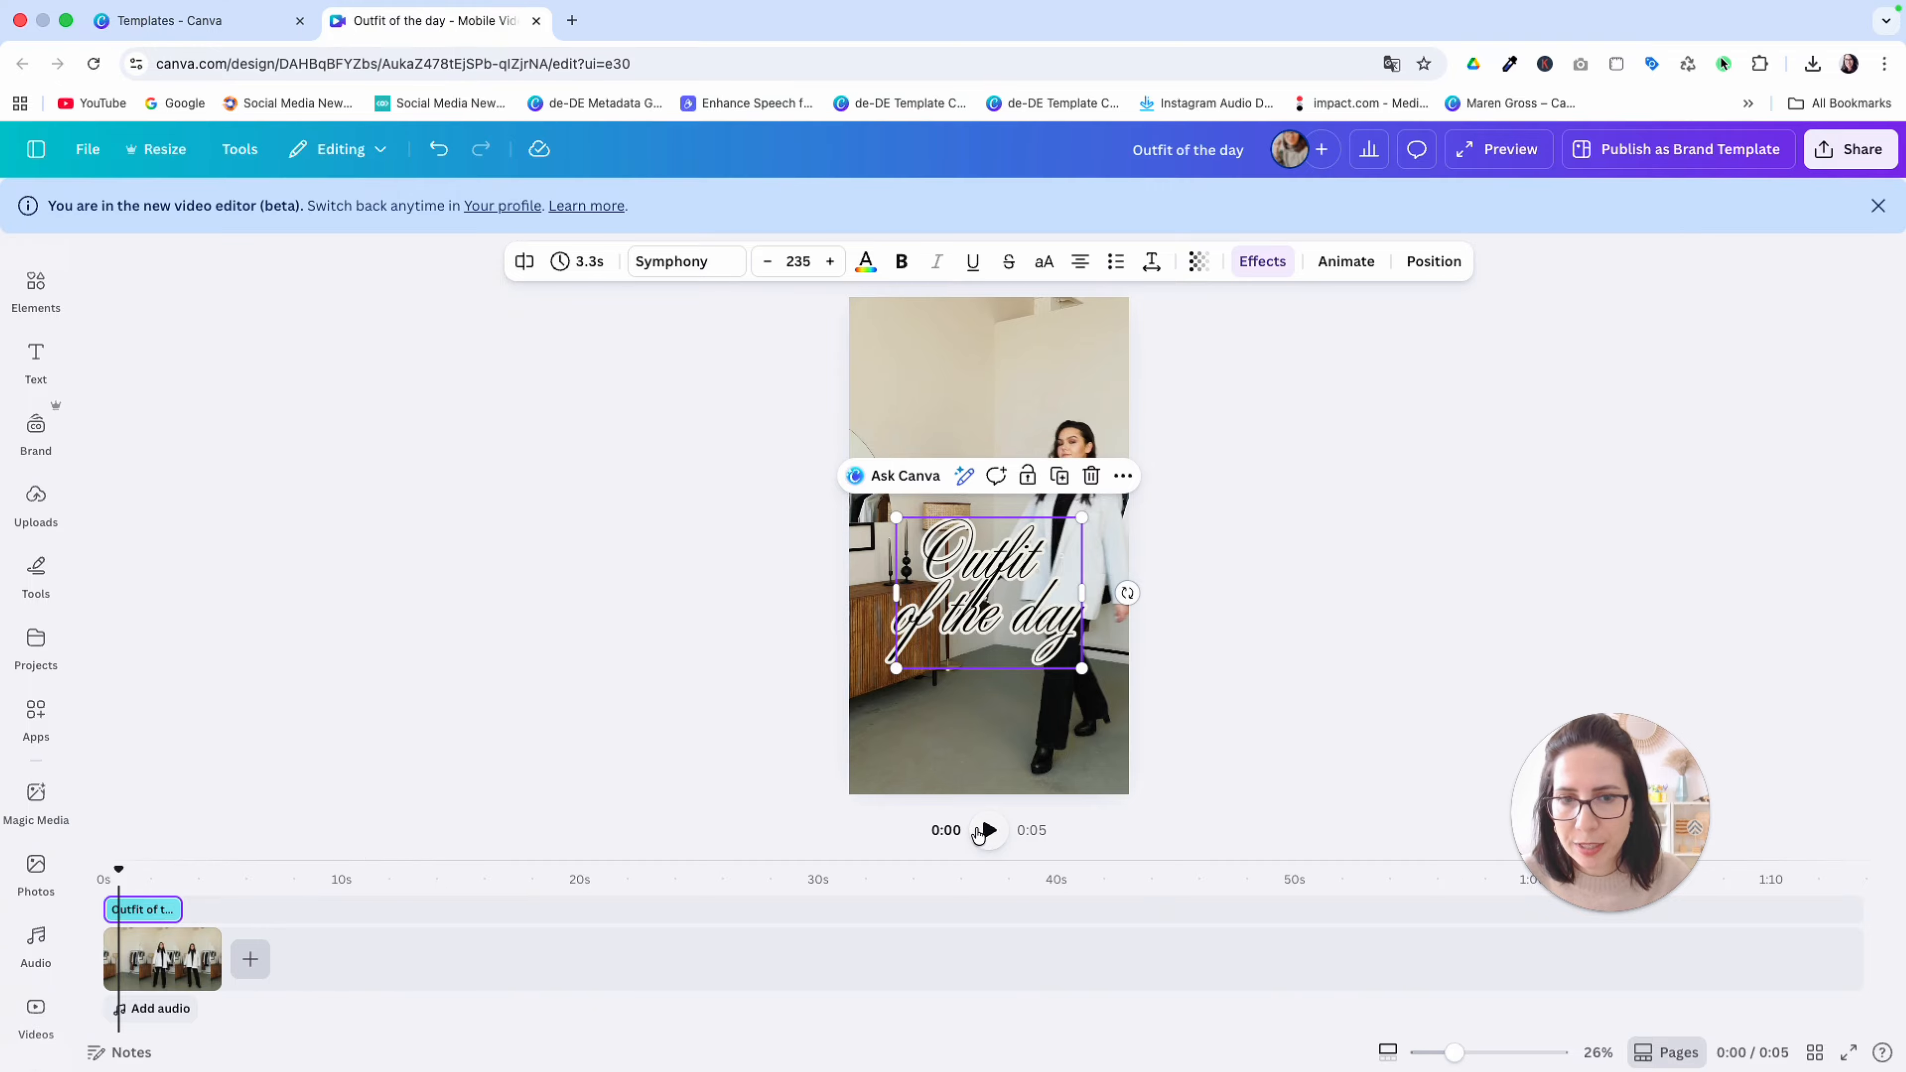
{"action": "left_click", "coordinate": [986, 830]}
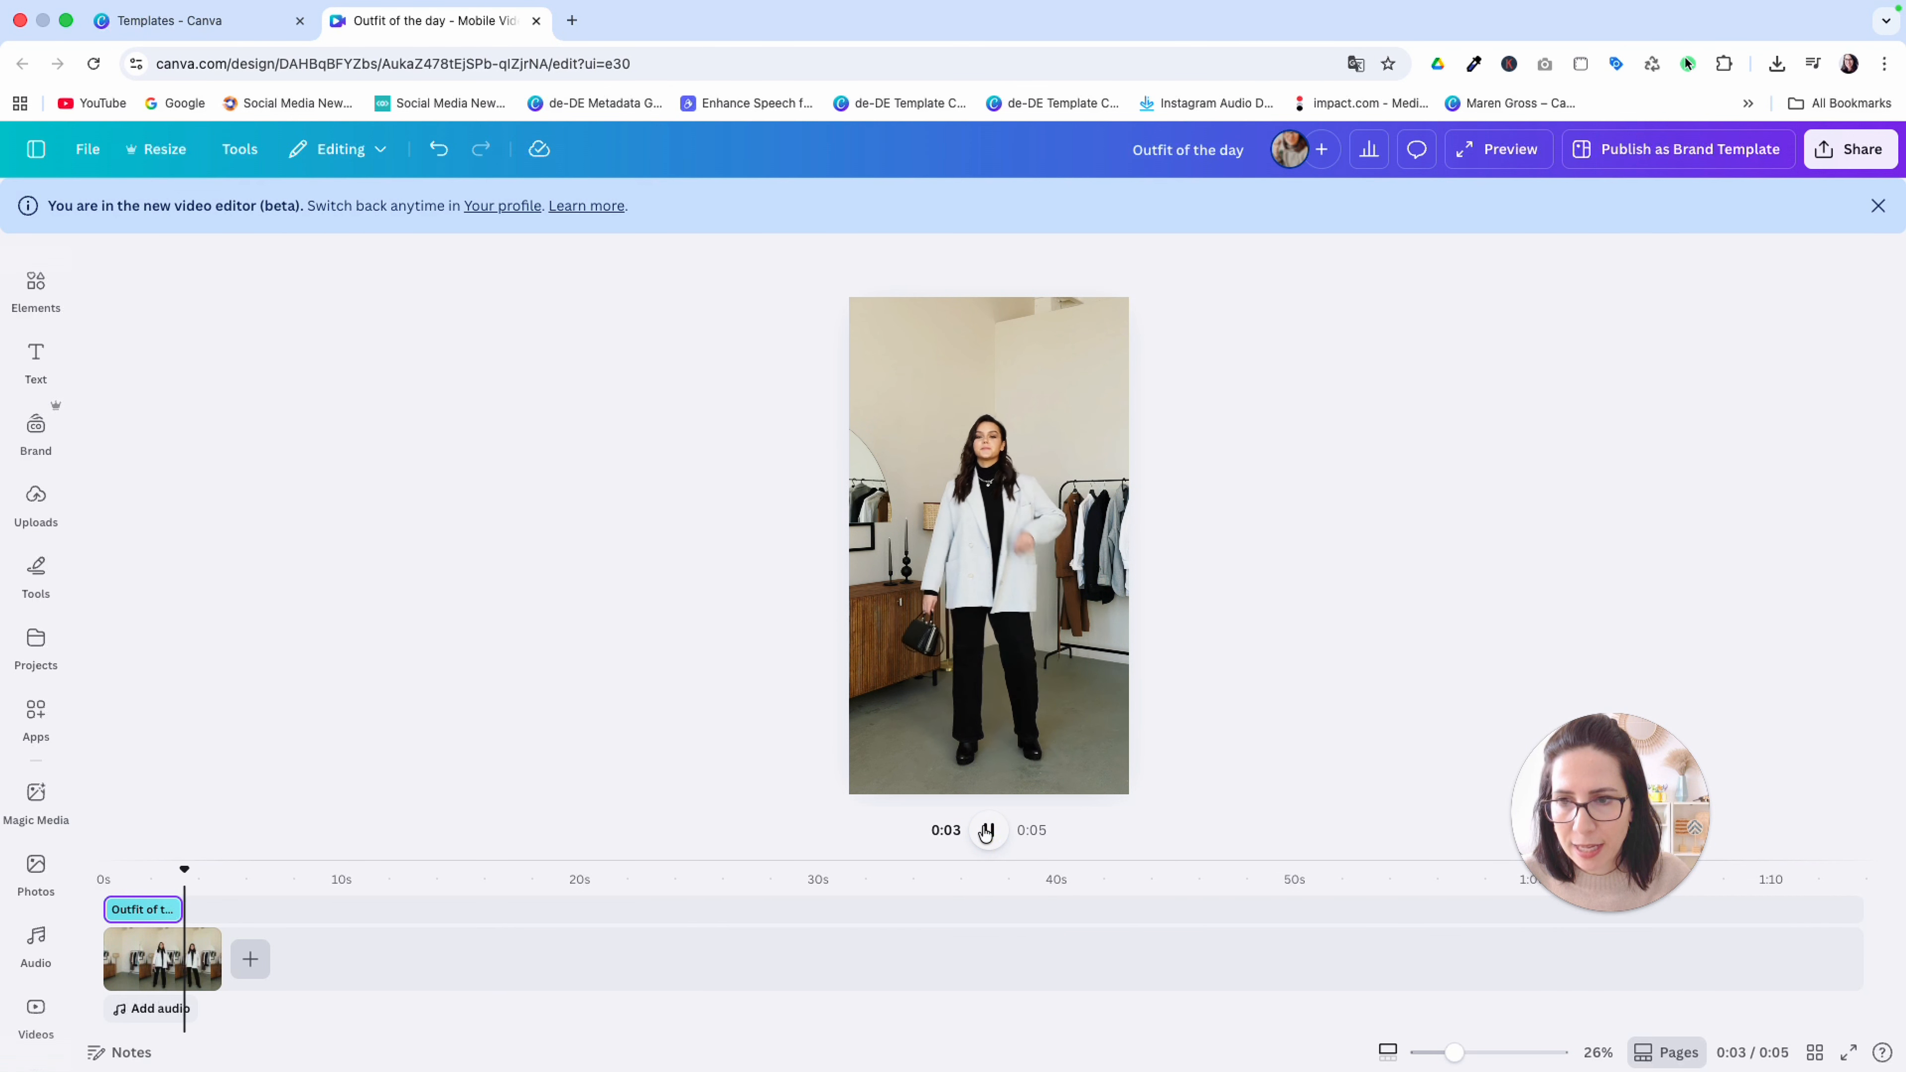
Stop playback, add a rounded square shape over the clip and reduce its height to form a thin bar
{"action": "left_click", "coordinate": [986, 831]}
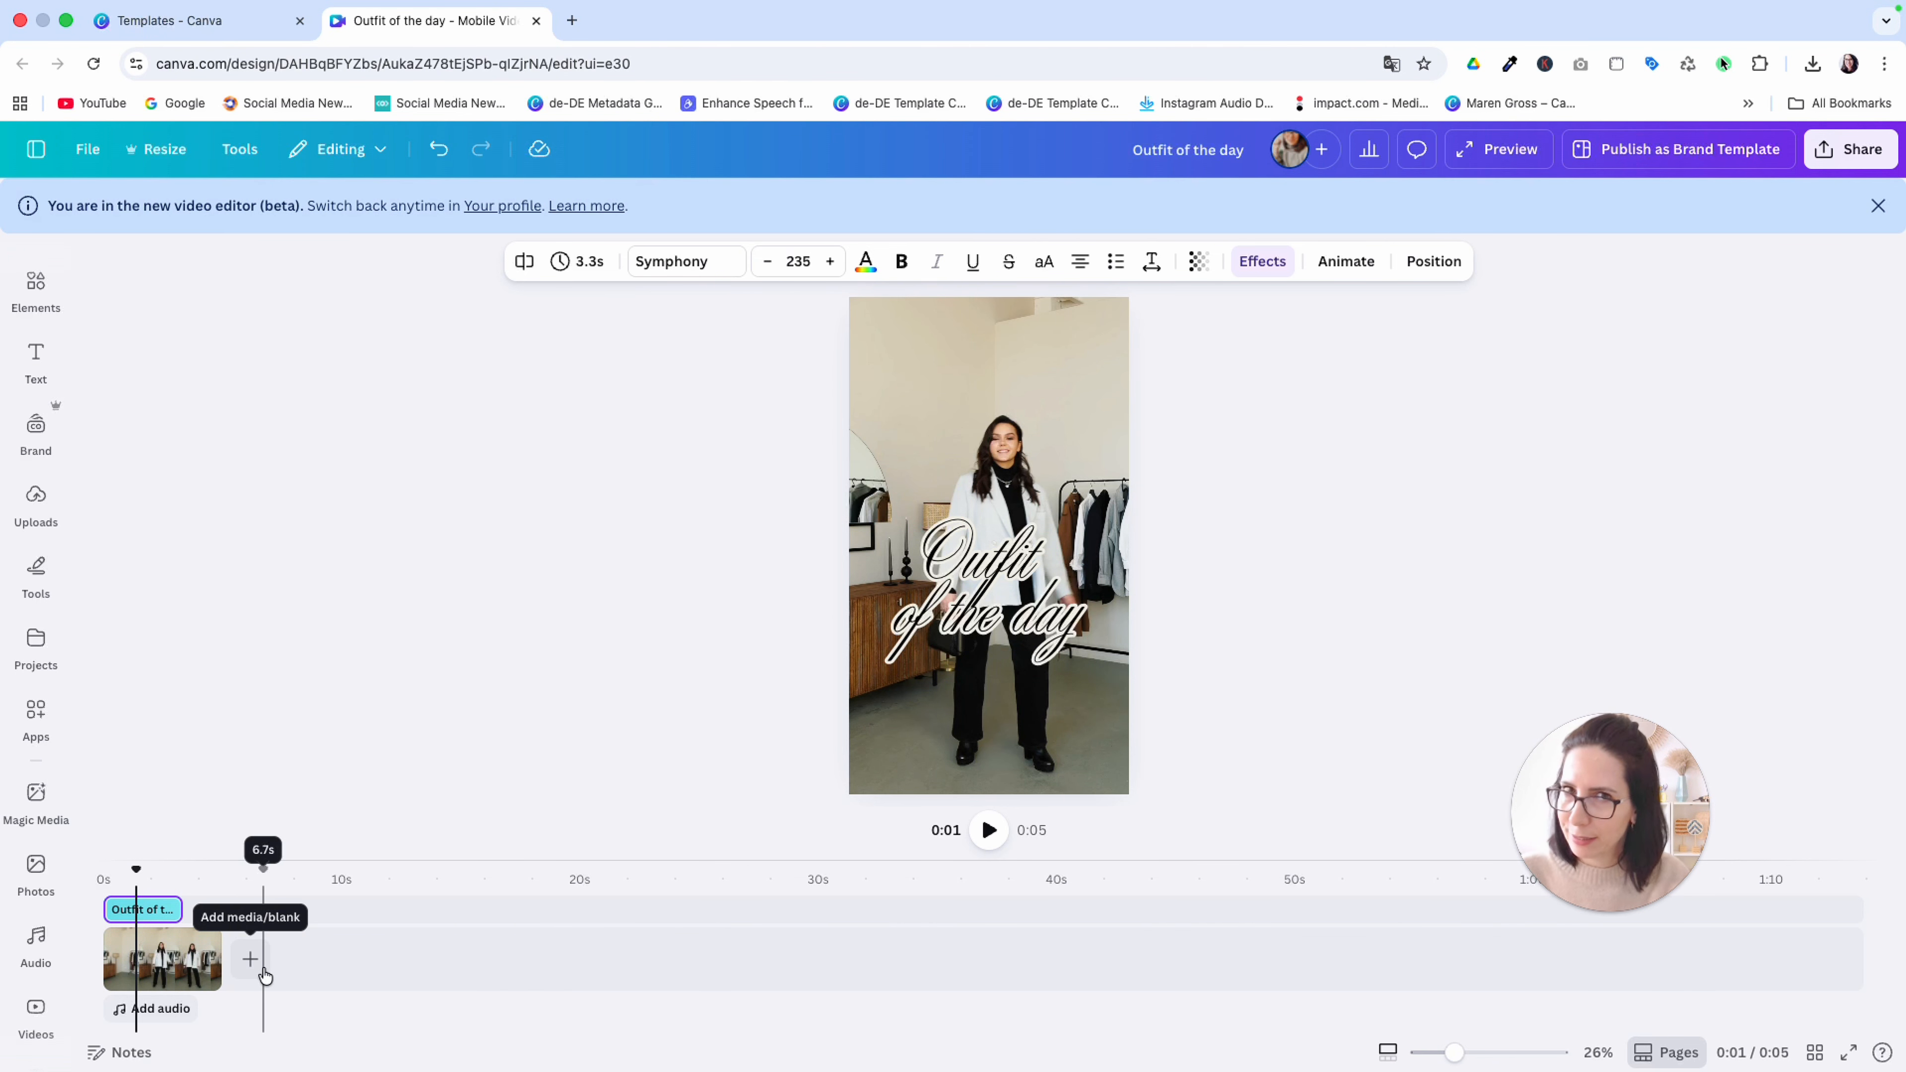
{"action": "left_click", "coordinate": [983, 571]}
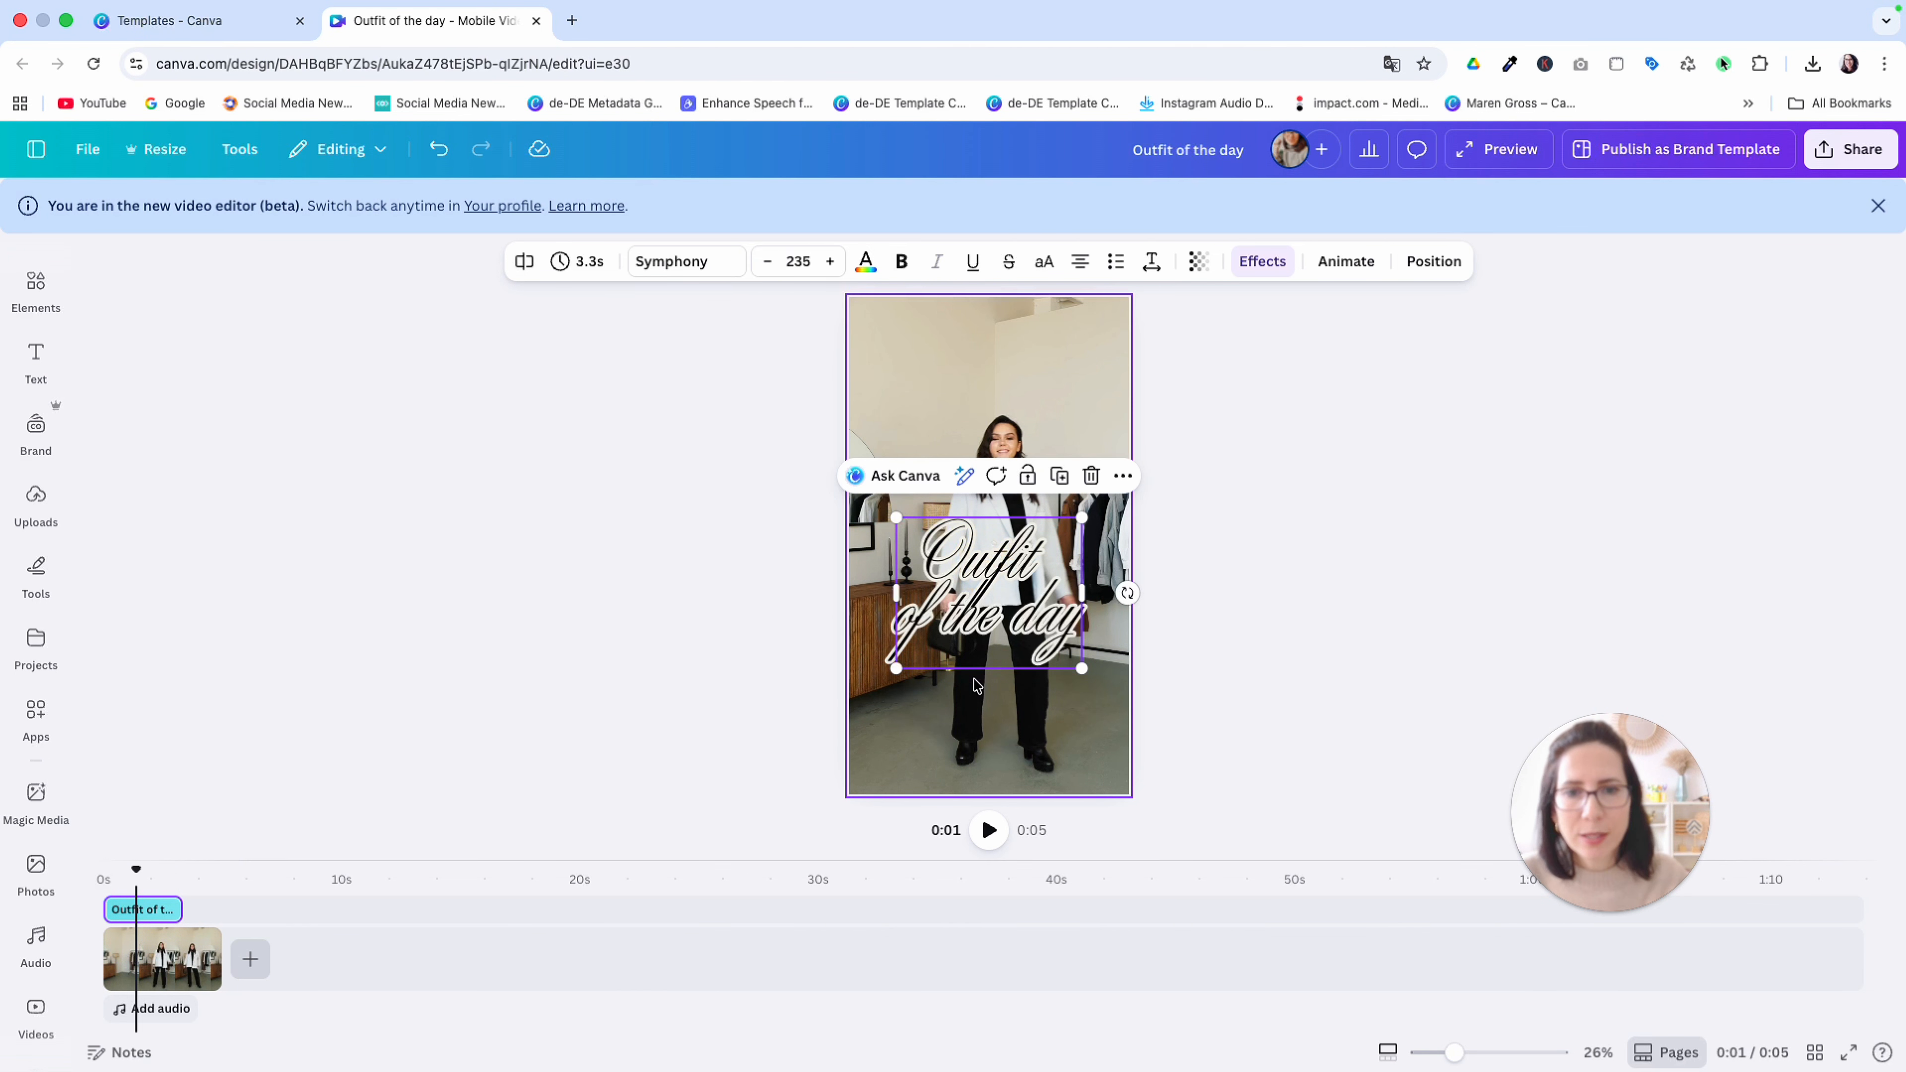
{"action": "left_click", "coordinate": [979, 709]}
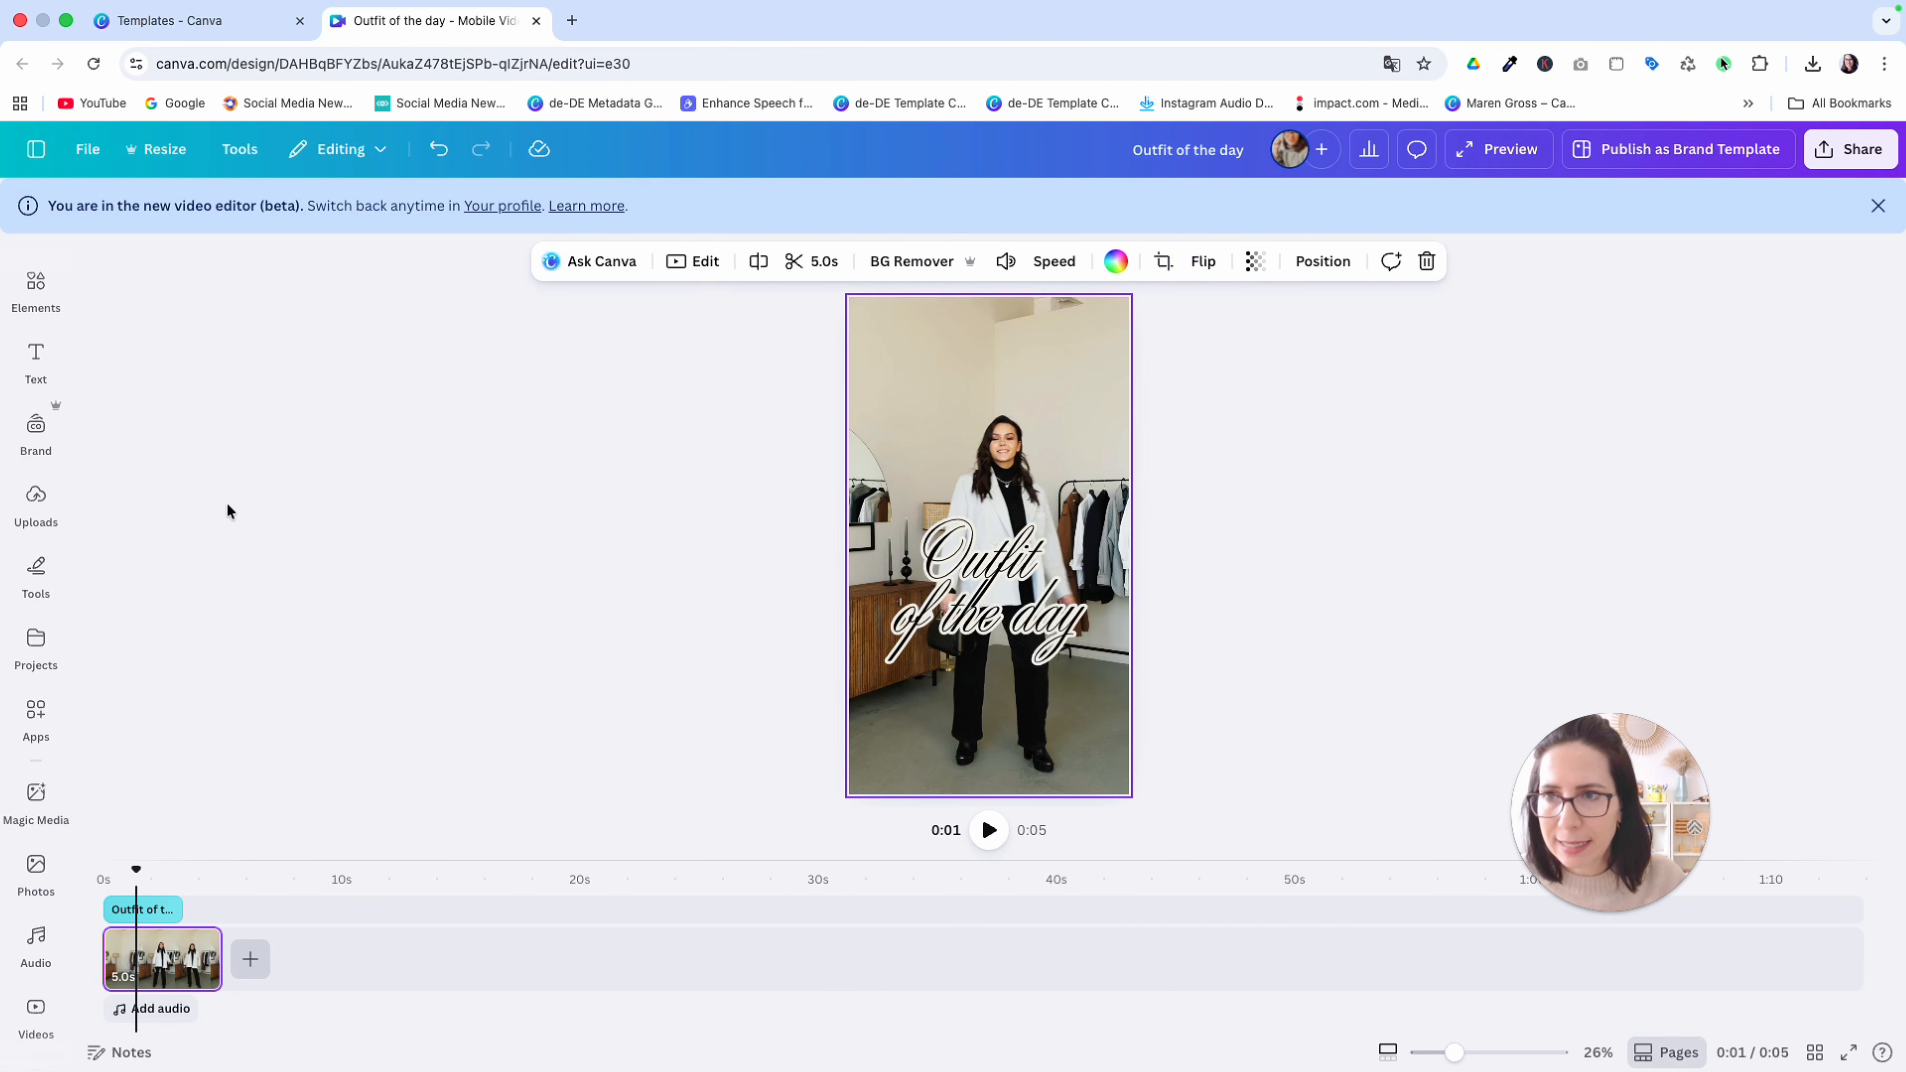
{"action": "left_click", "coordinate": [35, 287]}
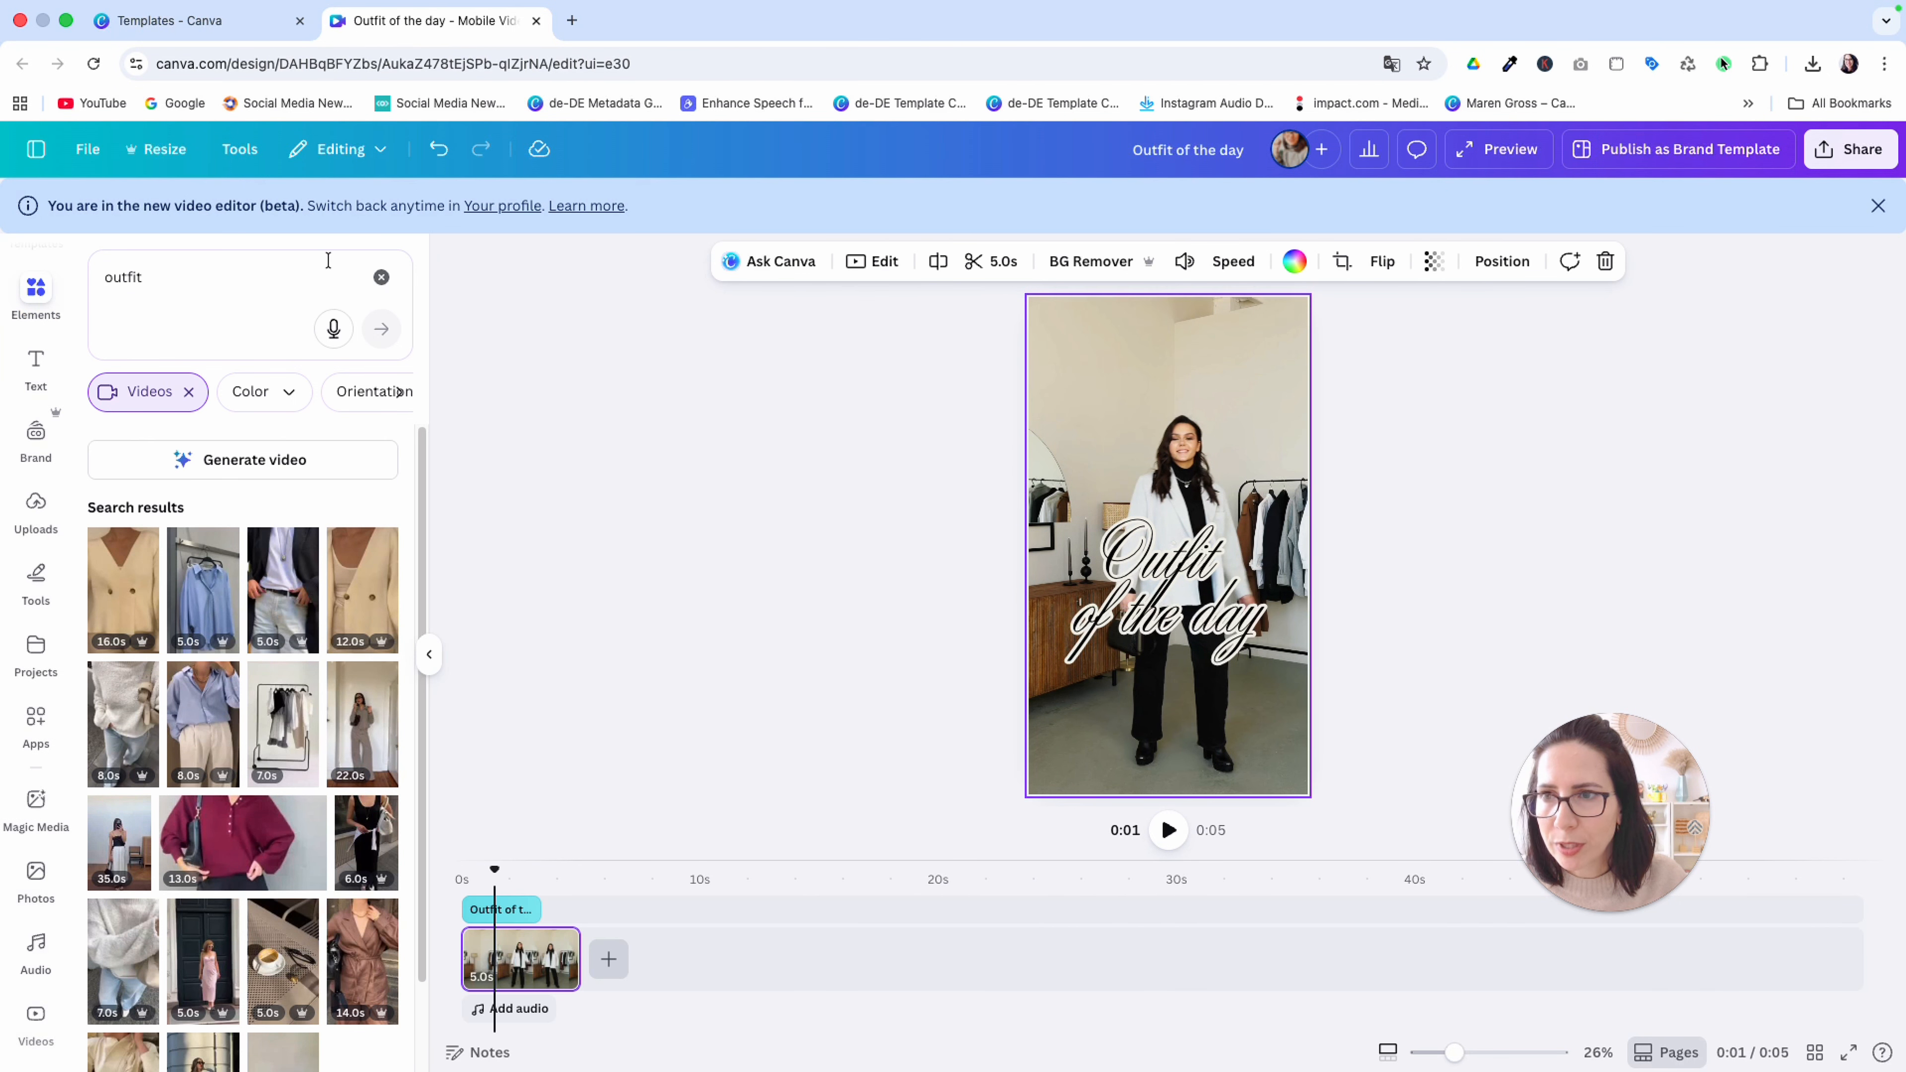
{"action": "left_click", "coordinate": [382, 280]}
{"action": "left_click", "coordinate": [132, 1021]}
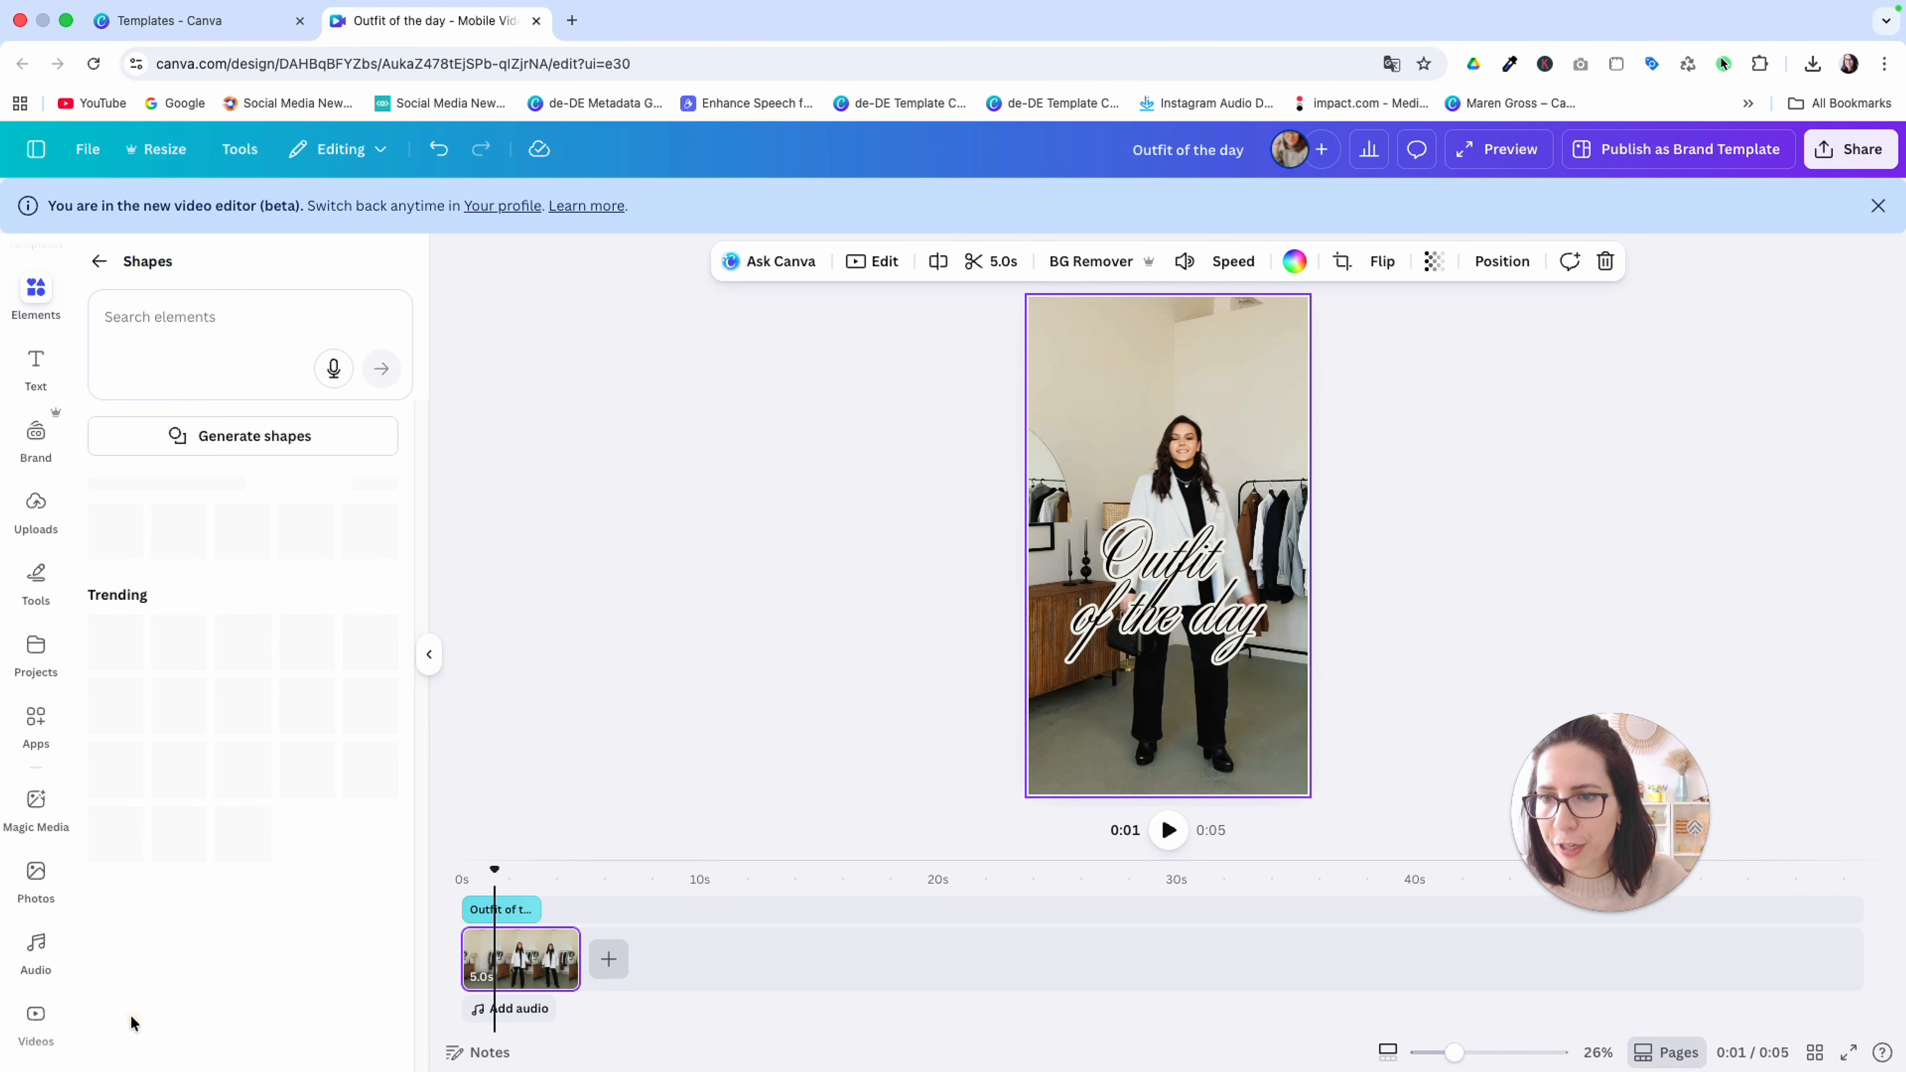
{"action": "left_click", "coordinate": [299, 529]}
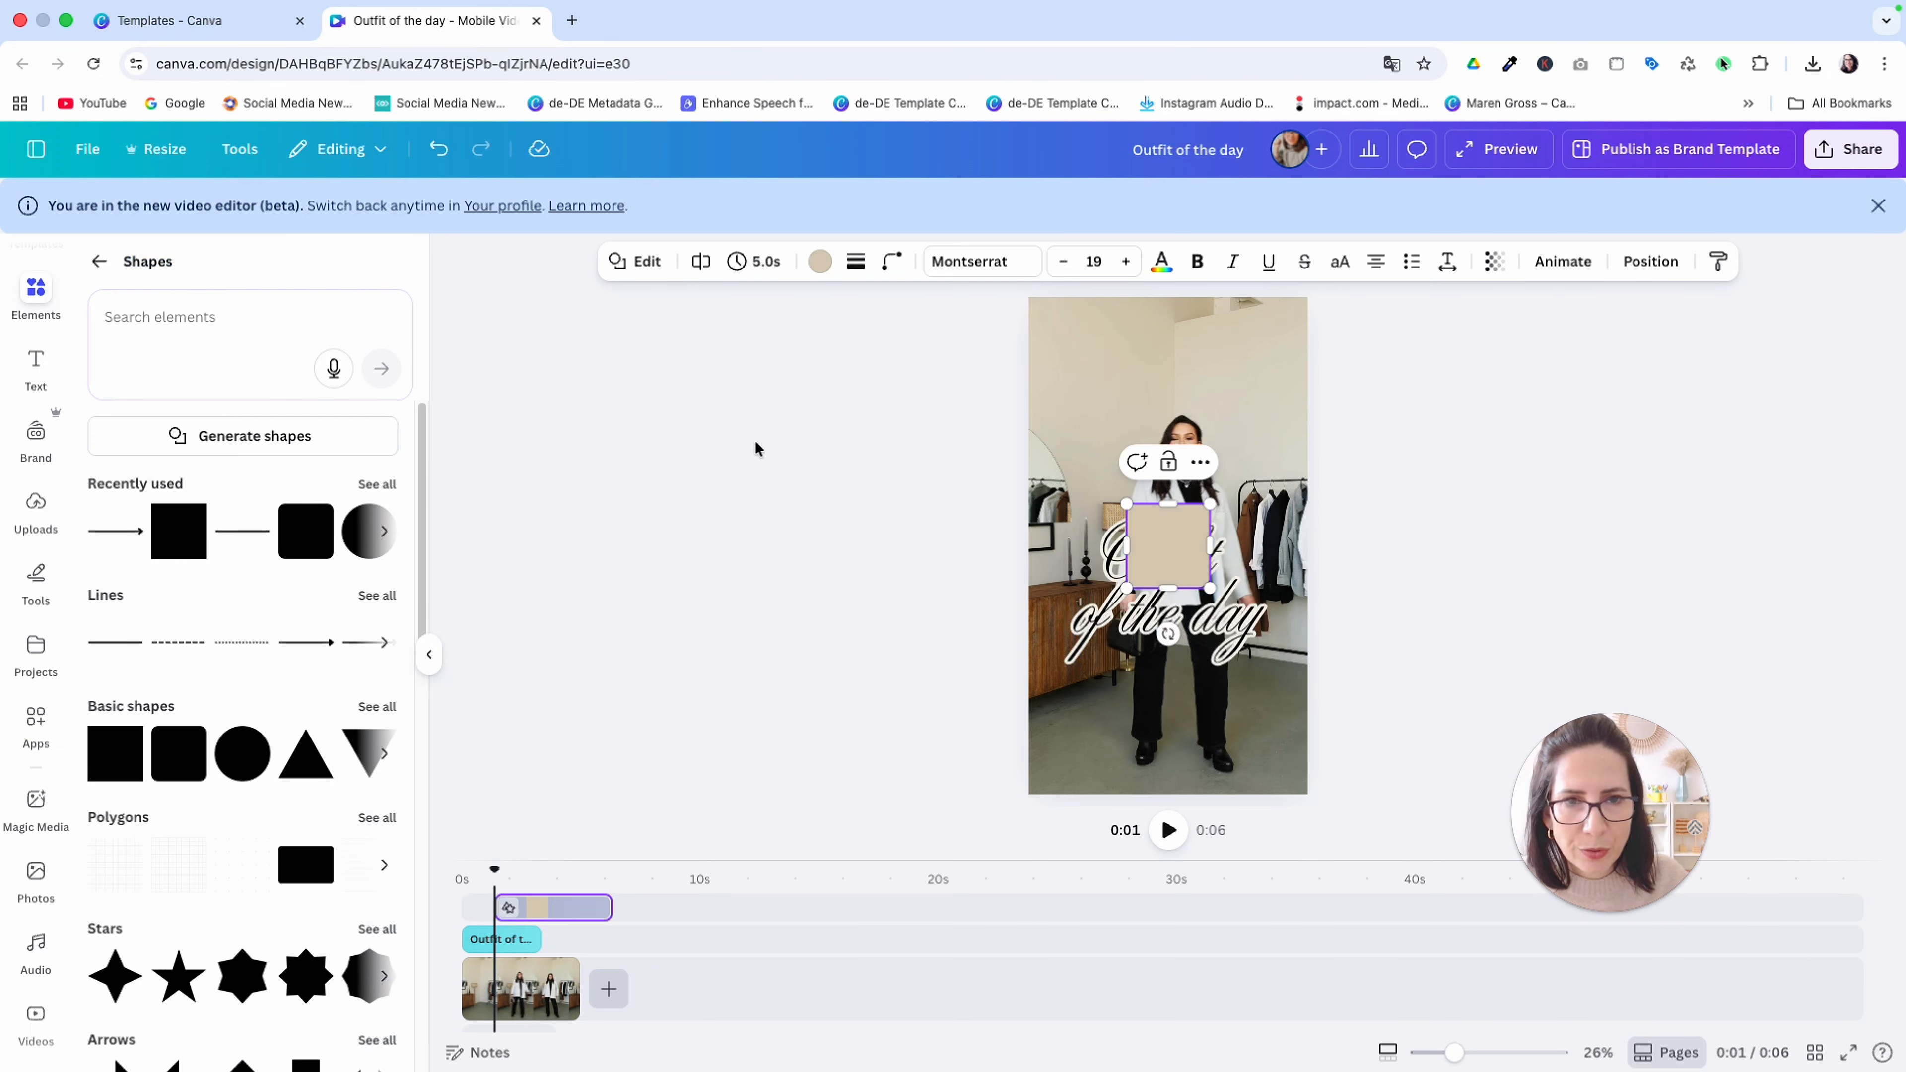
{"action": "left_click_drag", "start_coordinate": [1168, 504], "coordinate": [1158, 569]}
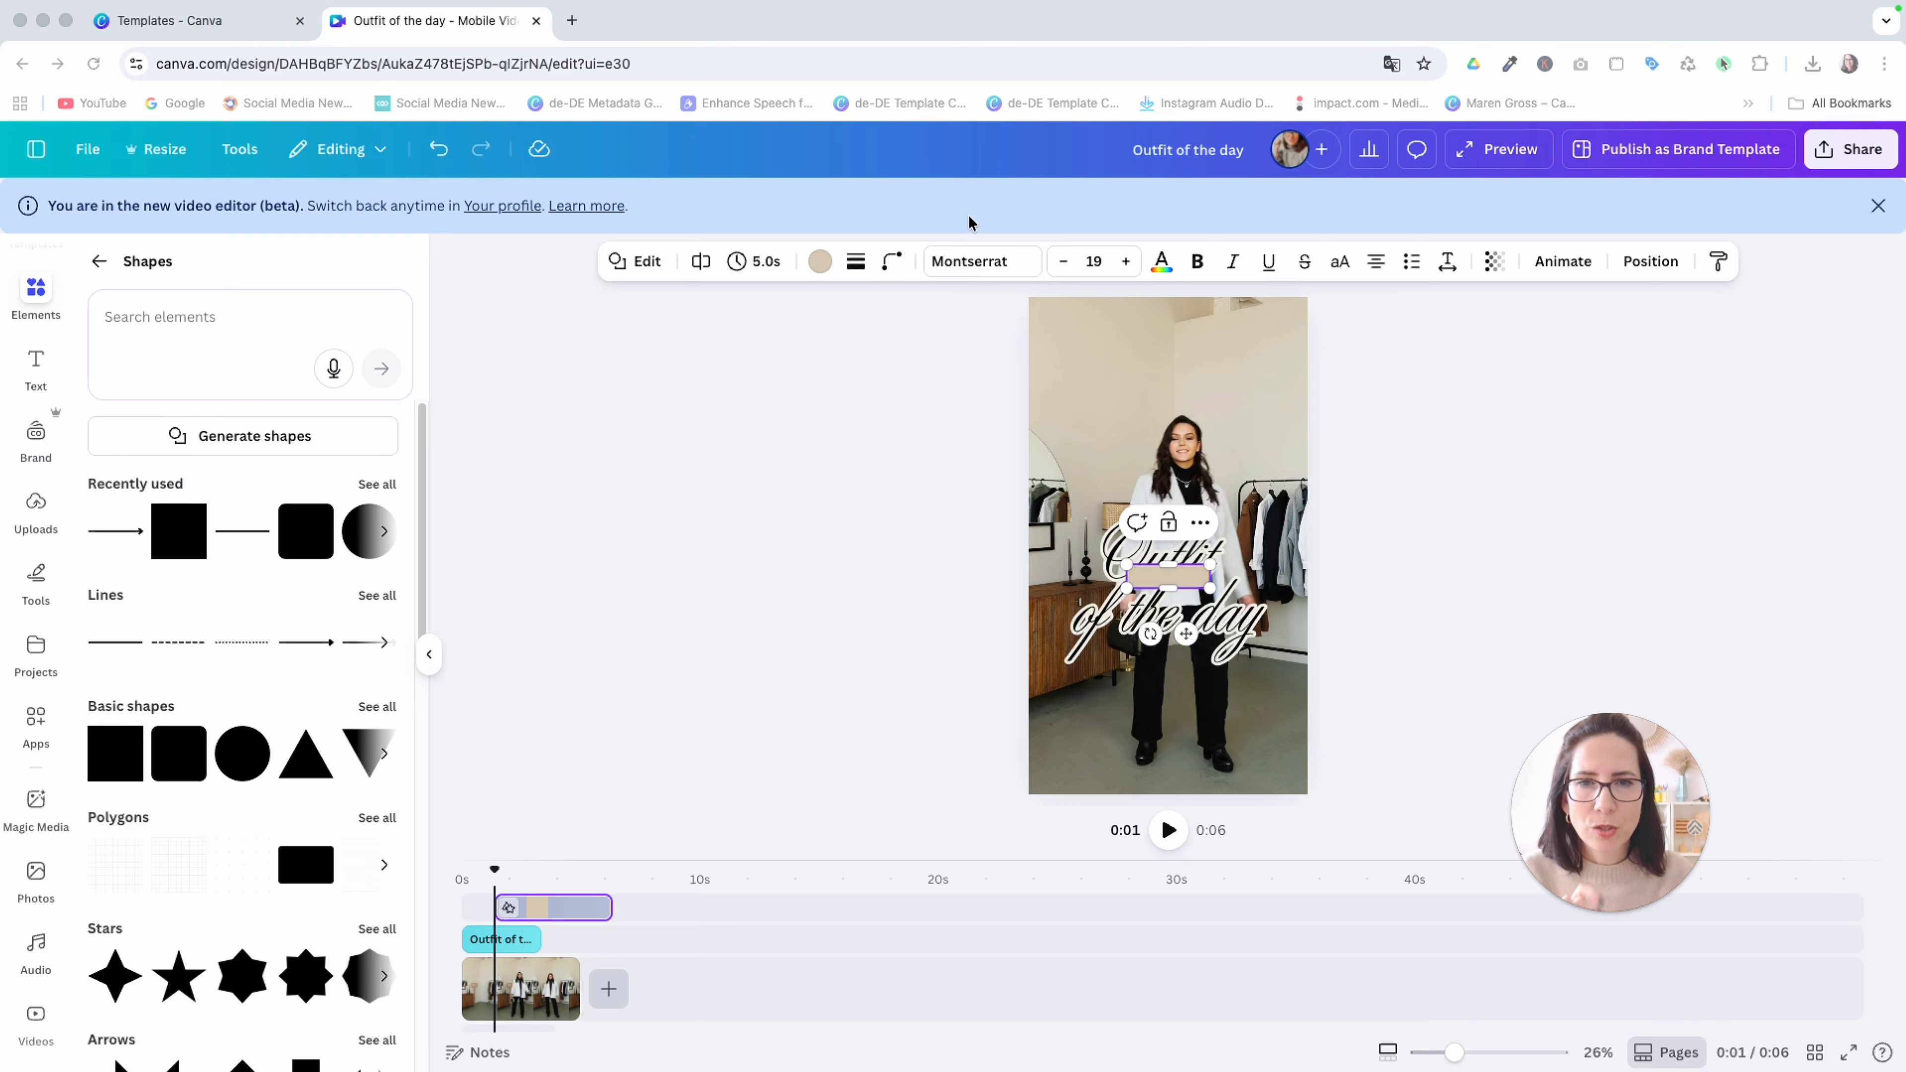
Set the bar's text font to Arimo with a size of 26
{"action": "left_click", "coordinate": [991, 264]}
{"action": "double_click", "coordinate": [246, 353]}
{"action": "type", "text": "arimo"}
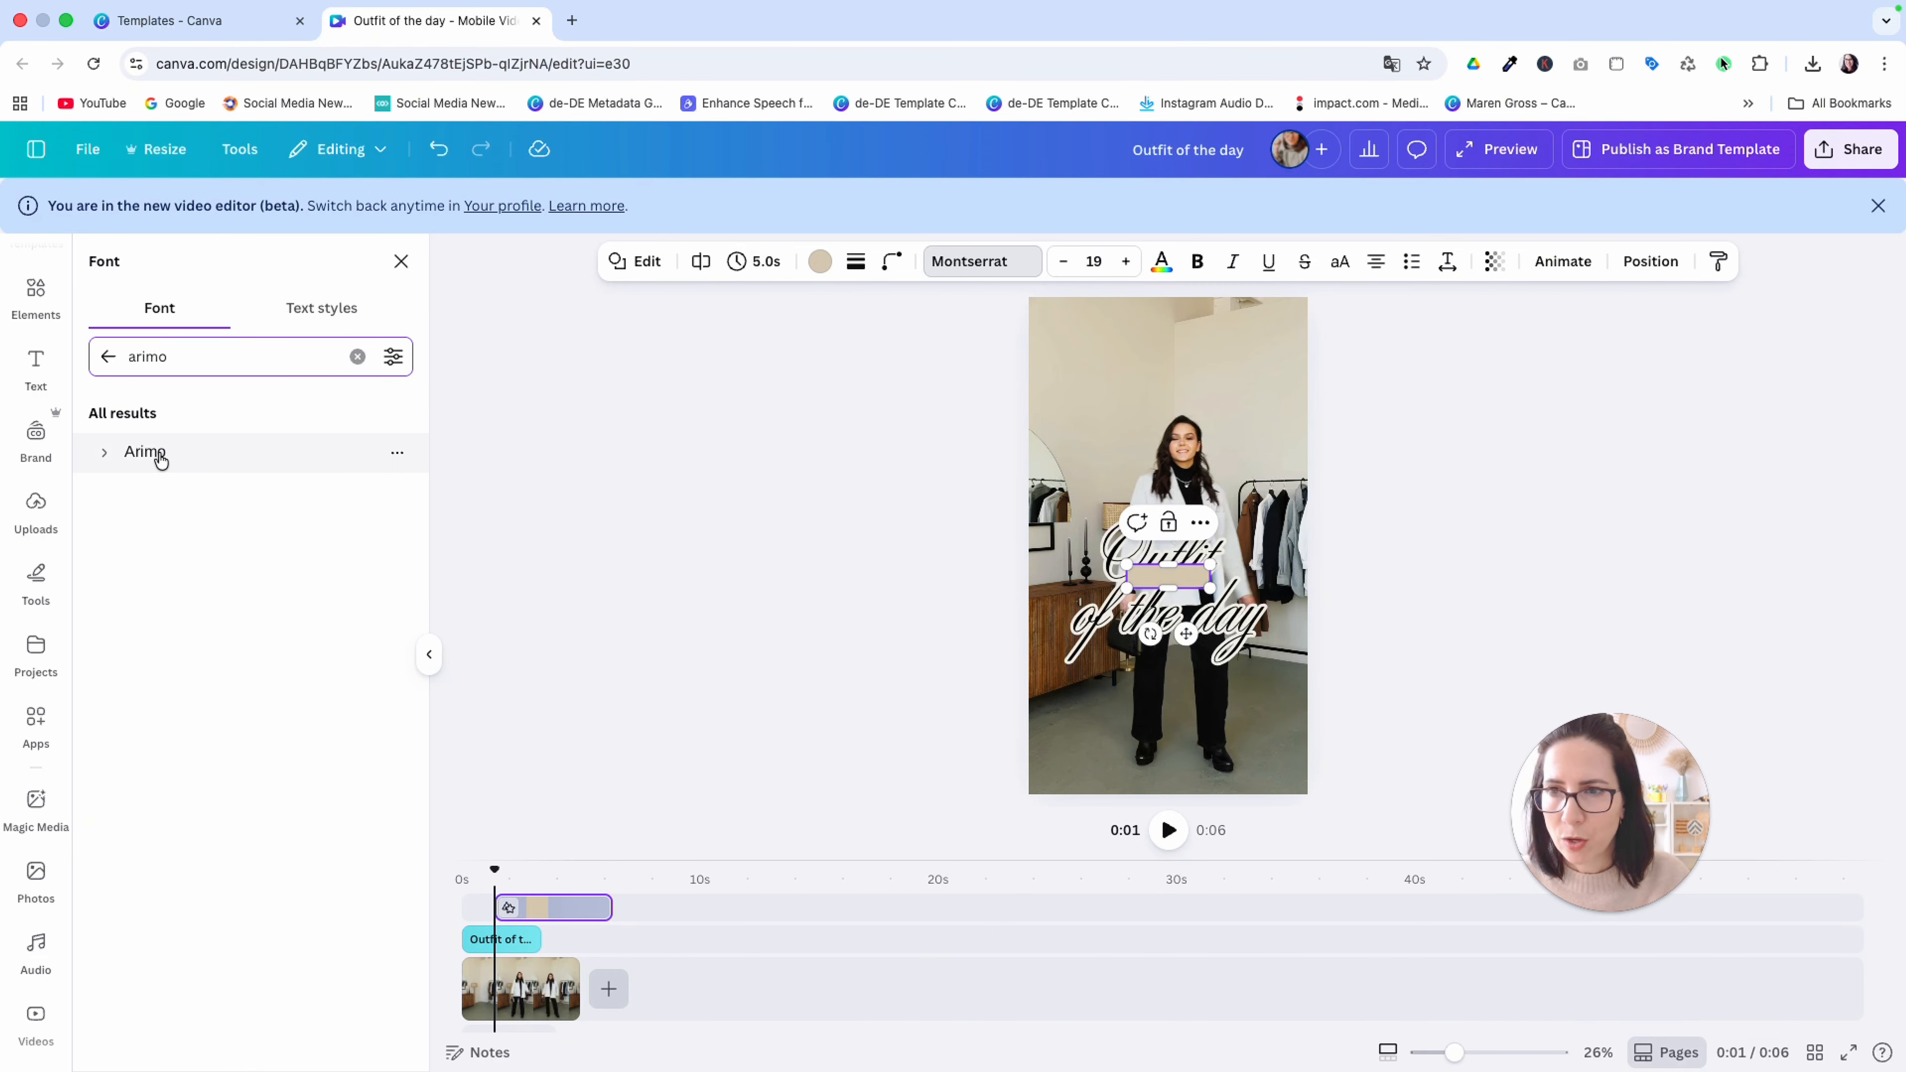
{"action": "left_click", "coordinate": [161, 459]}
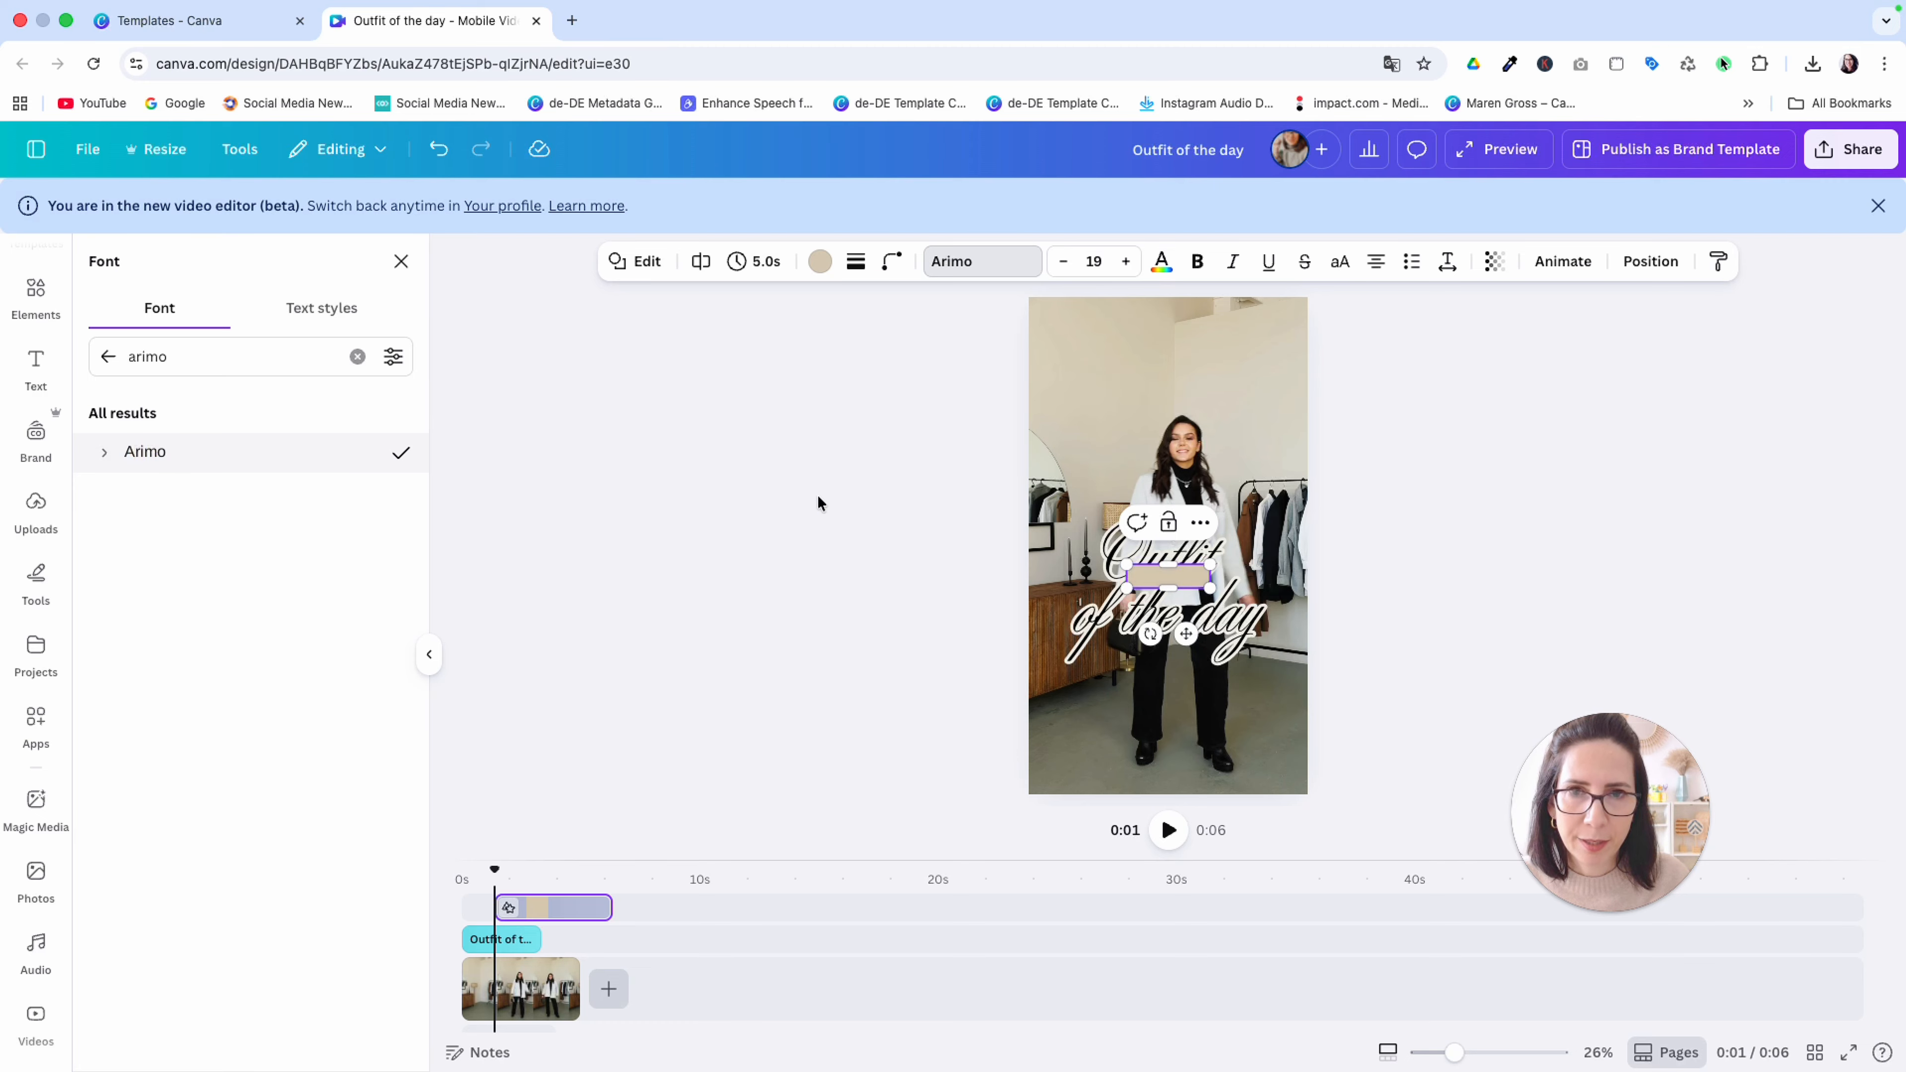
{"action": "left_click", "coordinate": [1128, 261]}
{"action": "left_click", "coordinate": [1127, 261]}
{"action": "left_click", "coordinate": [1127, 261]}
{"action": "left_click", "coordinate": [1127, 261]}
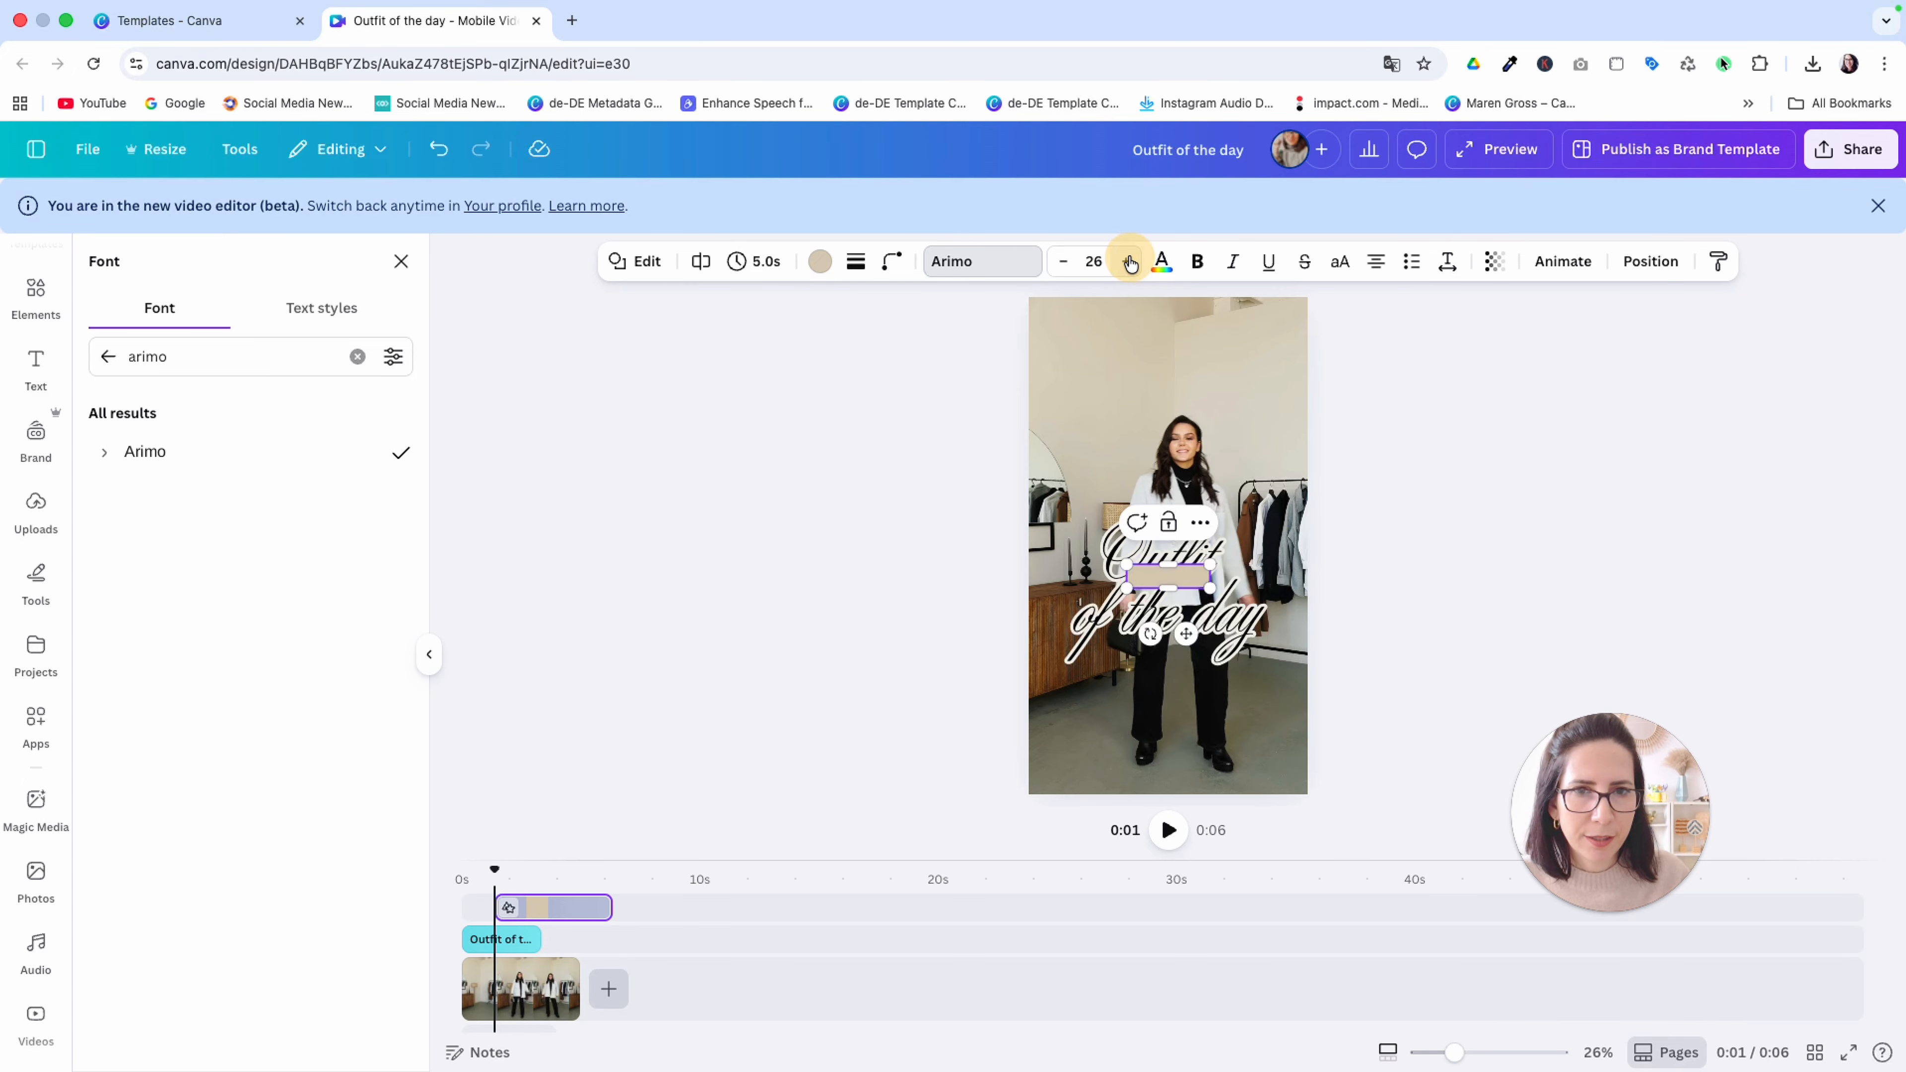
Enter "my office look" as the bar's text and format it in uppercase
{"action": "left_click", "coordinate": [1191, 583]}
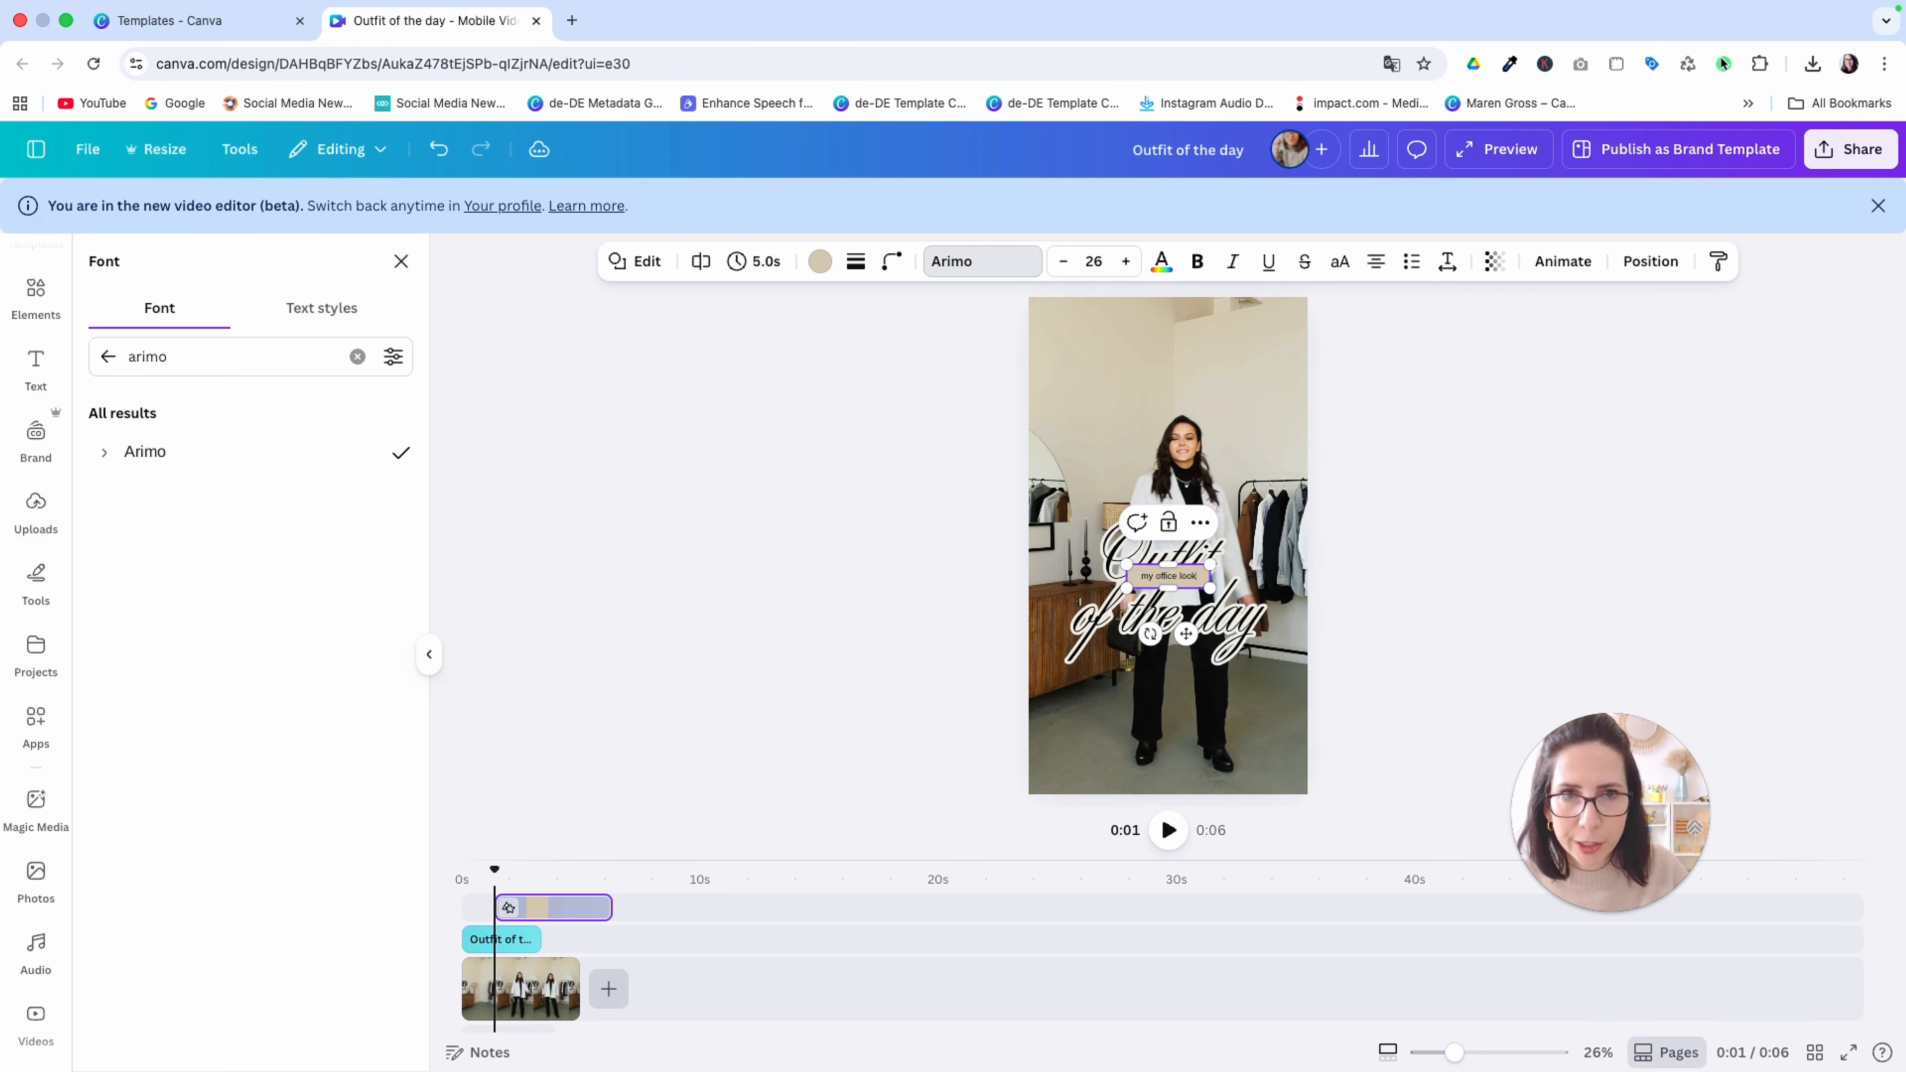
{"action": "left_click_drag", "start_coordinate": [1197, 576], "coordinate": [1139, 577]}
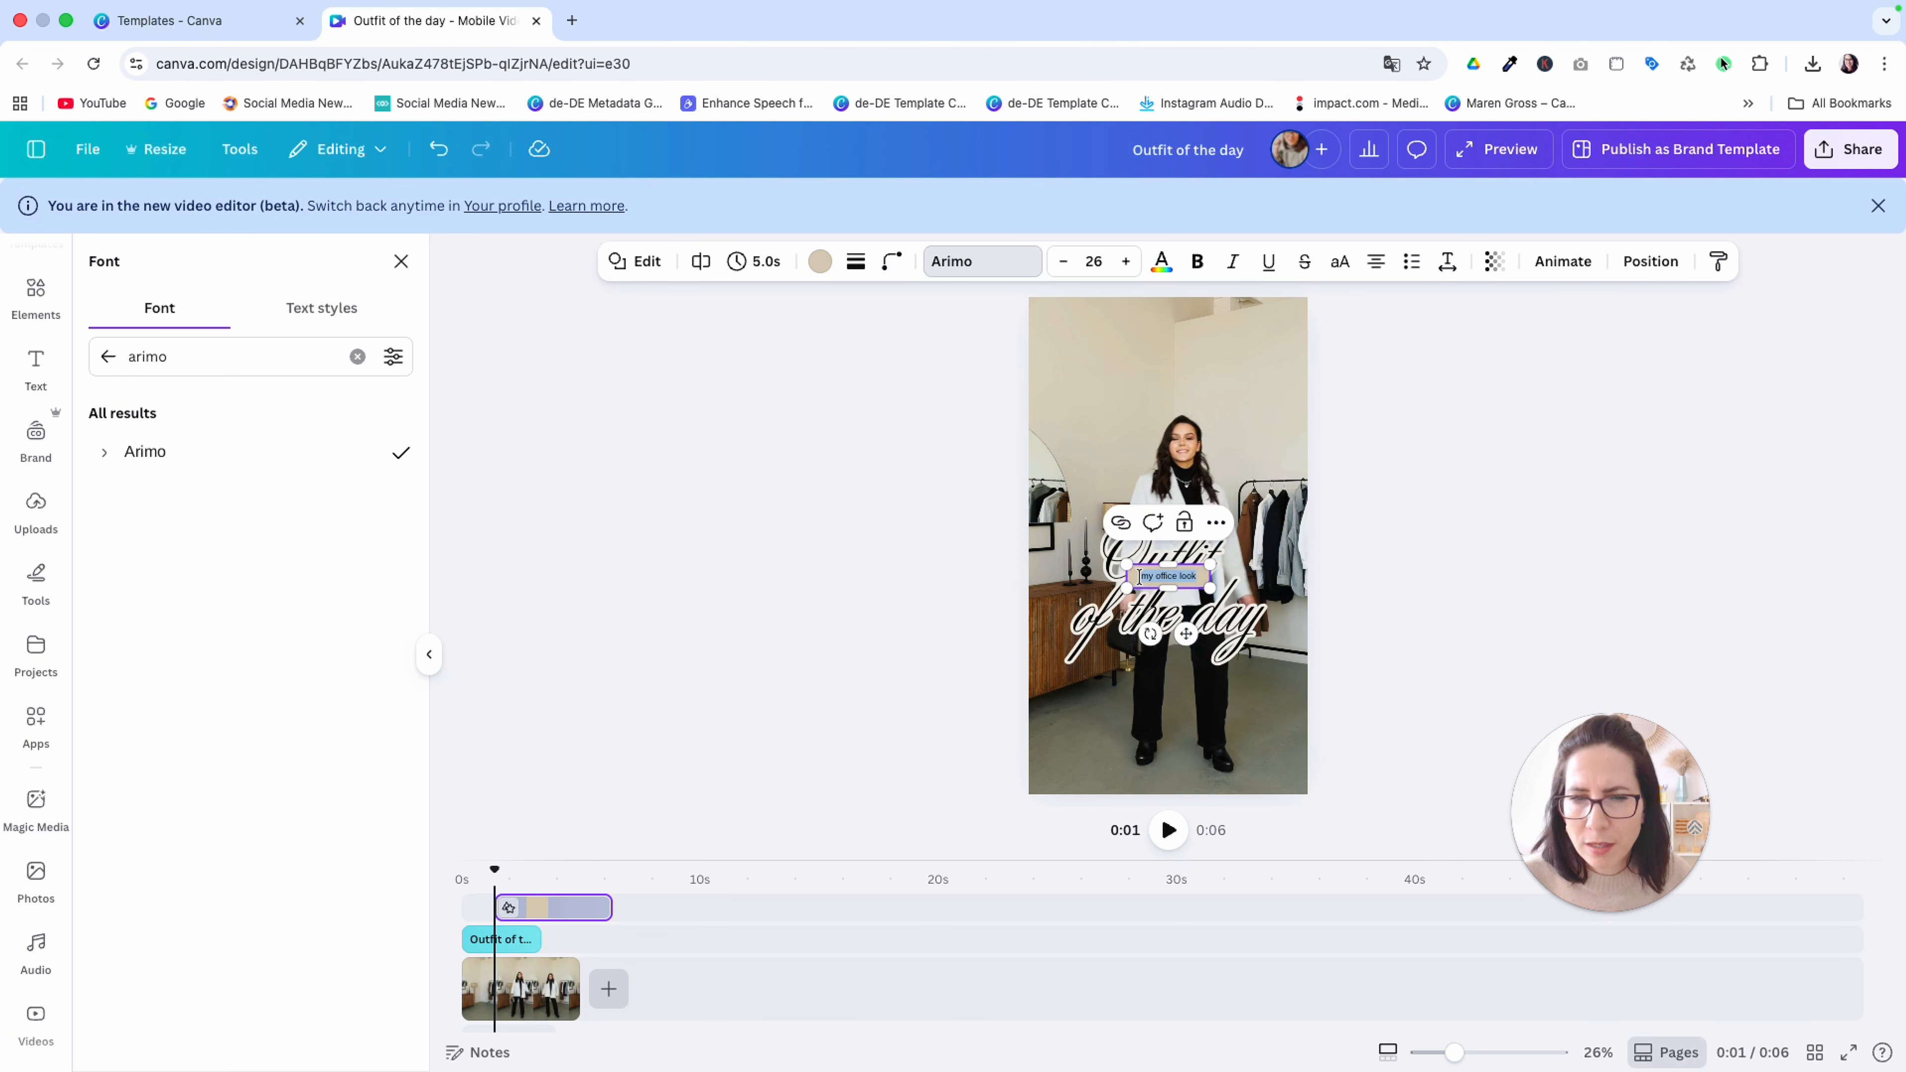
{"action": "left_click", "coordinate": [1344, 272]}
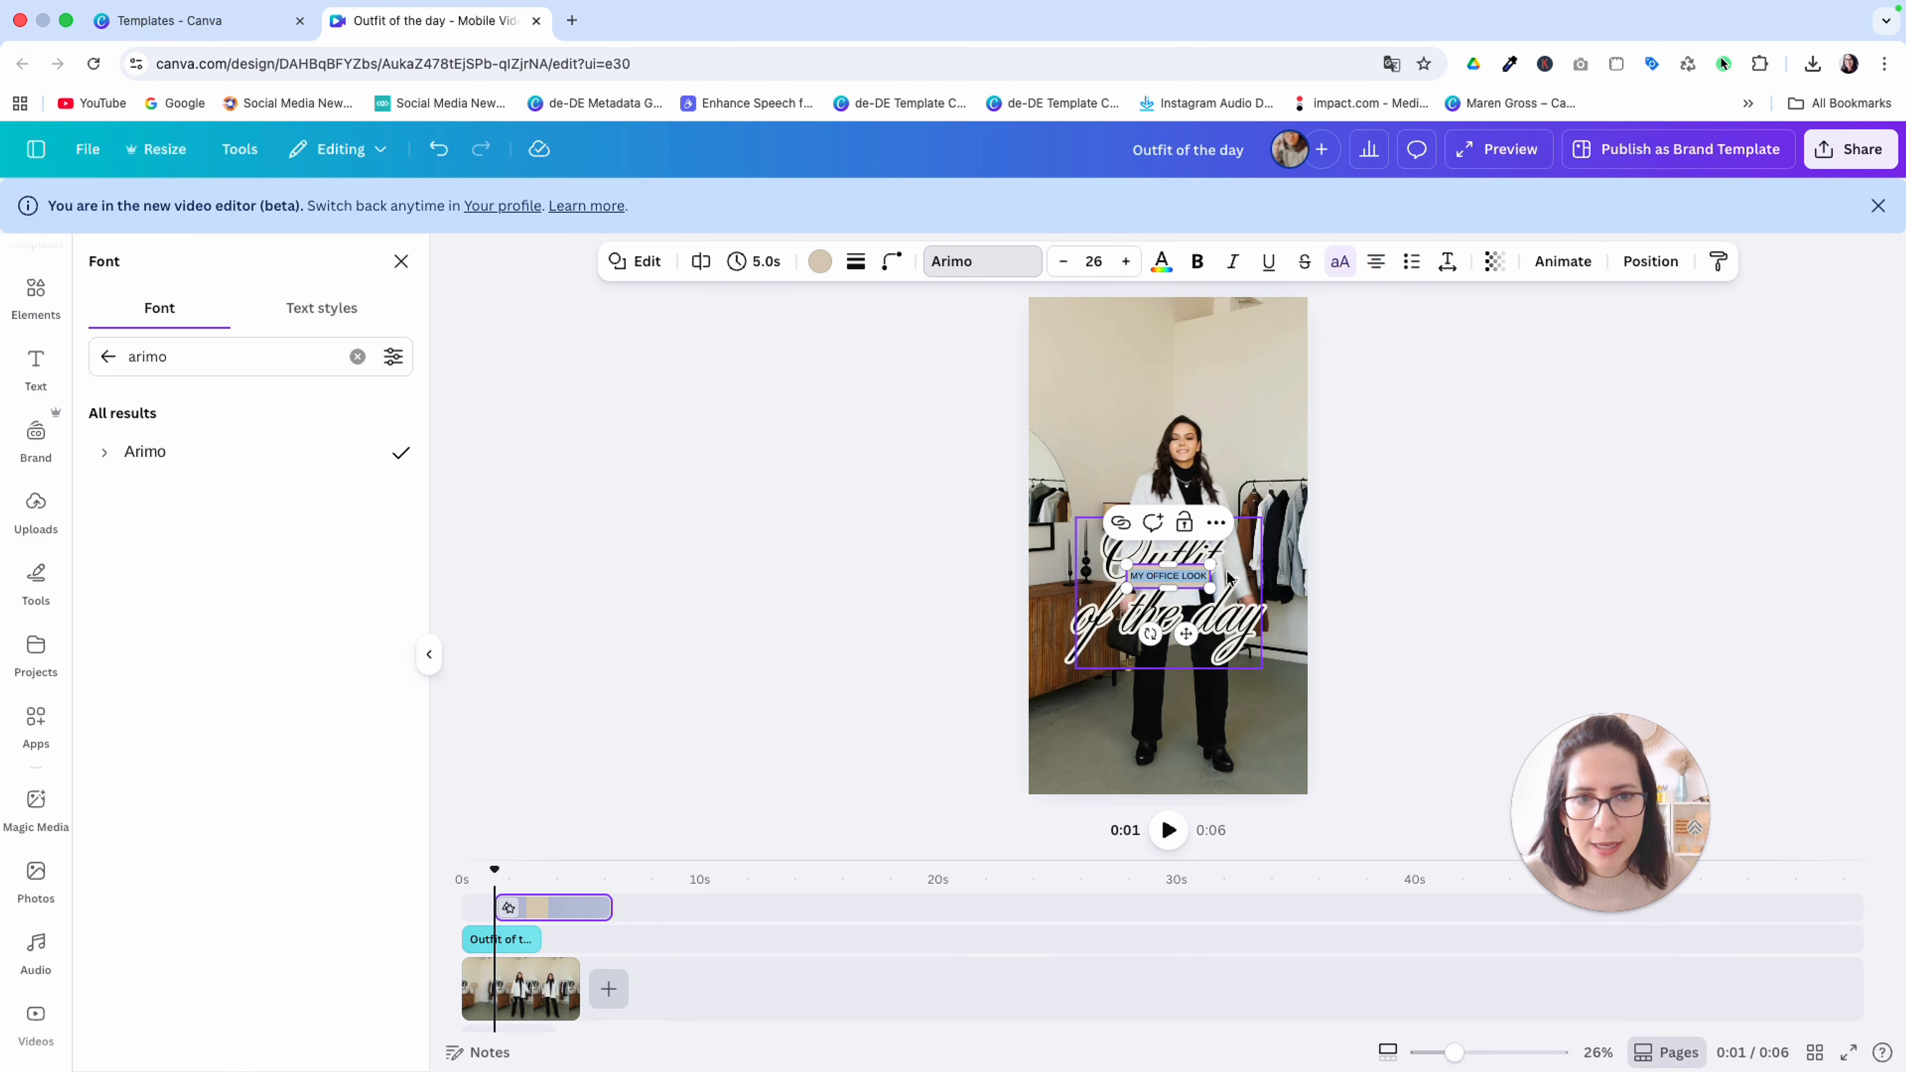
Widen the label to about 443 by 90 px and place it centred just below the title
{"action": "left_click_drag", "start_coordinate": [1210, 576], "coordinate": [1191, 716]}
{"action": "key", "text": "Escape"}
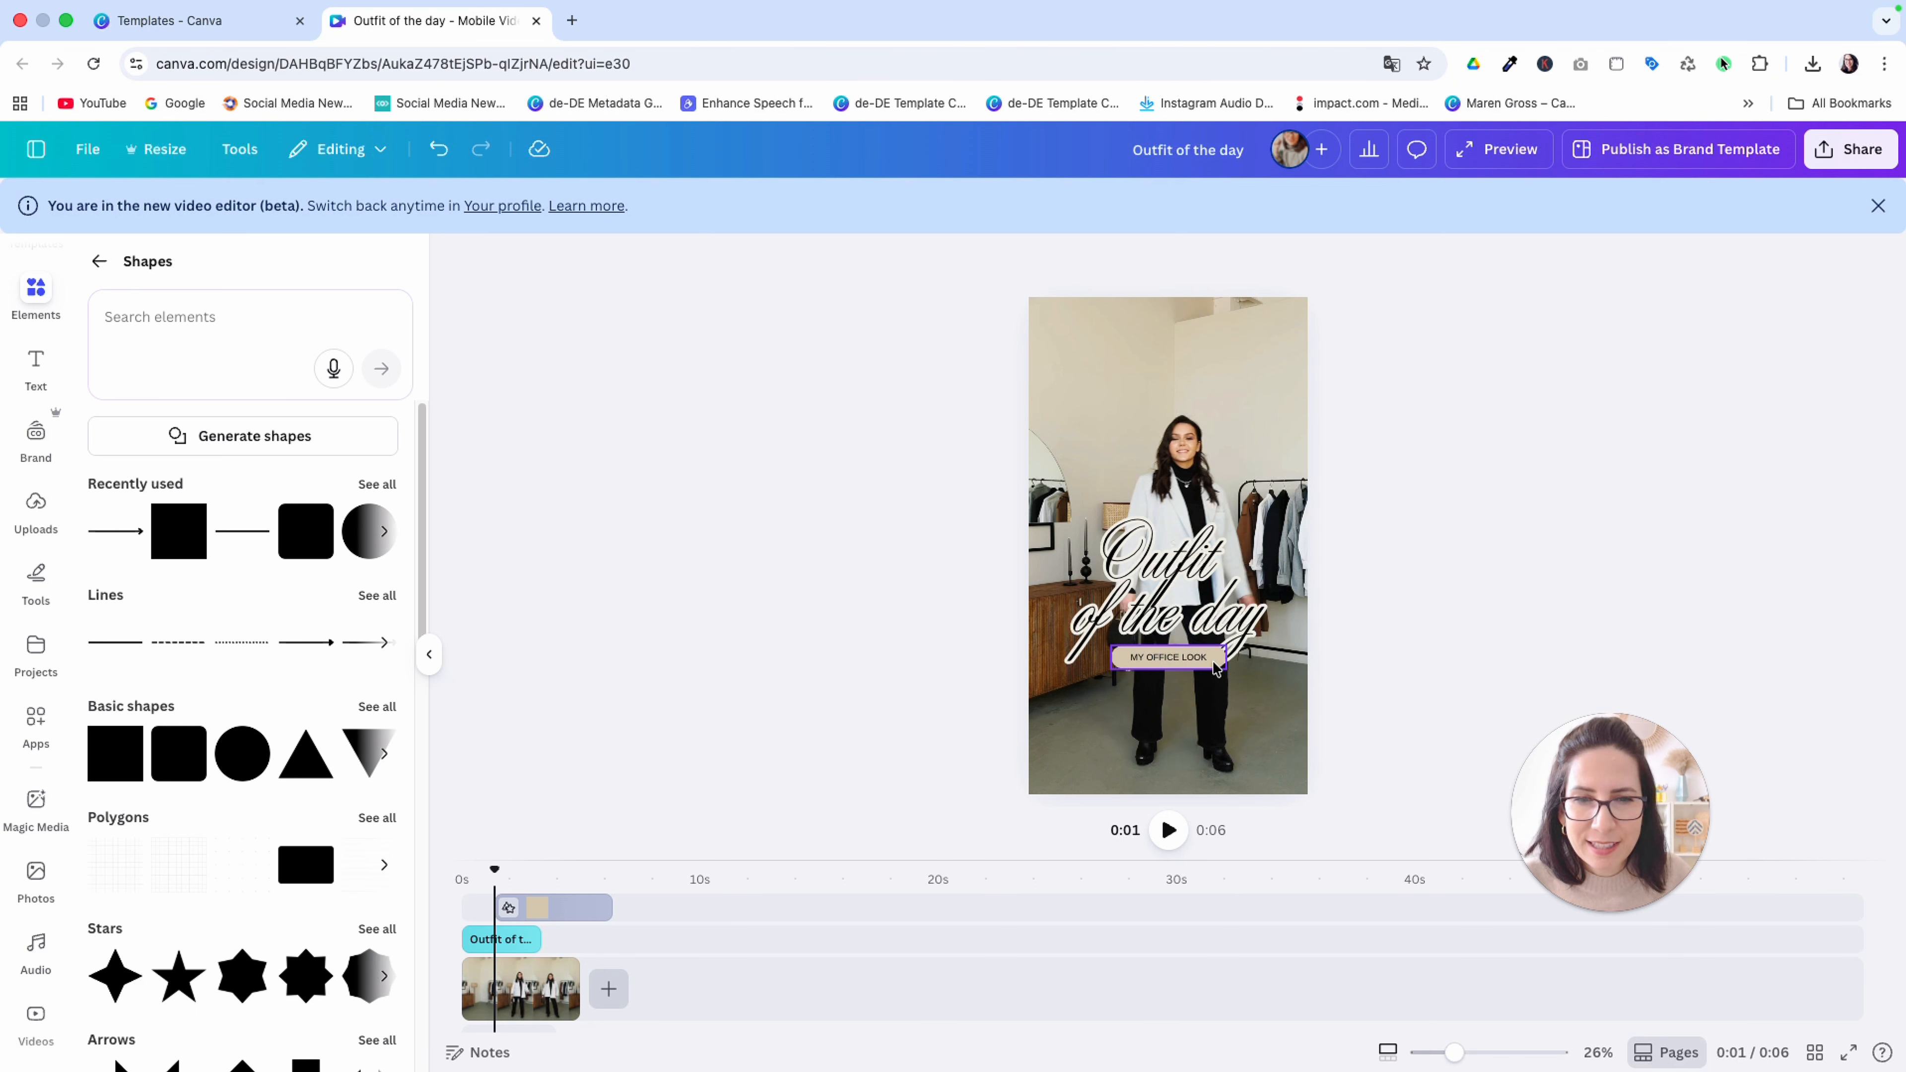
Fill the "MY OFFICE LOOK" label with #f0eee6 and send it to the back, behind the title
{"action": "left_click", "coordinate": [1215, 666]}
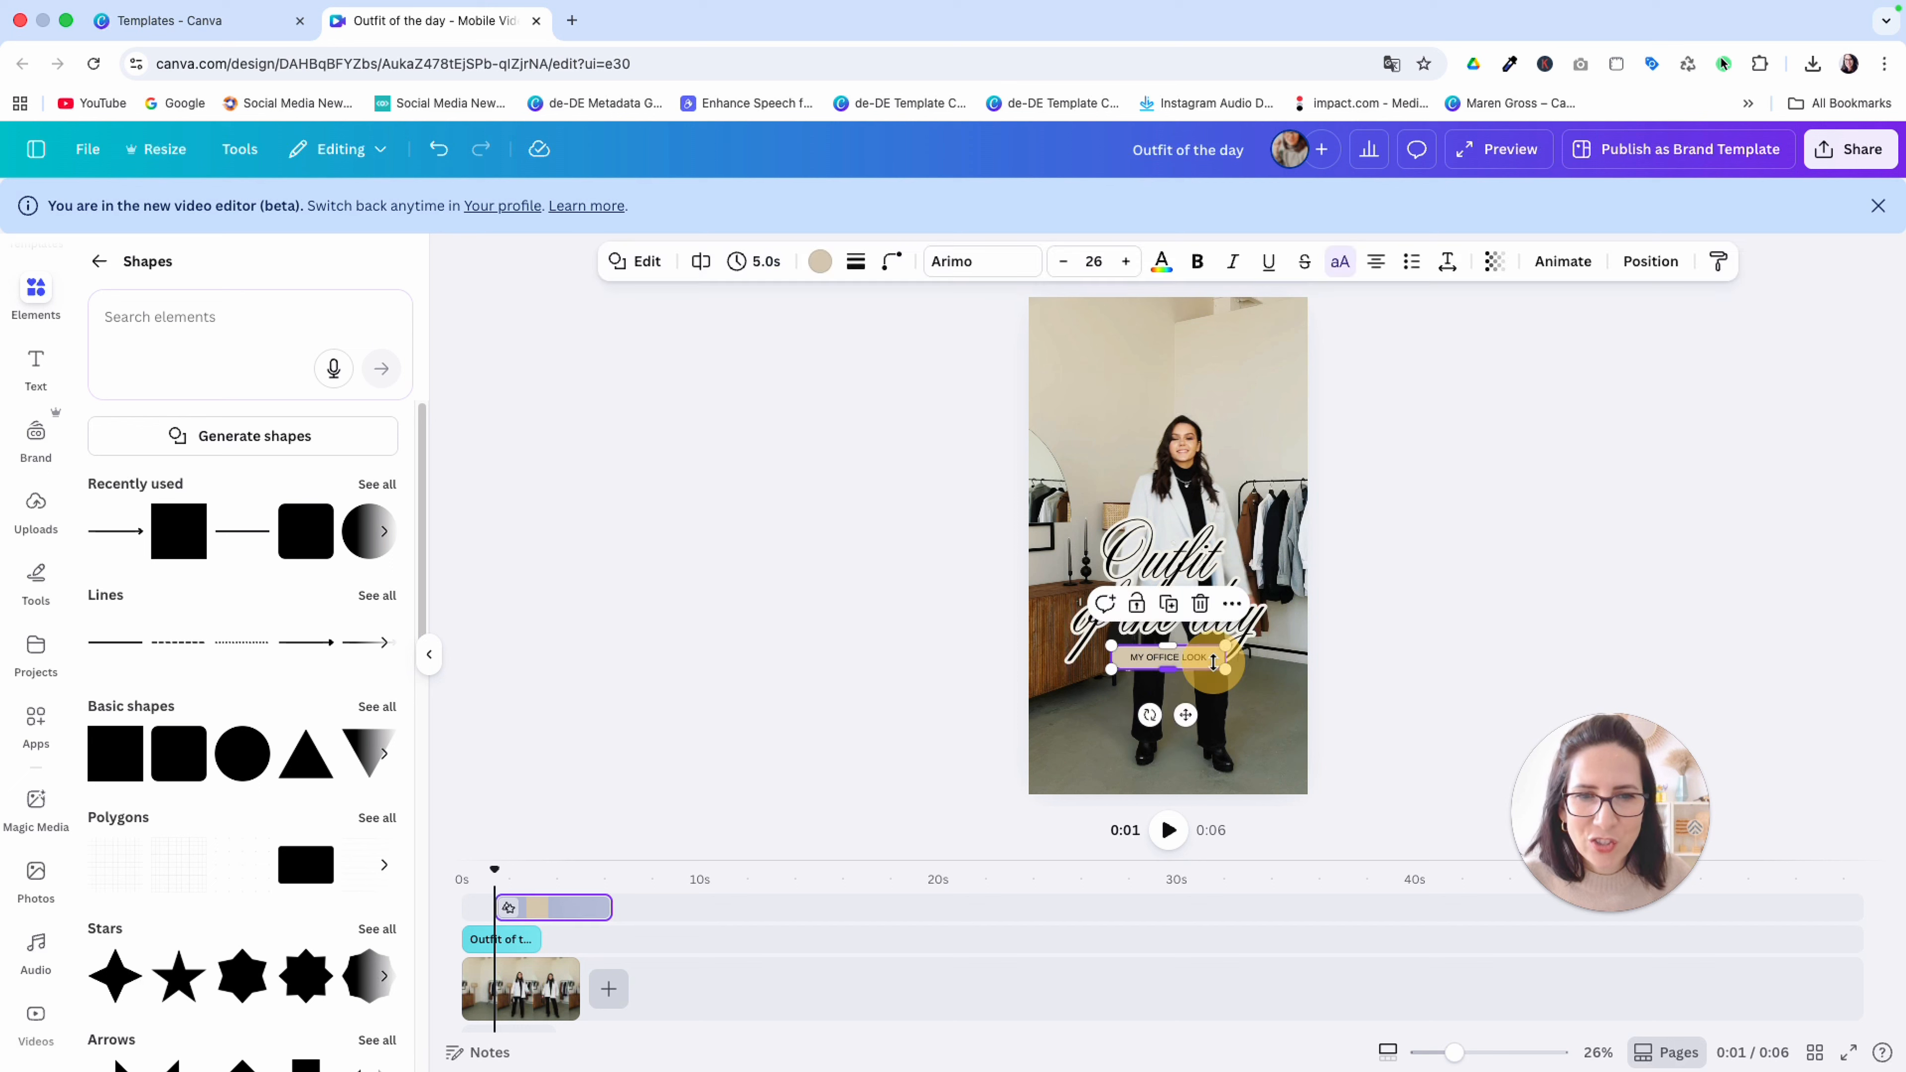
{"action": "left_click", "coordinate": [817, 262]}
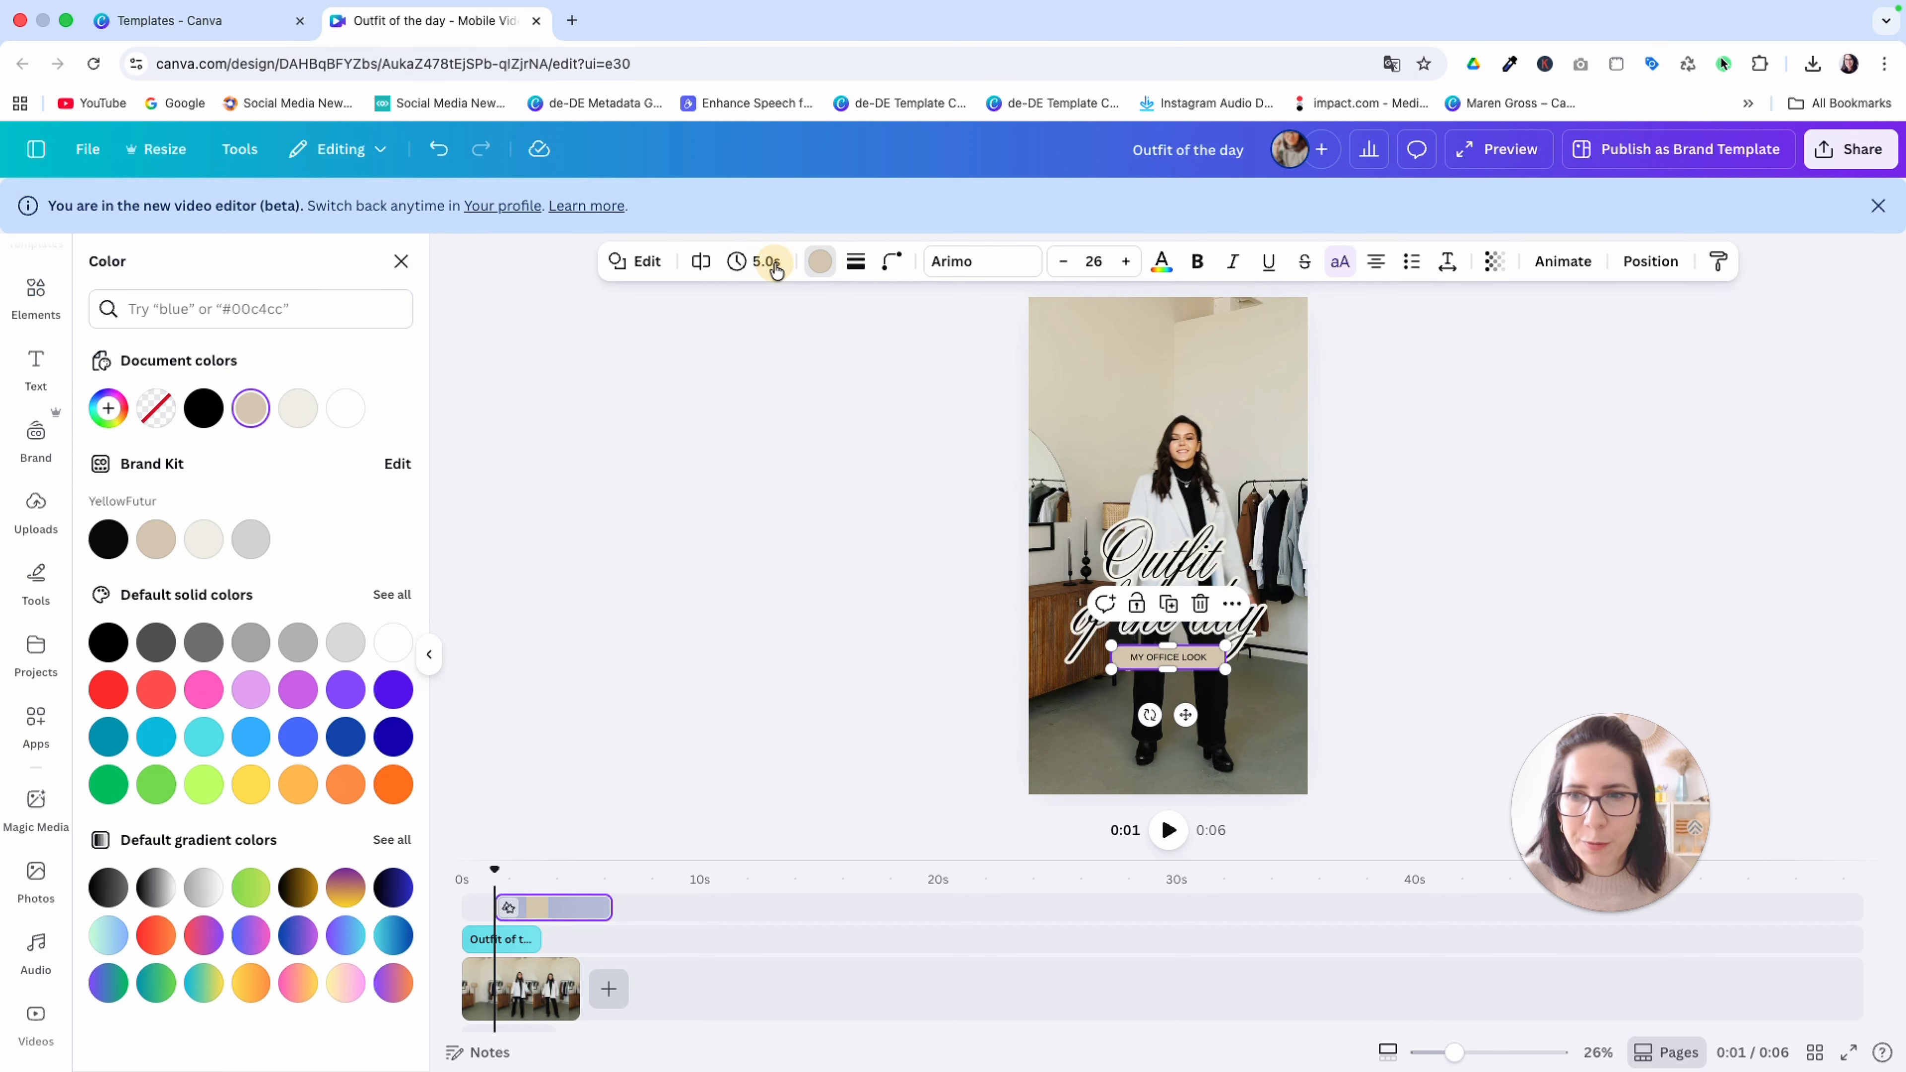
{"action": "left_click", "coordinate": [288, 418]}
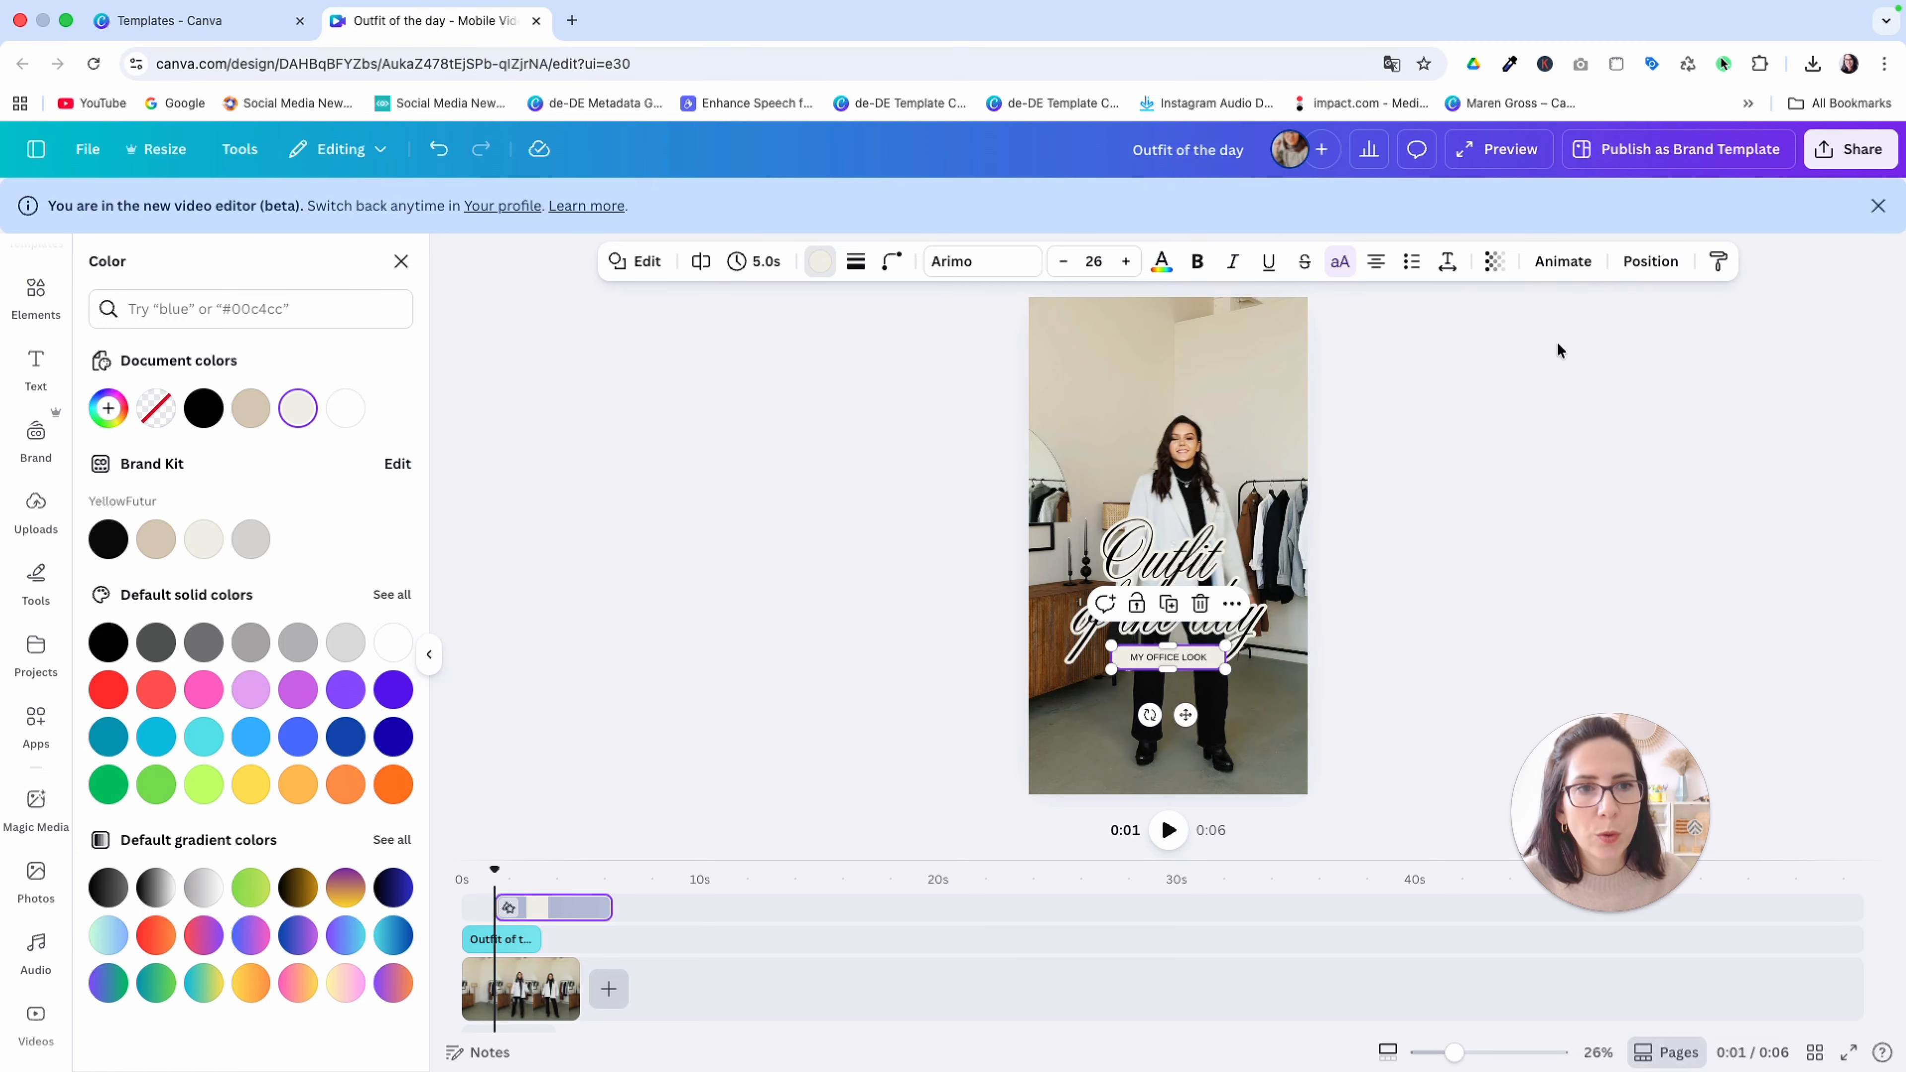
{"action": "left_click", "coordinate": [1647, 263]}
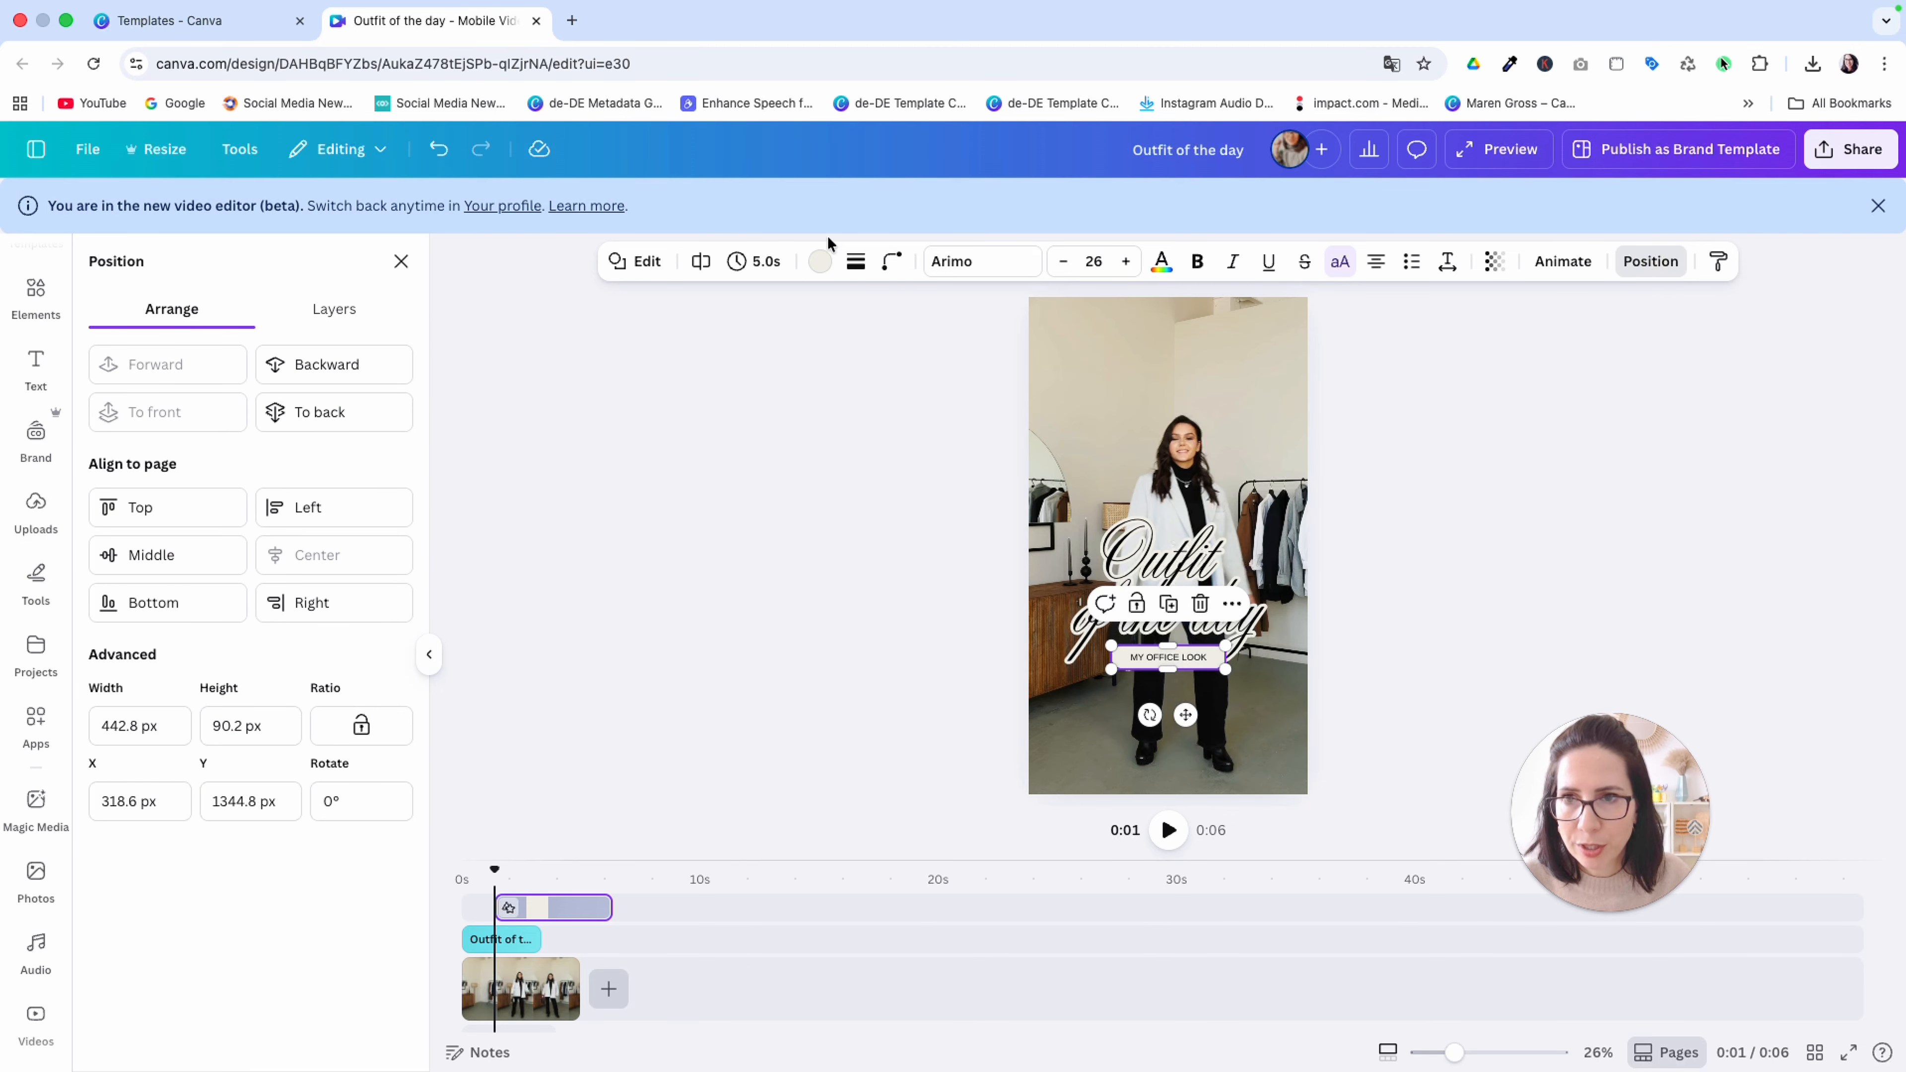
{"action": "left_click", "coordinate": [347, 415]}
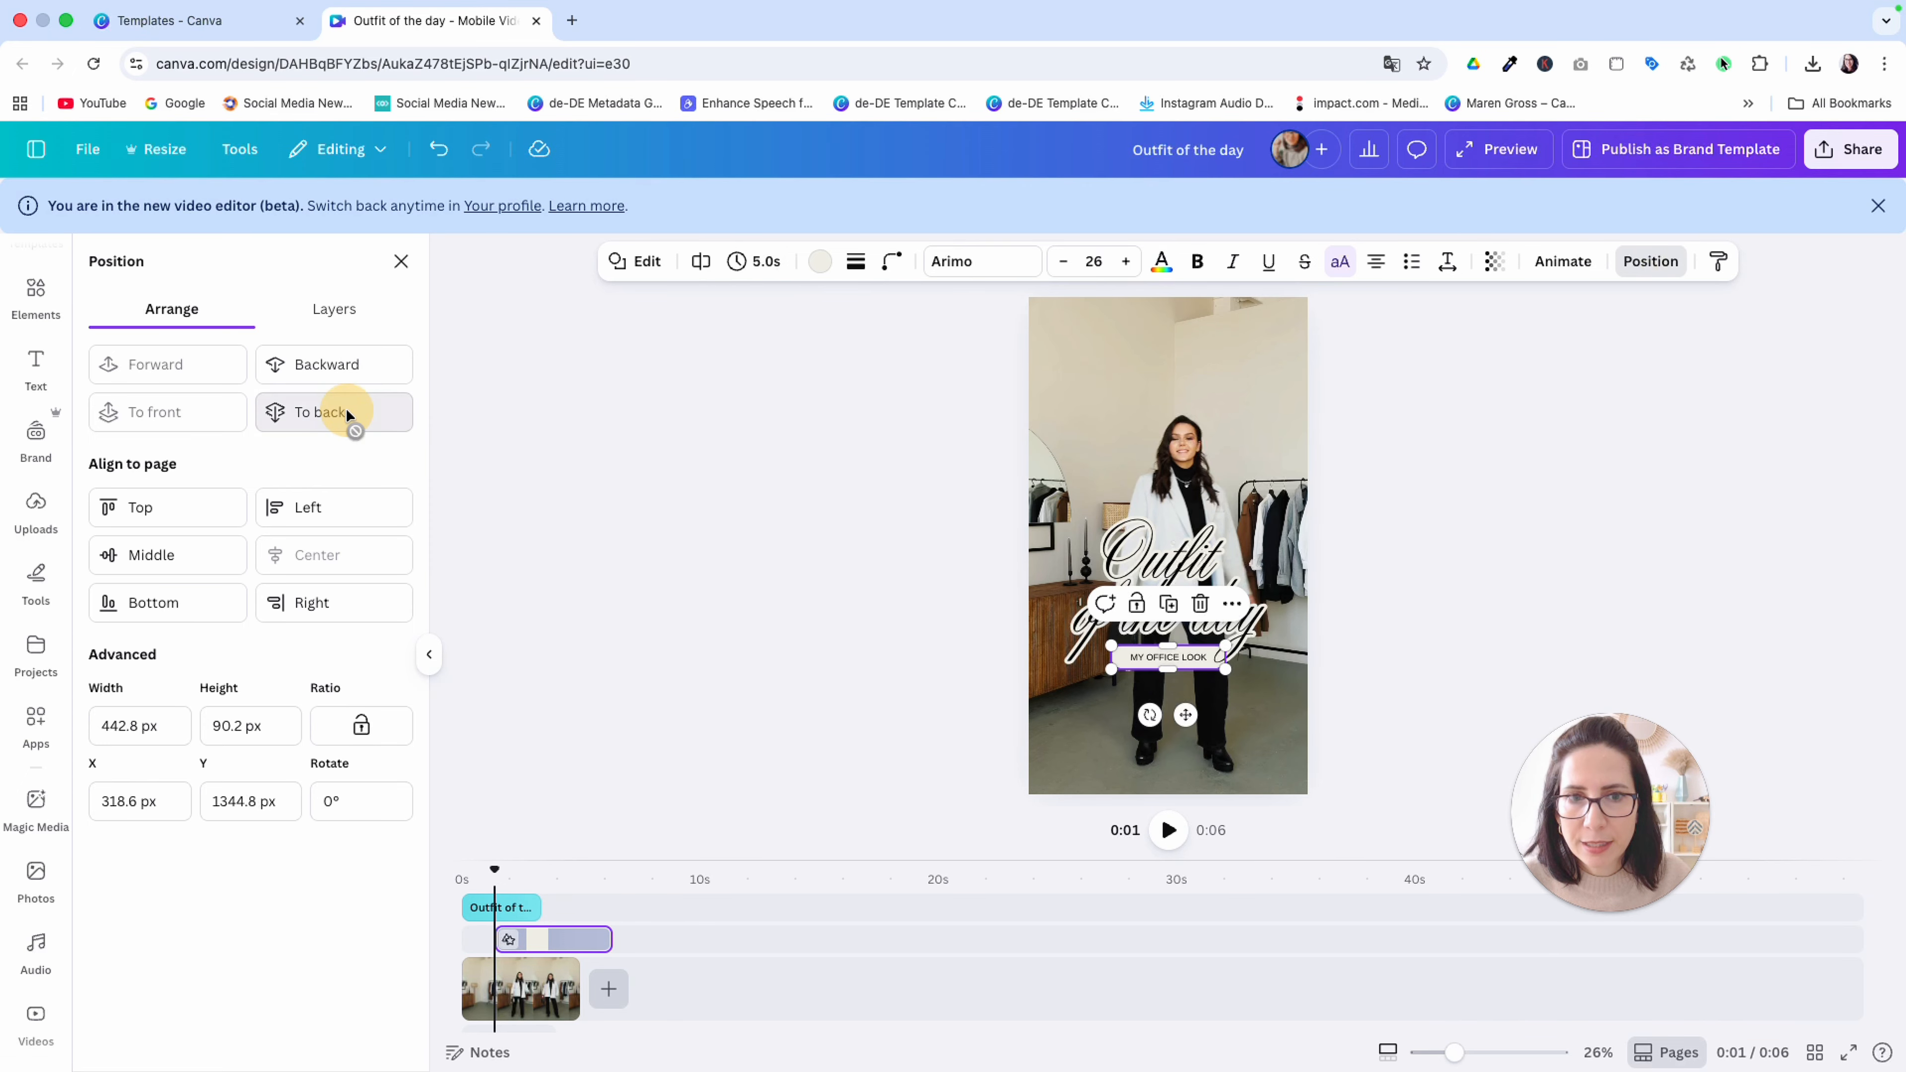
{"action": "left_click", "coordinate": [1365, 493]}
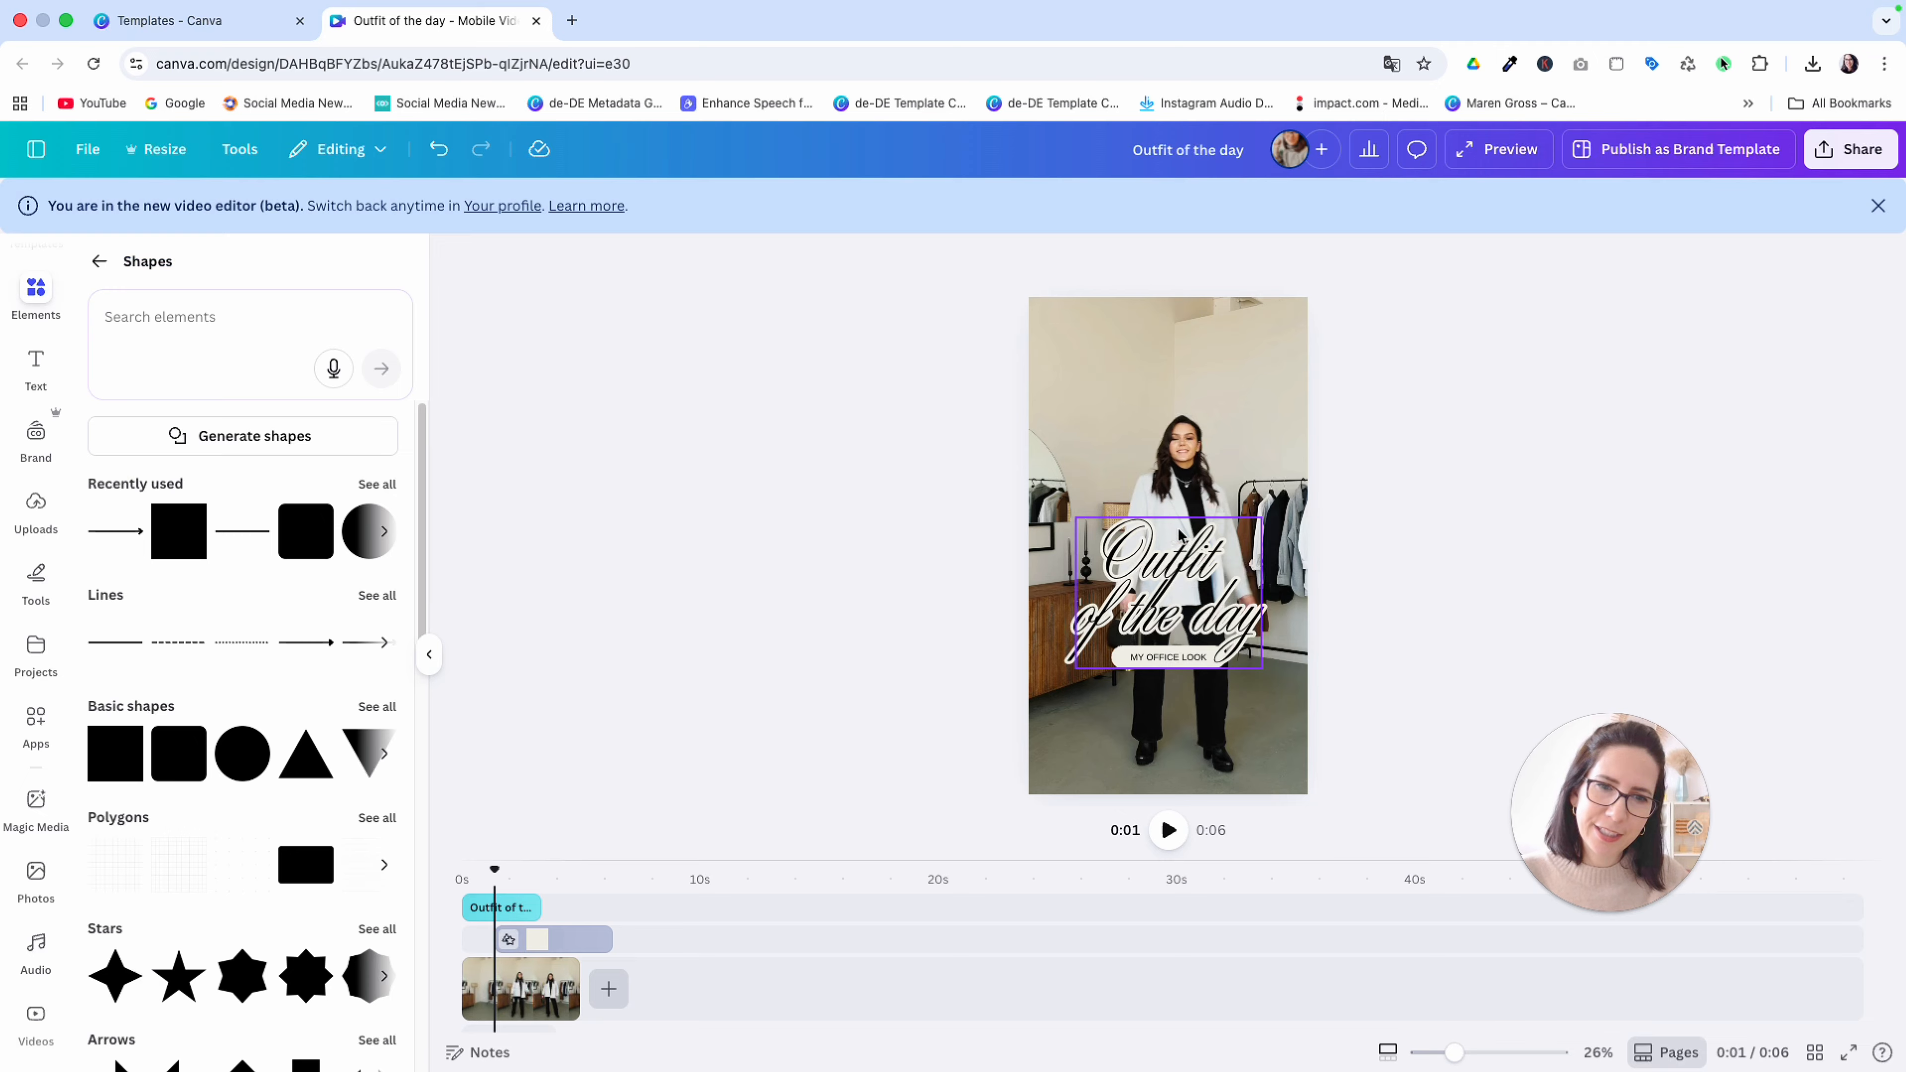
Move the "Outfit of the day" title up slightly to separate it from the label
{"action": "left_click", "coordinate": [1175, 549]}
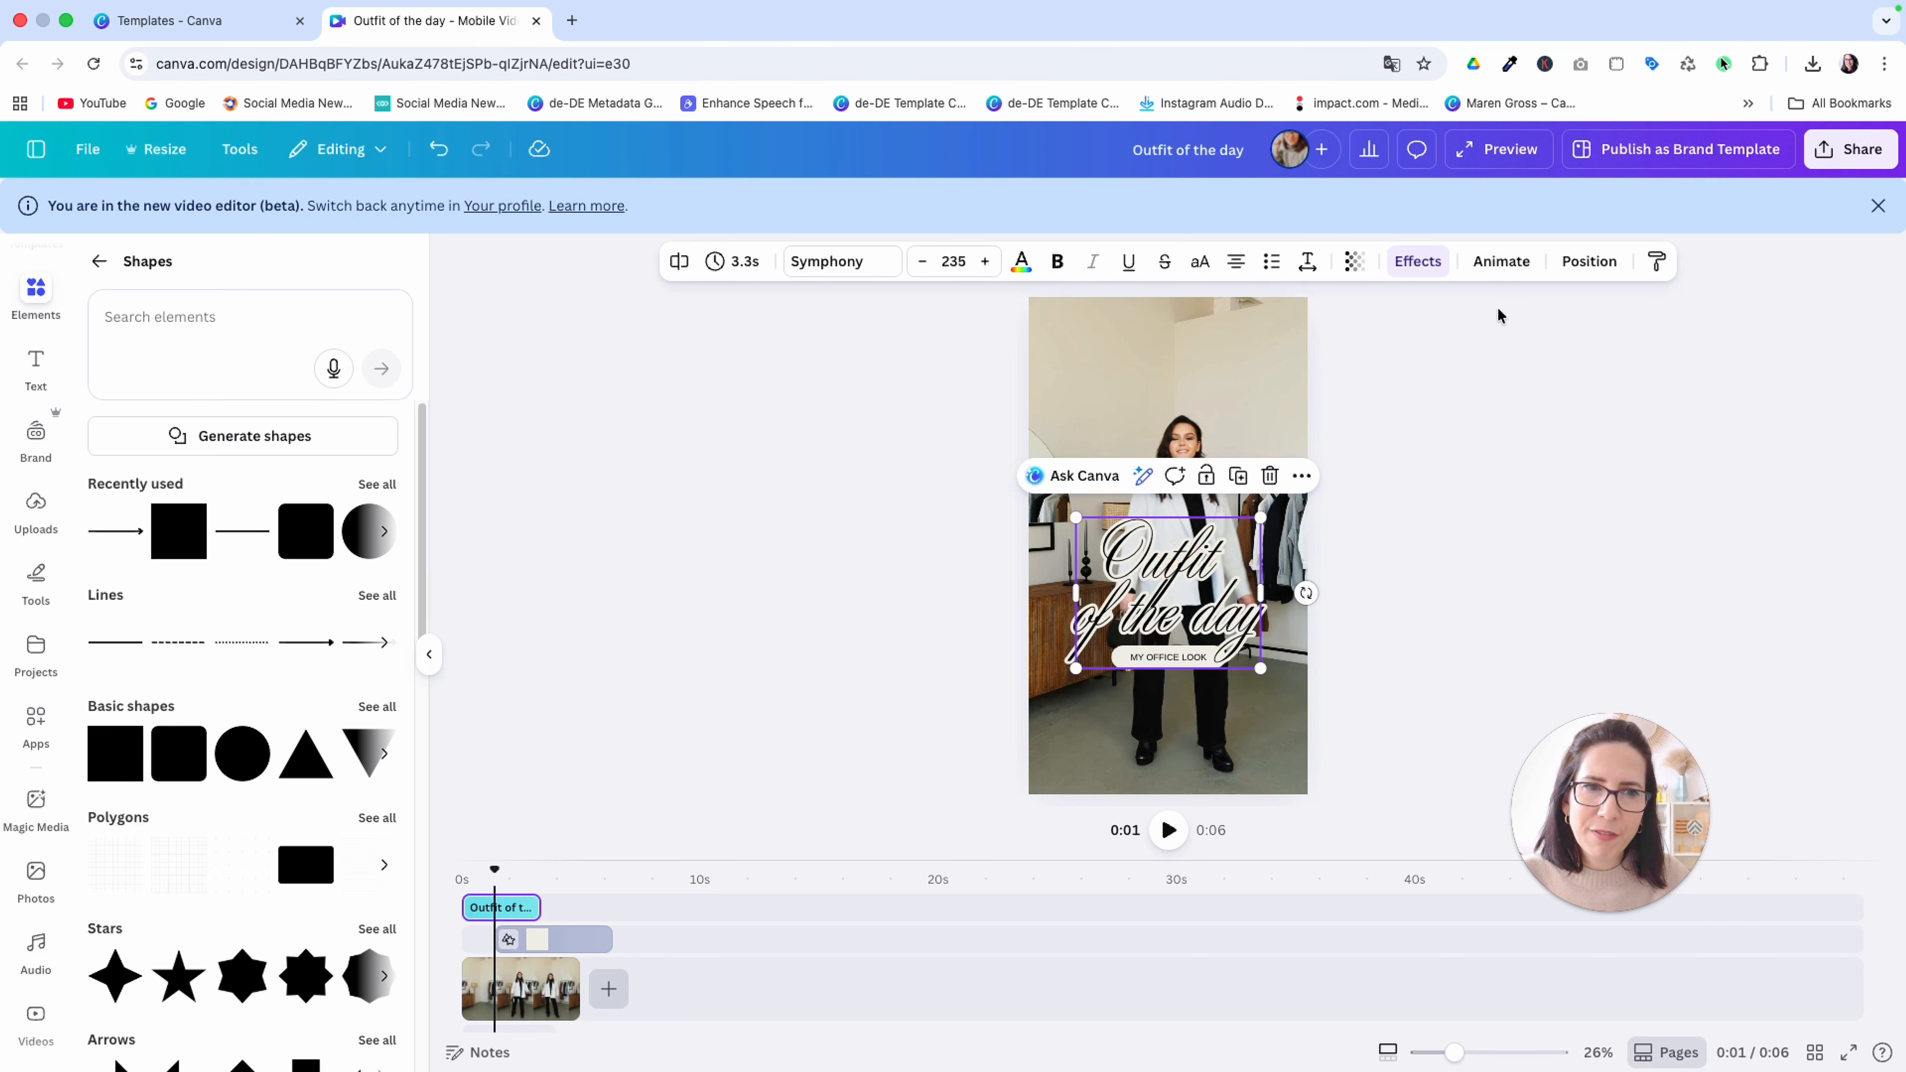
{"action": "left_click", "coordinate": [1586, 261]}
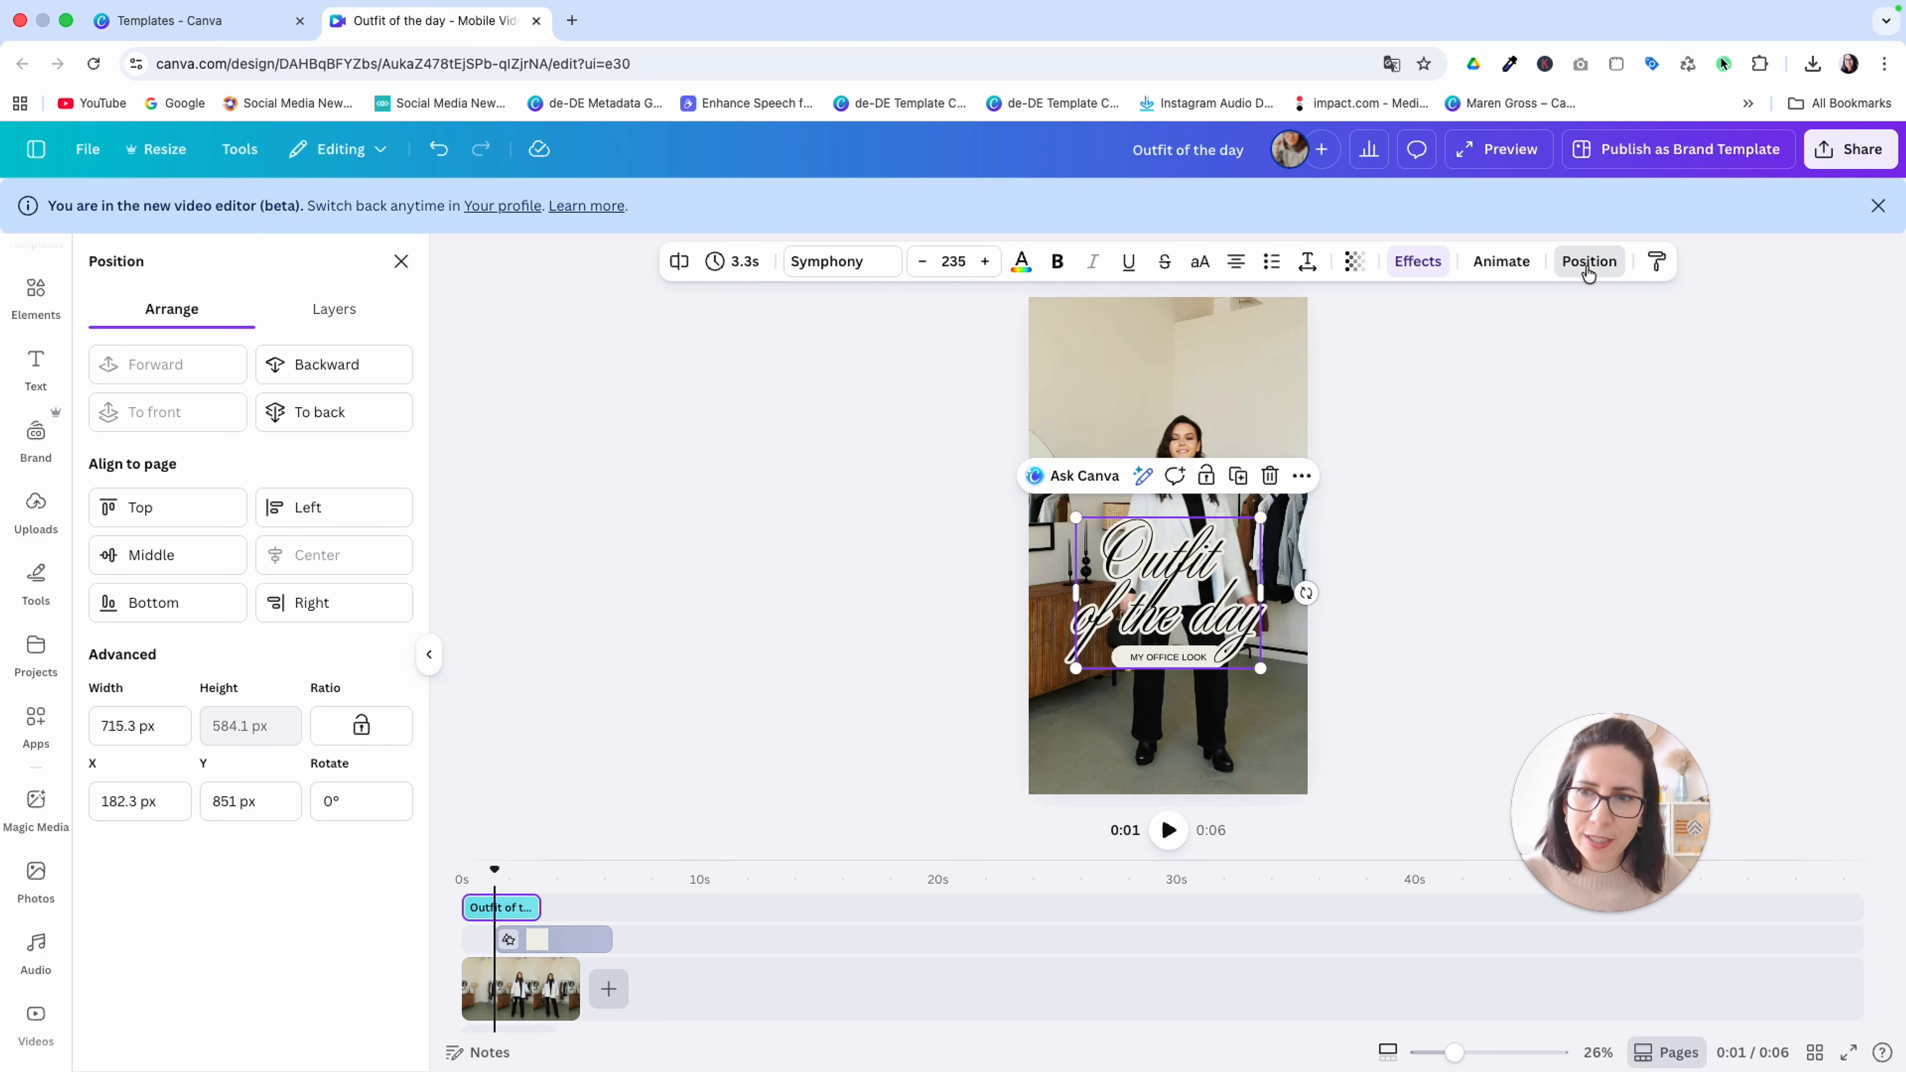
{"action": "left_click", "coordinate": [1124, 734]}
{"action": "left_click_drag", "start_coordinate": [1179, 628], "coordinate": [1180, 615]}
{"action": "left_click", "coordinate": [1193, 661]}
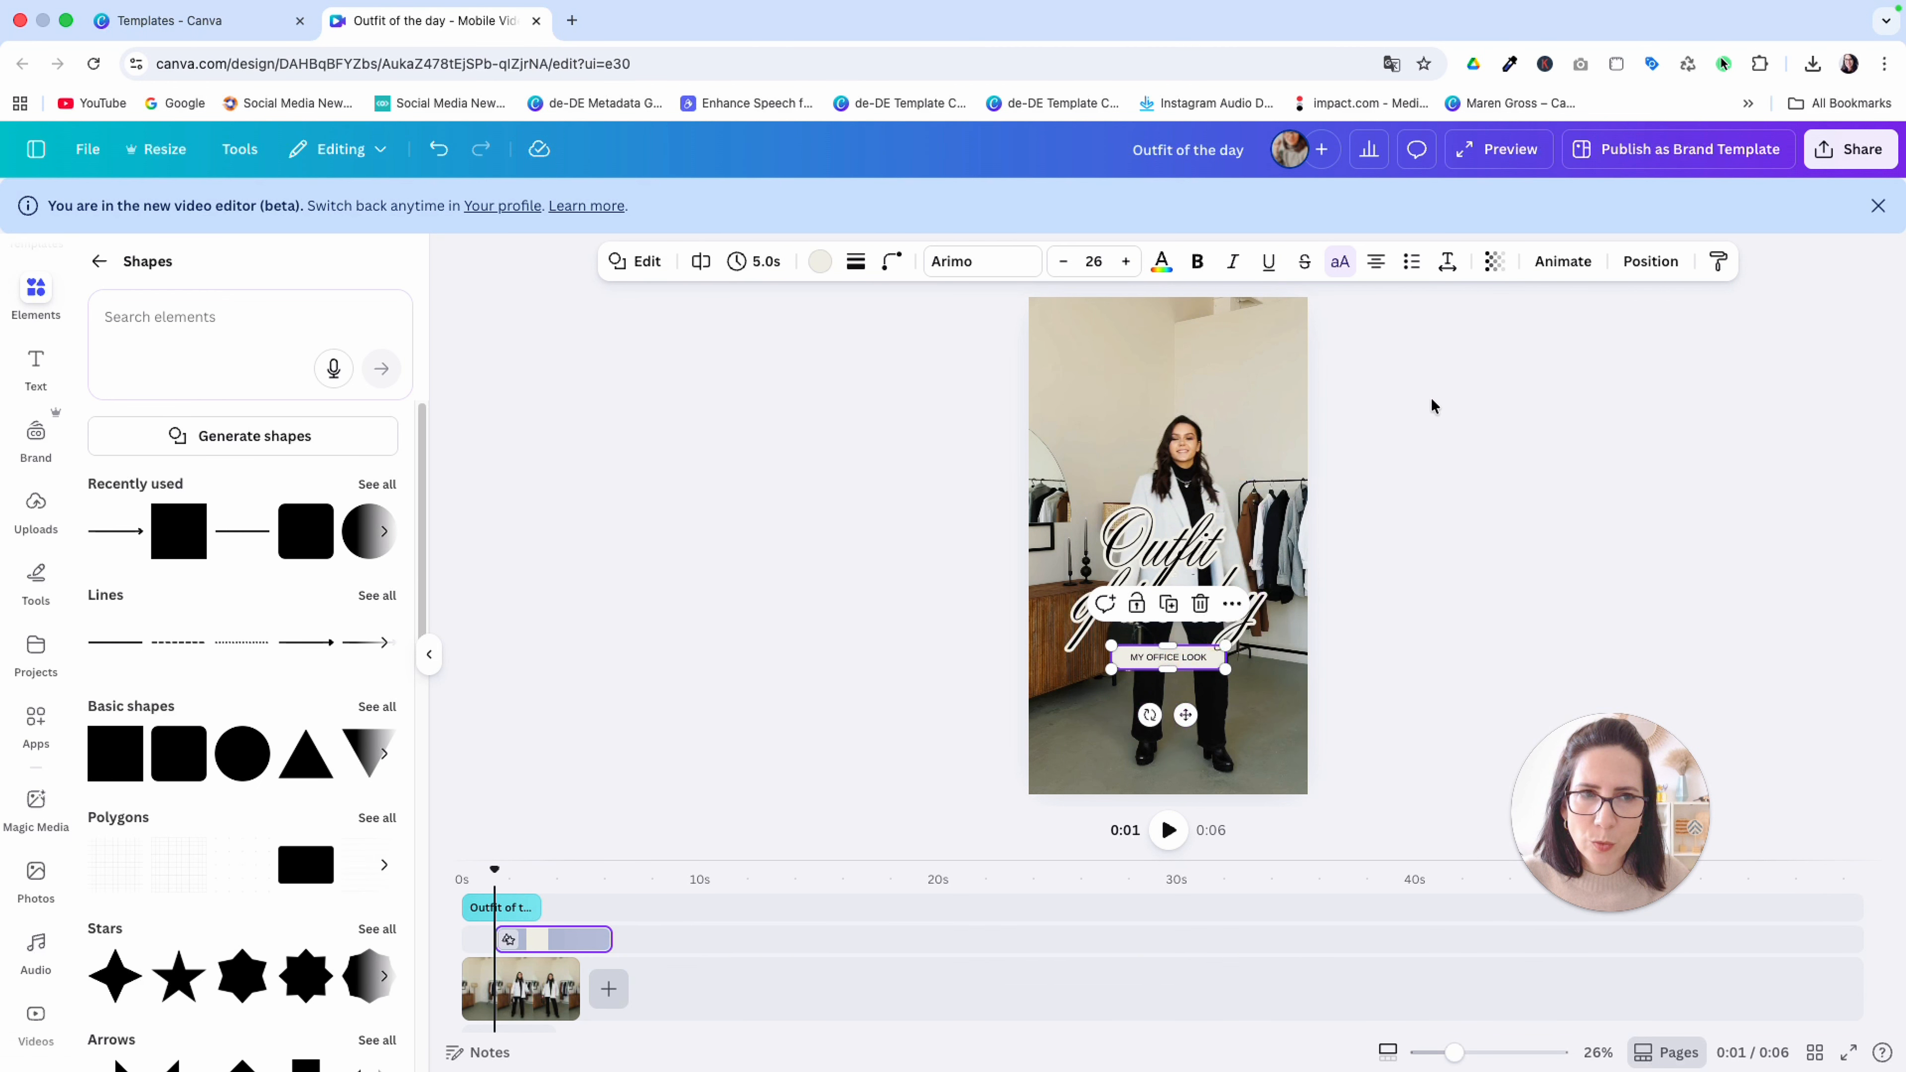
{"action": "left_click", "coordinate": [1650, 262]}
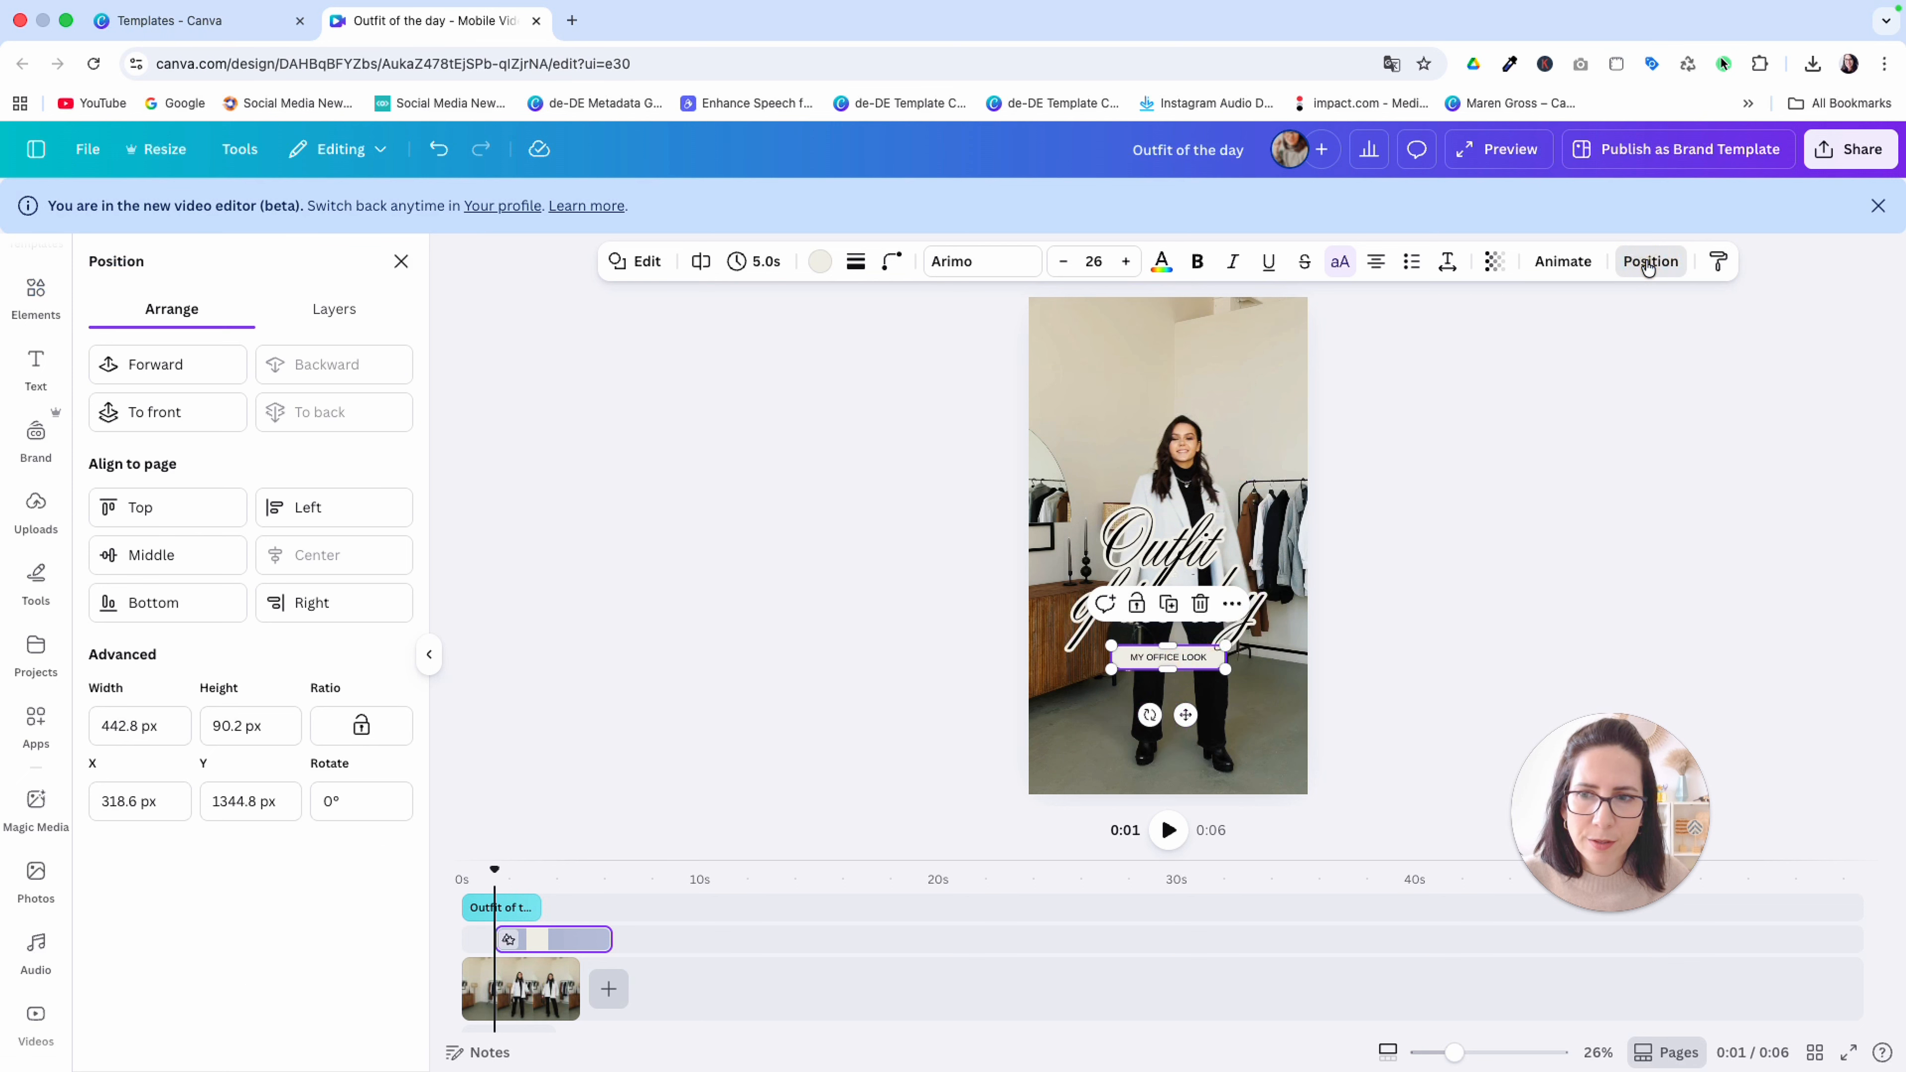
{"action": "left_click", "coordinate": [1583, 501]}
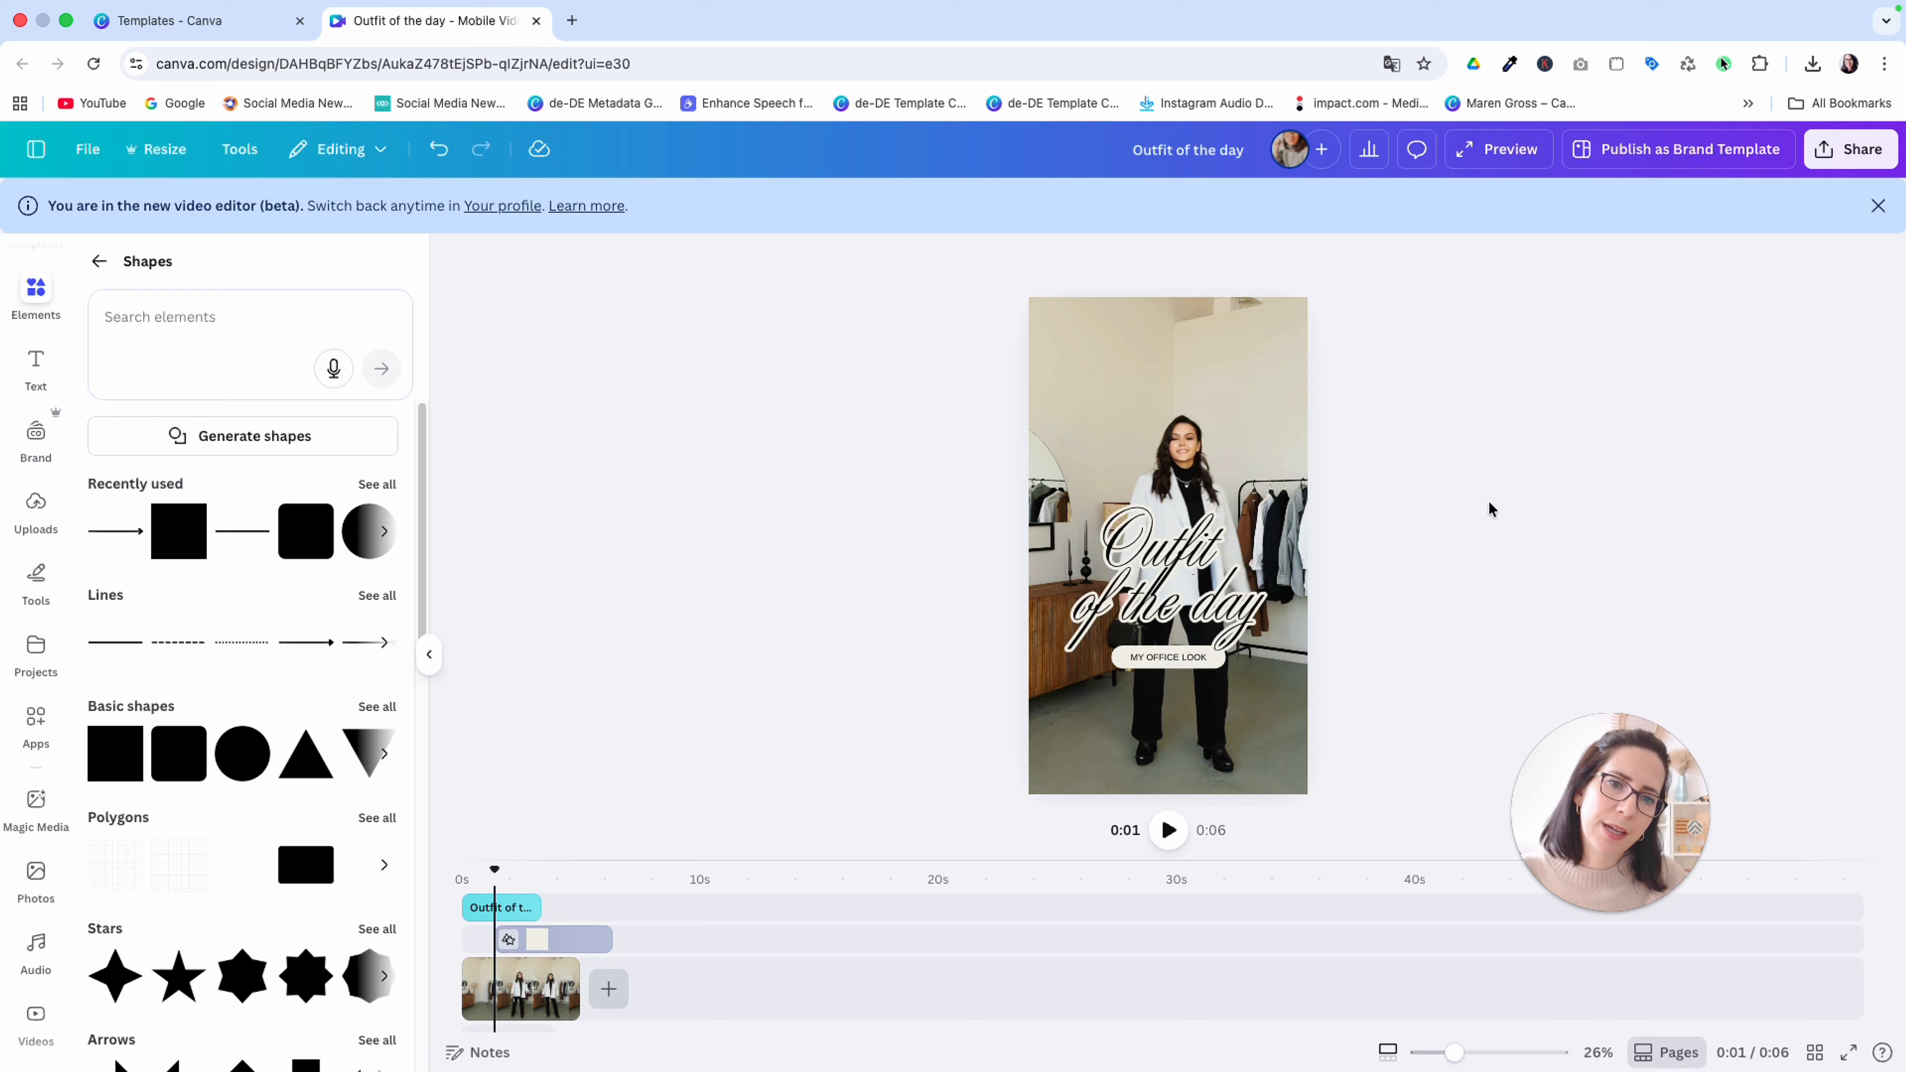
Nudge the title down by a few small increments so it sits closer to the label
{"action": "left_click", "coordinate": [1096, 581]}
{"action": "key", "text": "Down"}
{"action": "key", "text": "Down"}
{"action": "key", "text": "Down"}
{"action": "key", "text": "Down"}
{"action": "key", "text": "Down"}
{"action": "key", "text": "Down"}
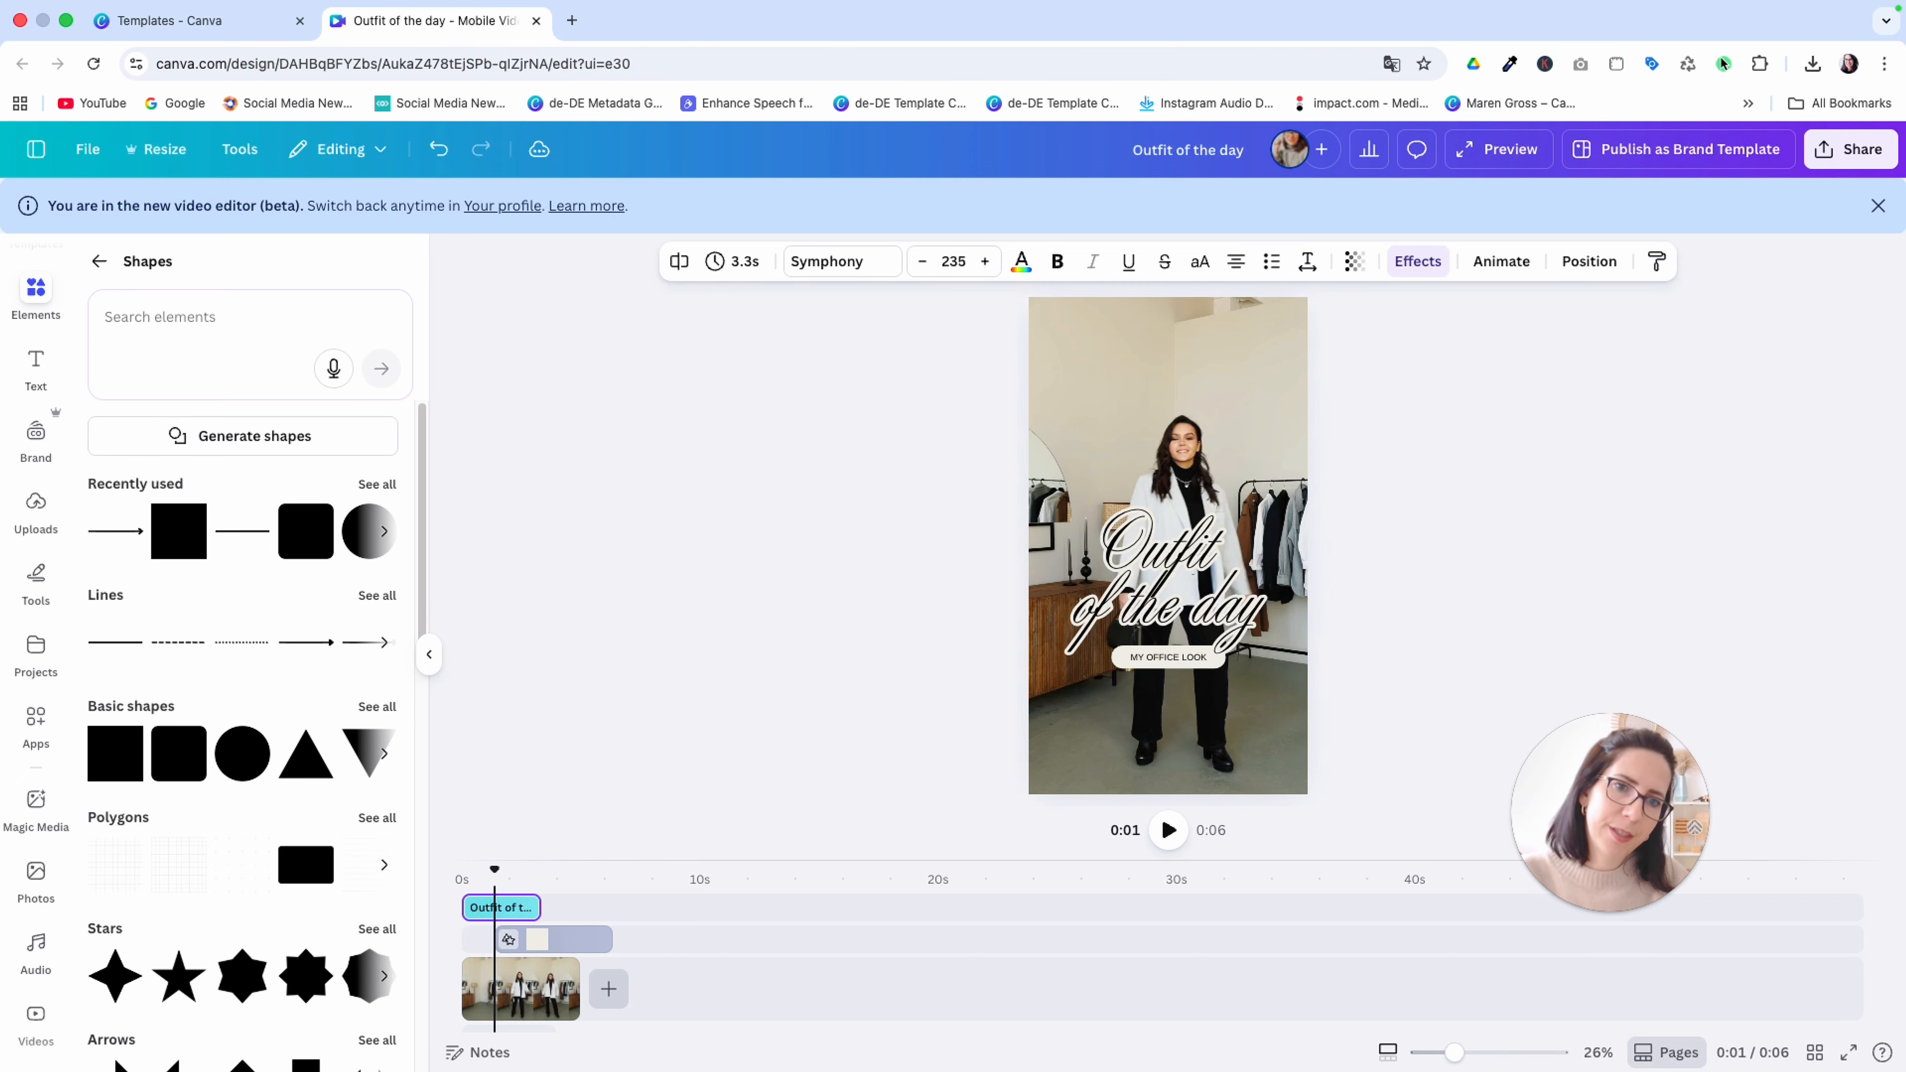
{"action": "left_click", "coordinate": [1425, 580]}
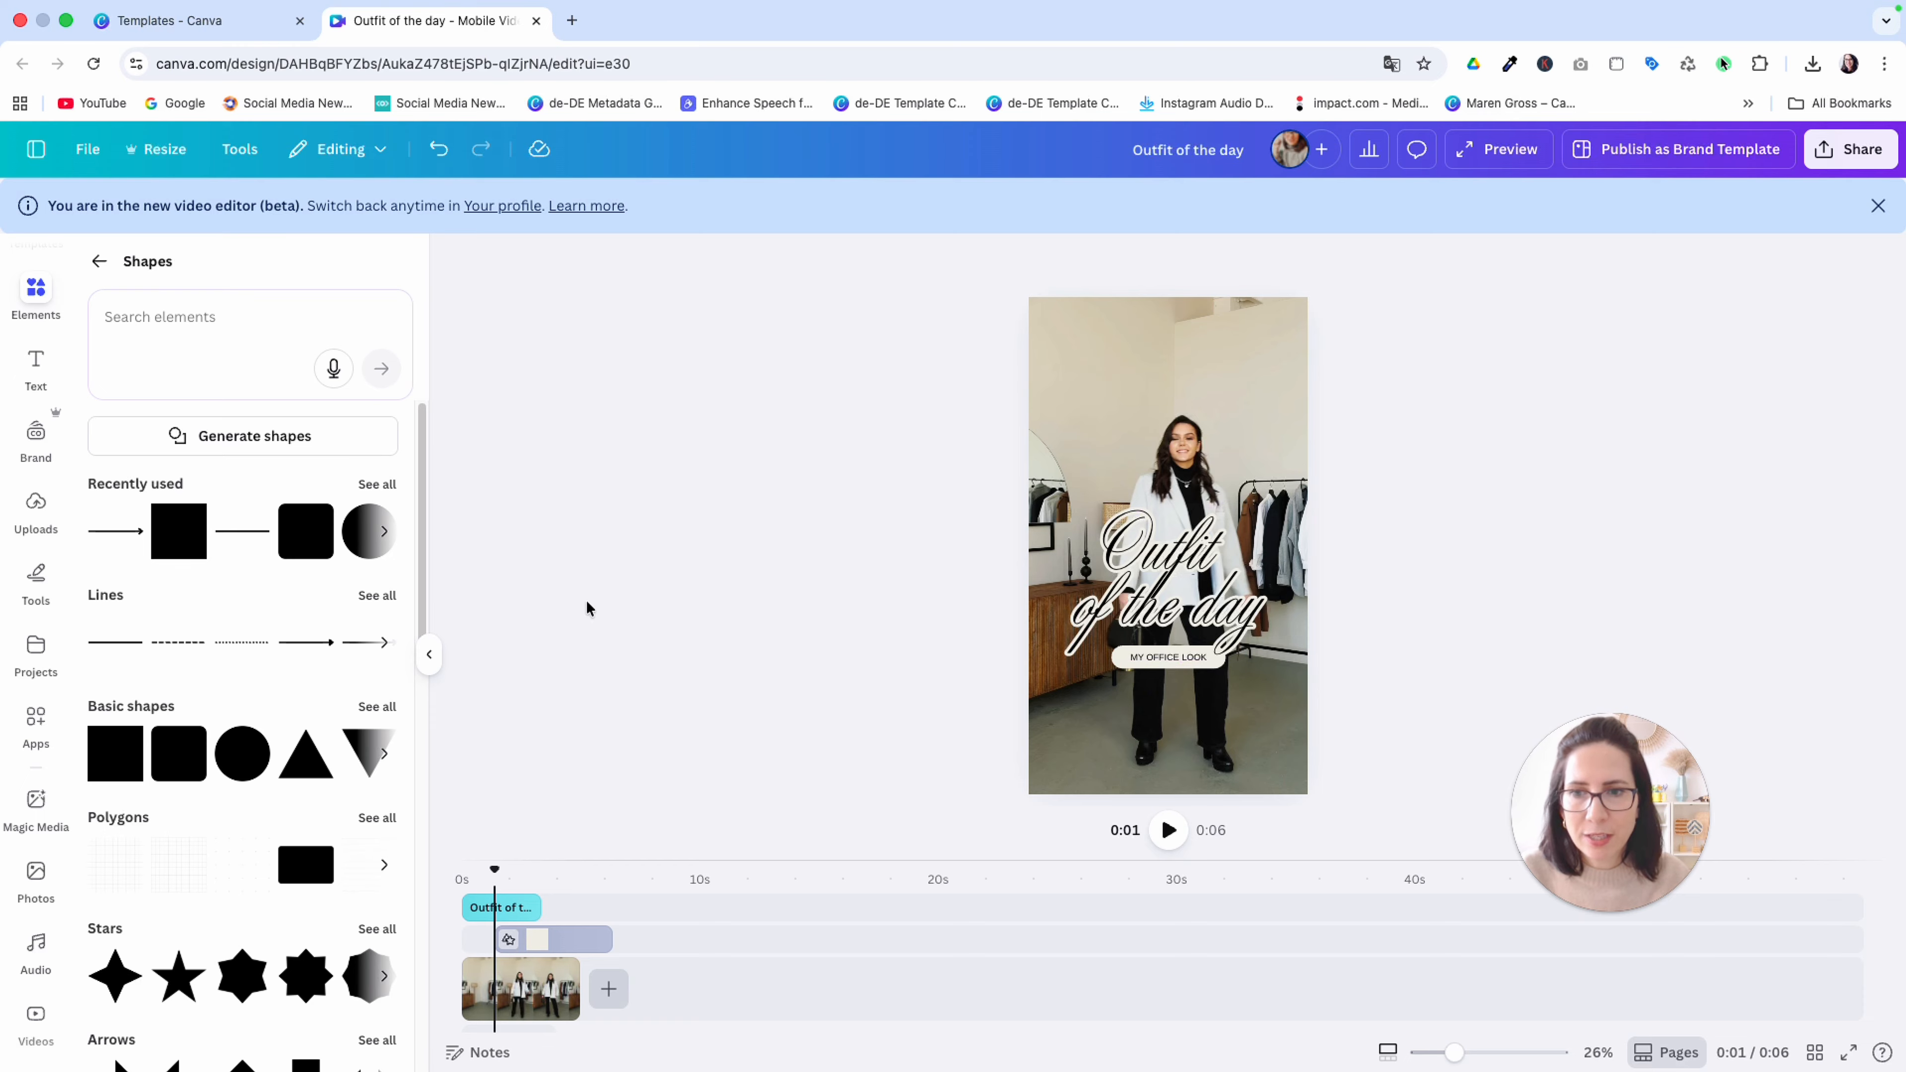
Shift the label on the timeline so it starts at 0 seconds together with the title
{"action": "left_click", "coordinate": [429, 654]}
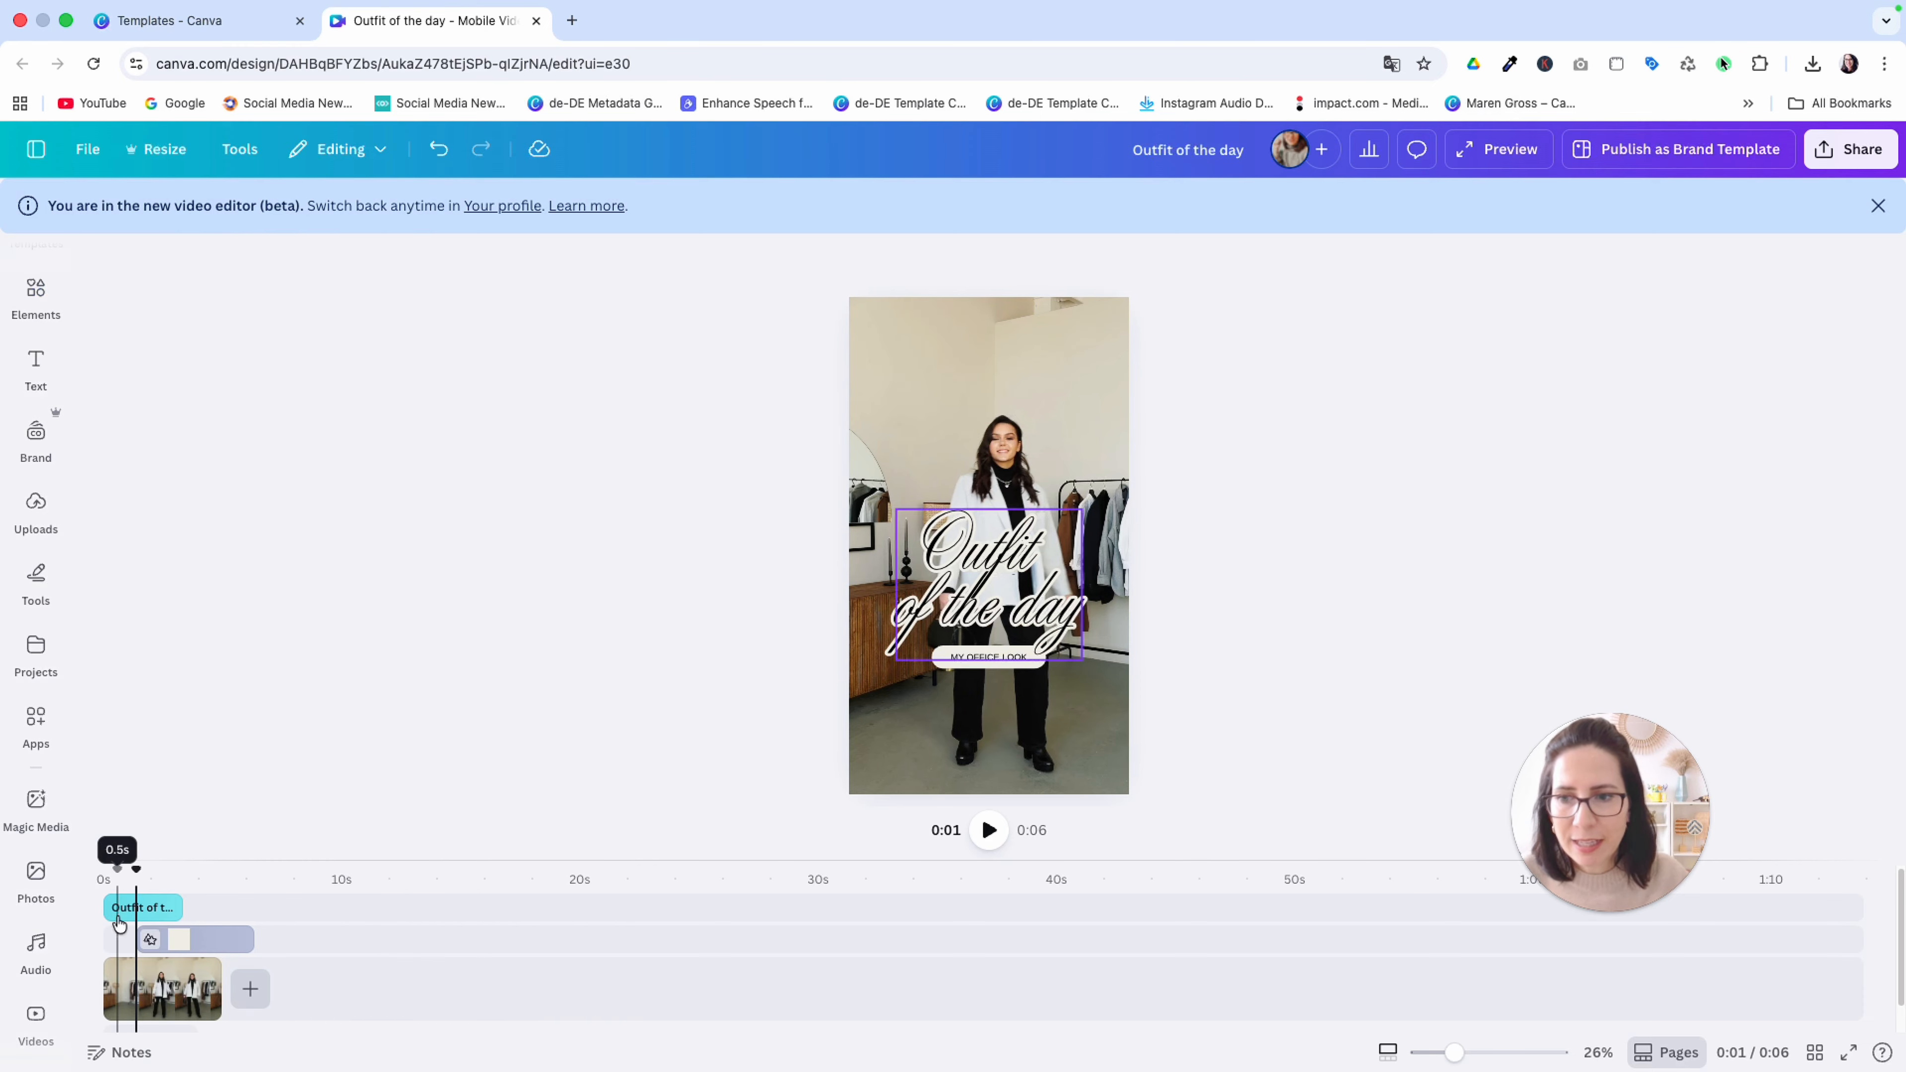
{"action": "left_click", "coordinate": [177, 939]}
{"action": "left_click_drag", "start_coordinate": [179, 937], "coordinate": [174, 931]}
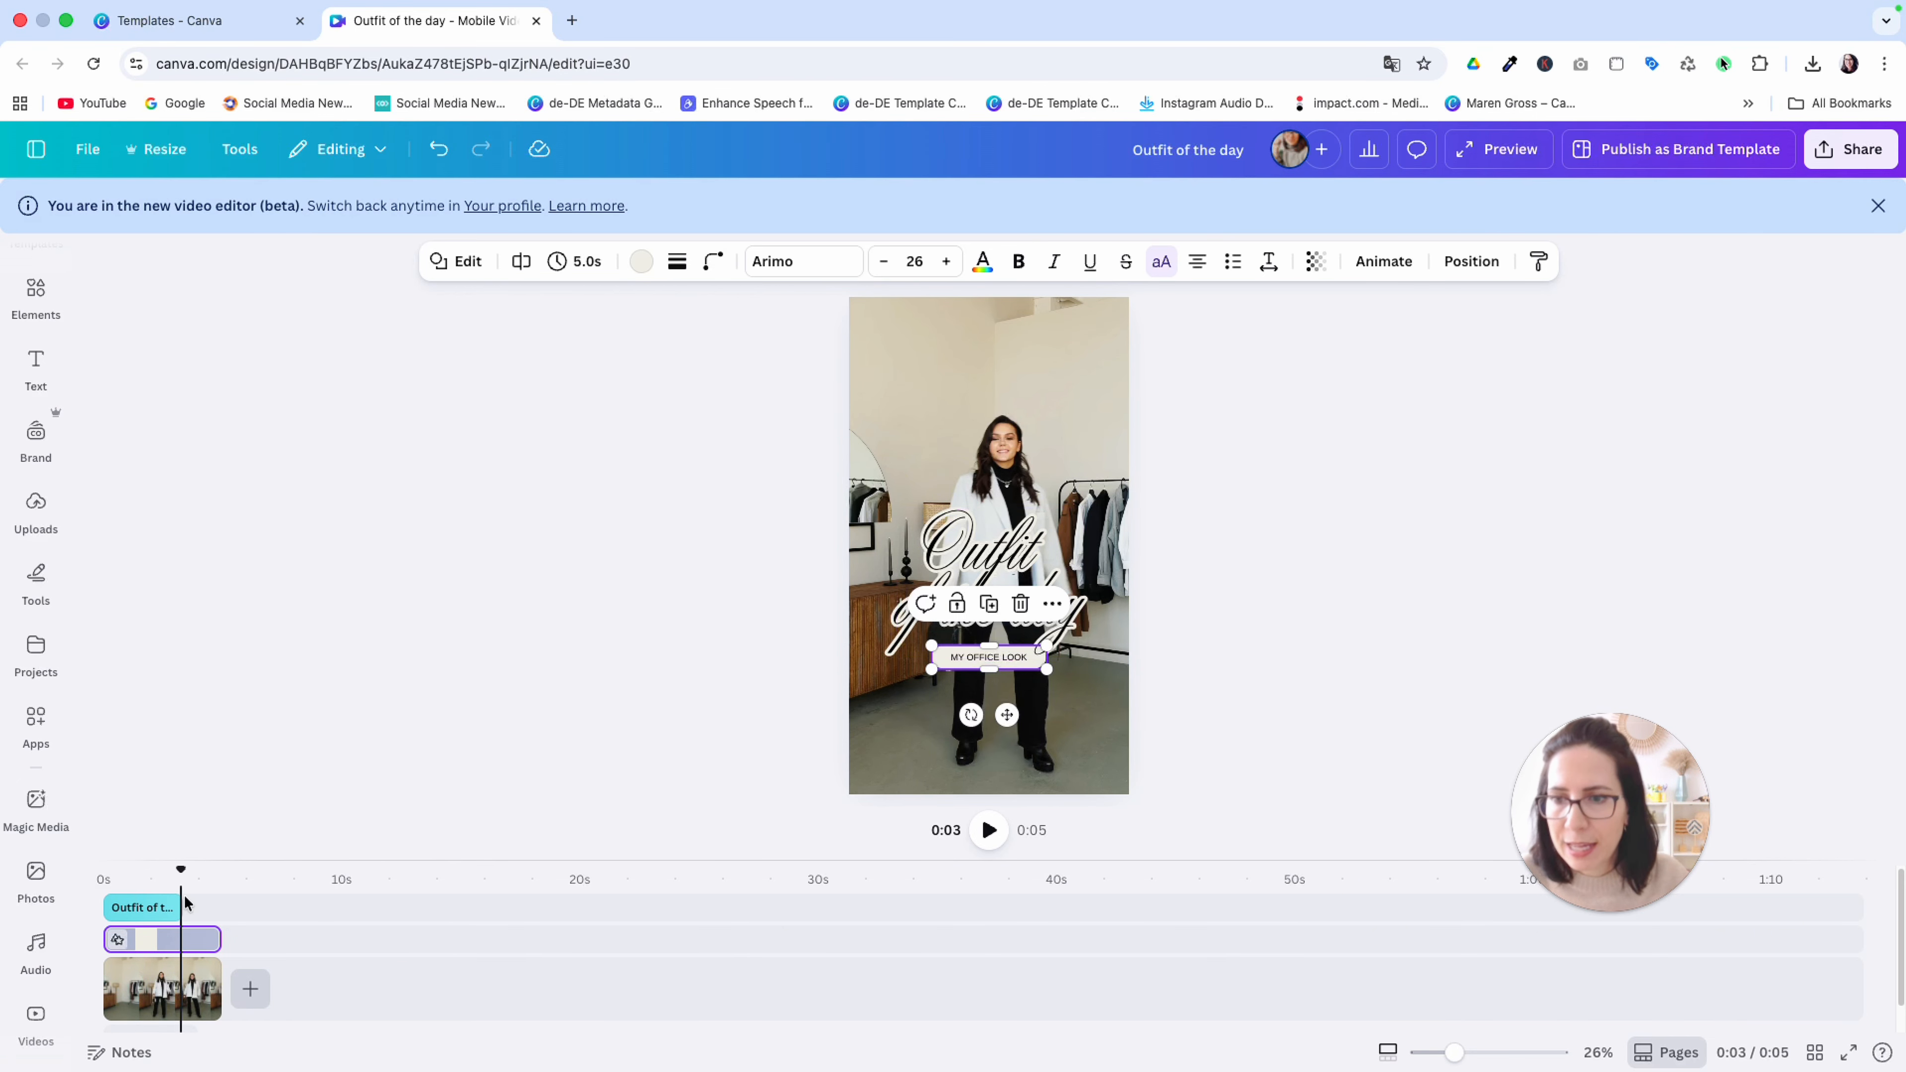
Extend the title's duration on the timeline to 13.4 seconds
{"action": "left_click", "coordinate": [154, 906]}
{"action": "left_click_drag", "start_coordinate": [182, 907], "coordinate": [422, 906]}
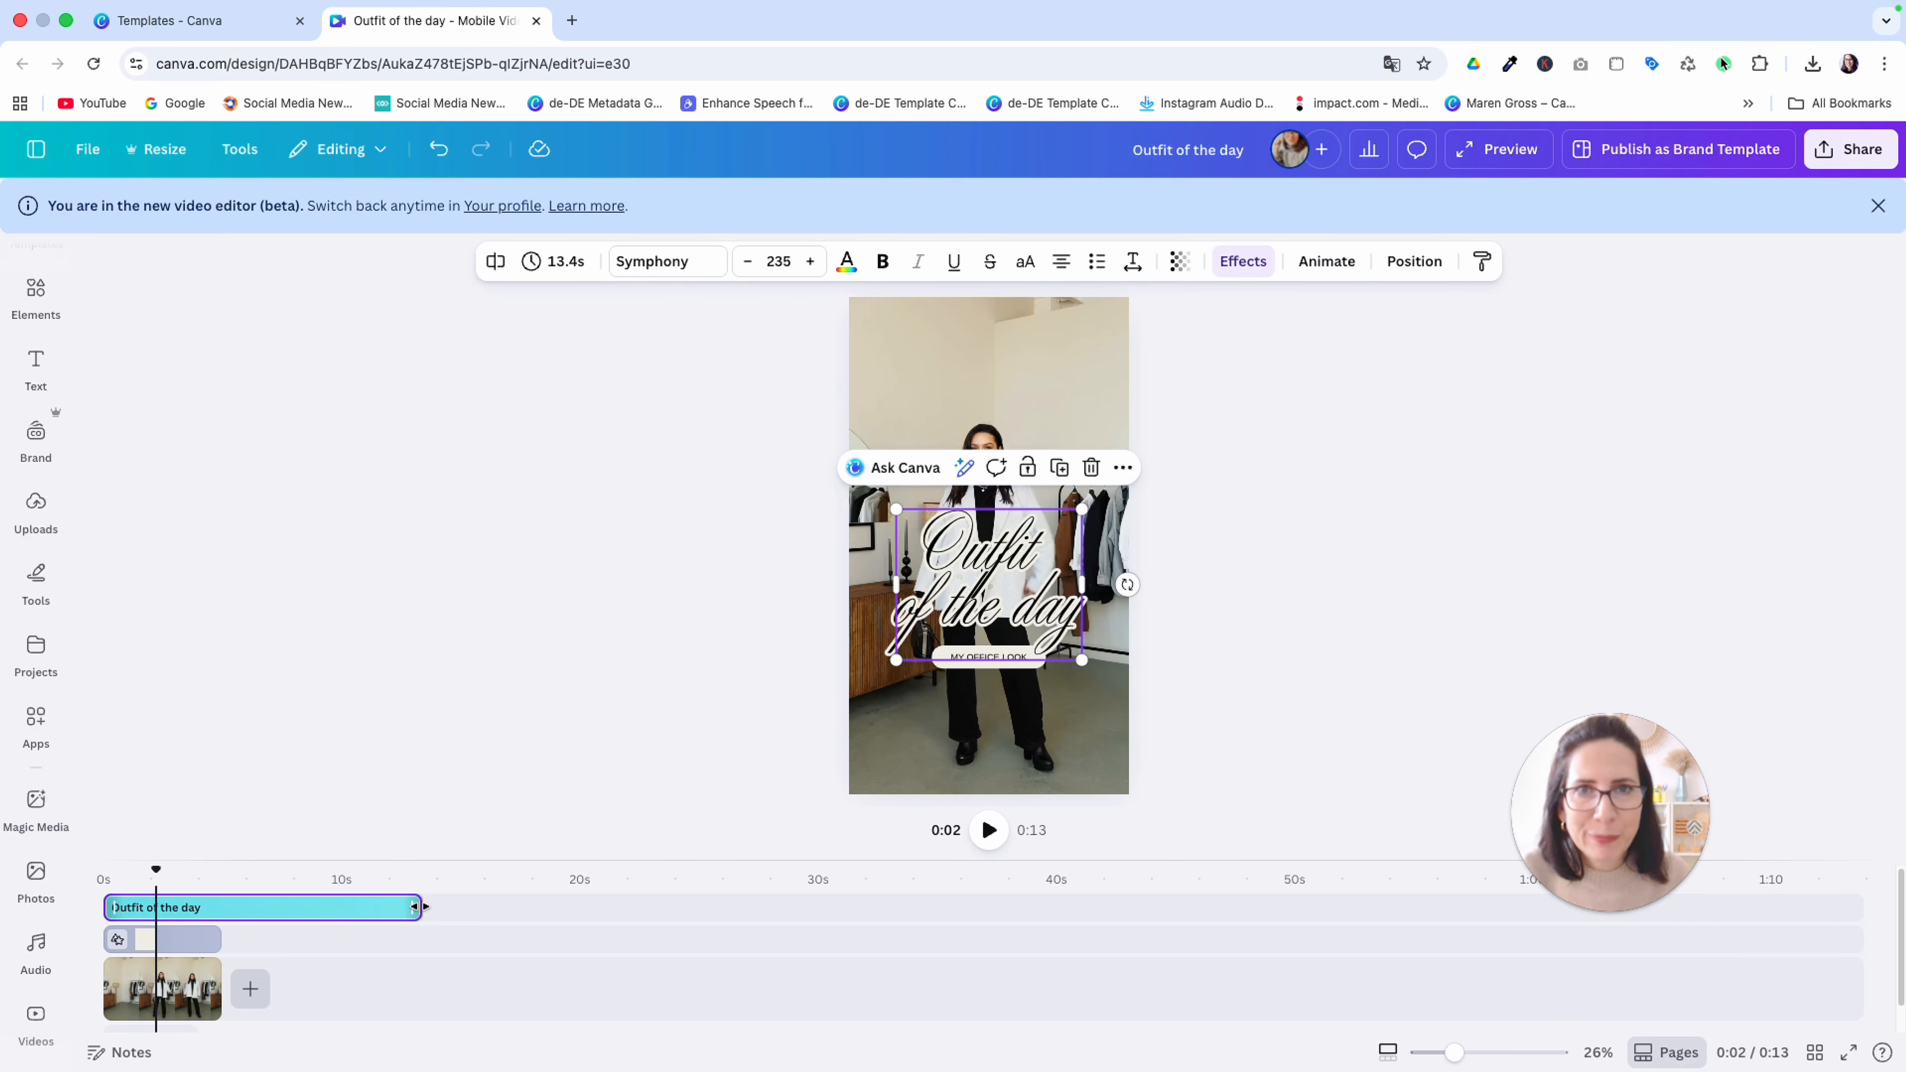
{"action": "left_click", "coordinate": [558, 761]}
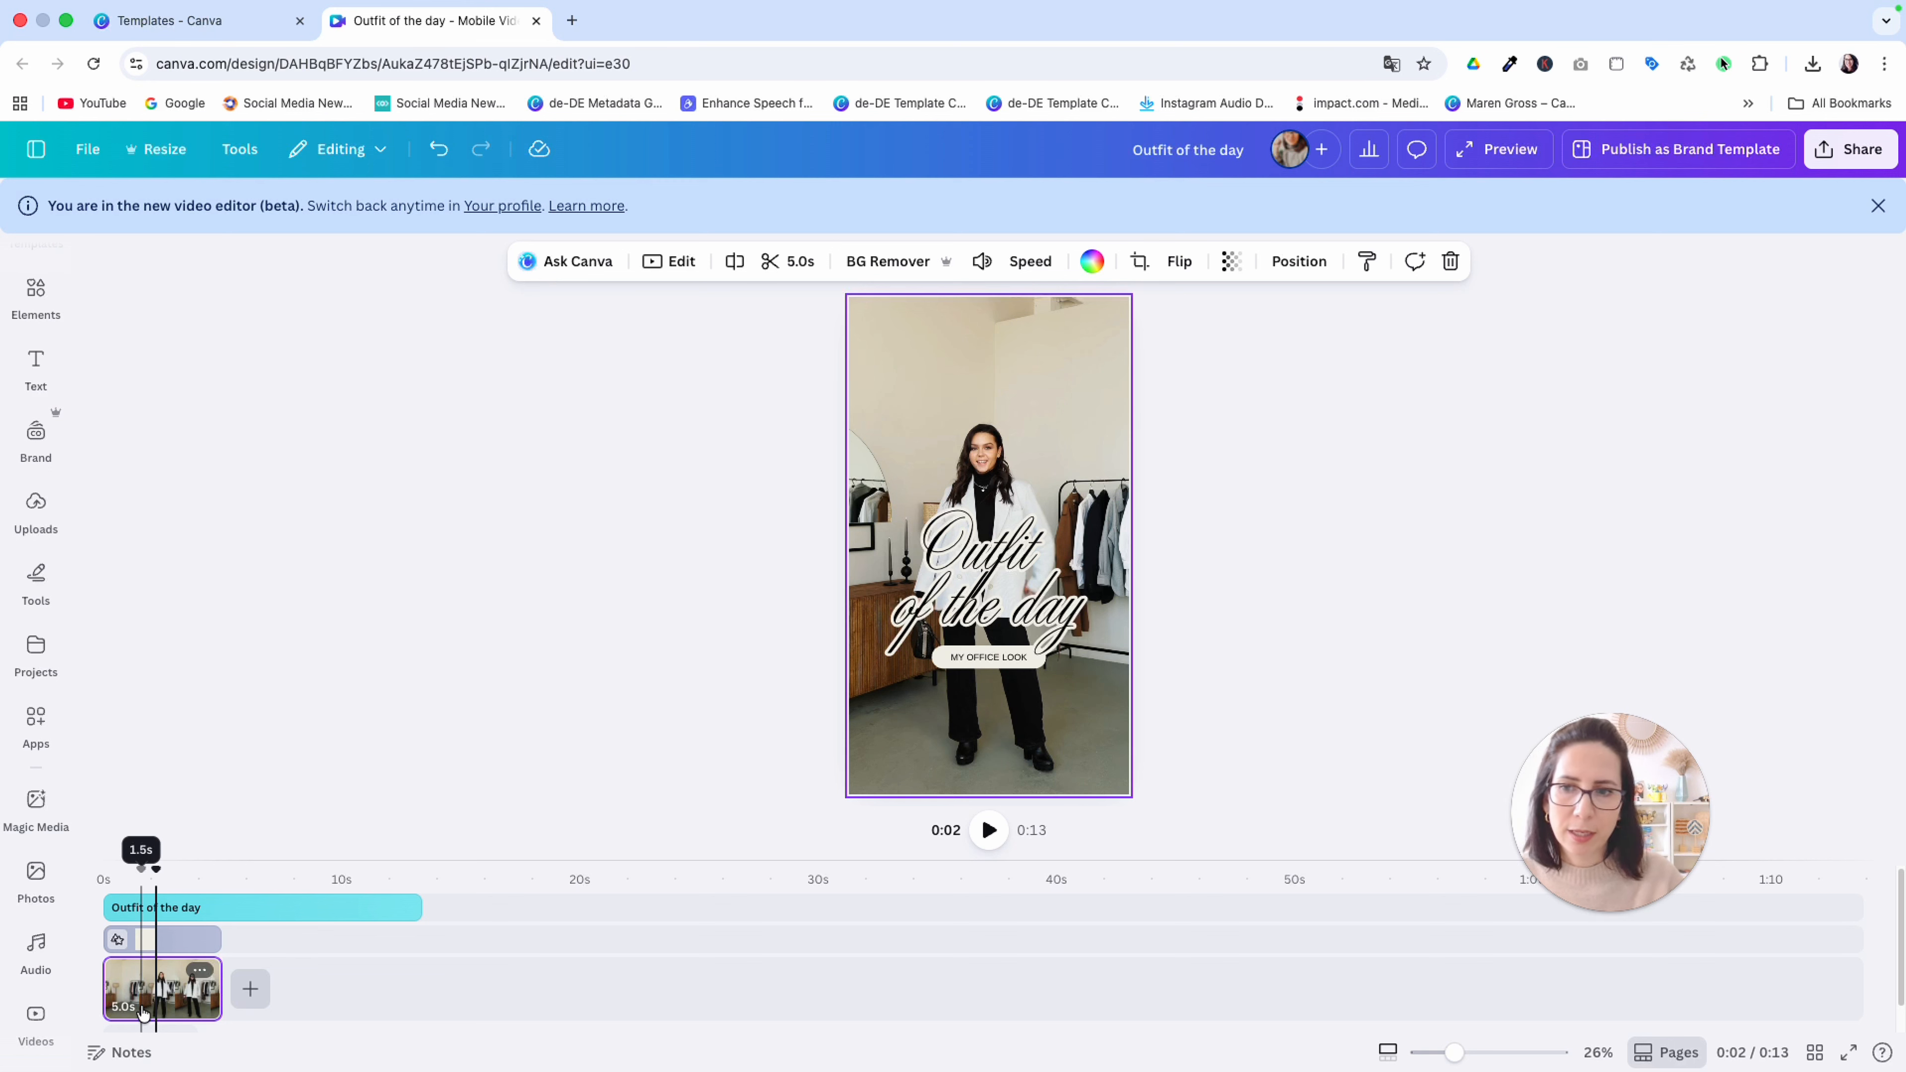
Shorten the outfit clip and the "MY OFFICE LOOK" label to 4.5 seconds, and duplicate the clip
{"action": "left_click_drag", "start_coordinate": [210, 989], "coordinate": [208, 937]}
{"action": "left_click", "coordinate": [210, 937]}
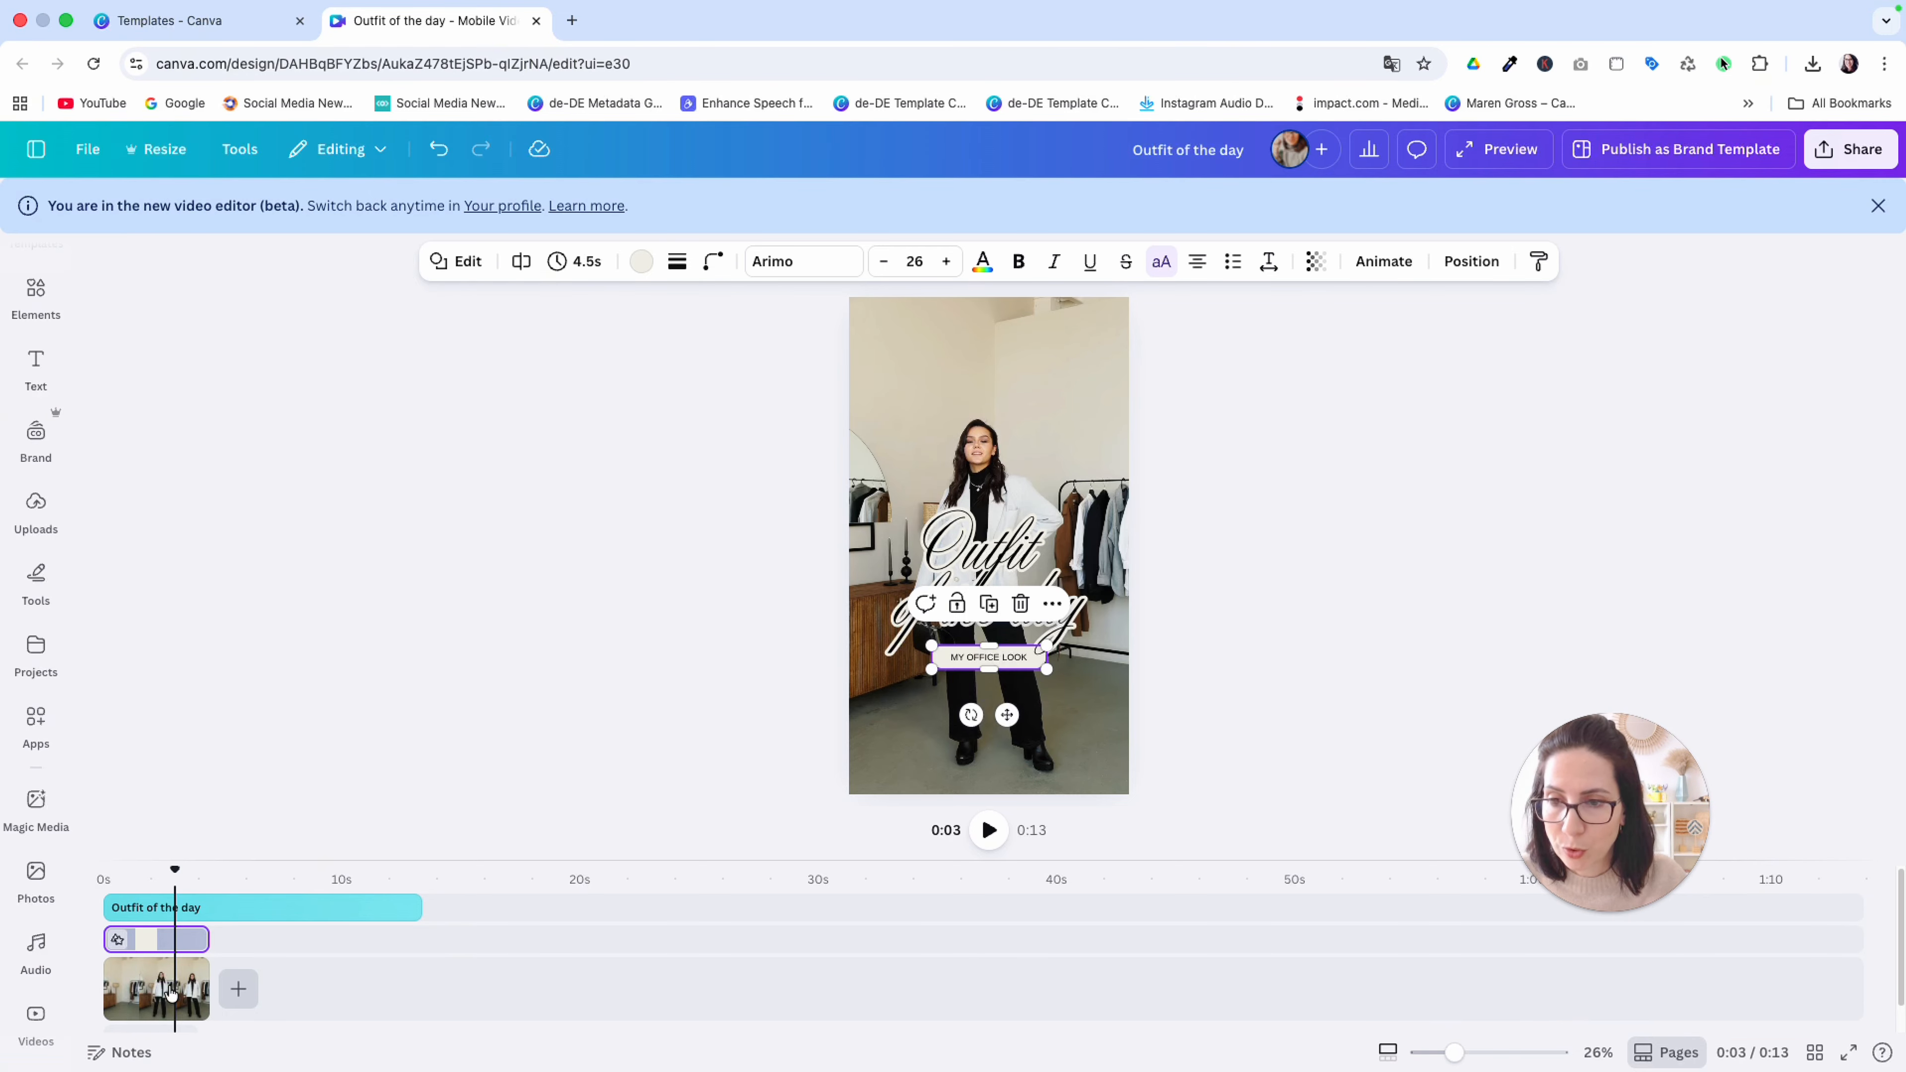
{"action": "right_click", "coordinate": [171, 995]}
{"action": "left_click", "coordinate": [216, 675]}
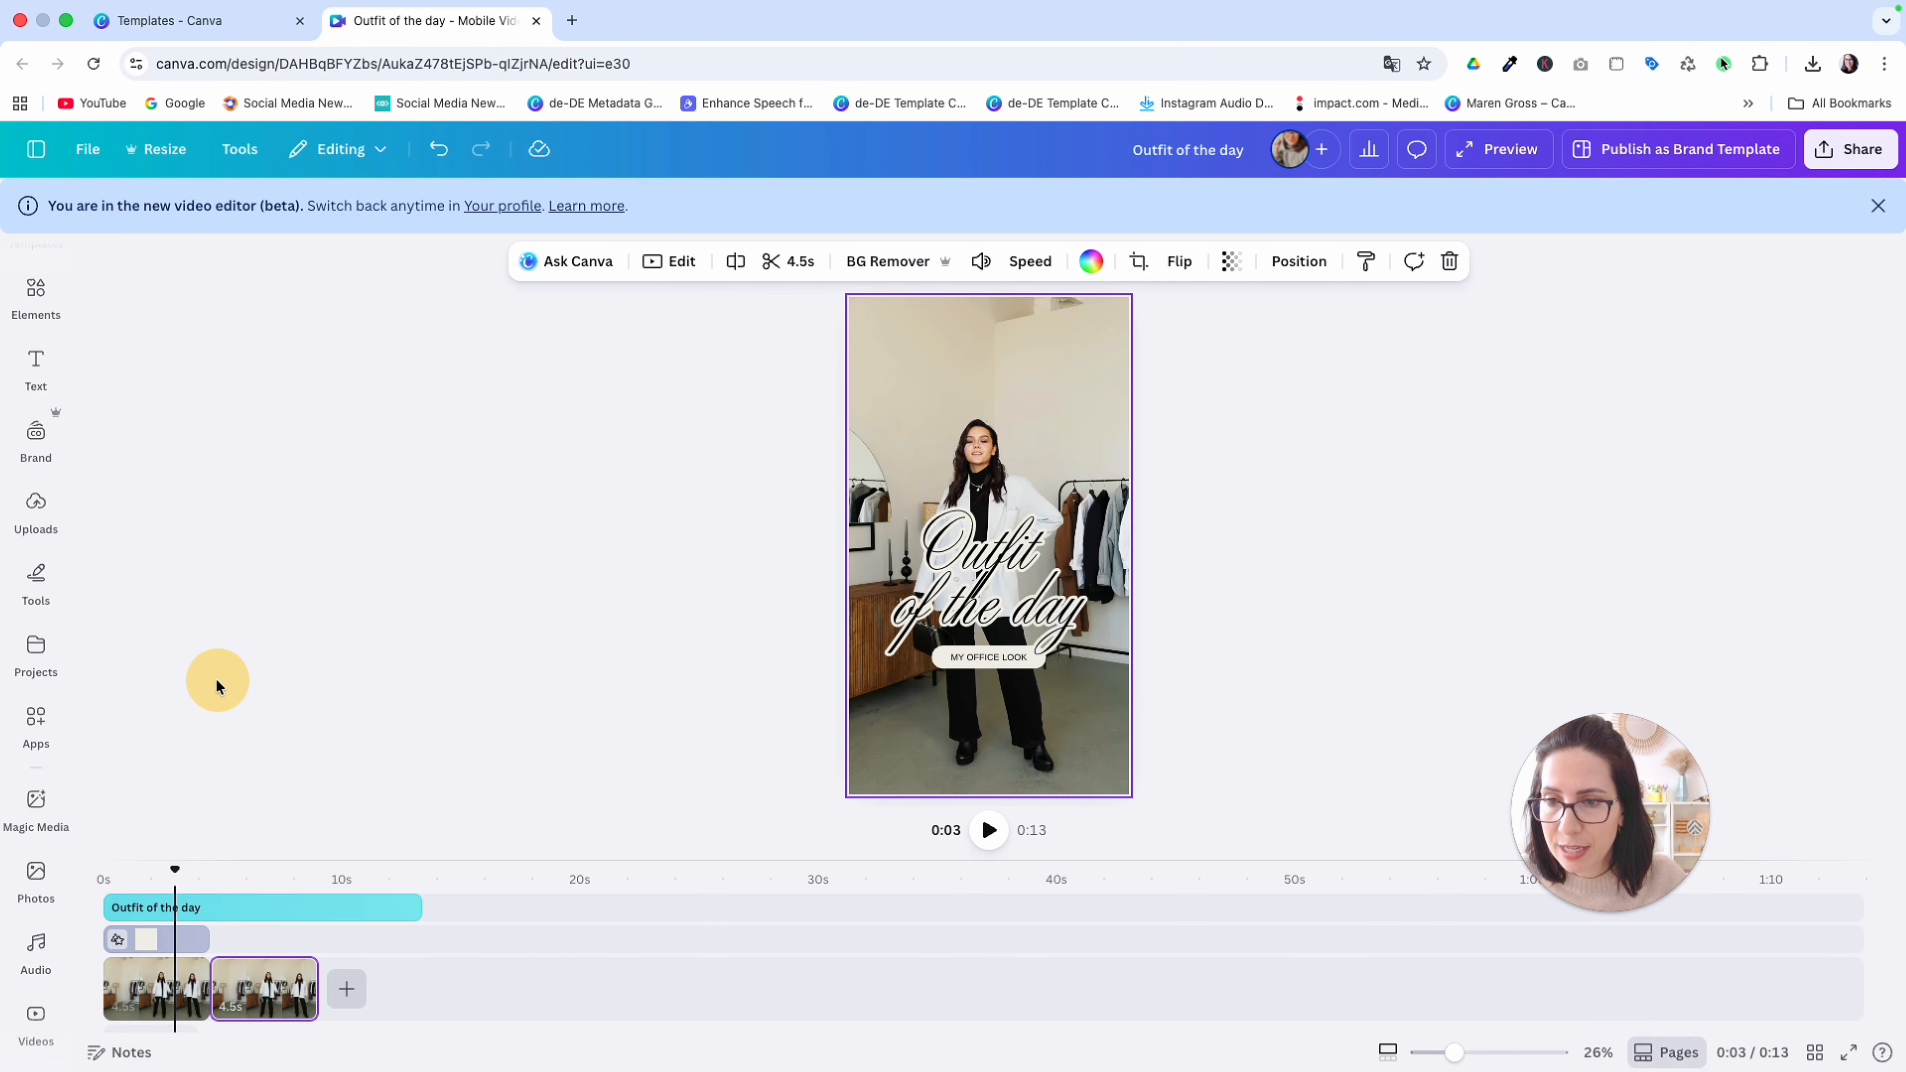
Use the green-cardigan outfit clip as the second scene and add a blank 5-second page after it
{"action": "left_click", "coordinate": [252, 987]}
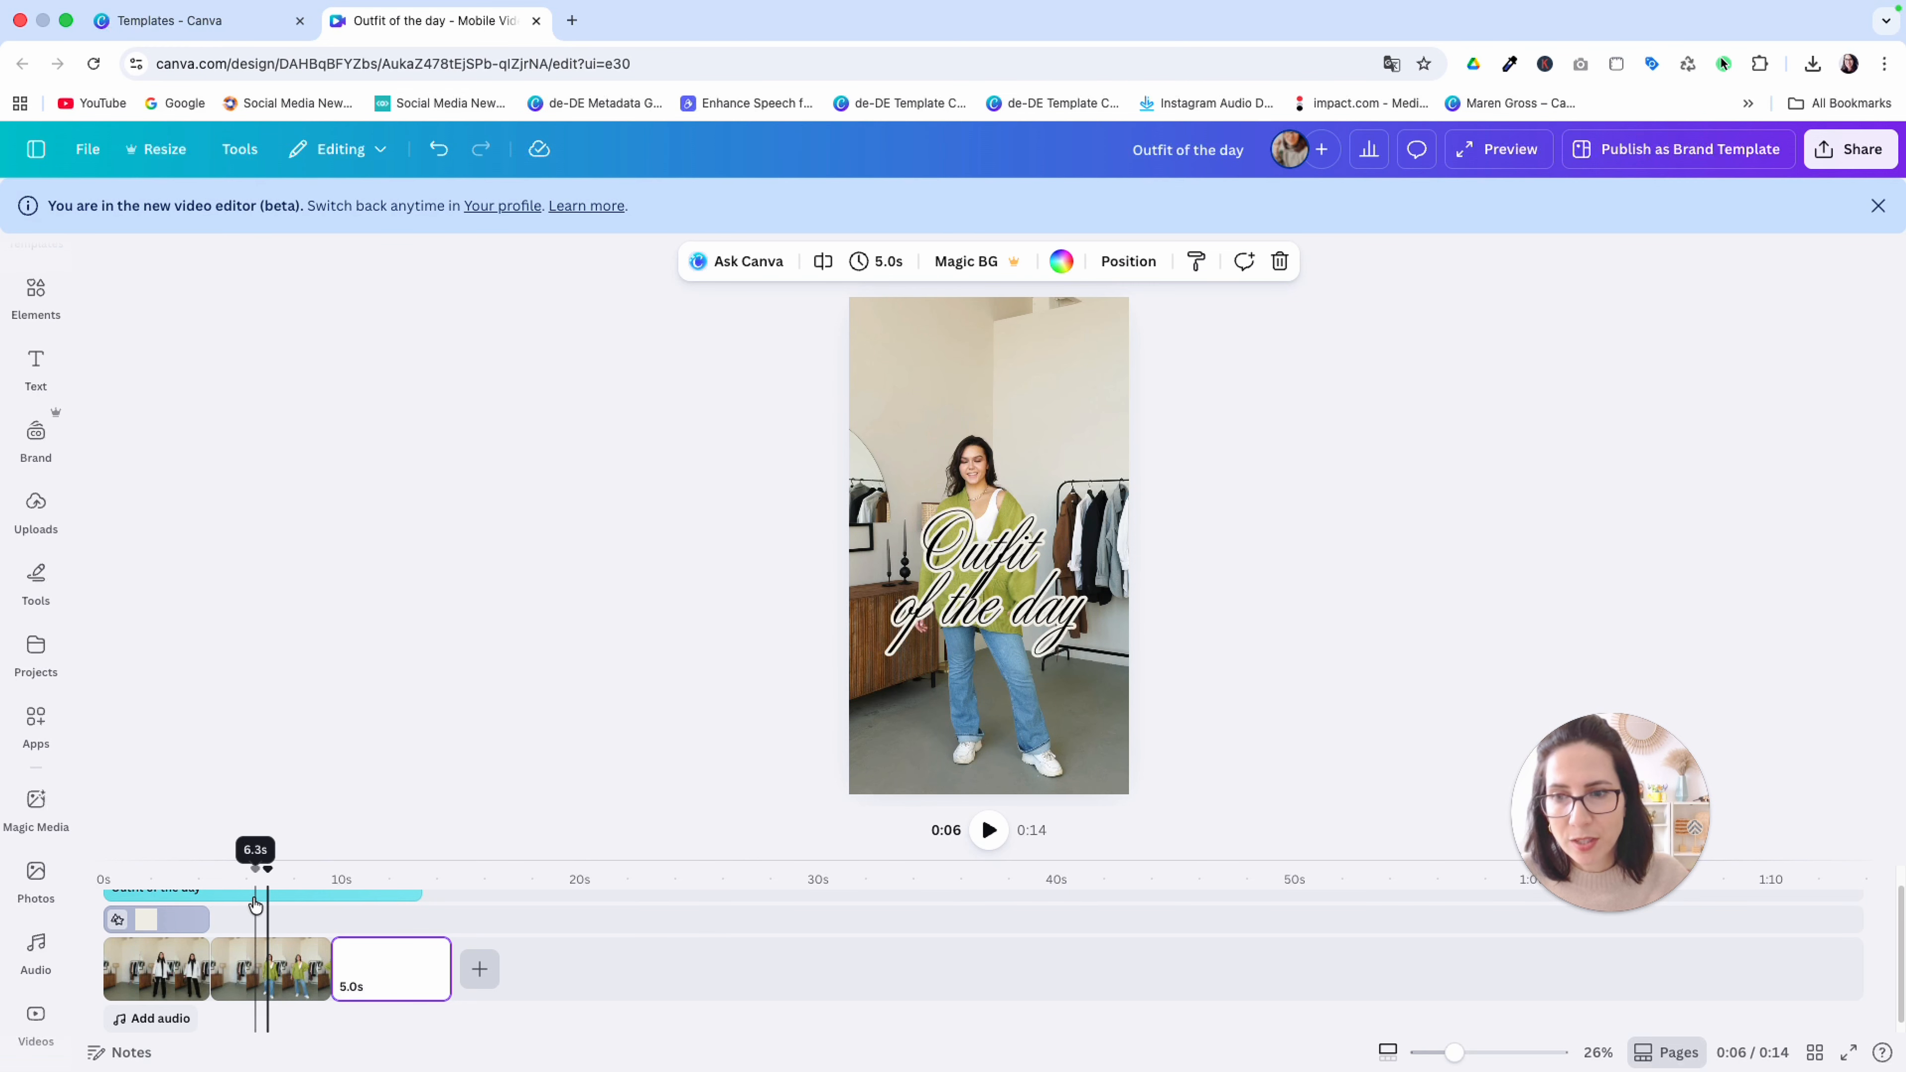
{"action": "scroll", "coordinate": [272, 901], "scroll_direction": "up", "scroll_amount": 1}
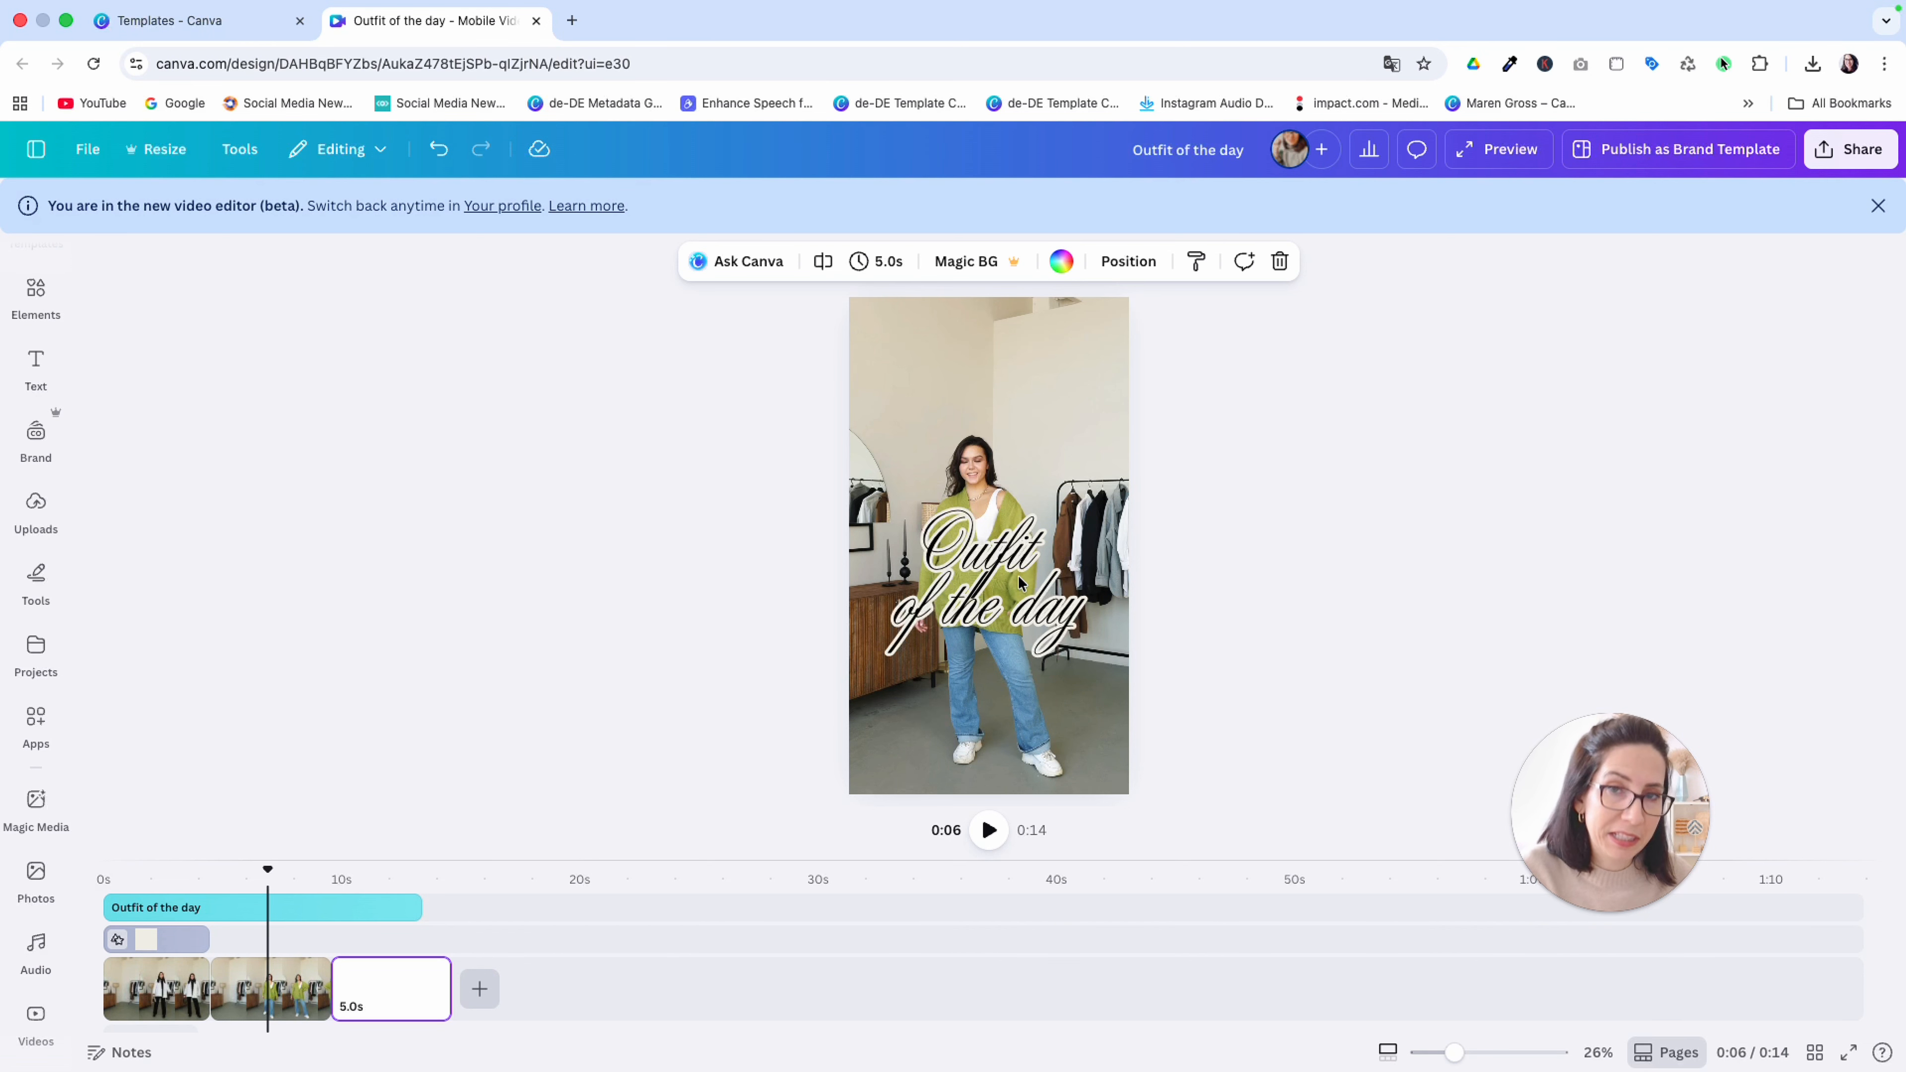
Duplicate the "MY OFFICE LOOK" label and place the copy directly after the original, at the start of the green-cardigan clip
{"action": "left_click", "coordinate": [169, 880]}
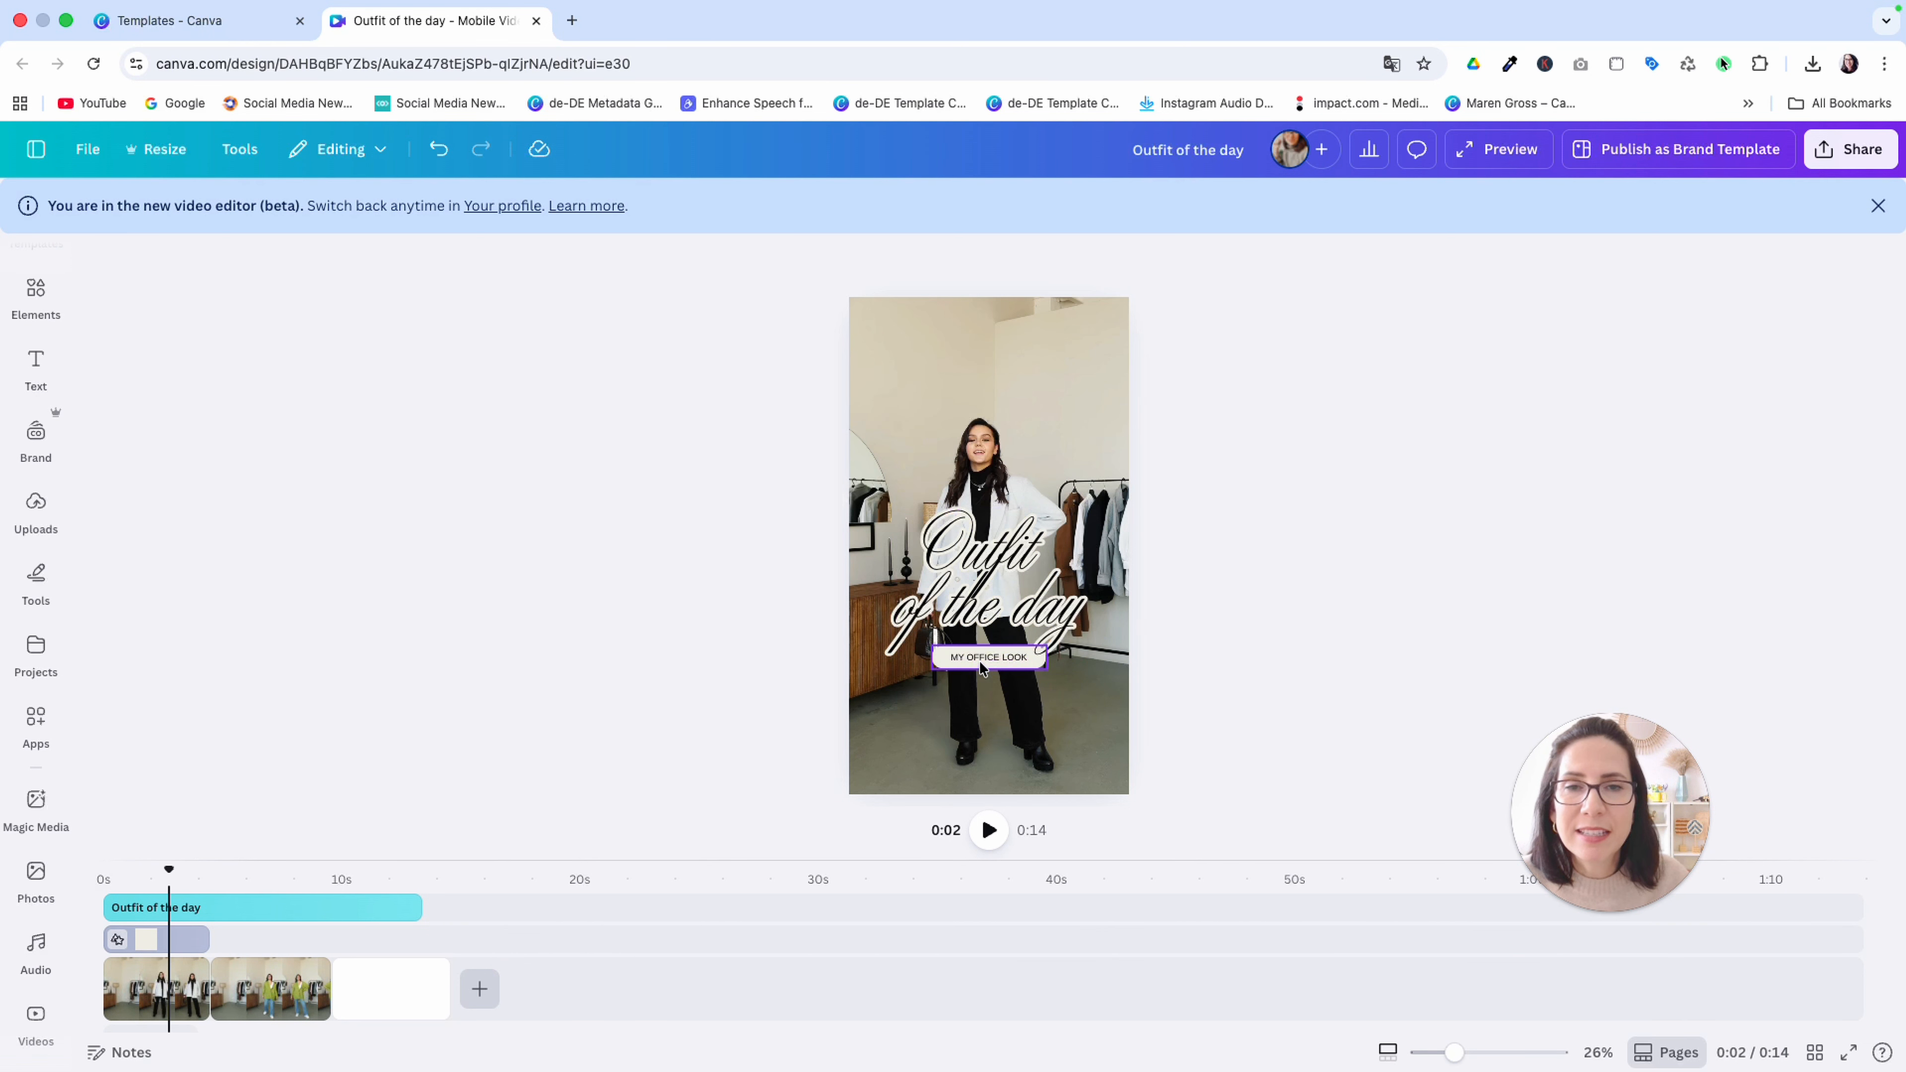
{"action": "left_click", "coordinate": [980, 663]}
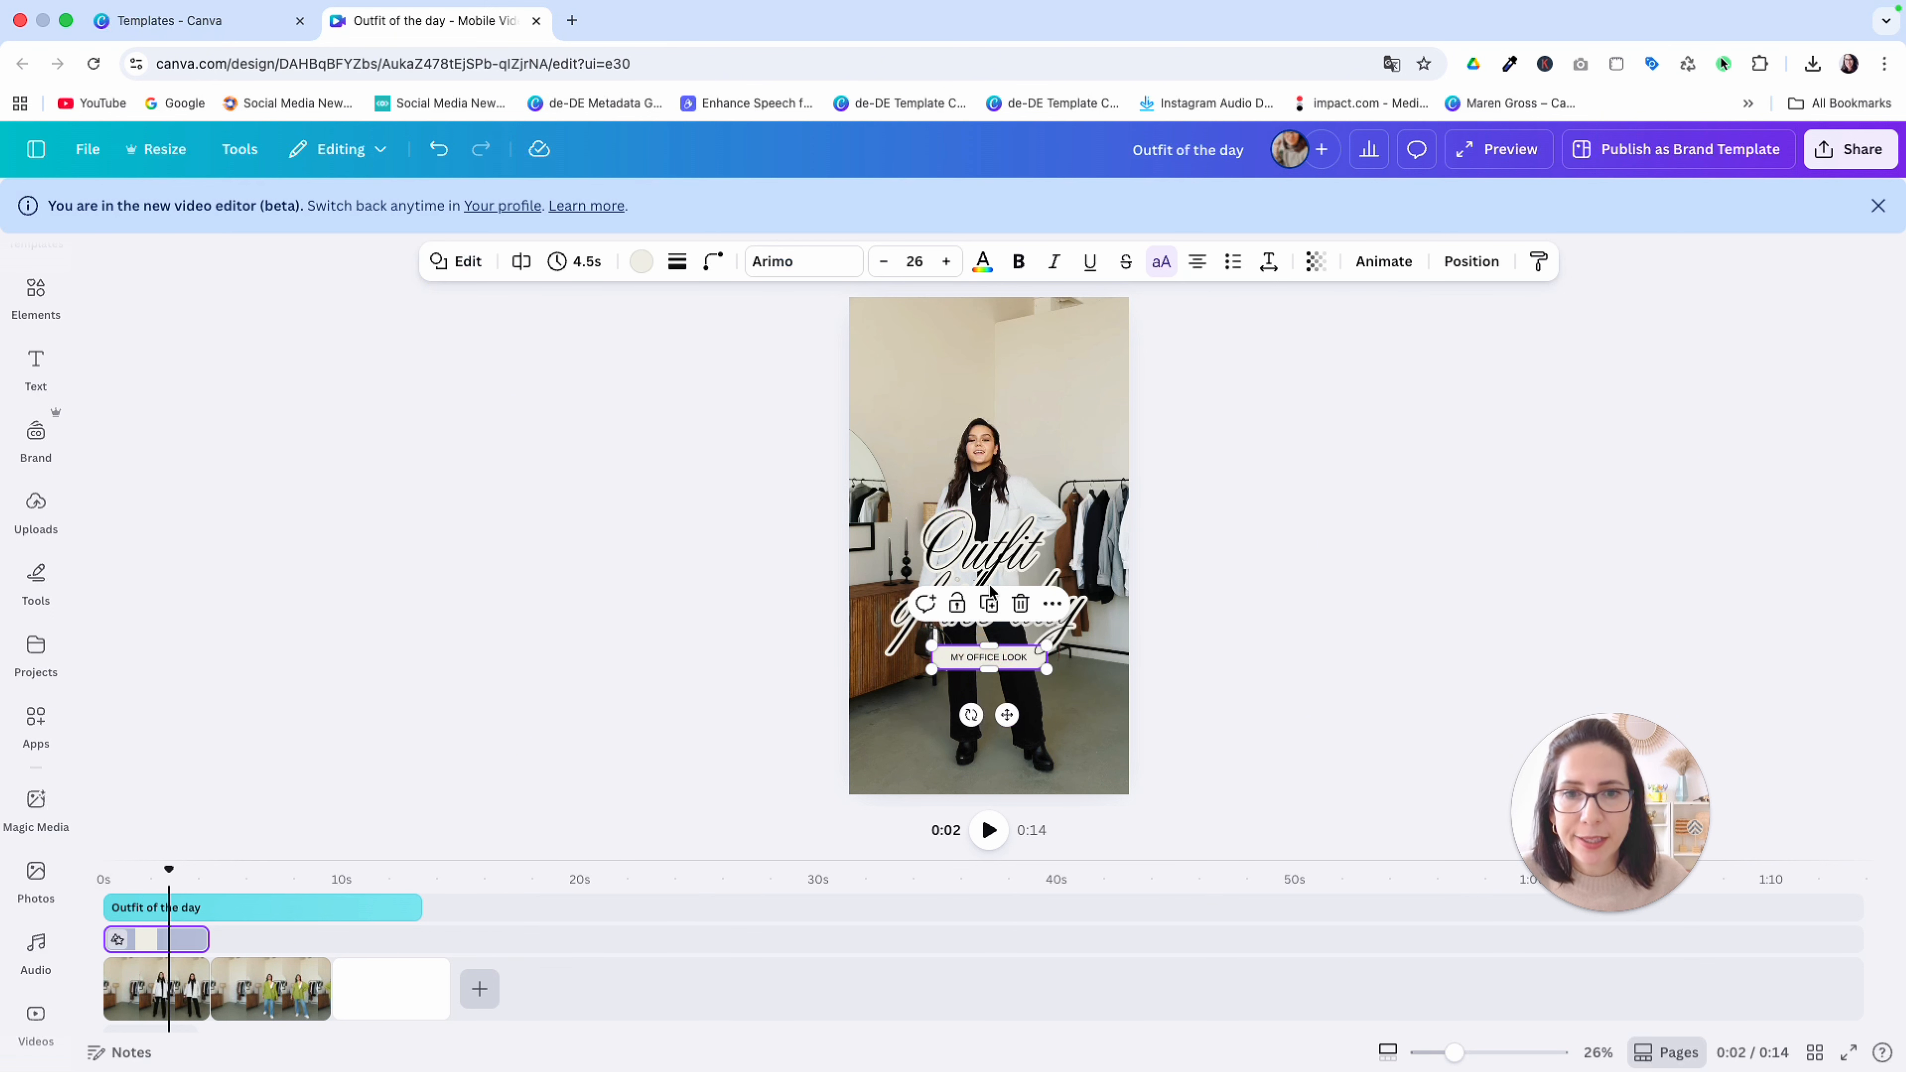
{"action": "left_click", "coordinate": [989, 605]}
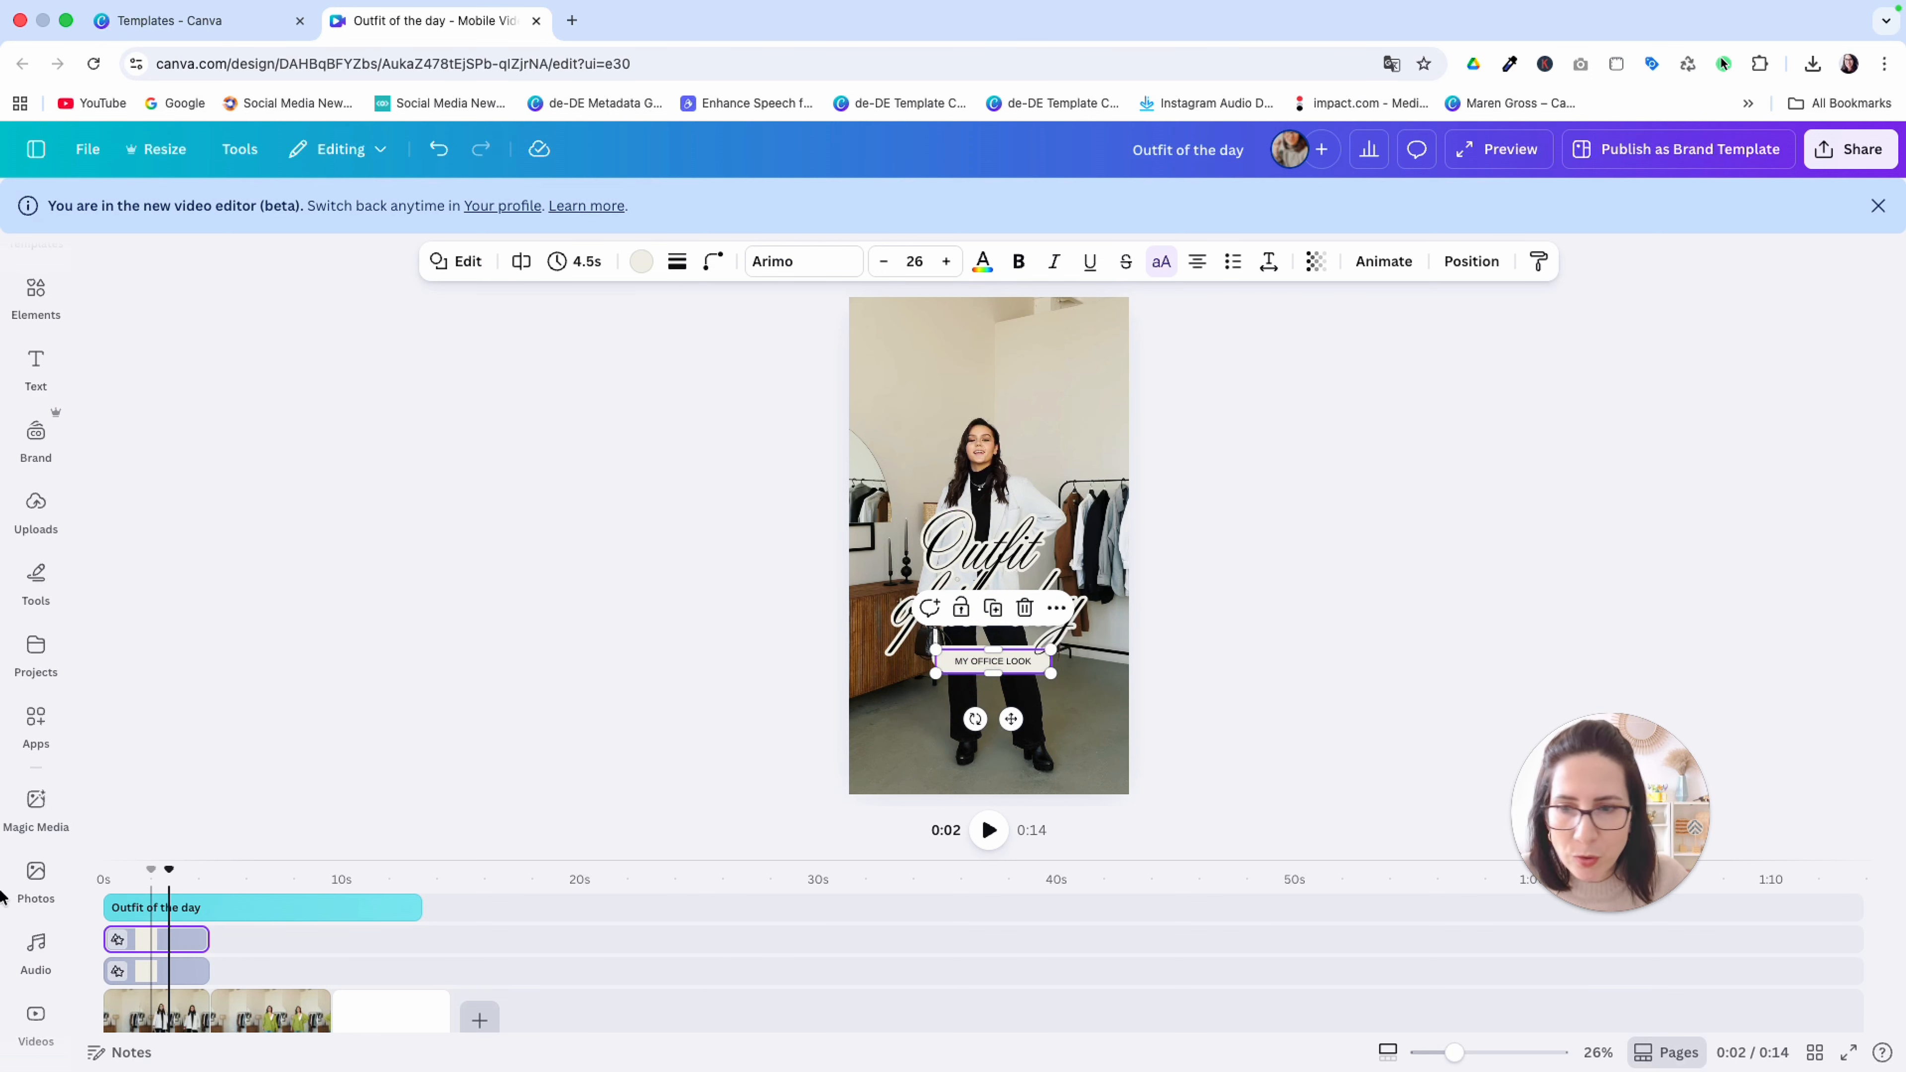
{"action": "left_click_drag", "start_coordinate": [146, 938], "coordinate": [255, 975]}
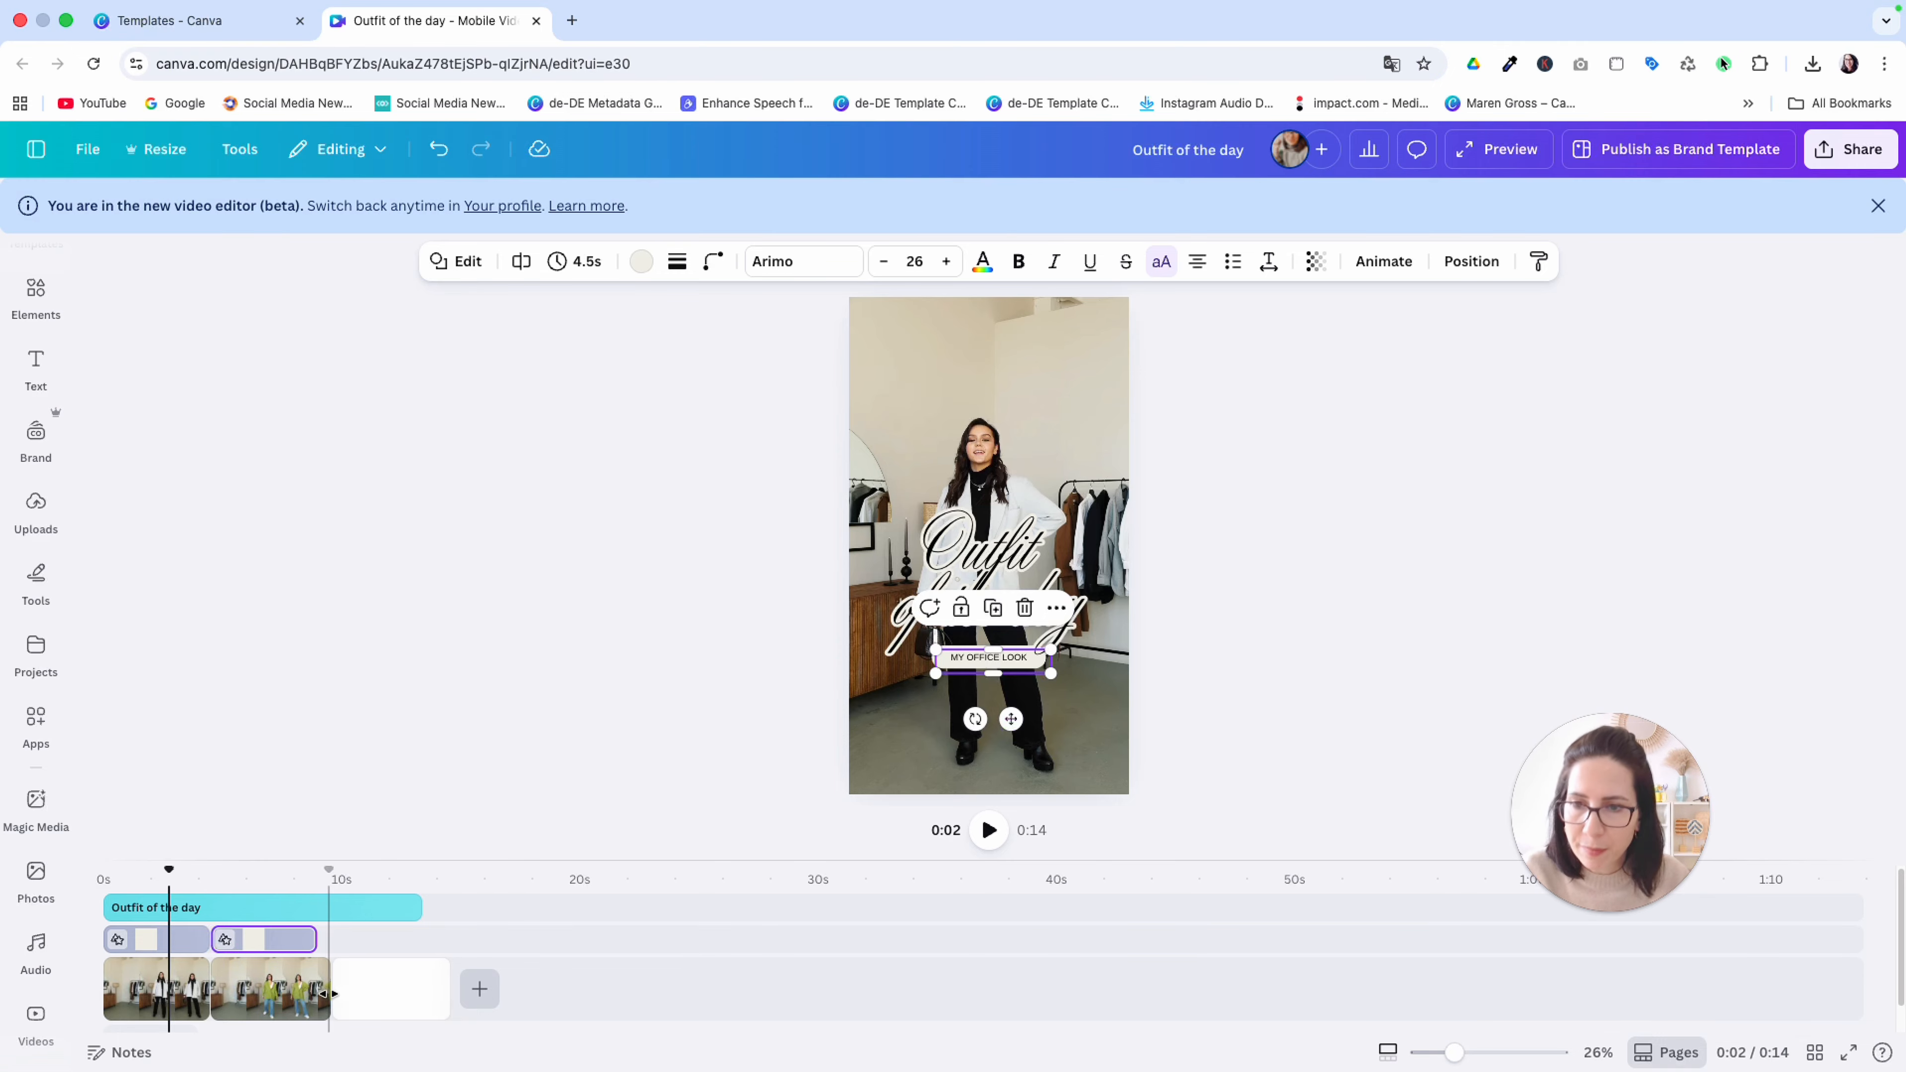
Extend the copied label's duration to 5.0 seconds so it ends together with the green-cardigan clip
{"action": "left_click", "coordinate": [283, 986]}
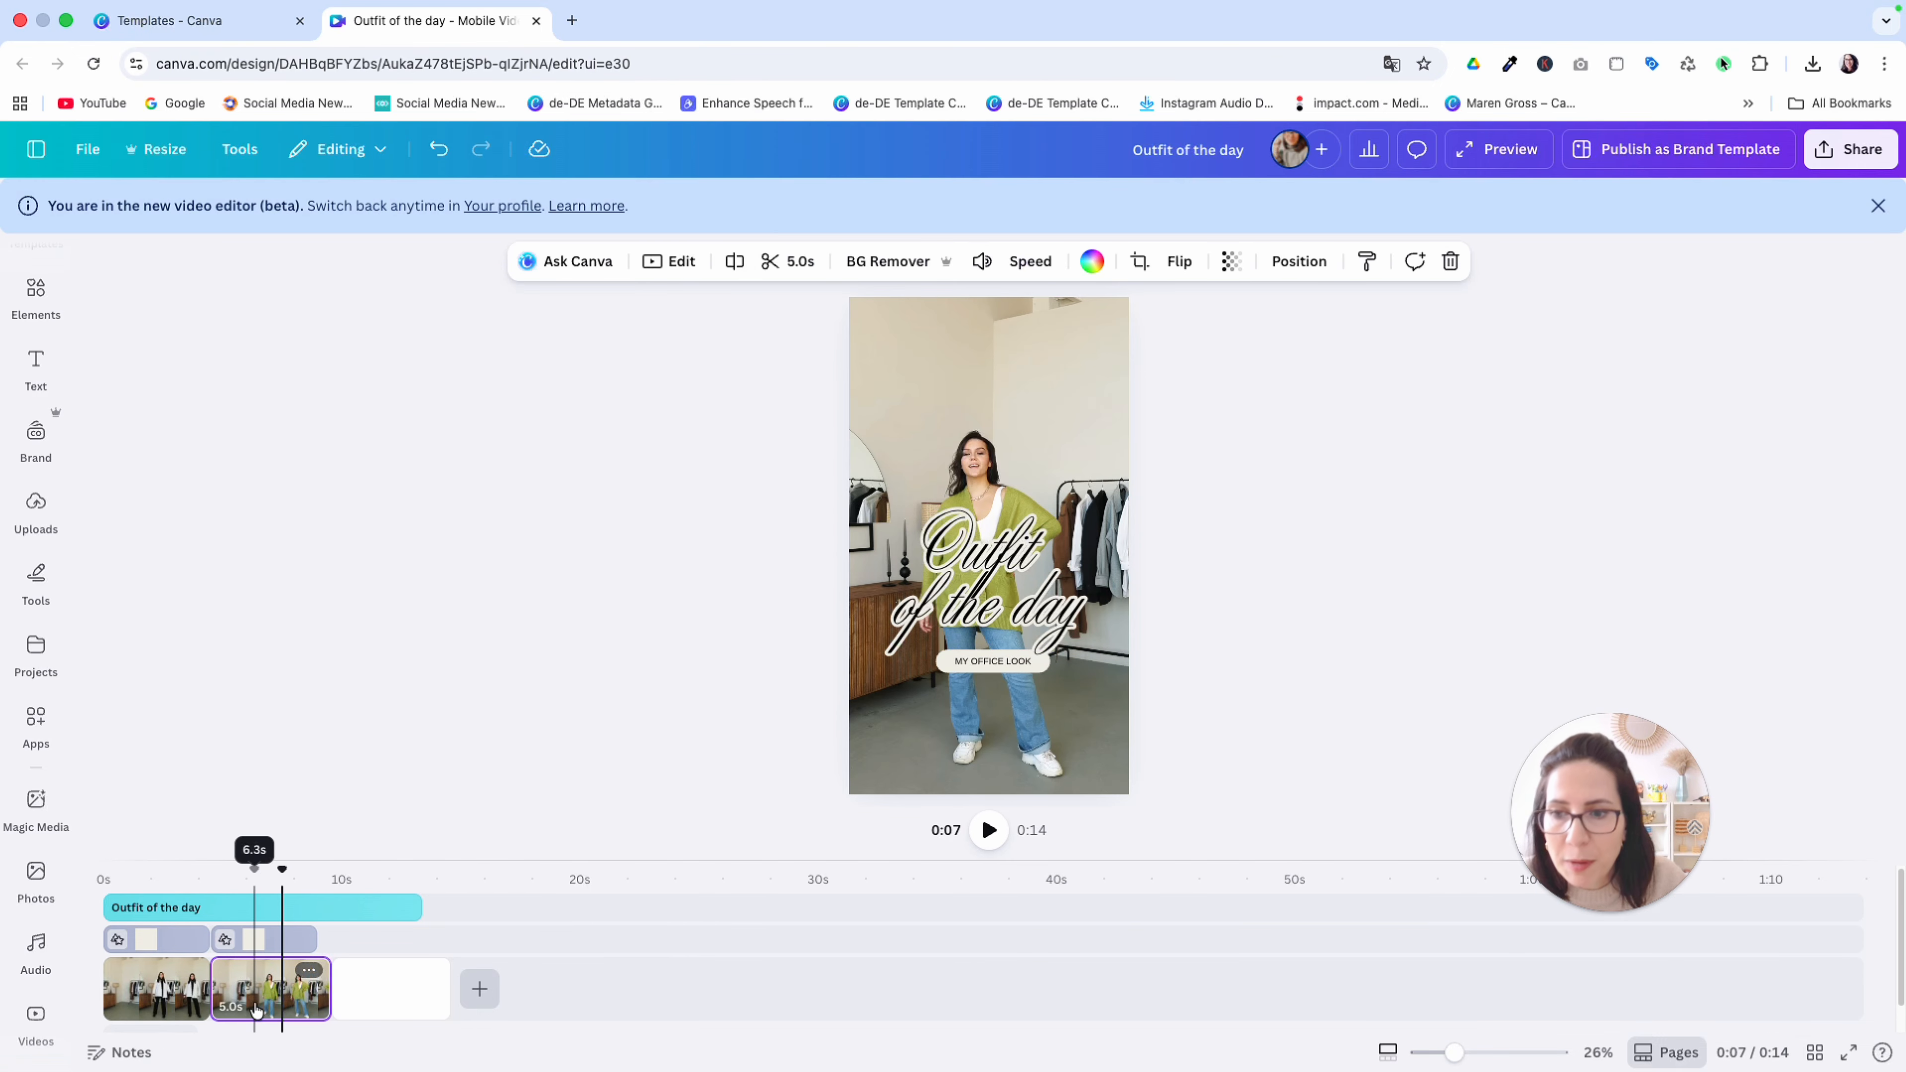
{"action": "left_click", "coordinate": [168, 1006]}
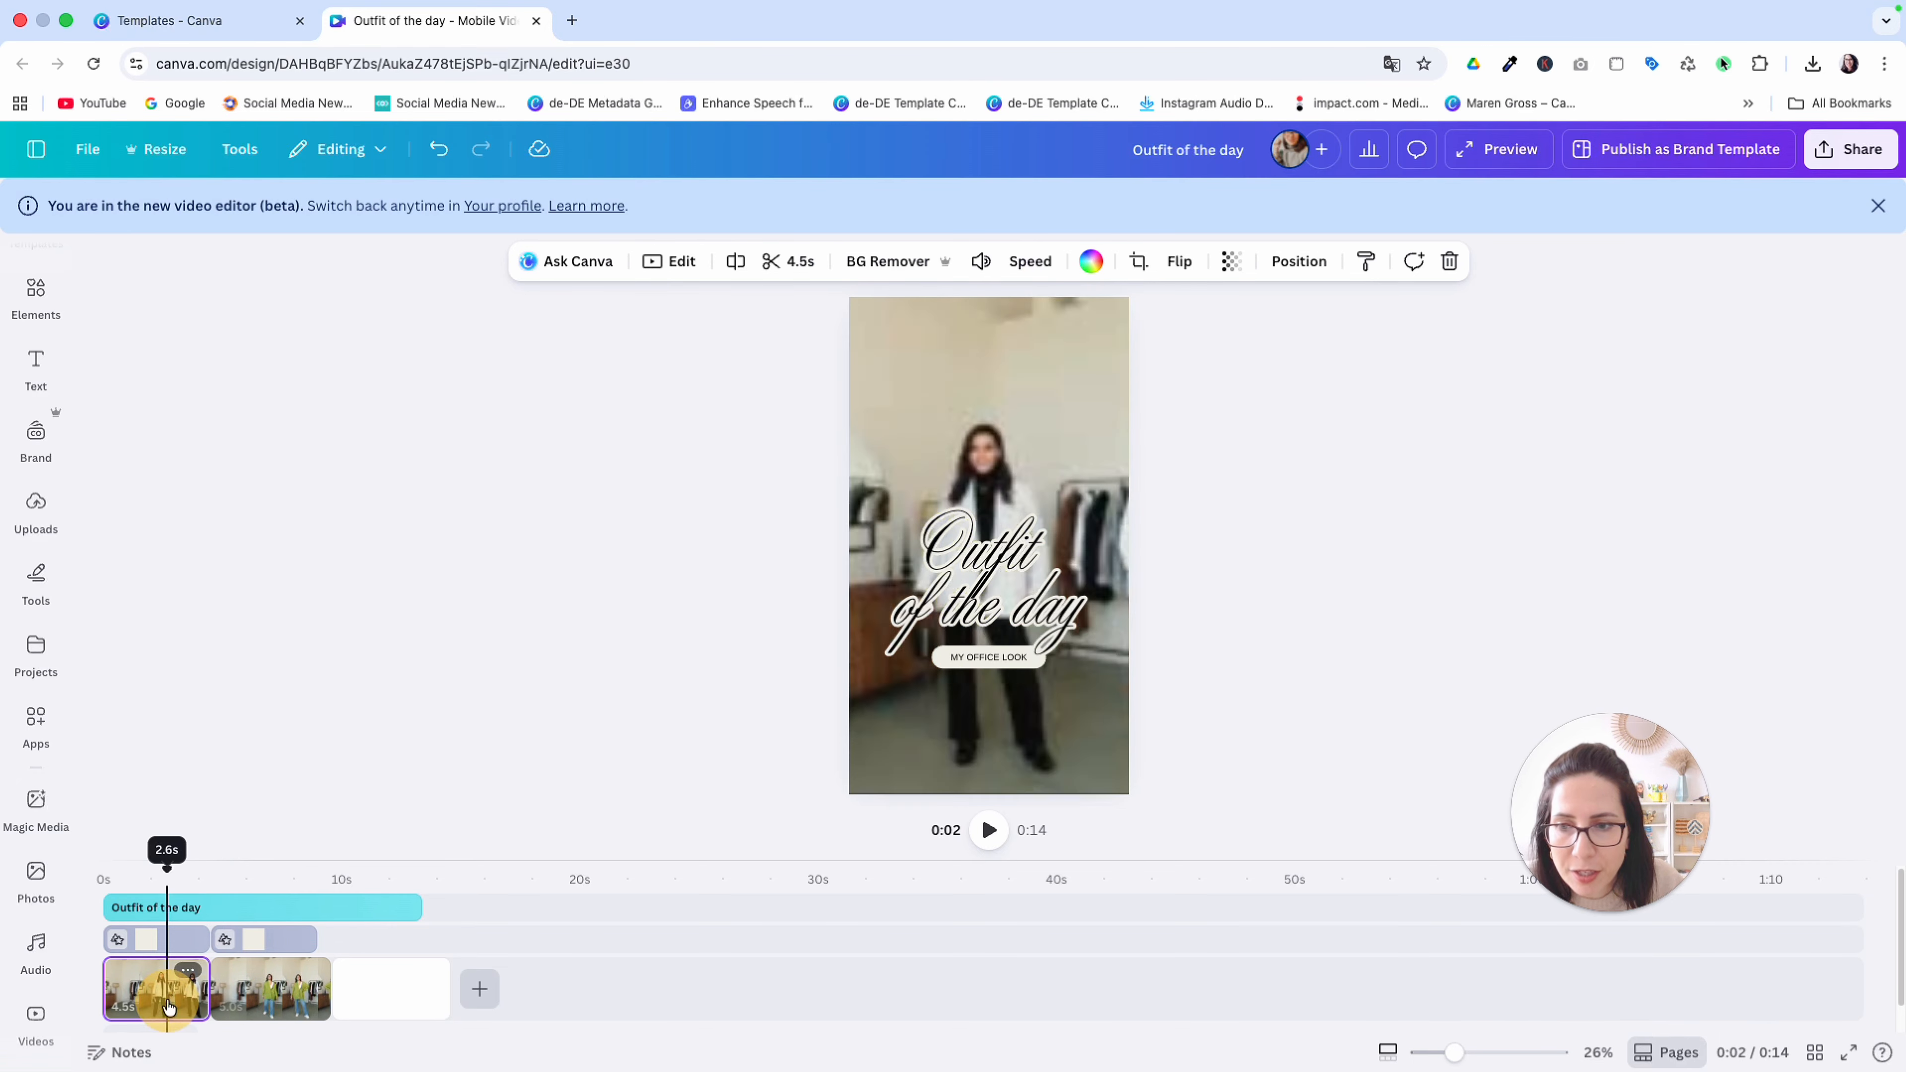
{"action": "left_click", "coordinate": [262, 994]}
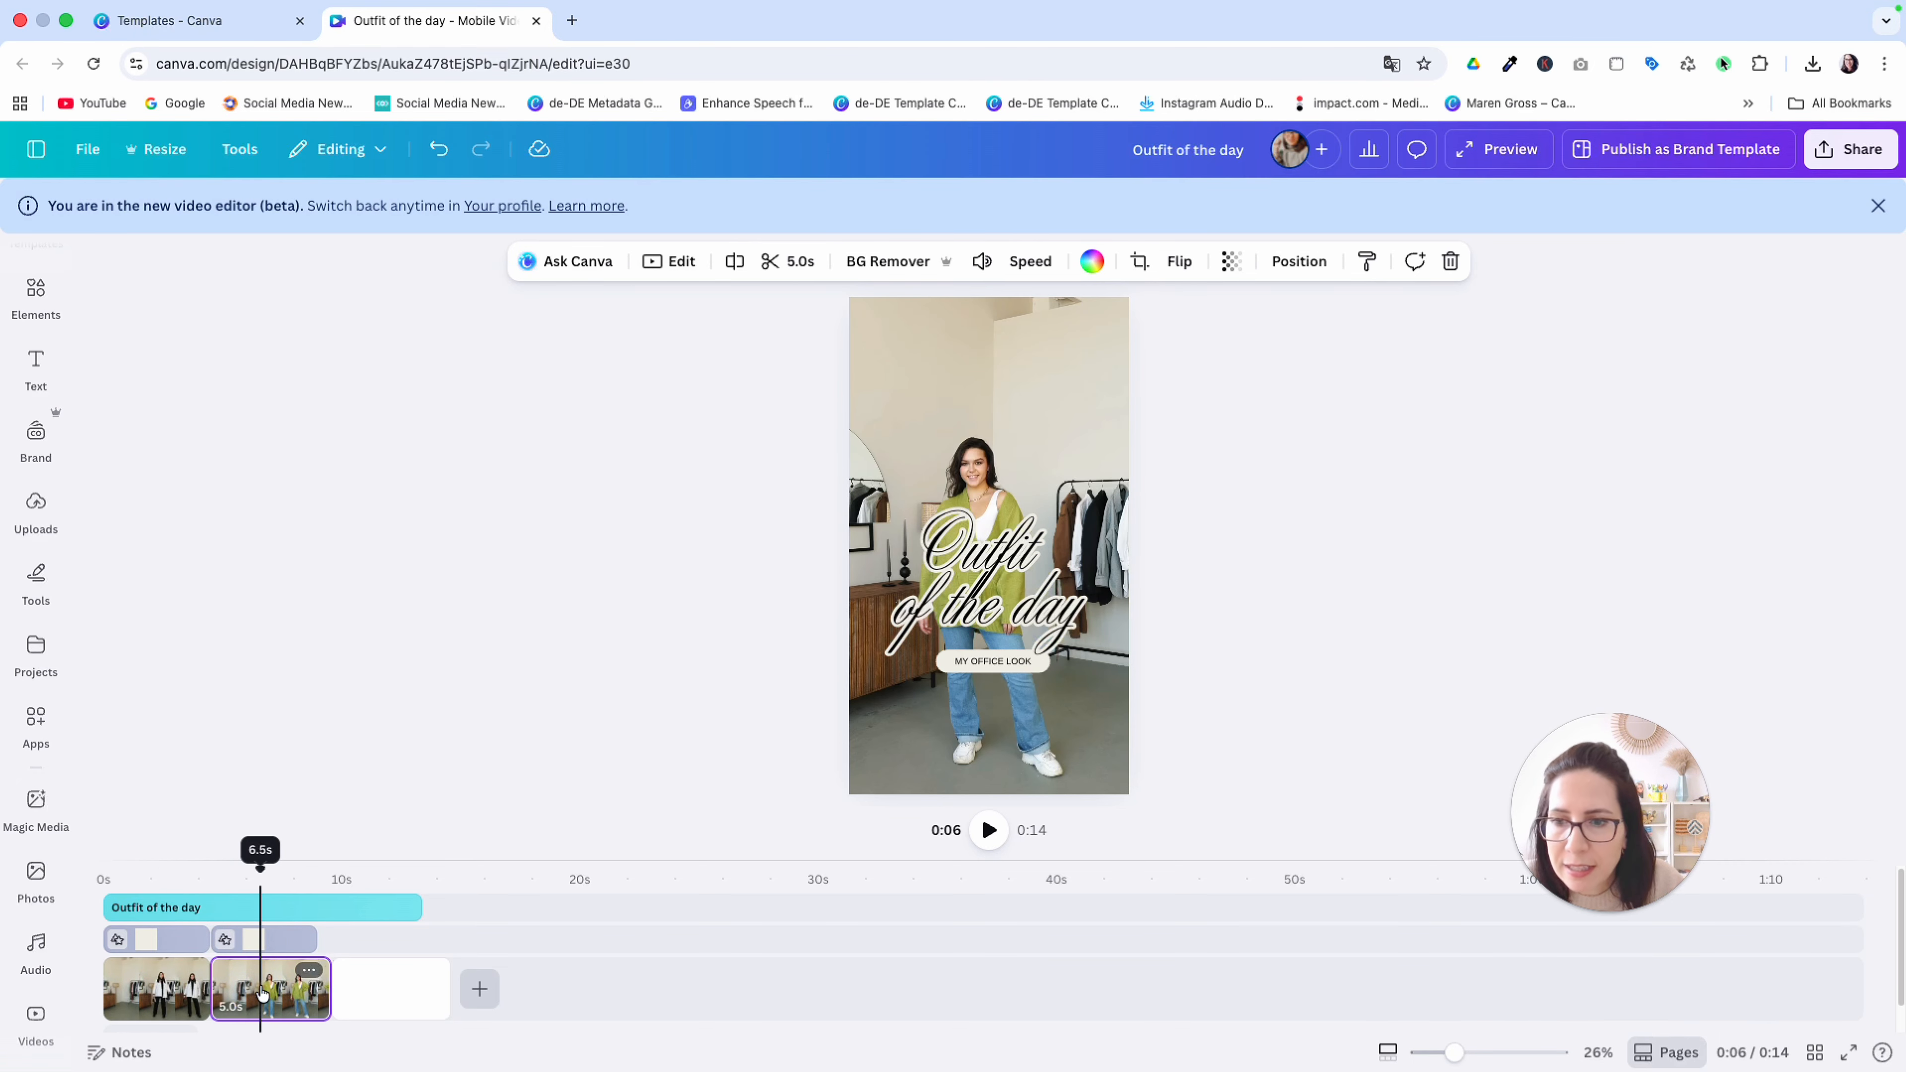
{"action": "left_click", "coordinate": [289, 939]}
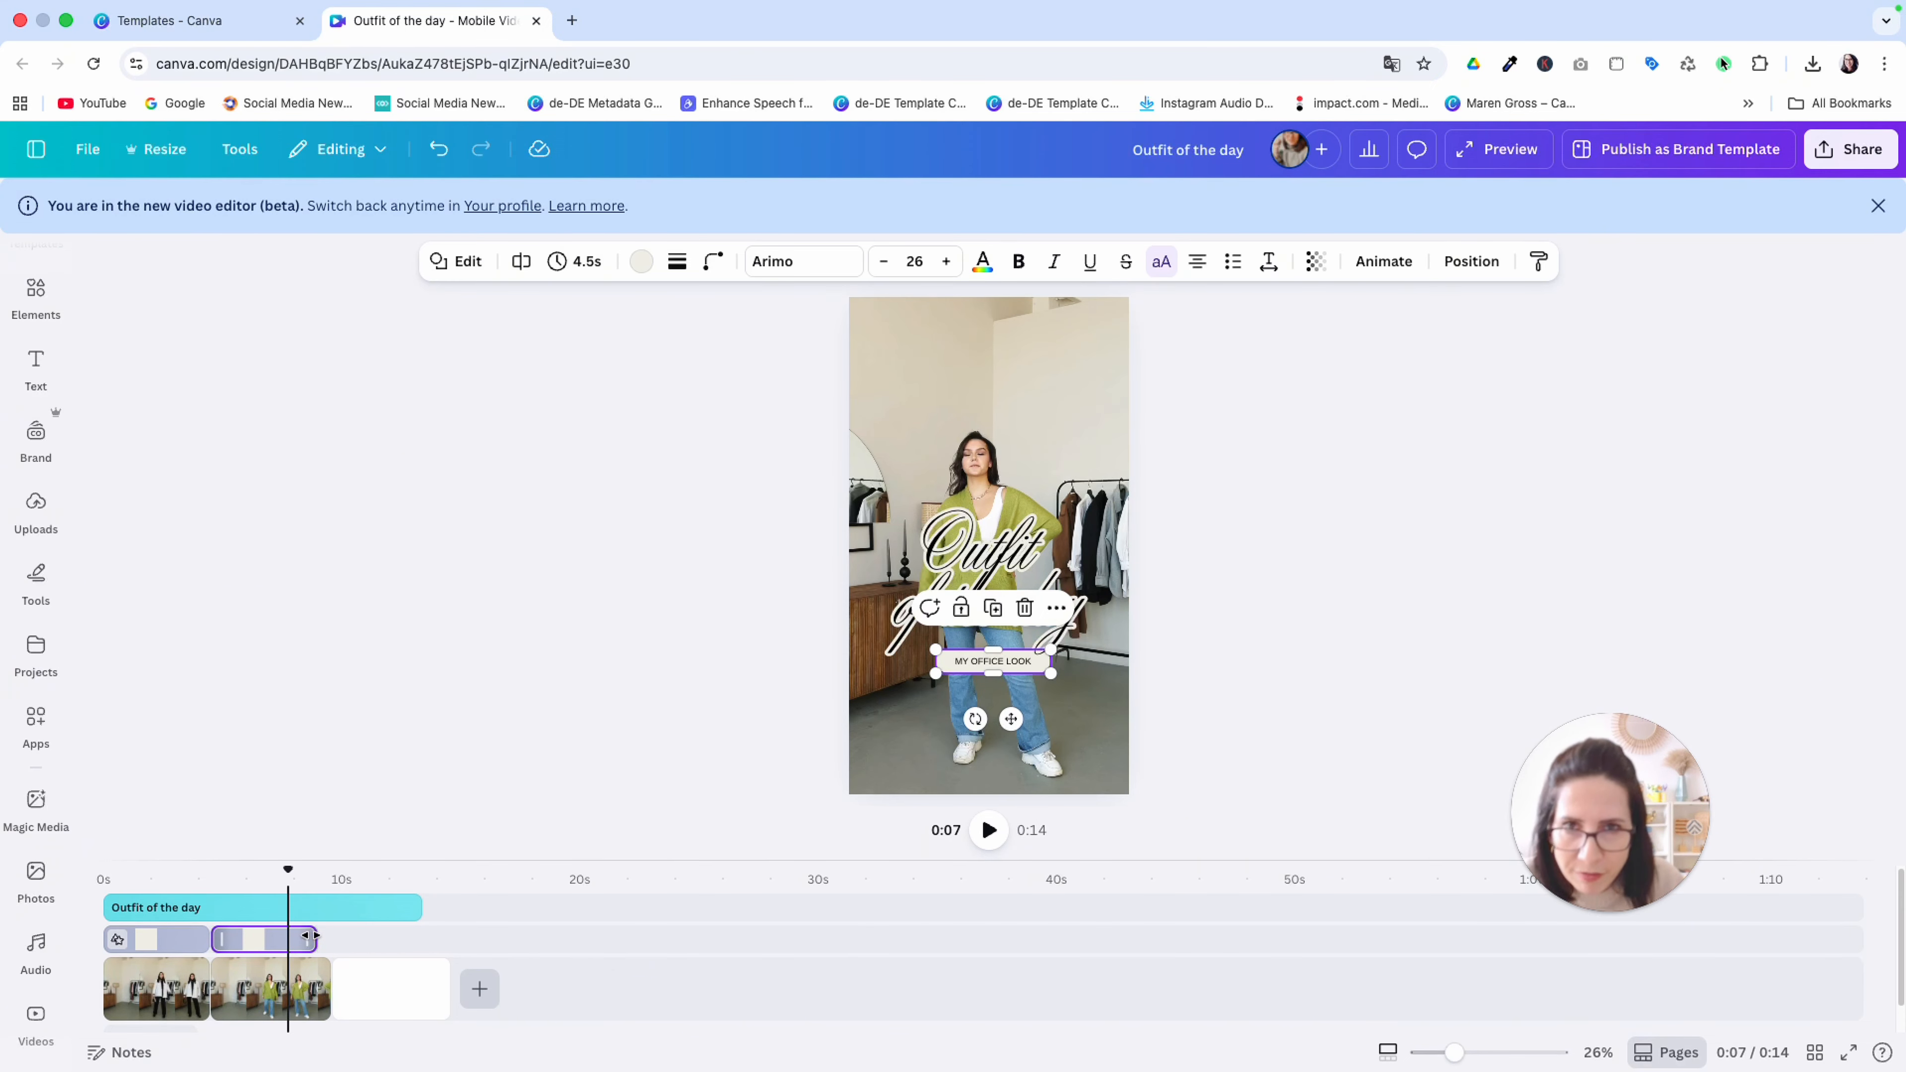
{"action": "left_click_drag", "start_coordinate": [308, 936], "coordinate": [330, 939]}
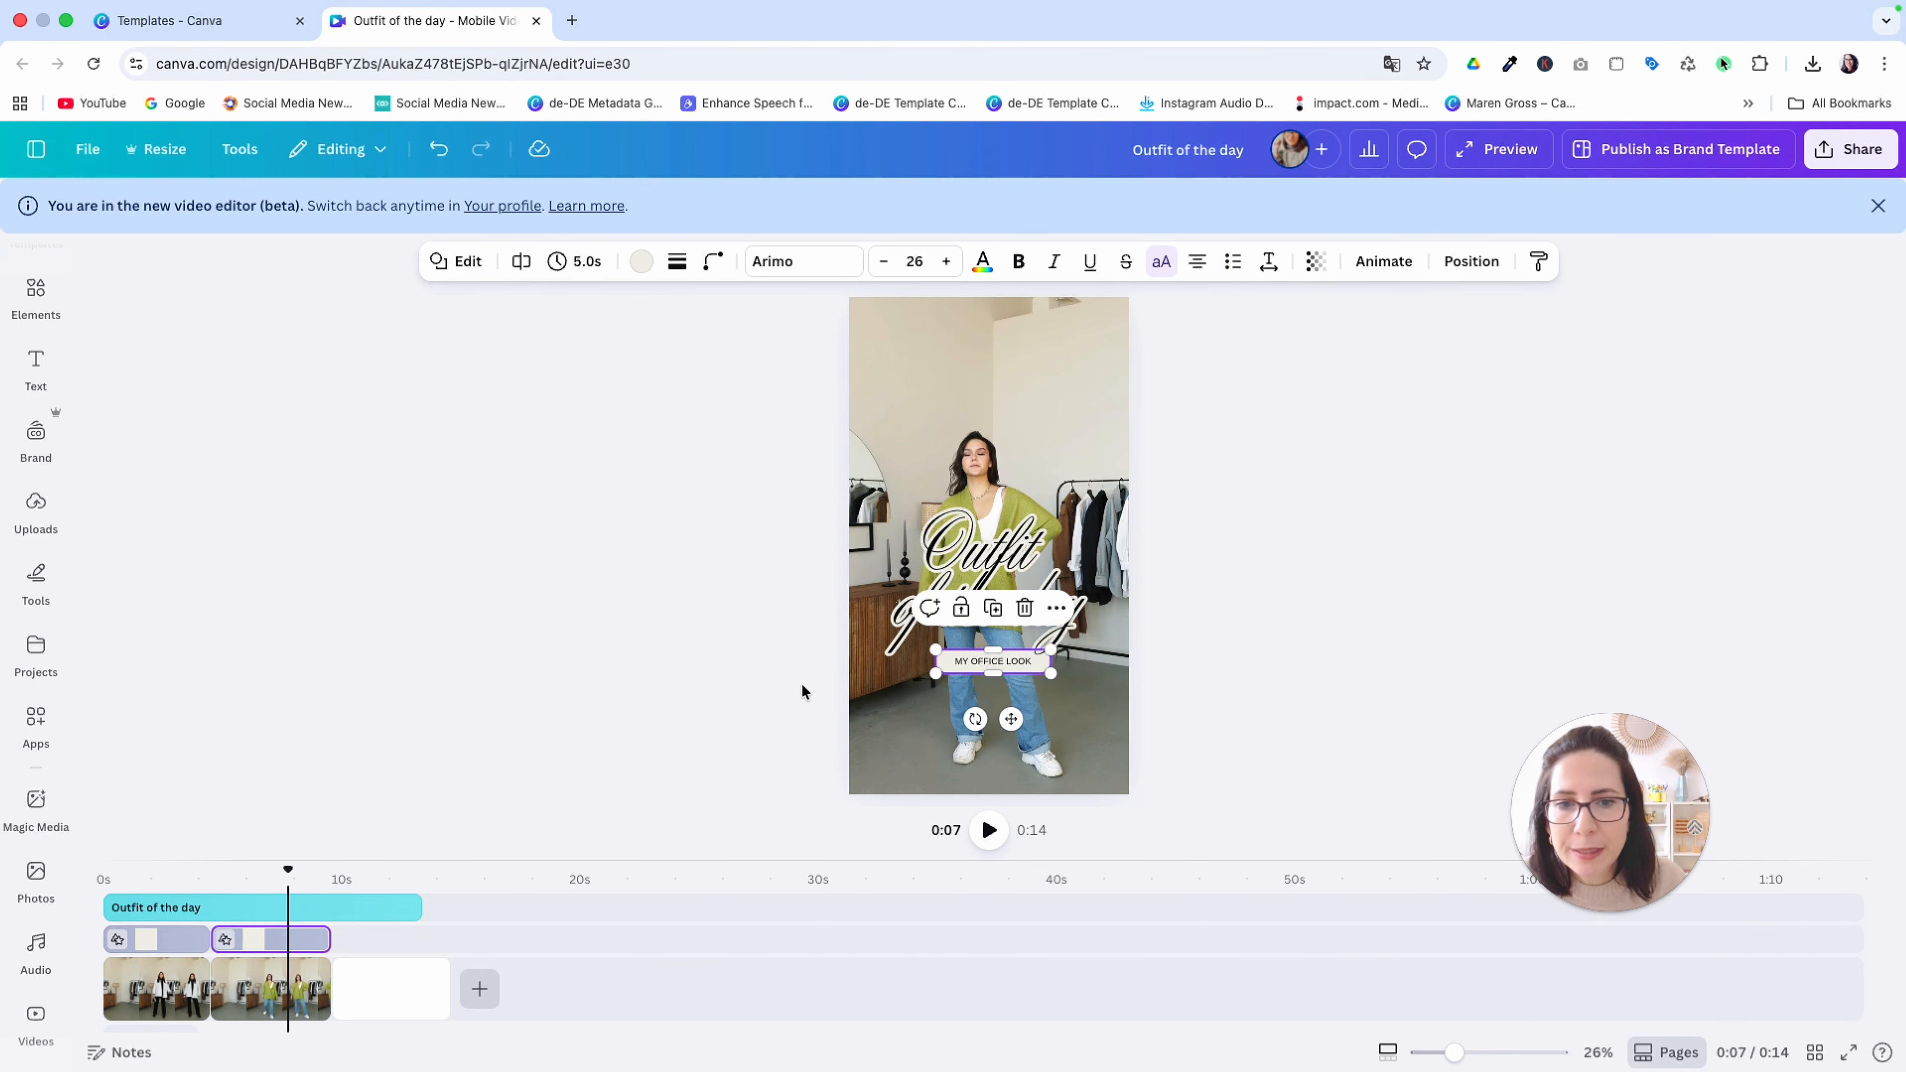
Change the copied label's text to "MY CASUAL LOOK"
{"action": "left_click", "coordinate": [1005, 674]}
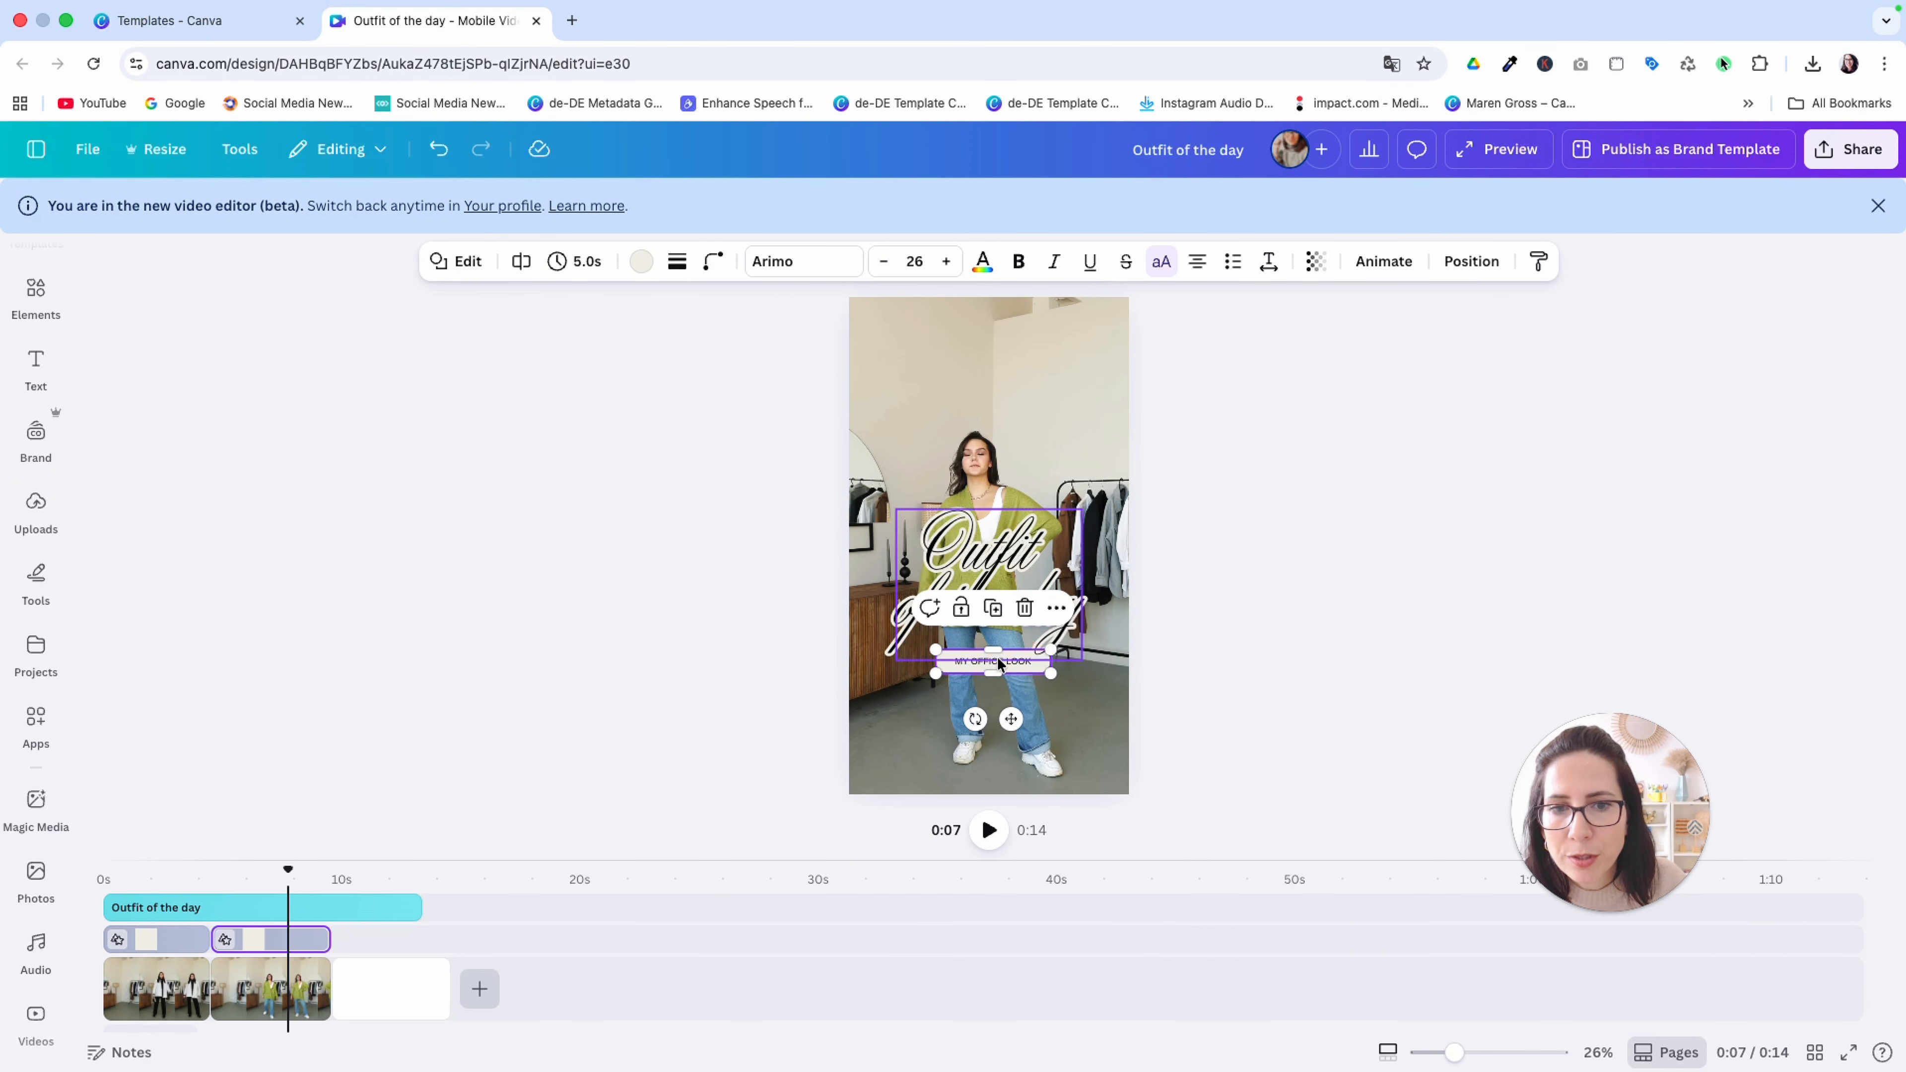
{"action": "left_click", "coordinate": [1002, 668]}
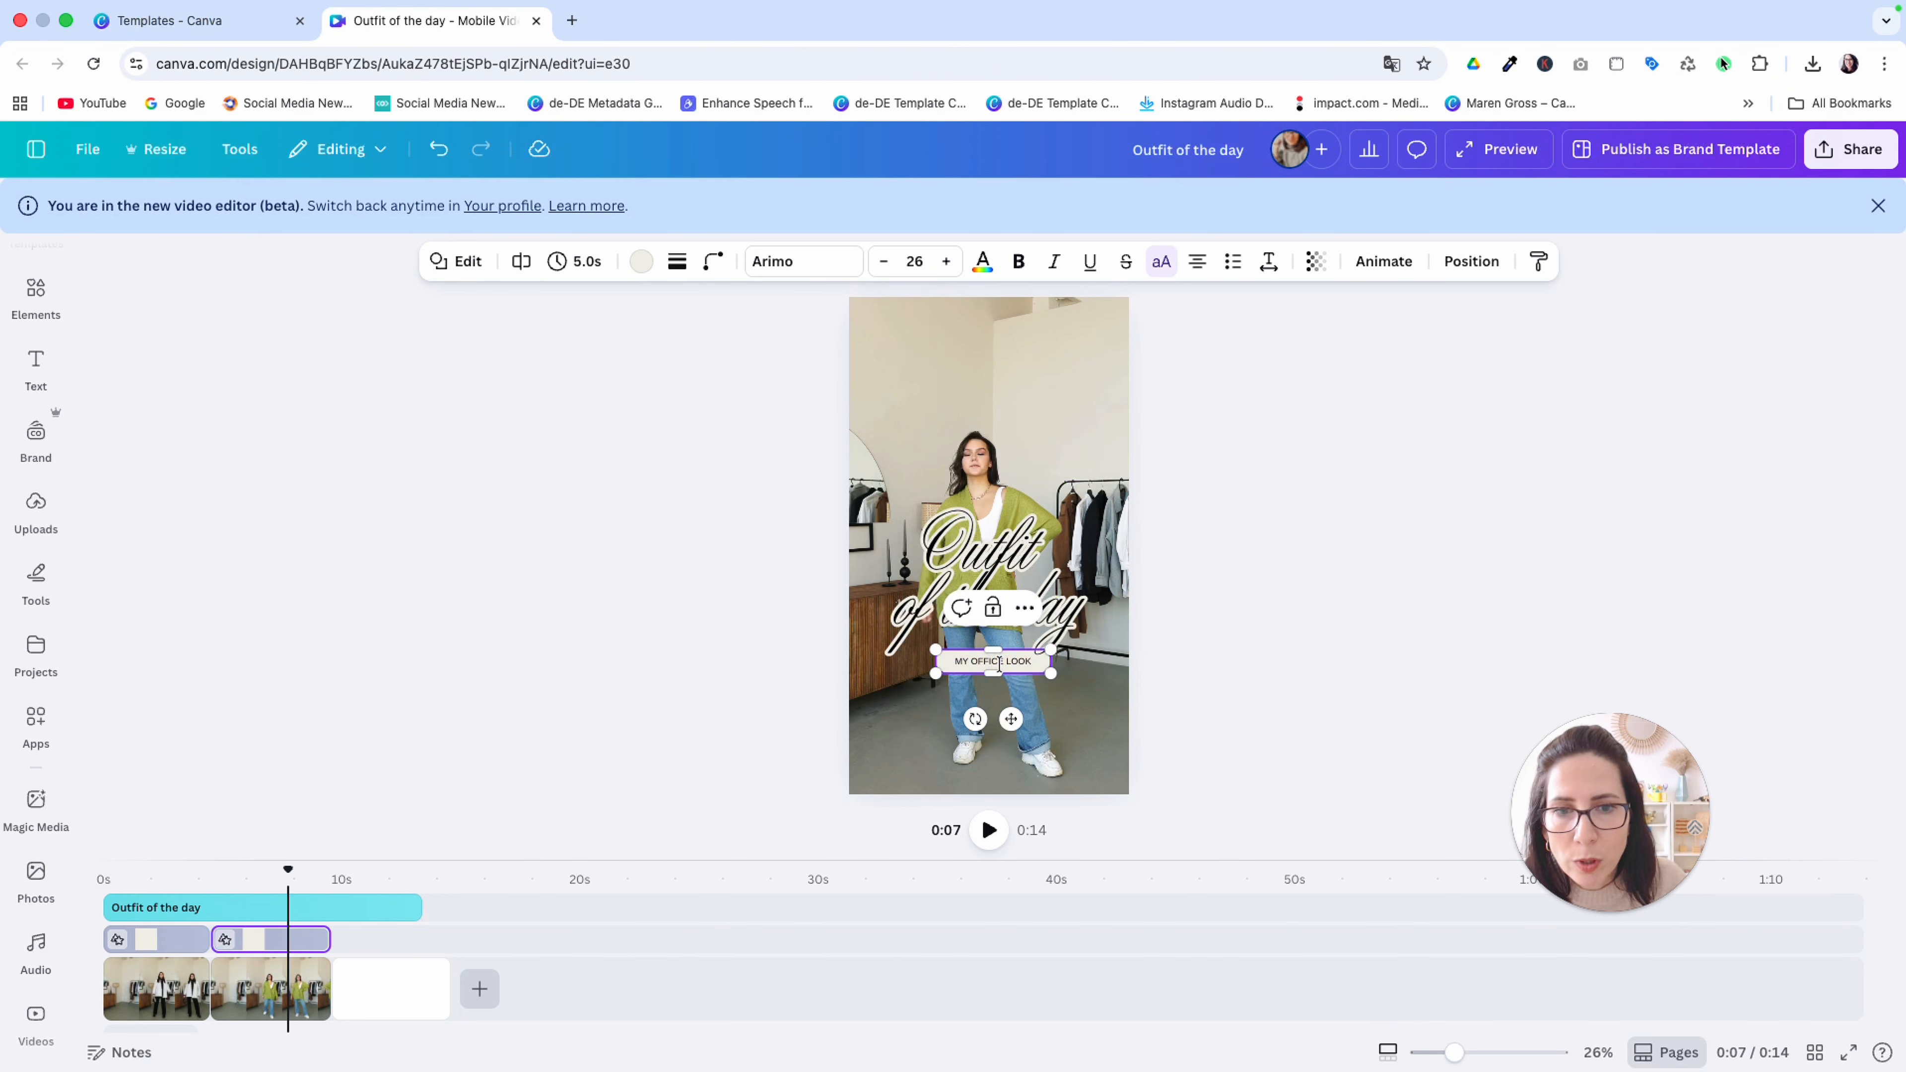
{"action": "key", "text": "BackSpace"}
{"action": "key", "text": "BackSpace"}
{"action": "key", "text": "BackSpace"}
{"action": "type", "text": "CASUAL"}
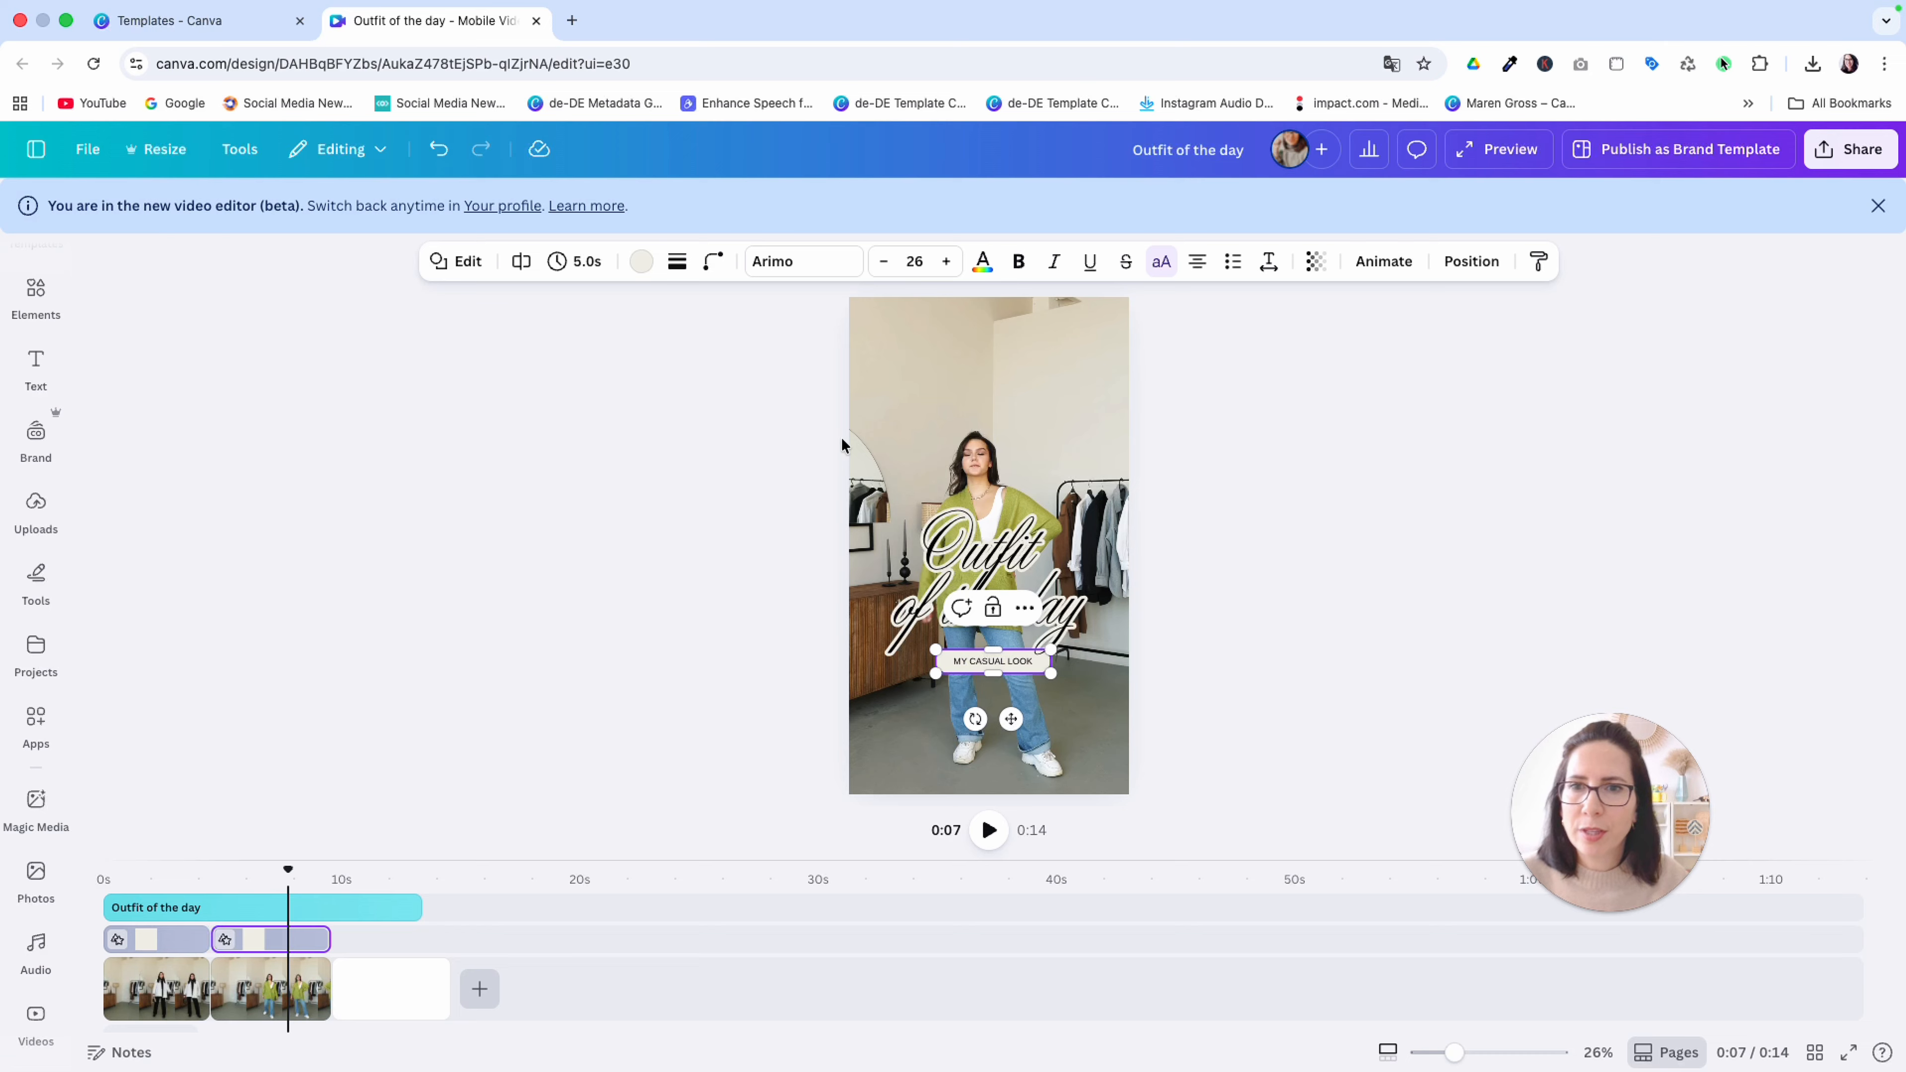
Give the "MY CASUAL LOOK" label a black fill and set its text to the light beige document color
{"action": "left_click", "coordinate": [639, 260]}
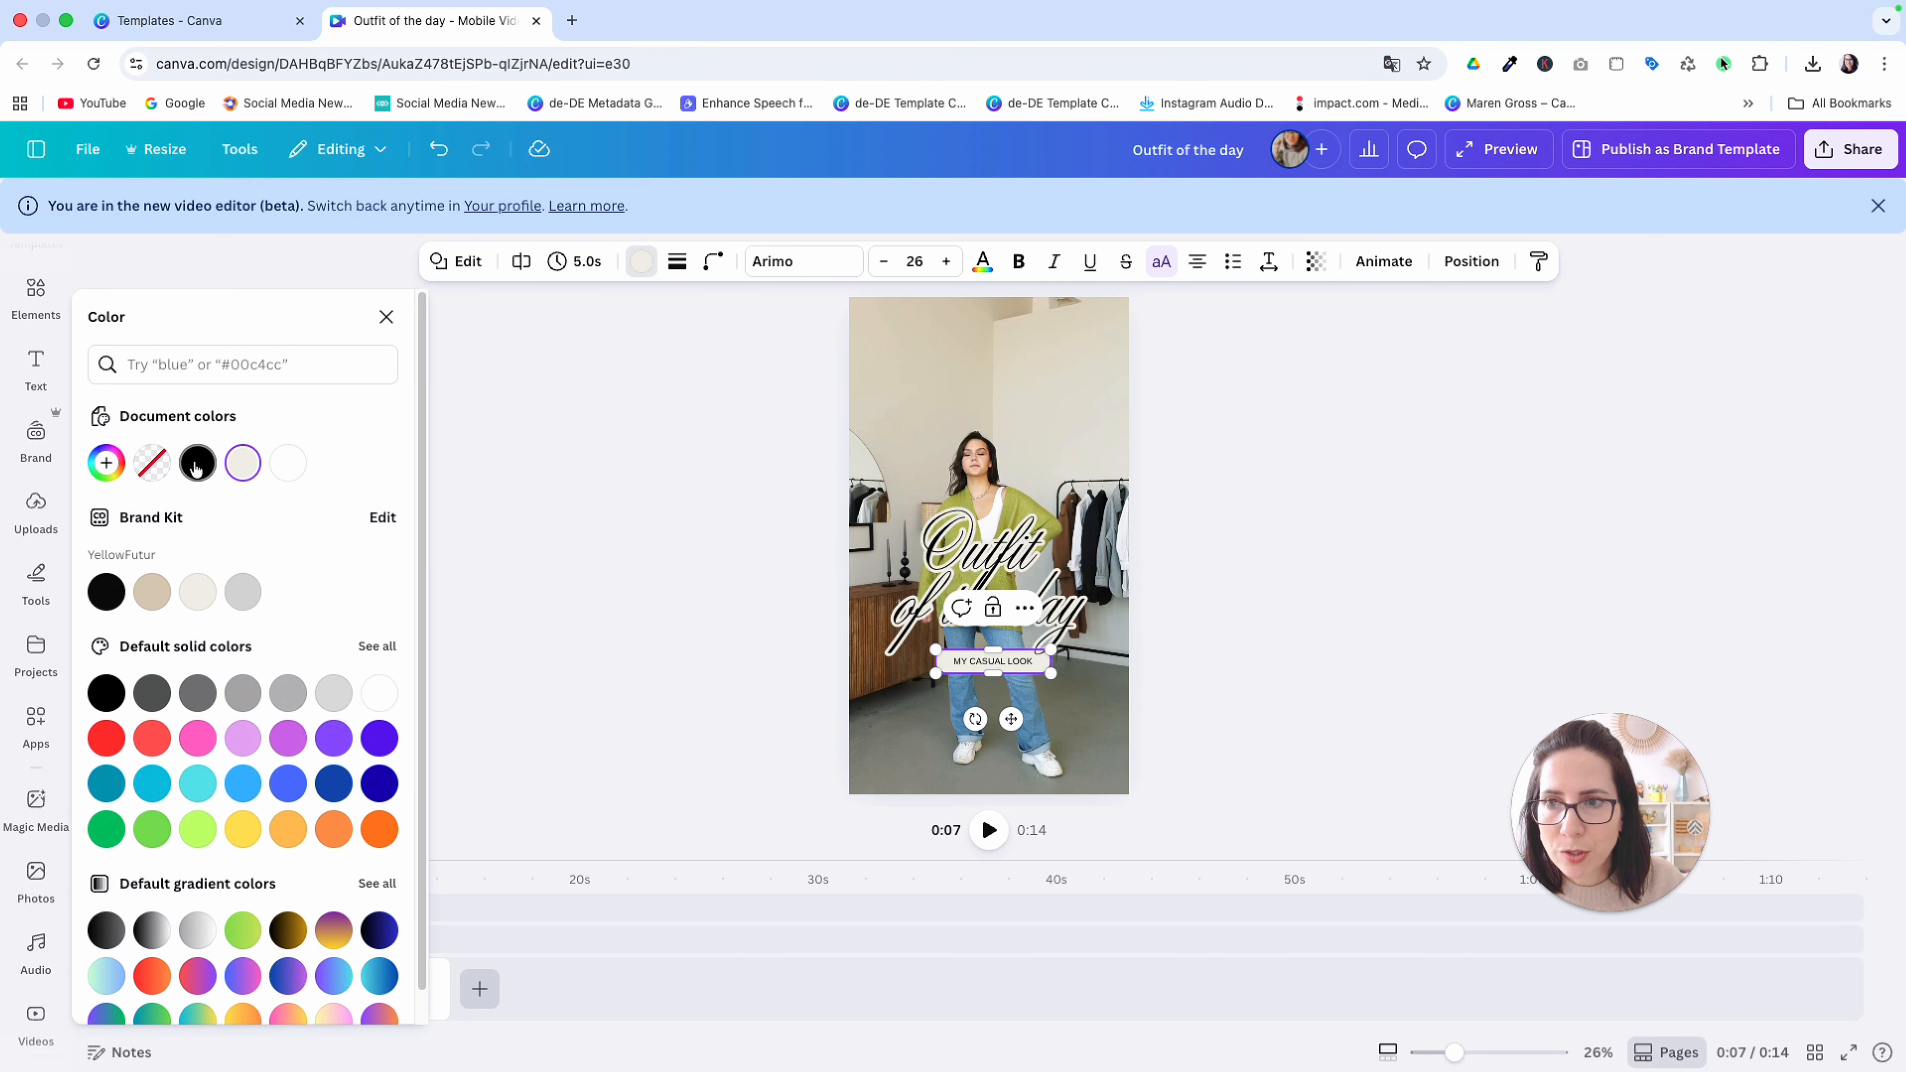
{"action": "left_click", "coordinate": [197, 463]}
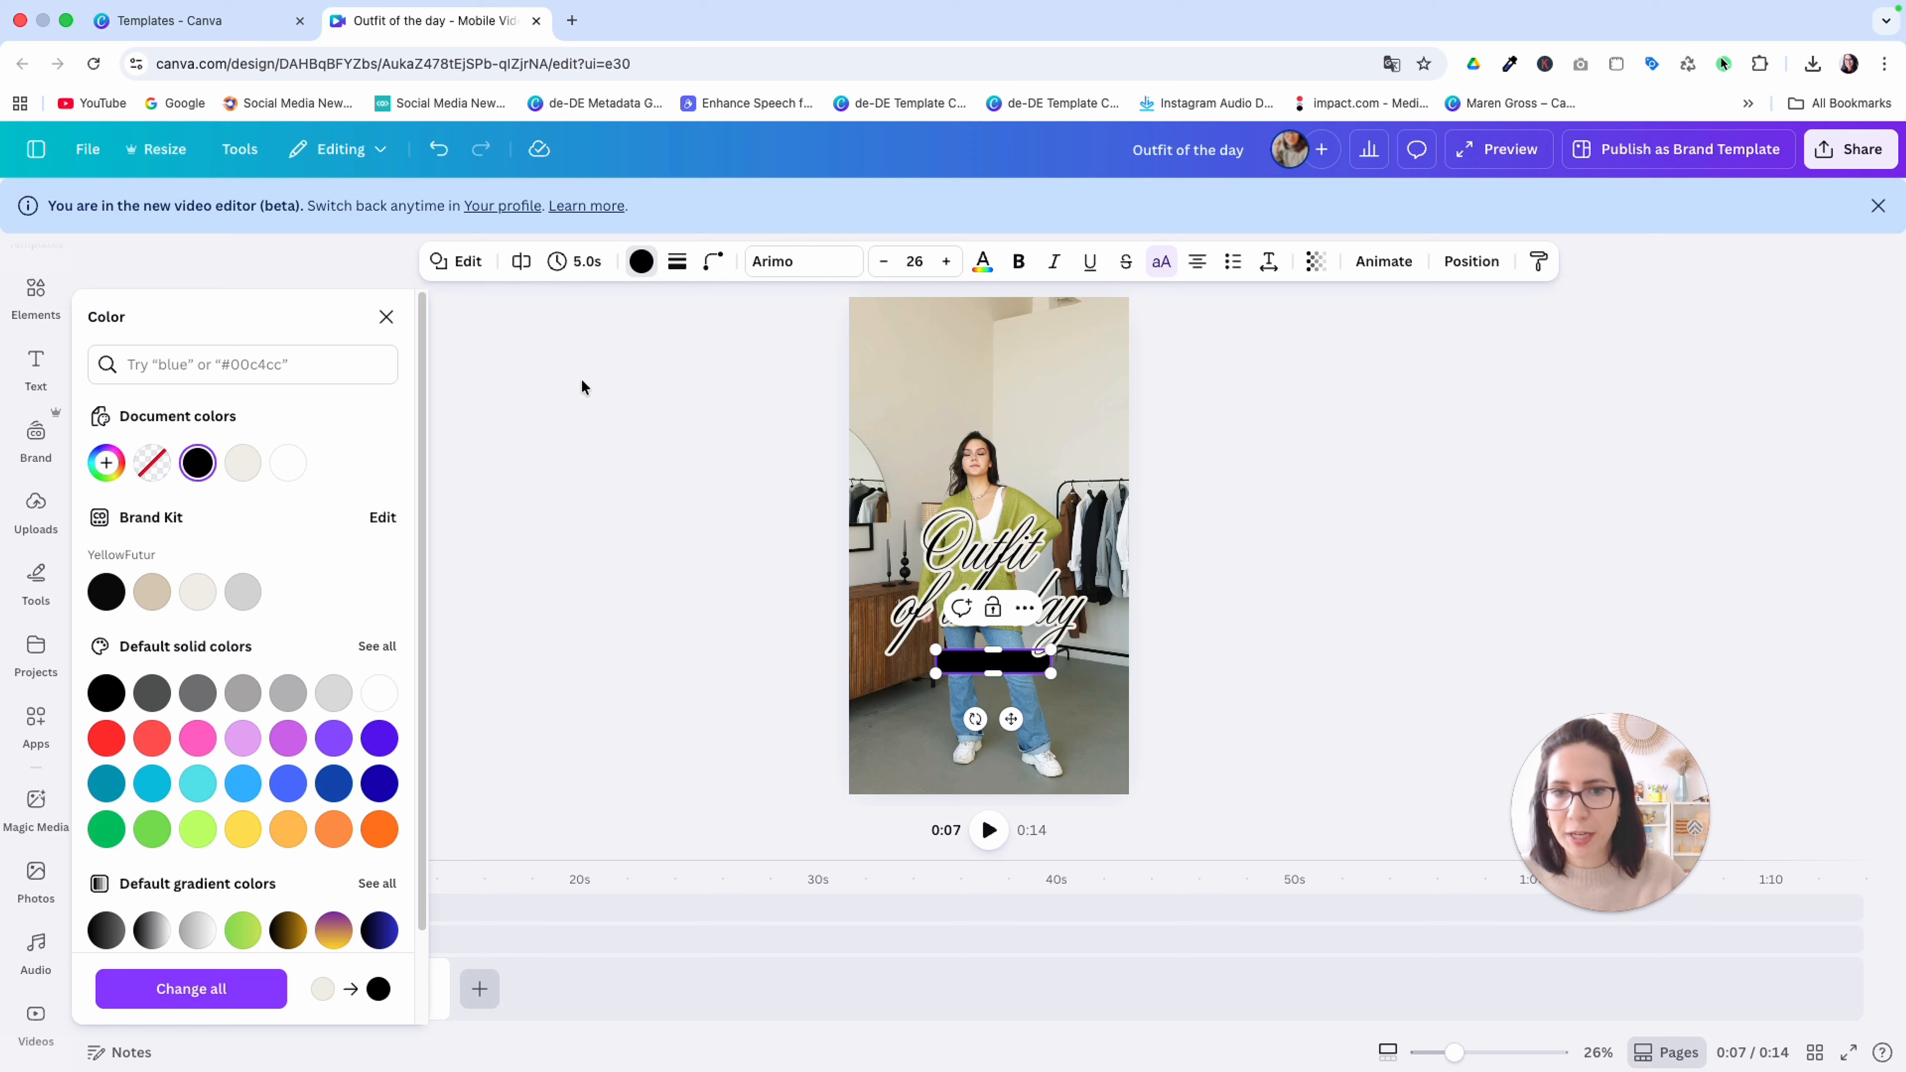
{"action": "left_click", "coordinate": [982, 260]}
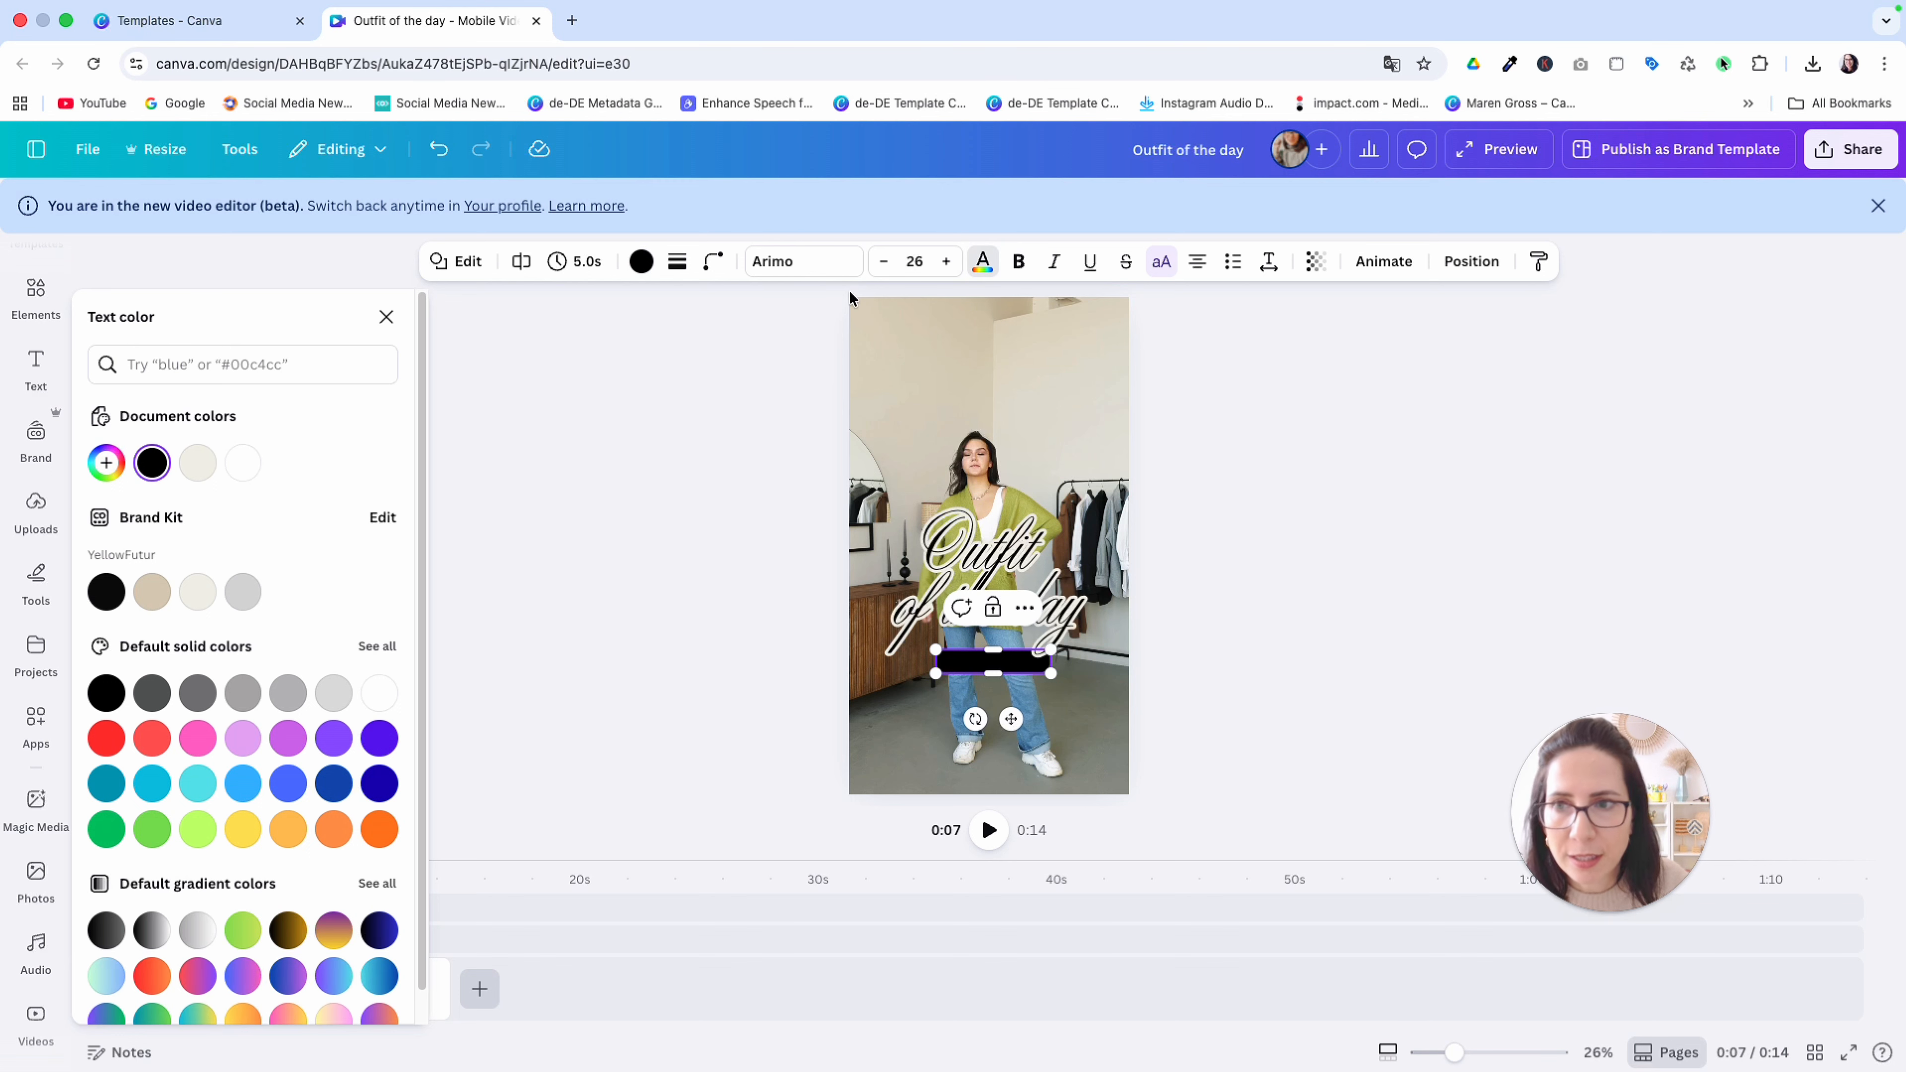
{"action": "left_click", "coordinate": [197, 463]}
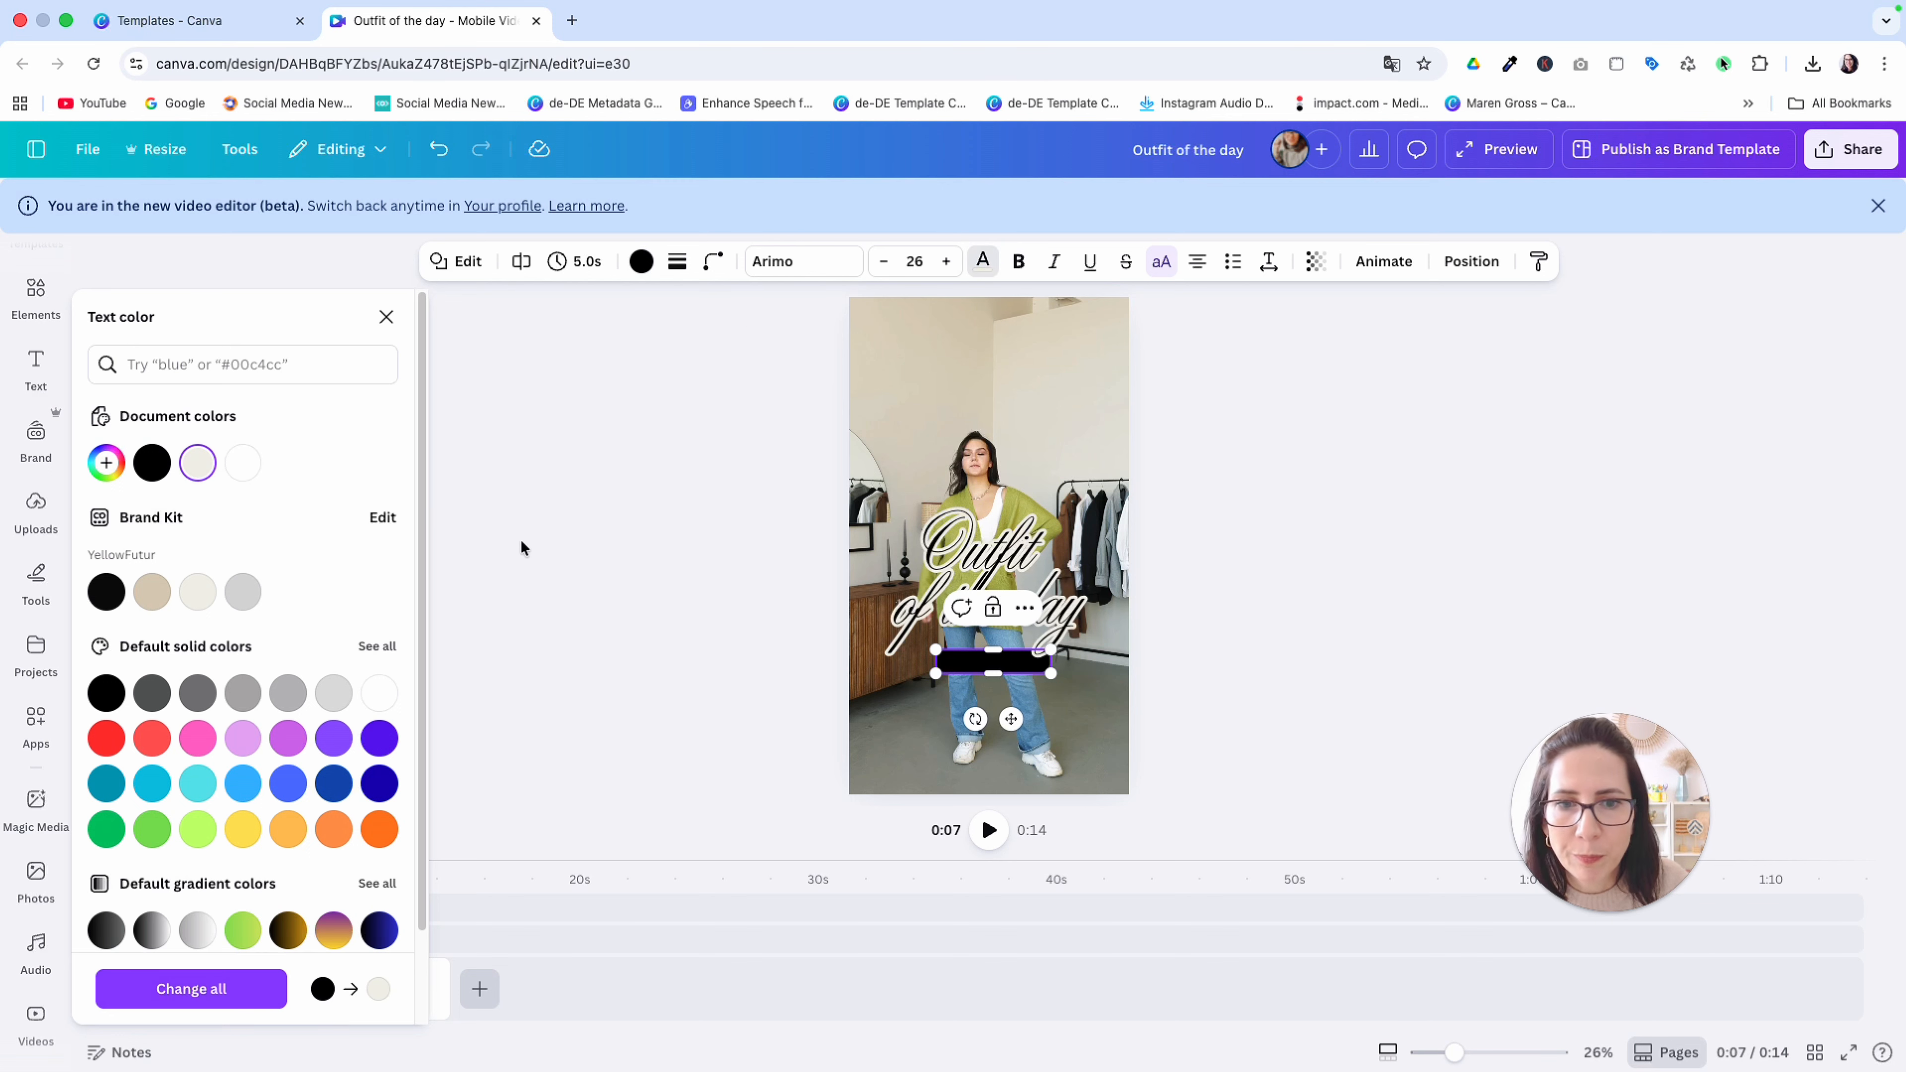
{"action": "left_click", "coordinate": [973, 656]}
{"action": "triple_click", "coordinate": [963, 664]}
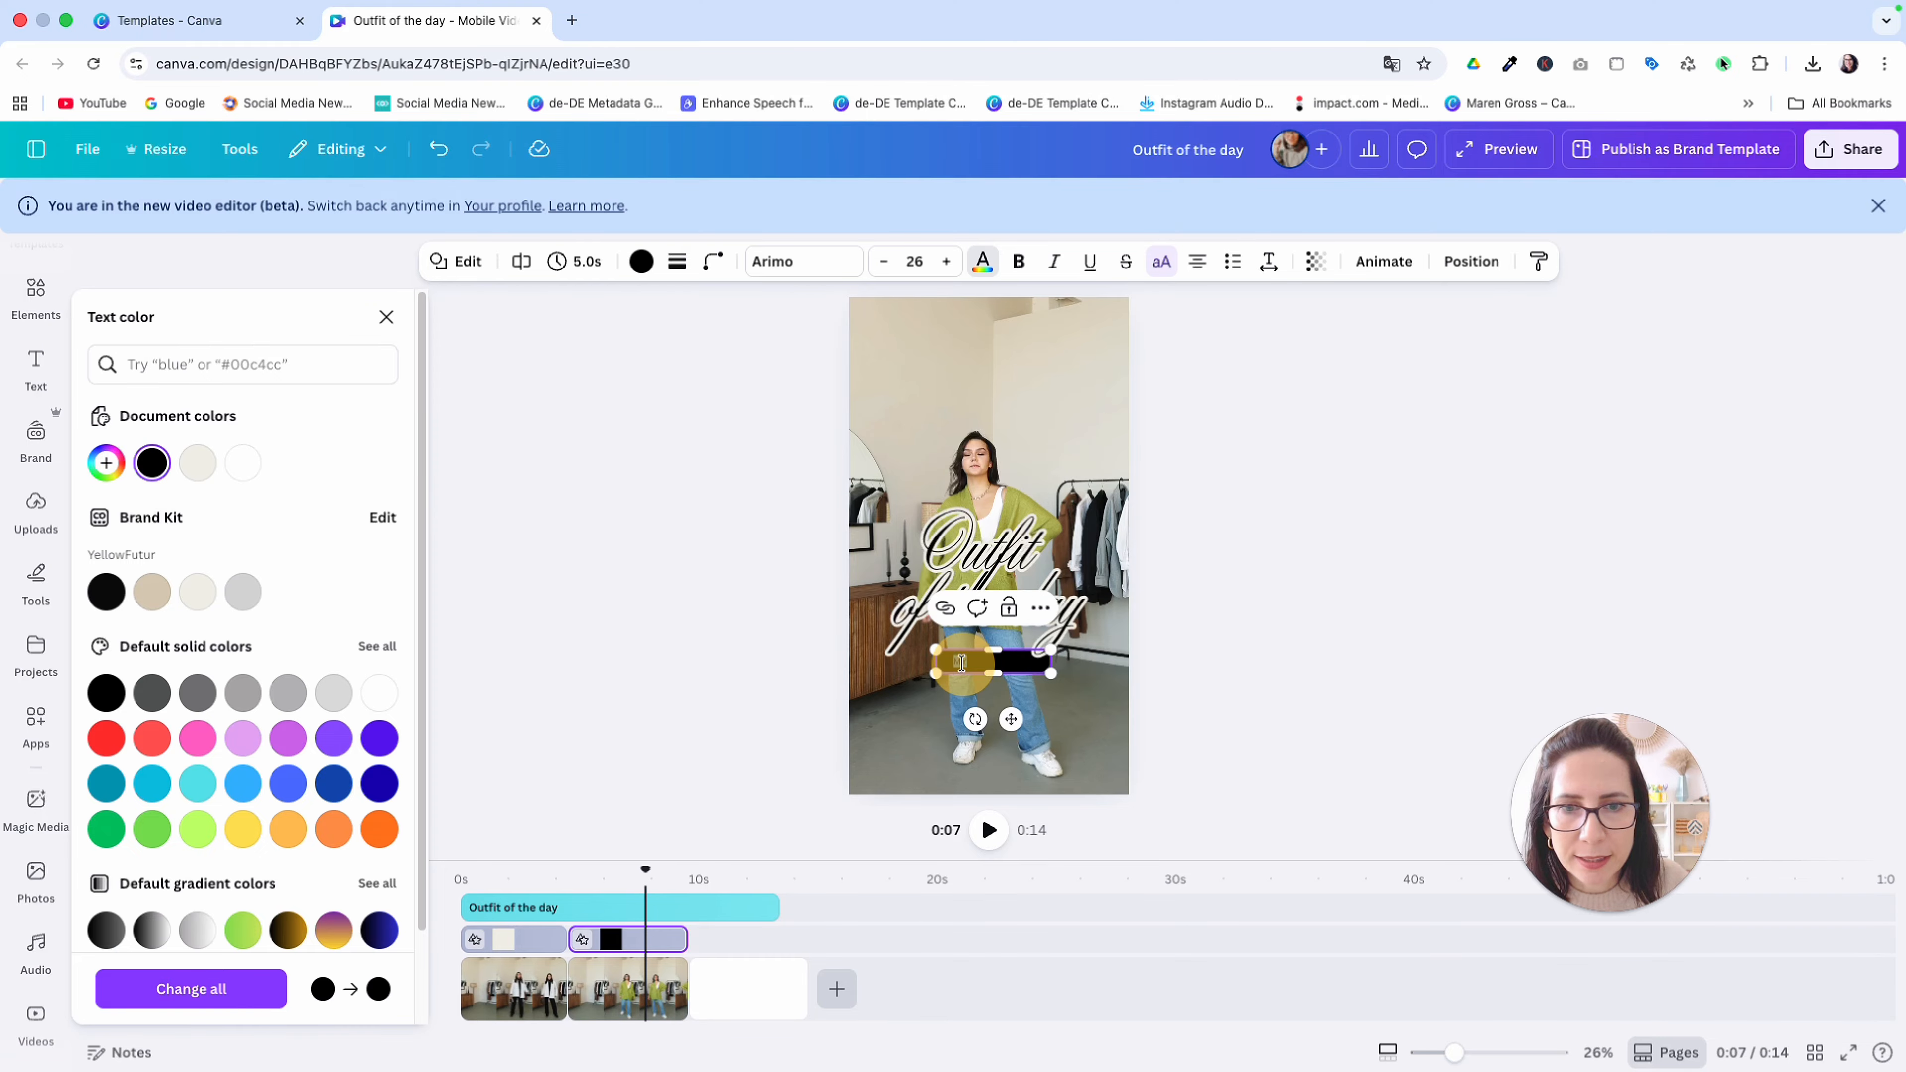
{"action": "left_click", "coordinate": [201, 466]}
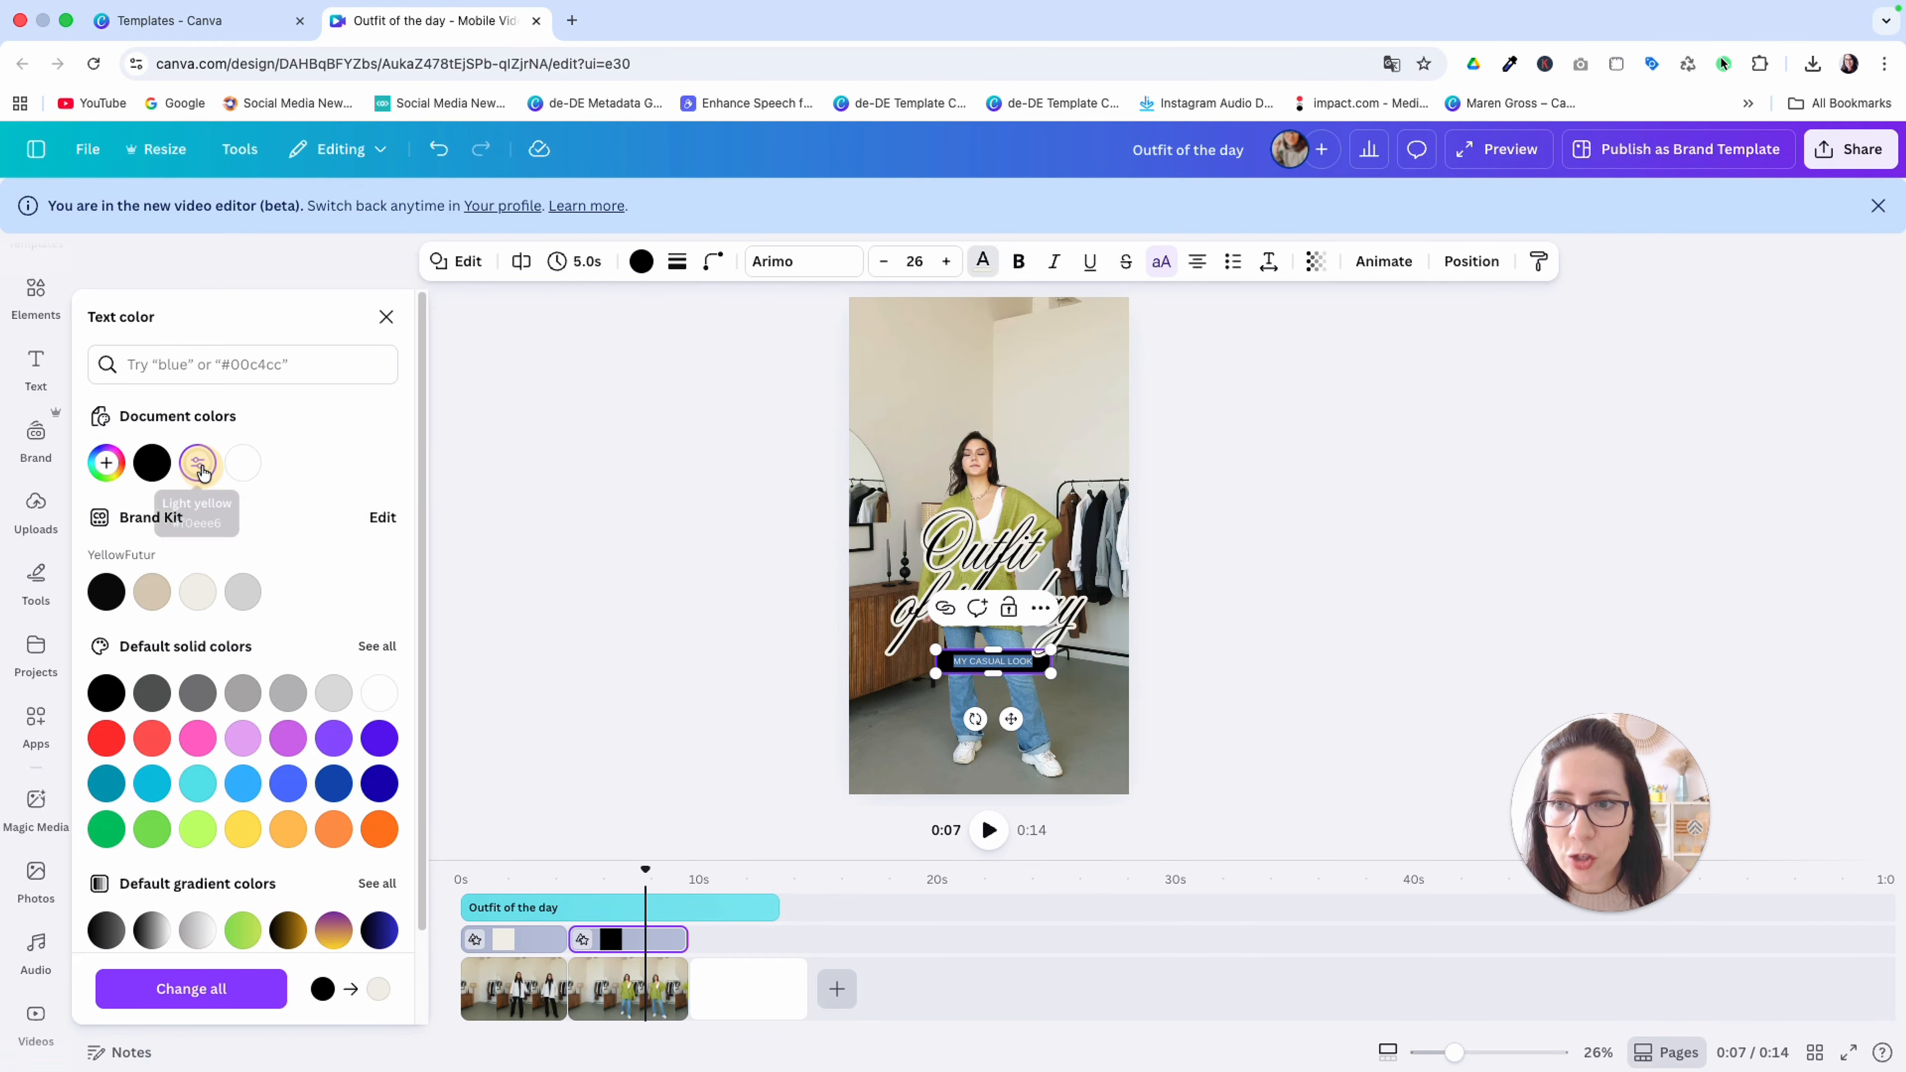
{"action": "left_click", "coordinate": [542, 451]}
Zoom the timeline in to 148% and enlarge the timeline area around the first two clips
{"action": "left_click", "coordinate": [173, 893]}
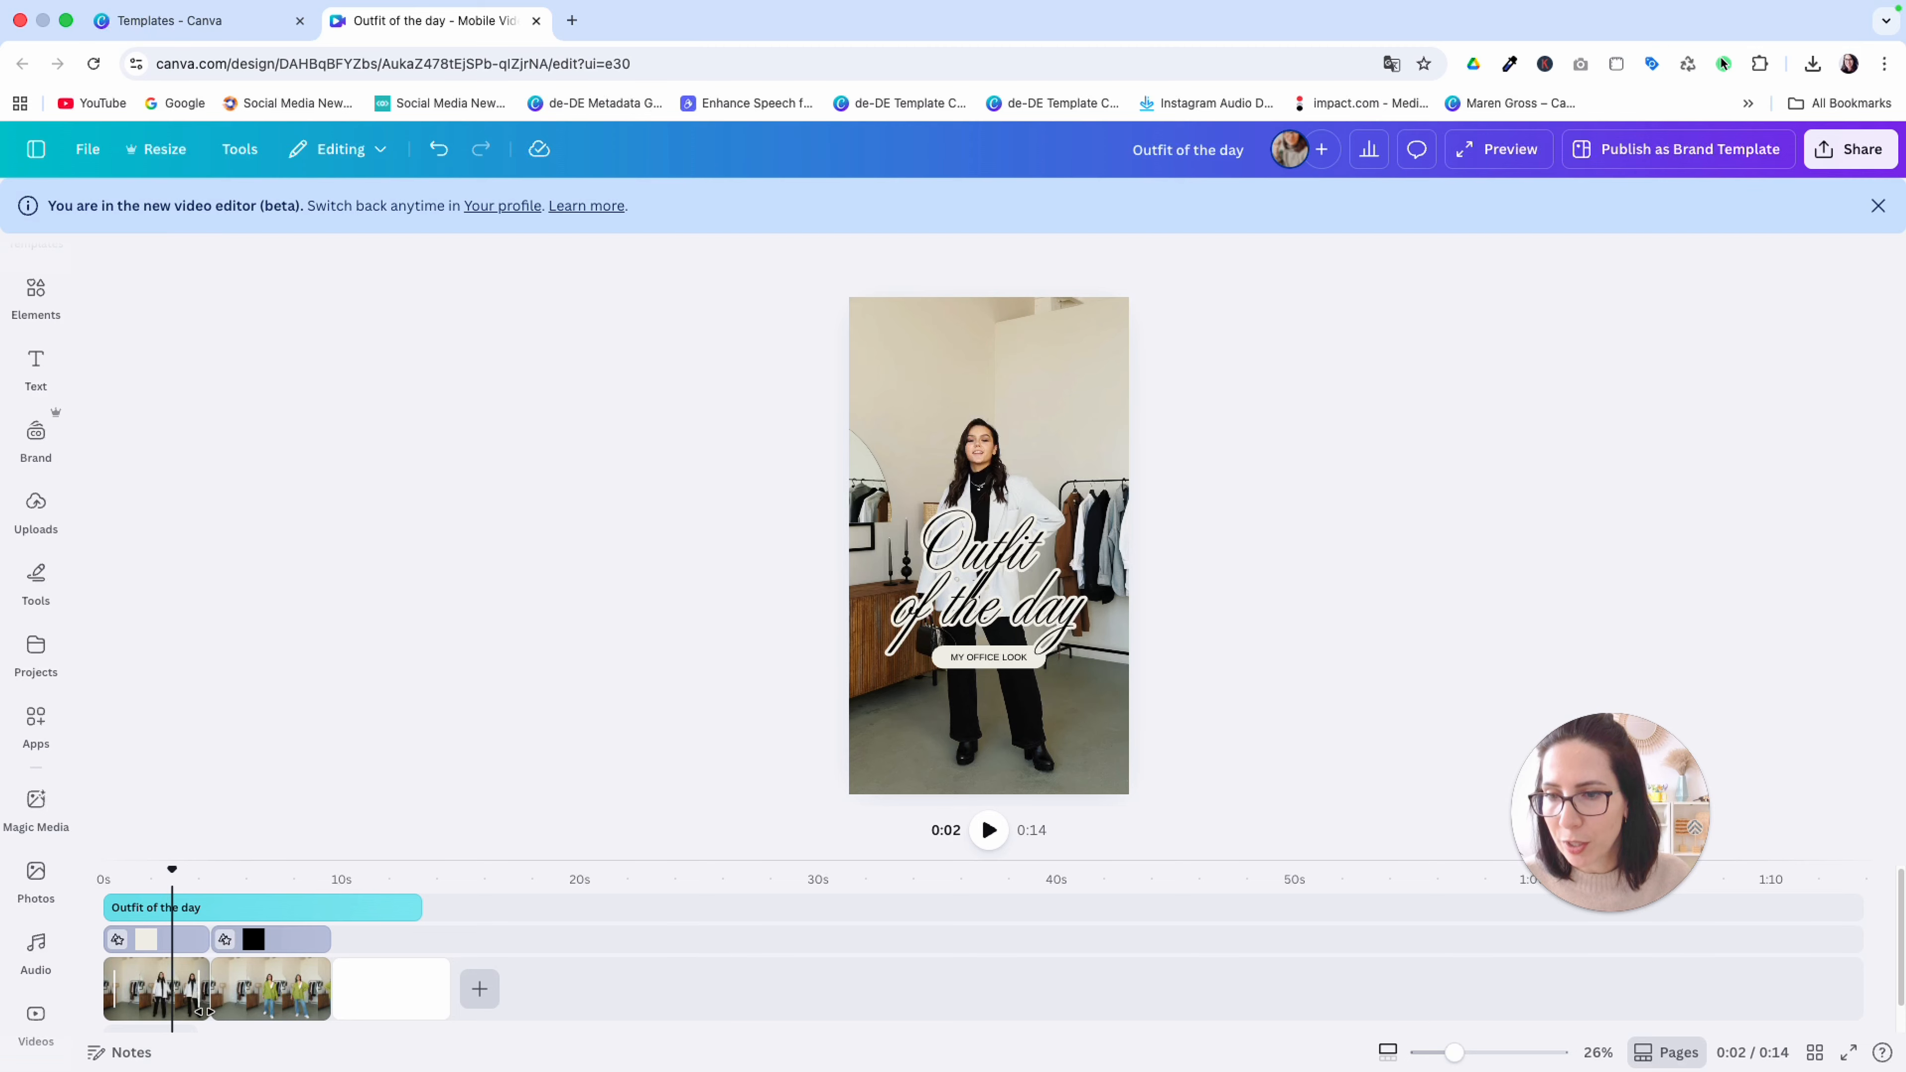
{"action": "left_click", "coordinate": [200, 982]}
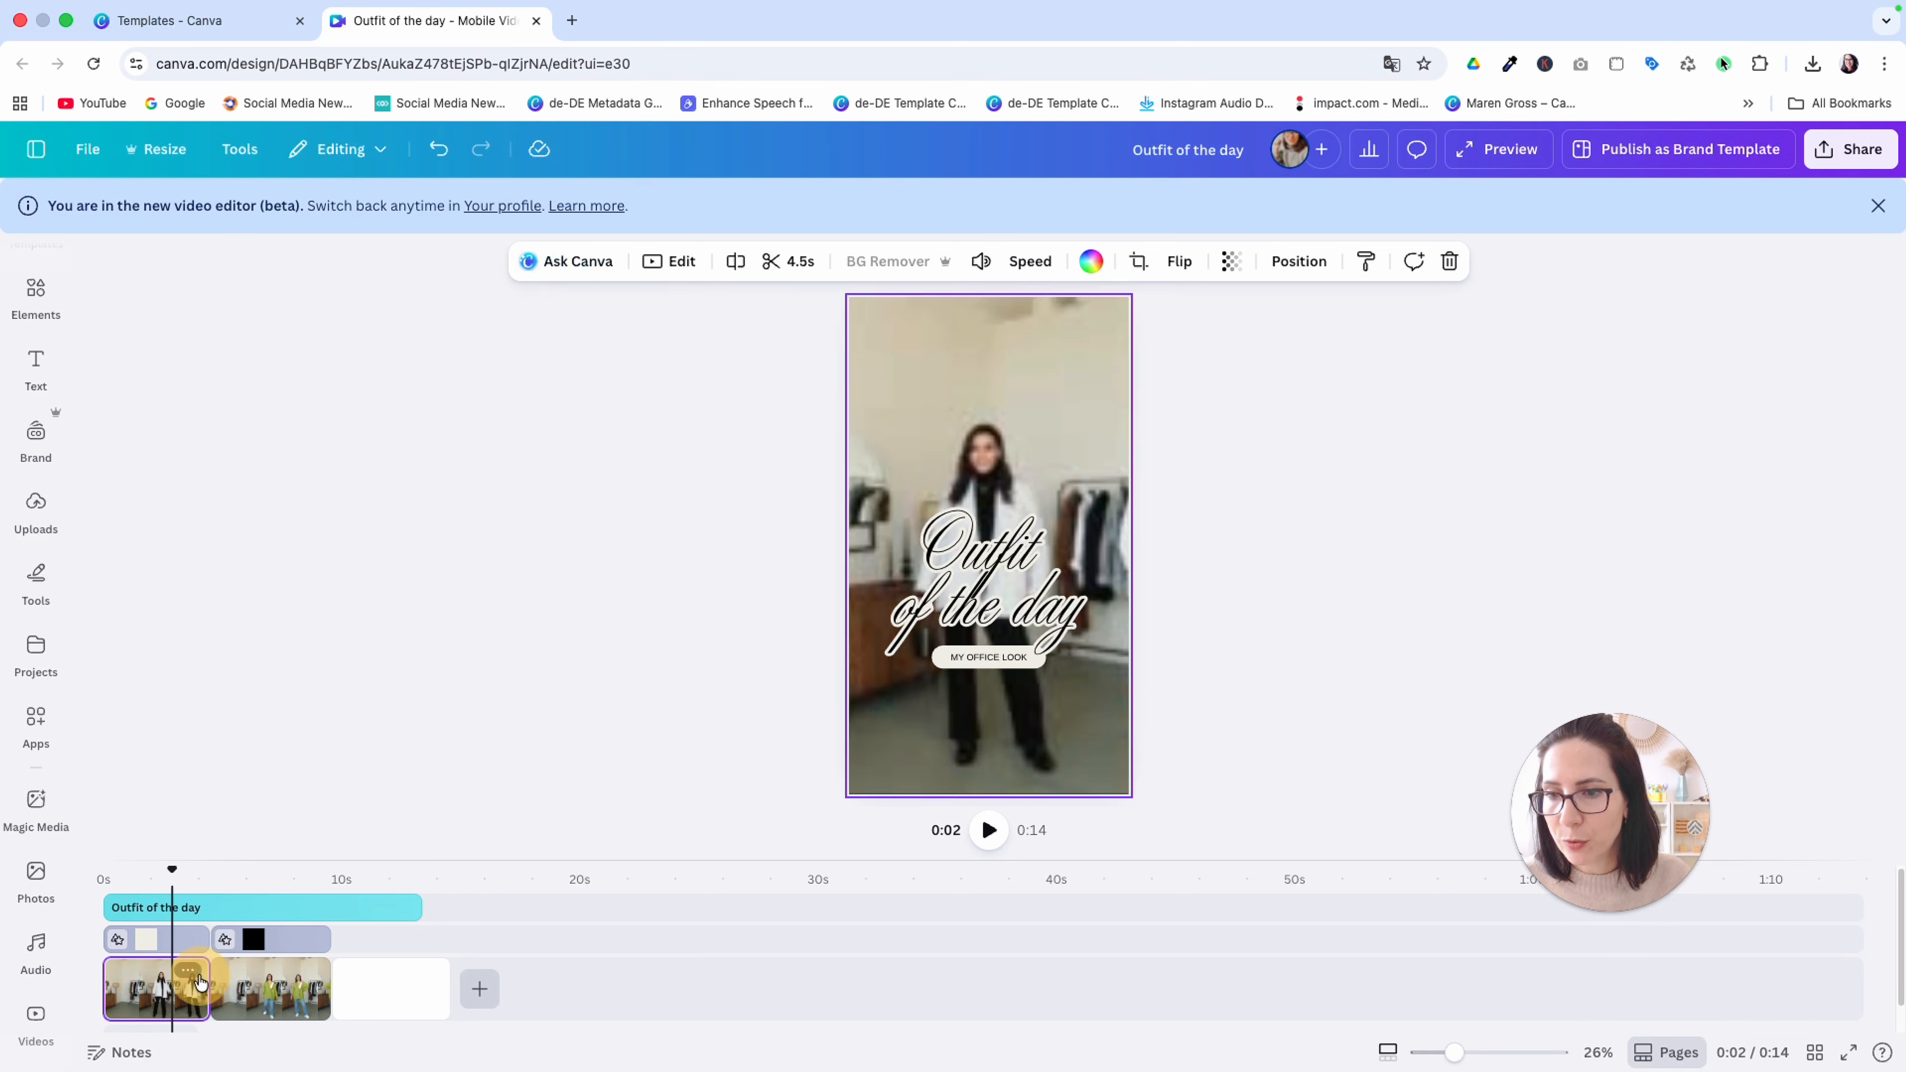
{"action": "left_click", "coordinate": [192, 871]}
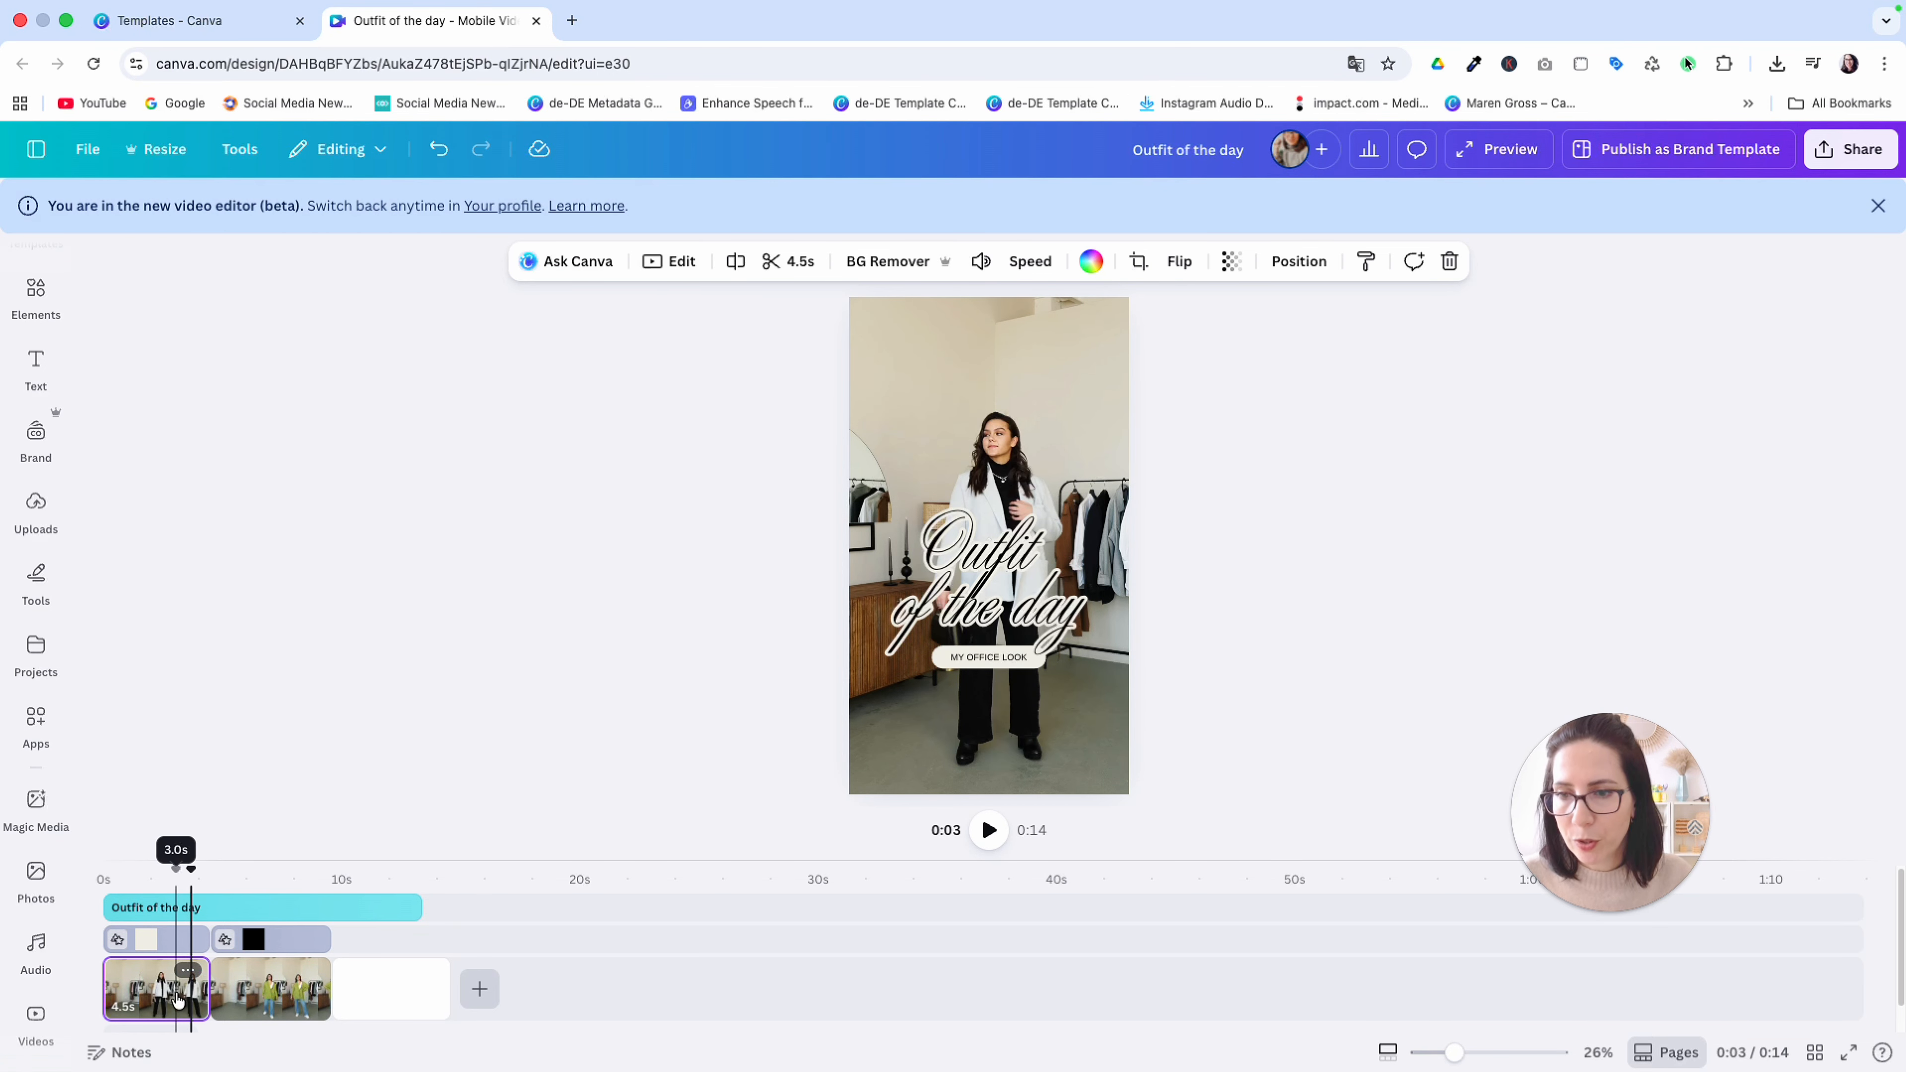
{"action": "left_click", "coordinate": [1383, 1052]}
{"action": "left_click_drag", "start_coordinate": [1435, 1053], "coordinate": [1459, 1055]}
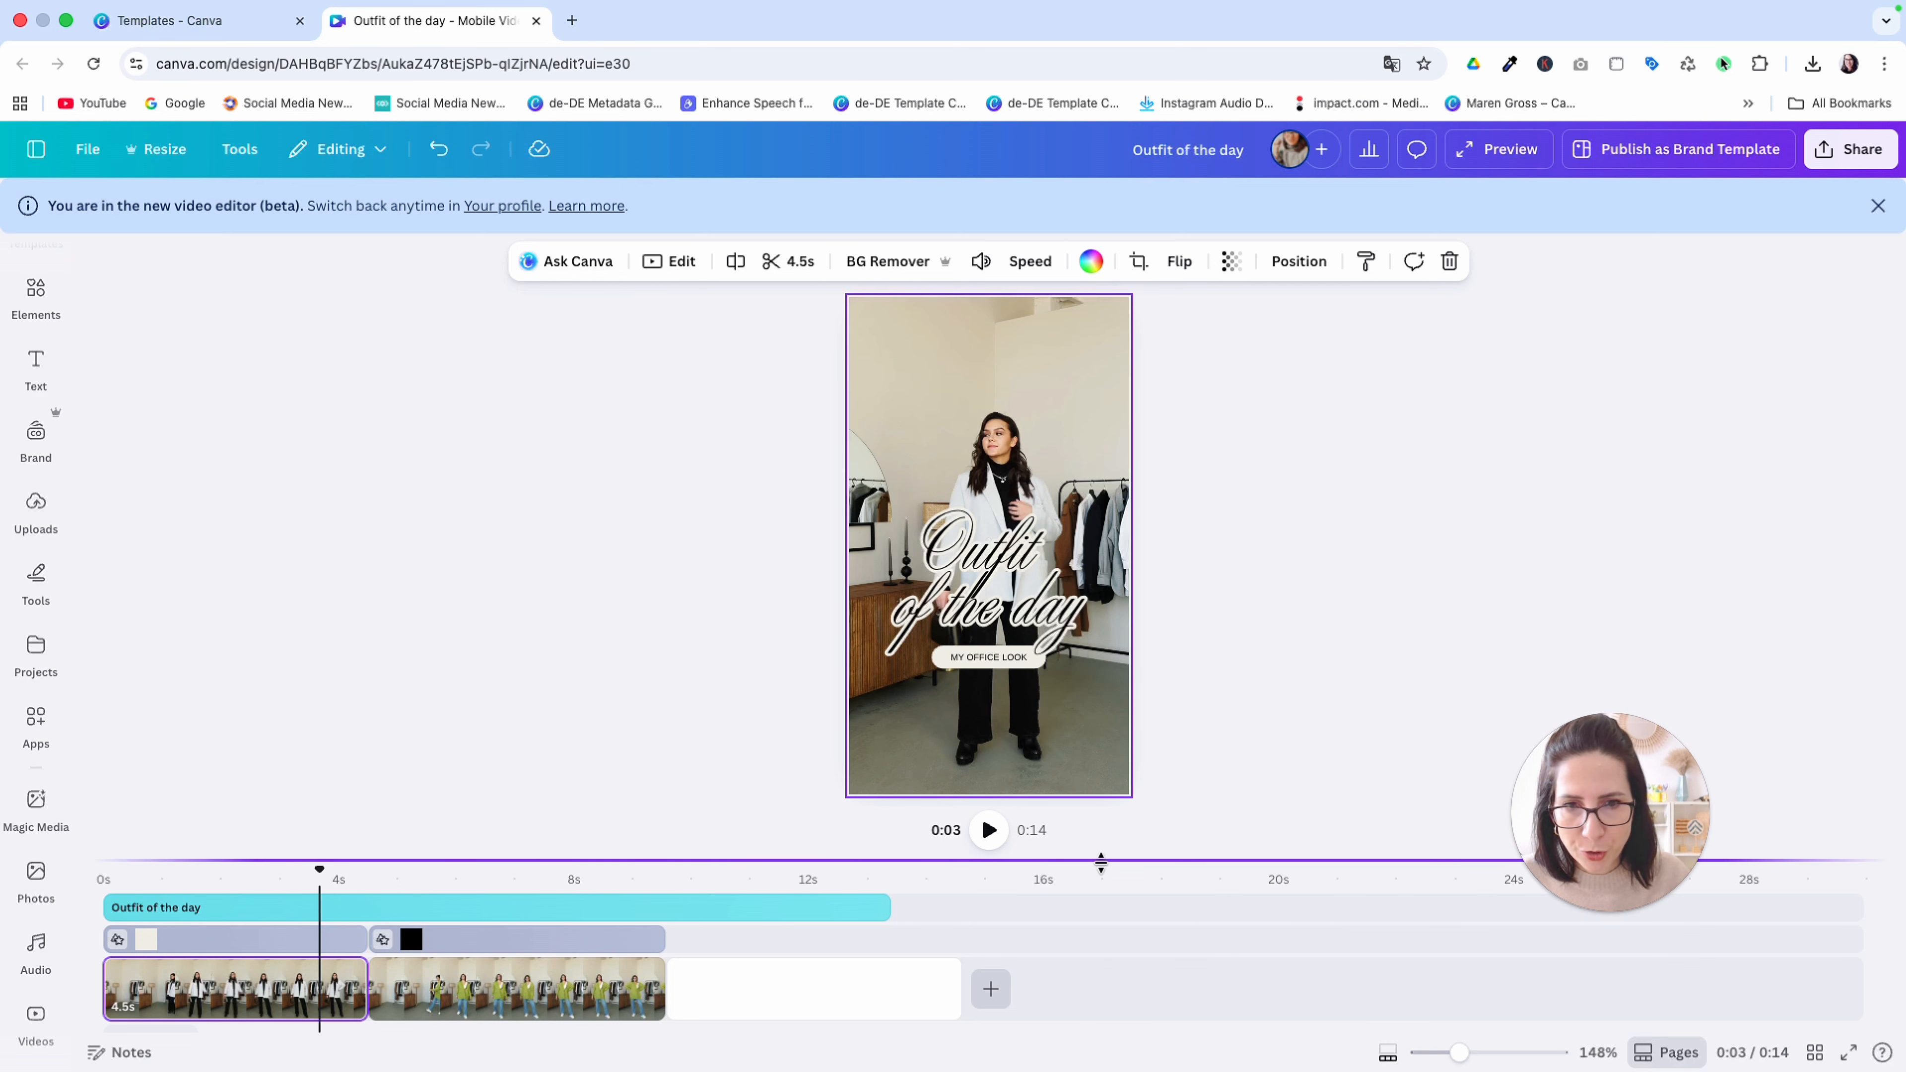
{"action": "left_click_drag", "start_coordinate": [1099, 861], "coordinate": [1098, 736]}
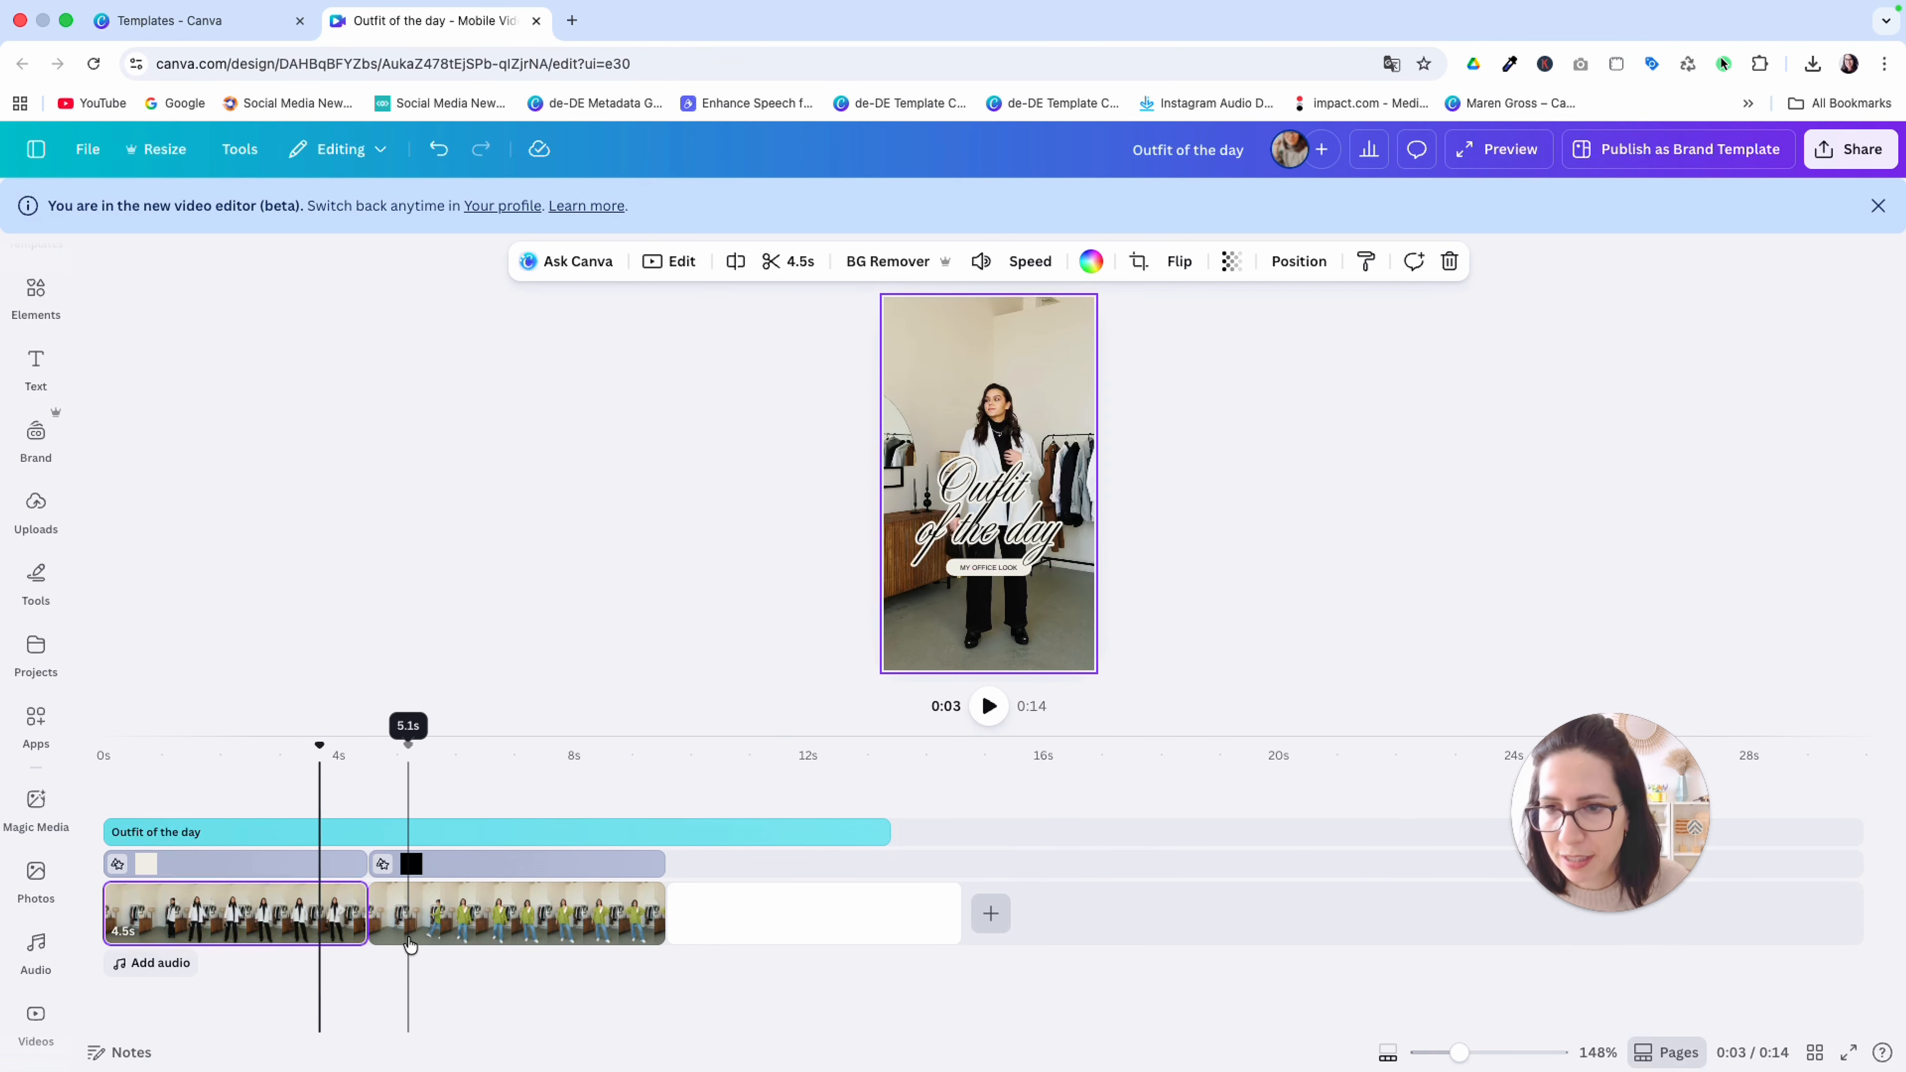
Inspect the cut between the office and green-cardigan clips and open its transition options
{"action": "left_click", "coordinate": [319, 751]}
{"action": "mouse_move", "coordinate": [319, 751]}
{"action": "left_mouse_down"}
{"action": "mouse_move", "coordinate": [365, 751]}
{"action": "mouse_move", "coordinate": [344, 751]}
{"action": "left_mouse_up"}
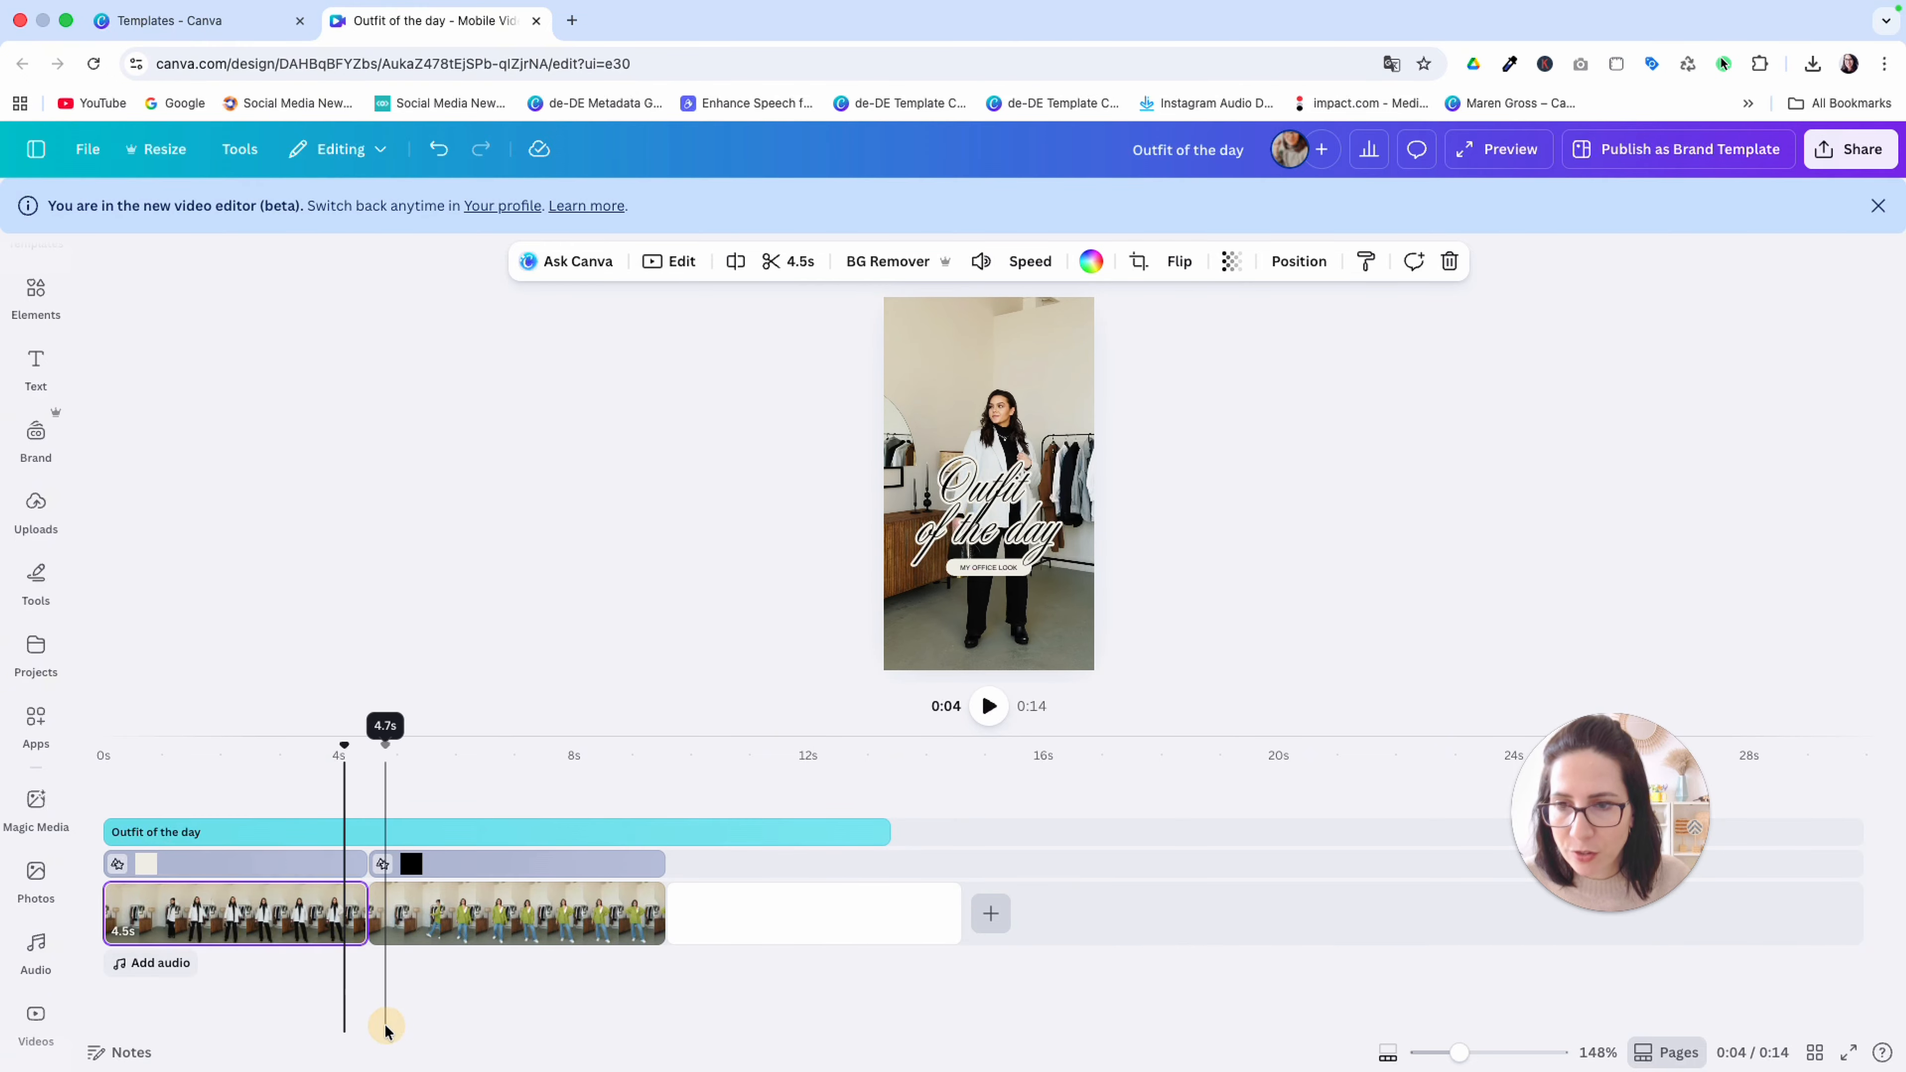
{"action": "left_click", "coordinate": [367, 918]}
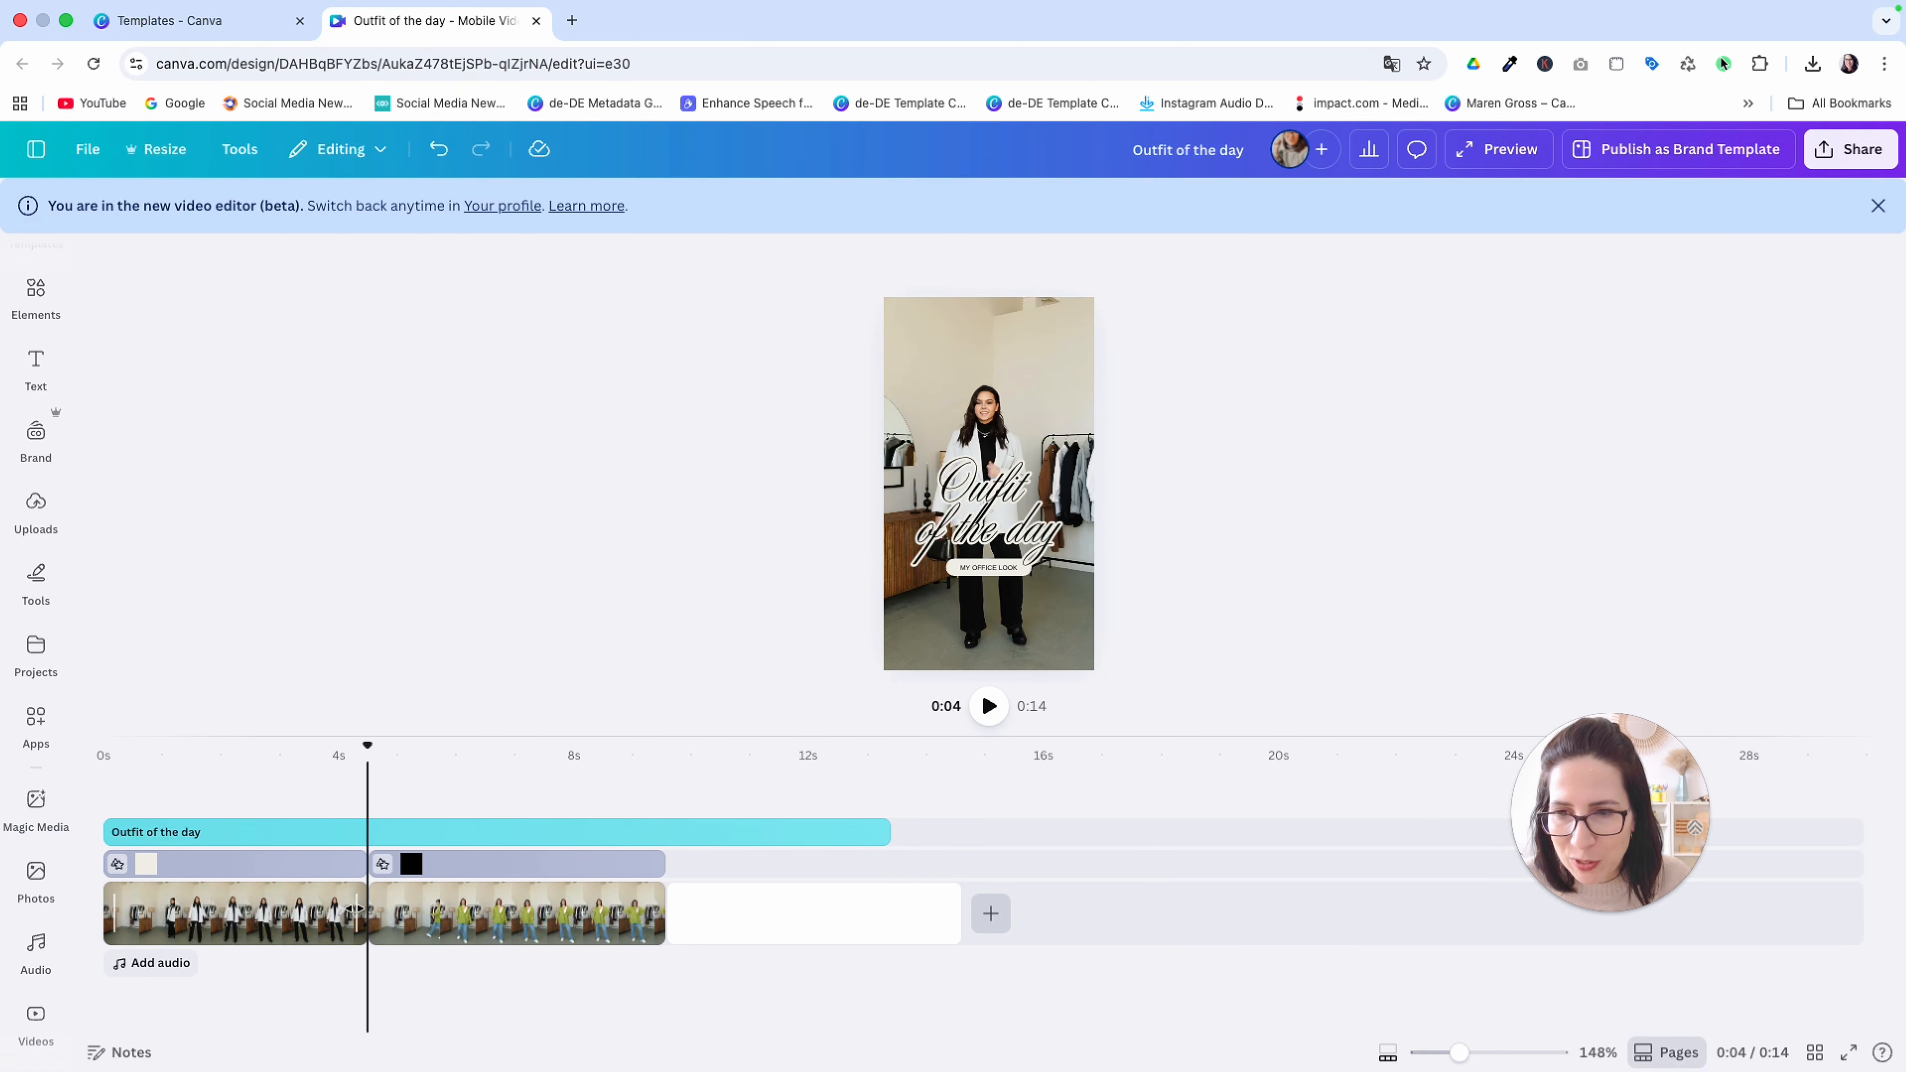
{"action": "left_click_drag", "start_coordinate": [367, 745], "coordinate": [340, 745]}
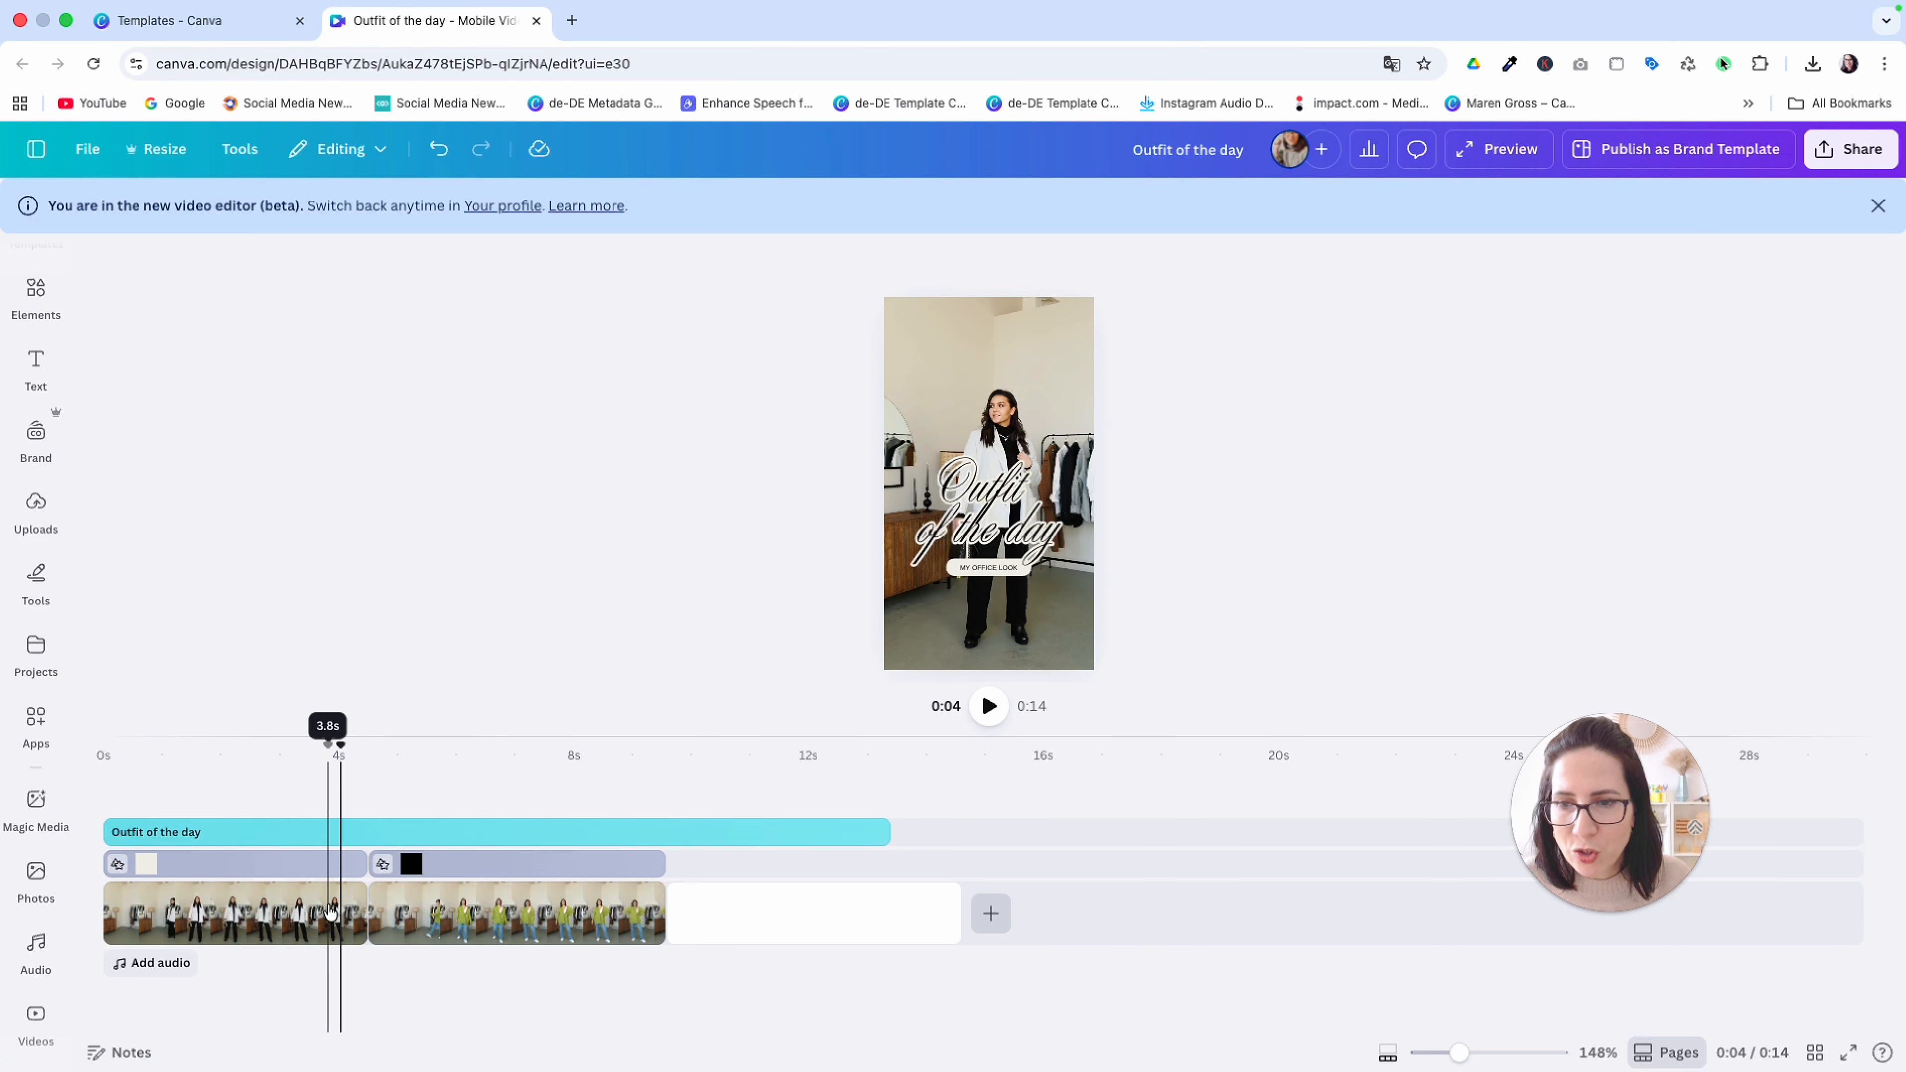
{"action": "mouse_move", "coordinate": [369, 902]}
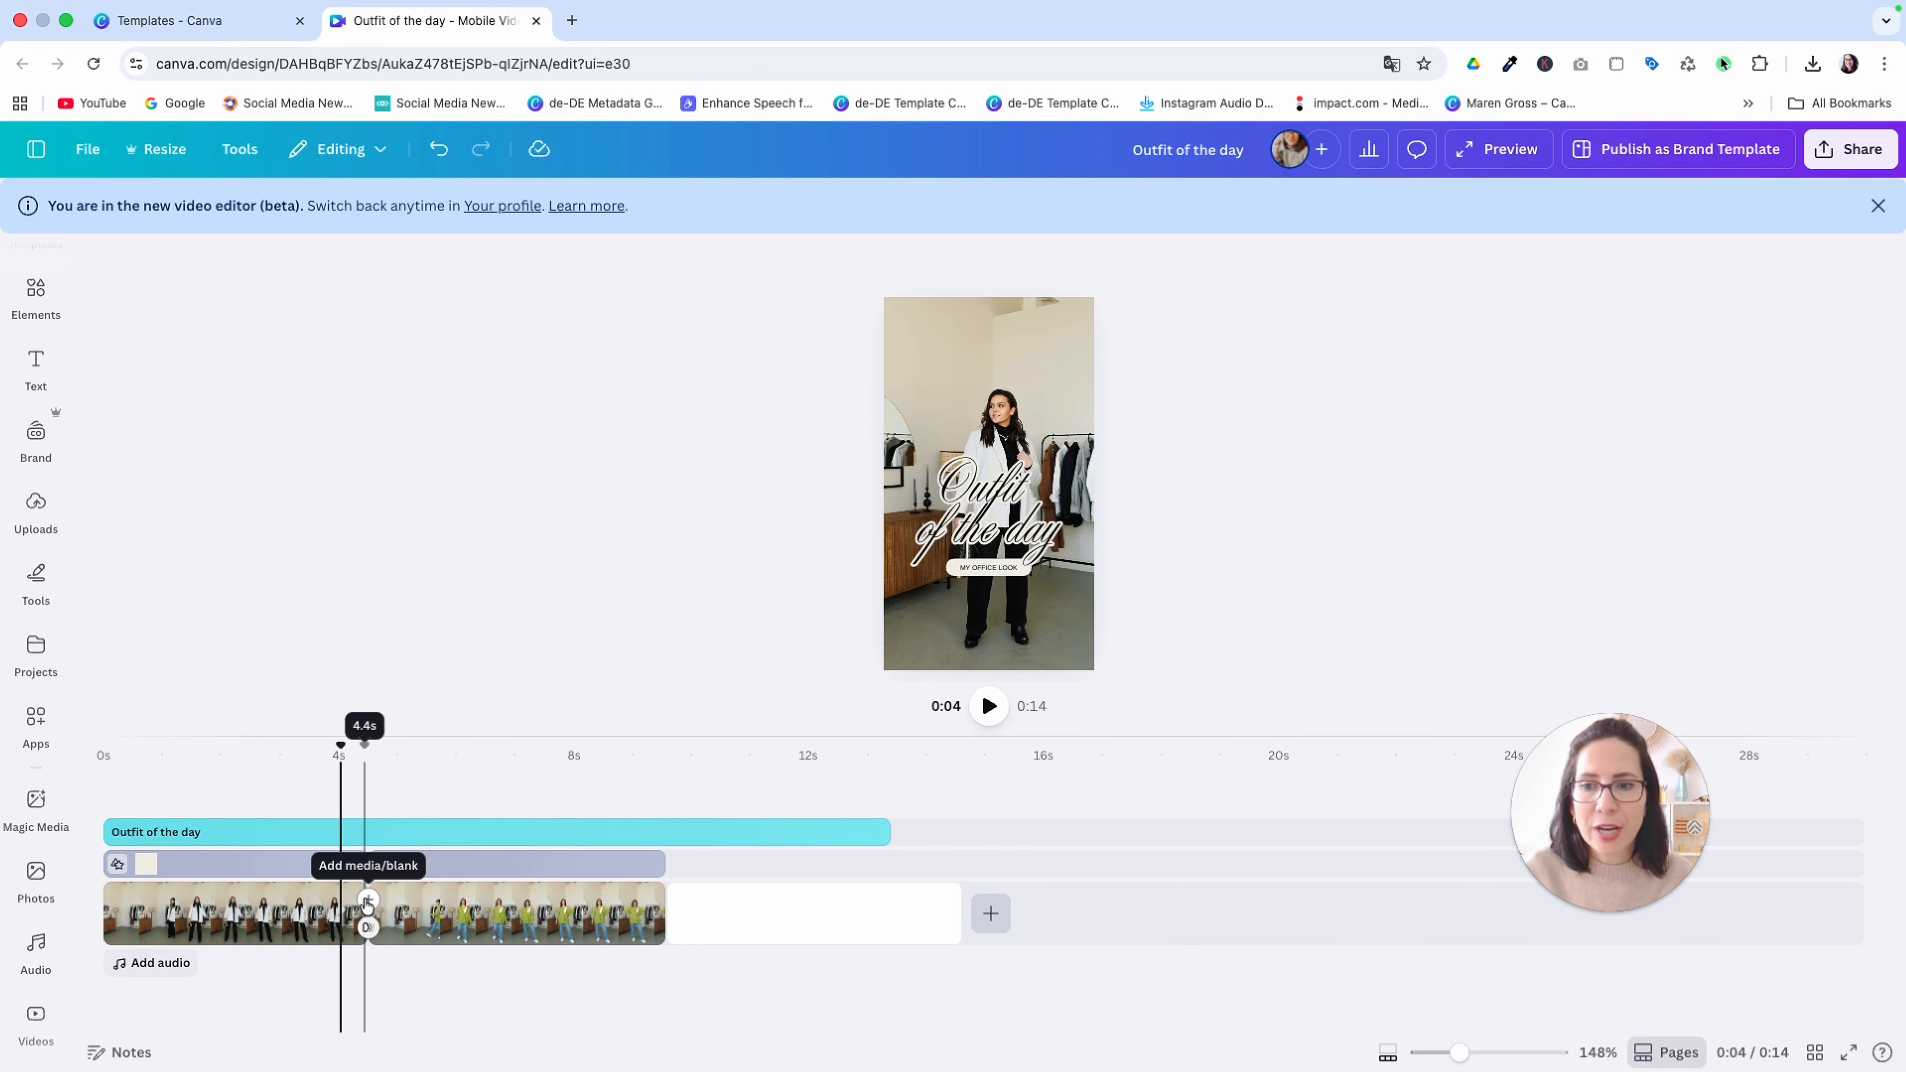
{"action": "left_click", "coordinate": [368, 900]}
{"action": "left_click", "coordinate": [363, 917]}
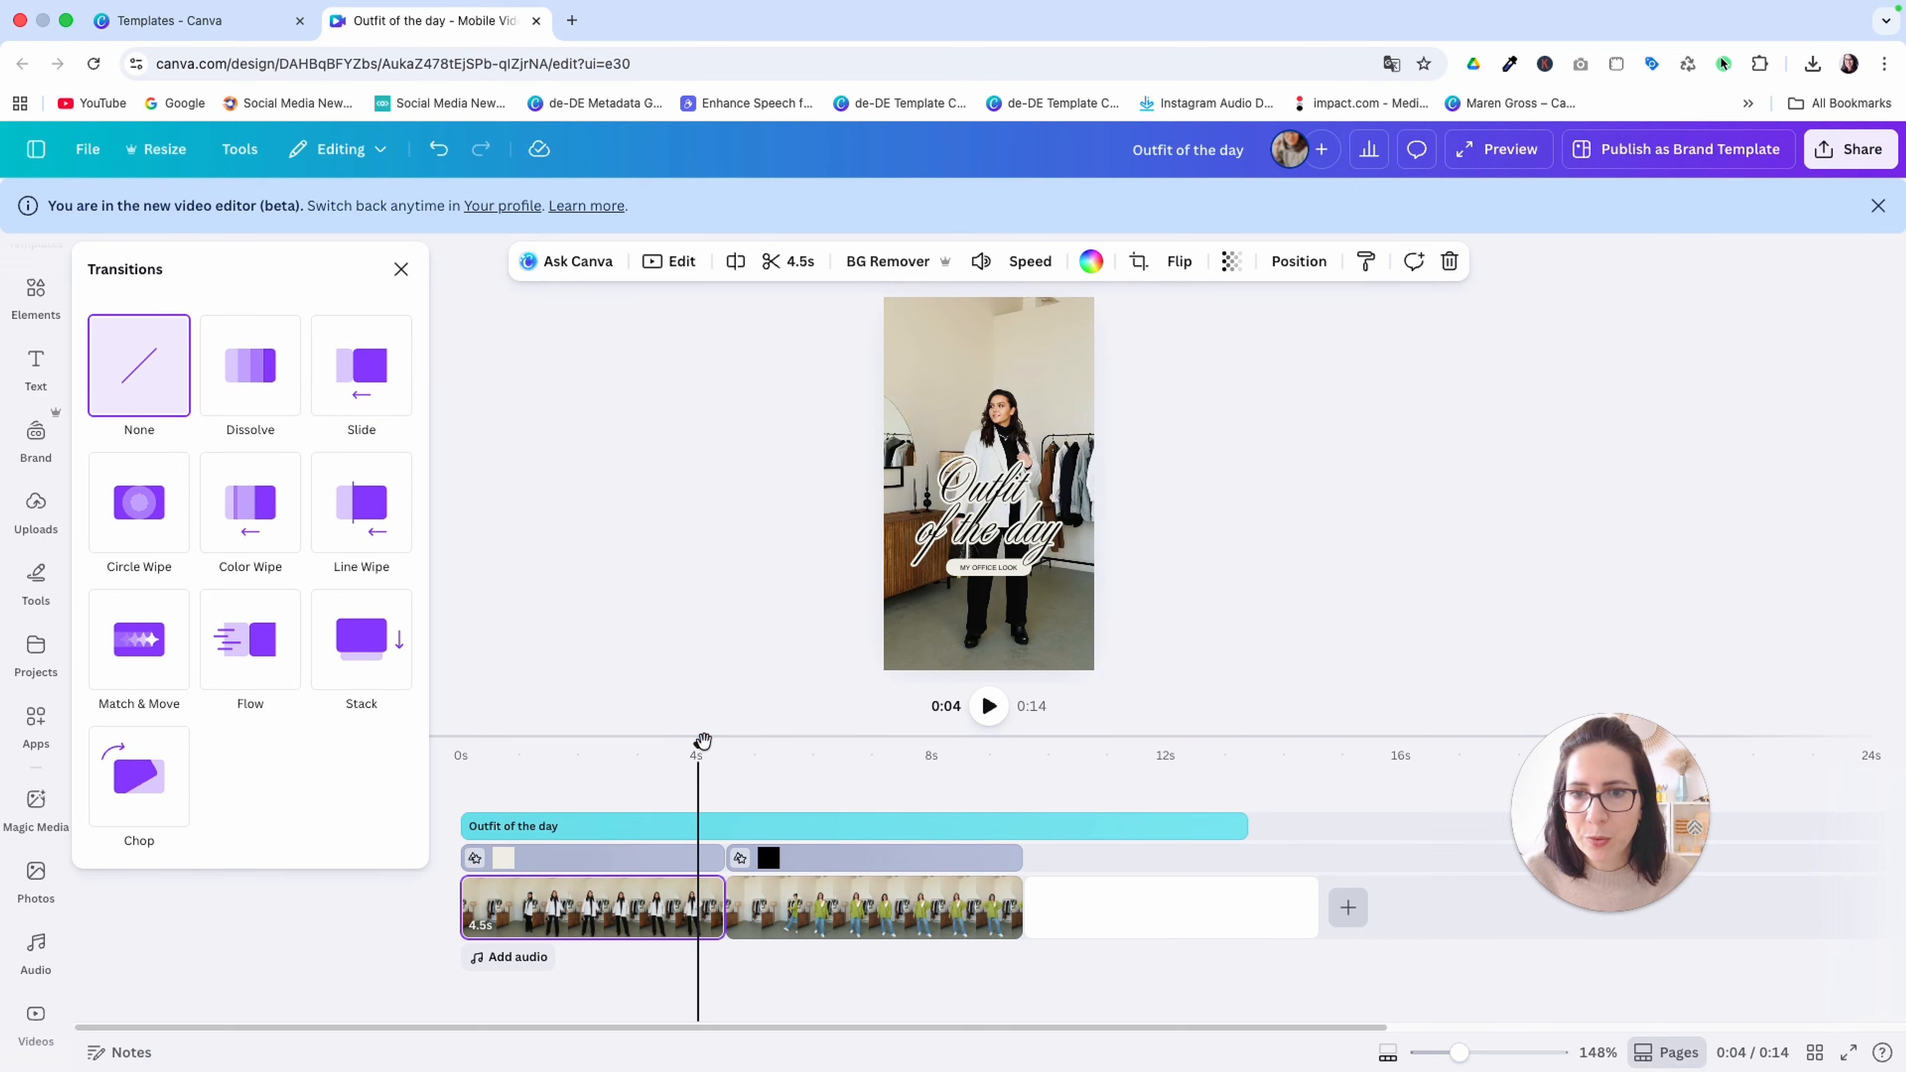
Try the Match & Move transition between the two outfit clips and play the cut from about 4 seconds
{"action": "left_click_drag", "start_coordinate": [699, 751], "coordinate": [721, 752]}
{"action": "left_click", "coordinate": [139, 638]}
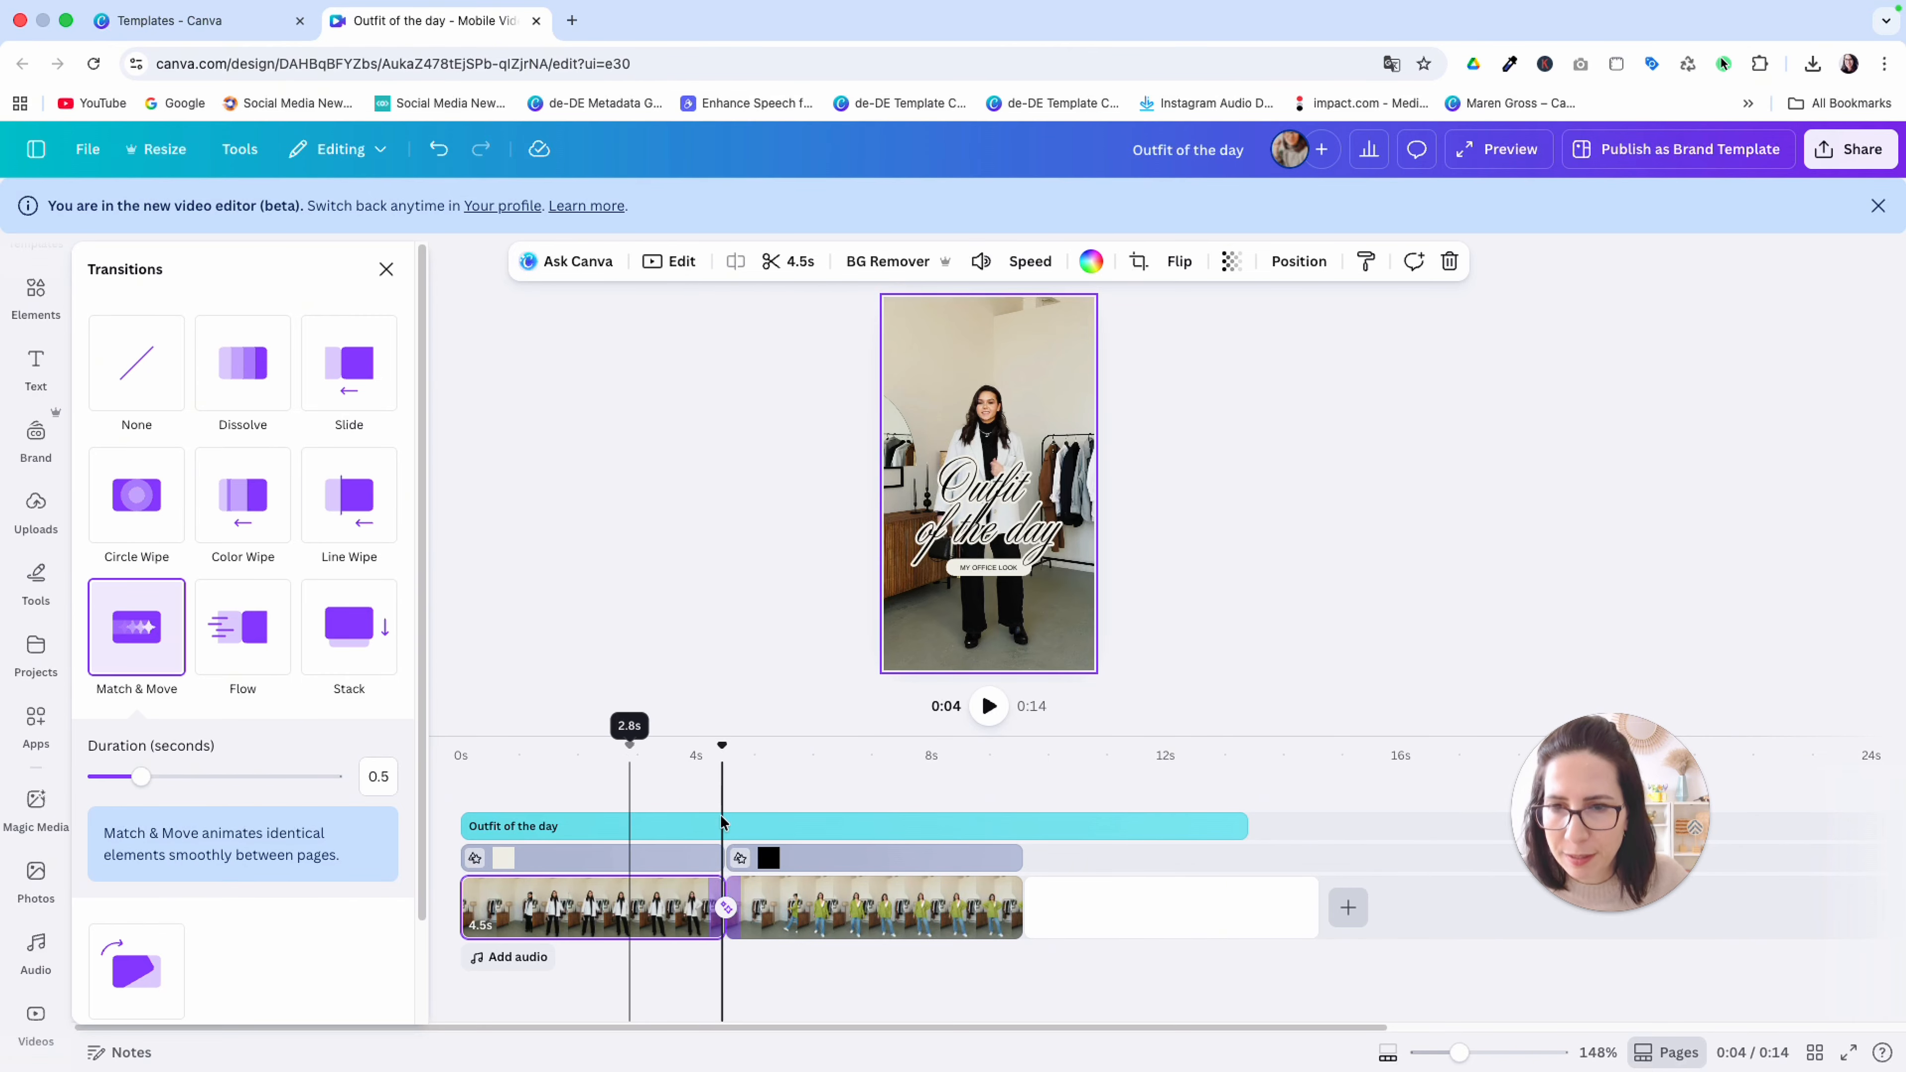
{"action": "left_click", "coordinate": [698, 751]}
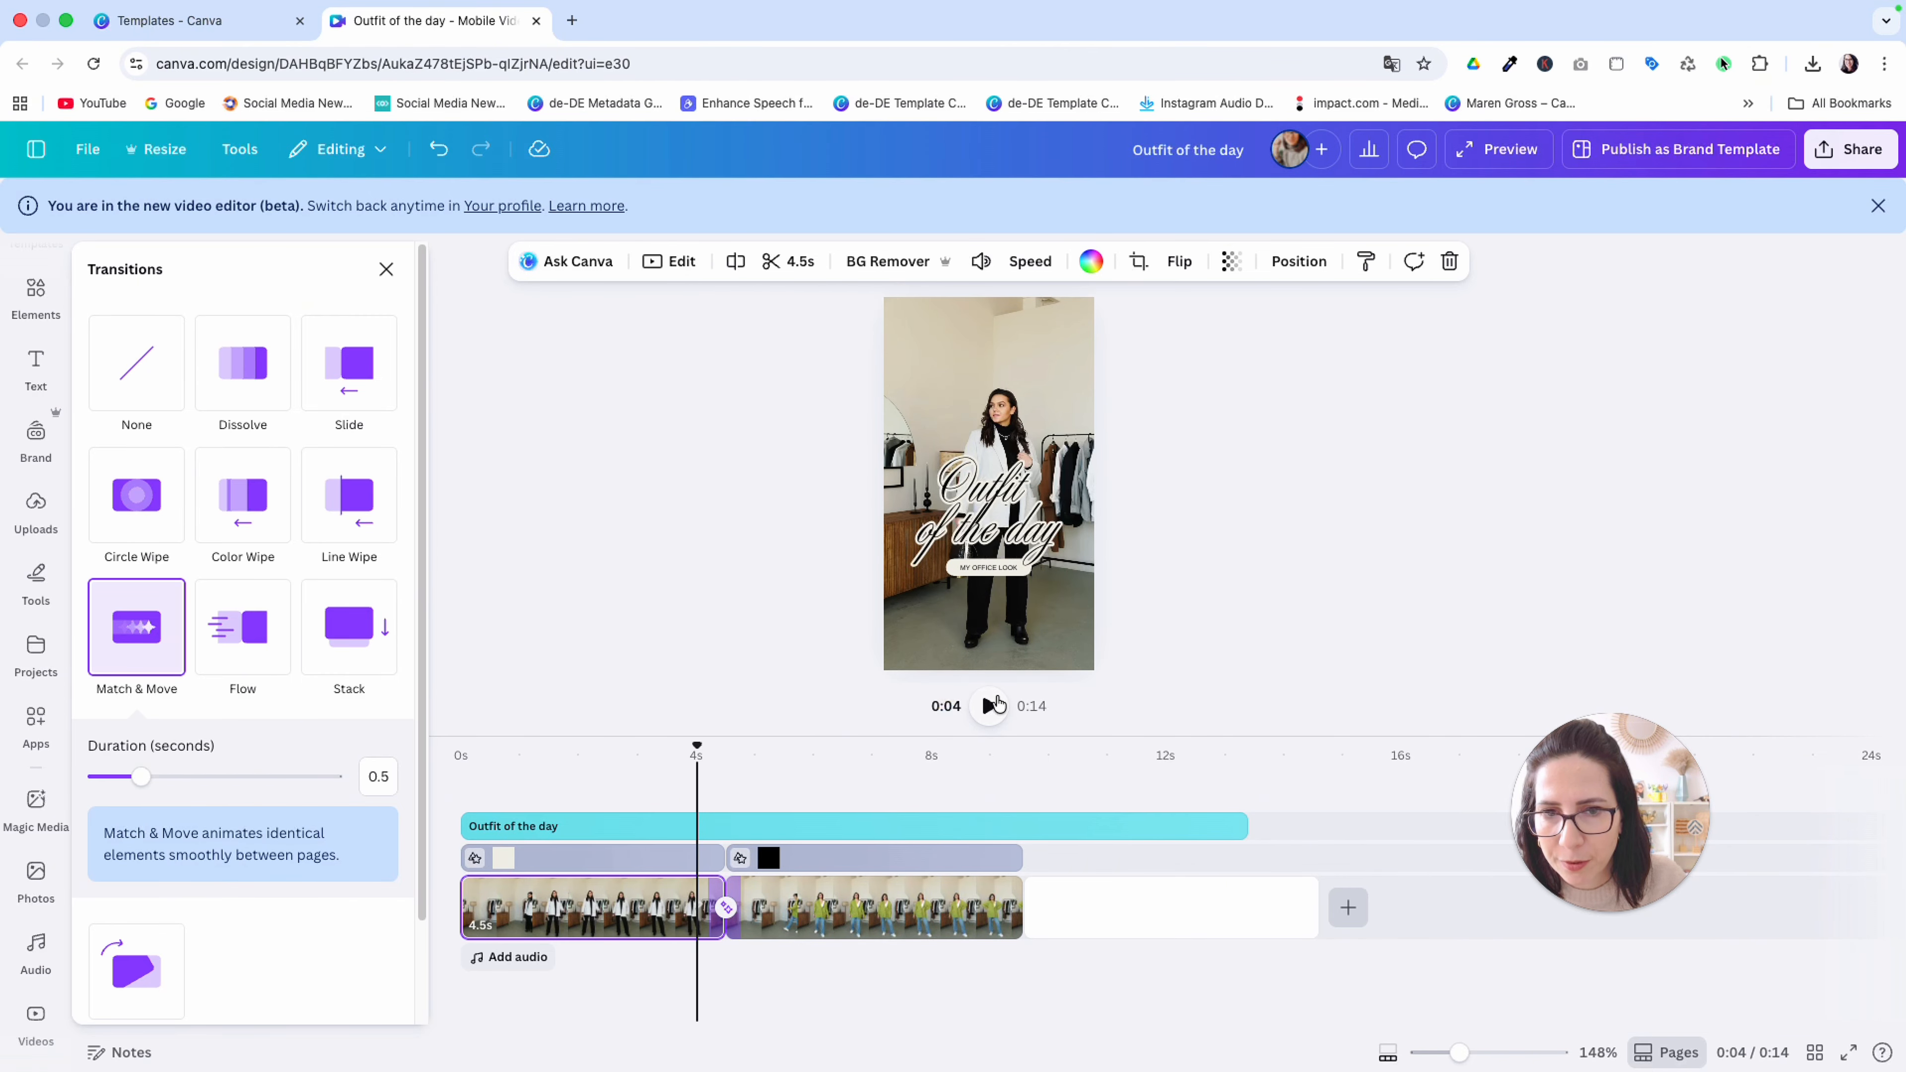
{"action": "left_click", "coordinate": [989, 705]}
{"action": "left_click", "coordinate": [991, 706]}
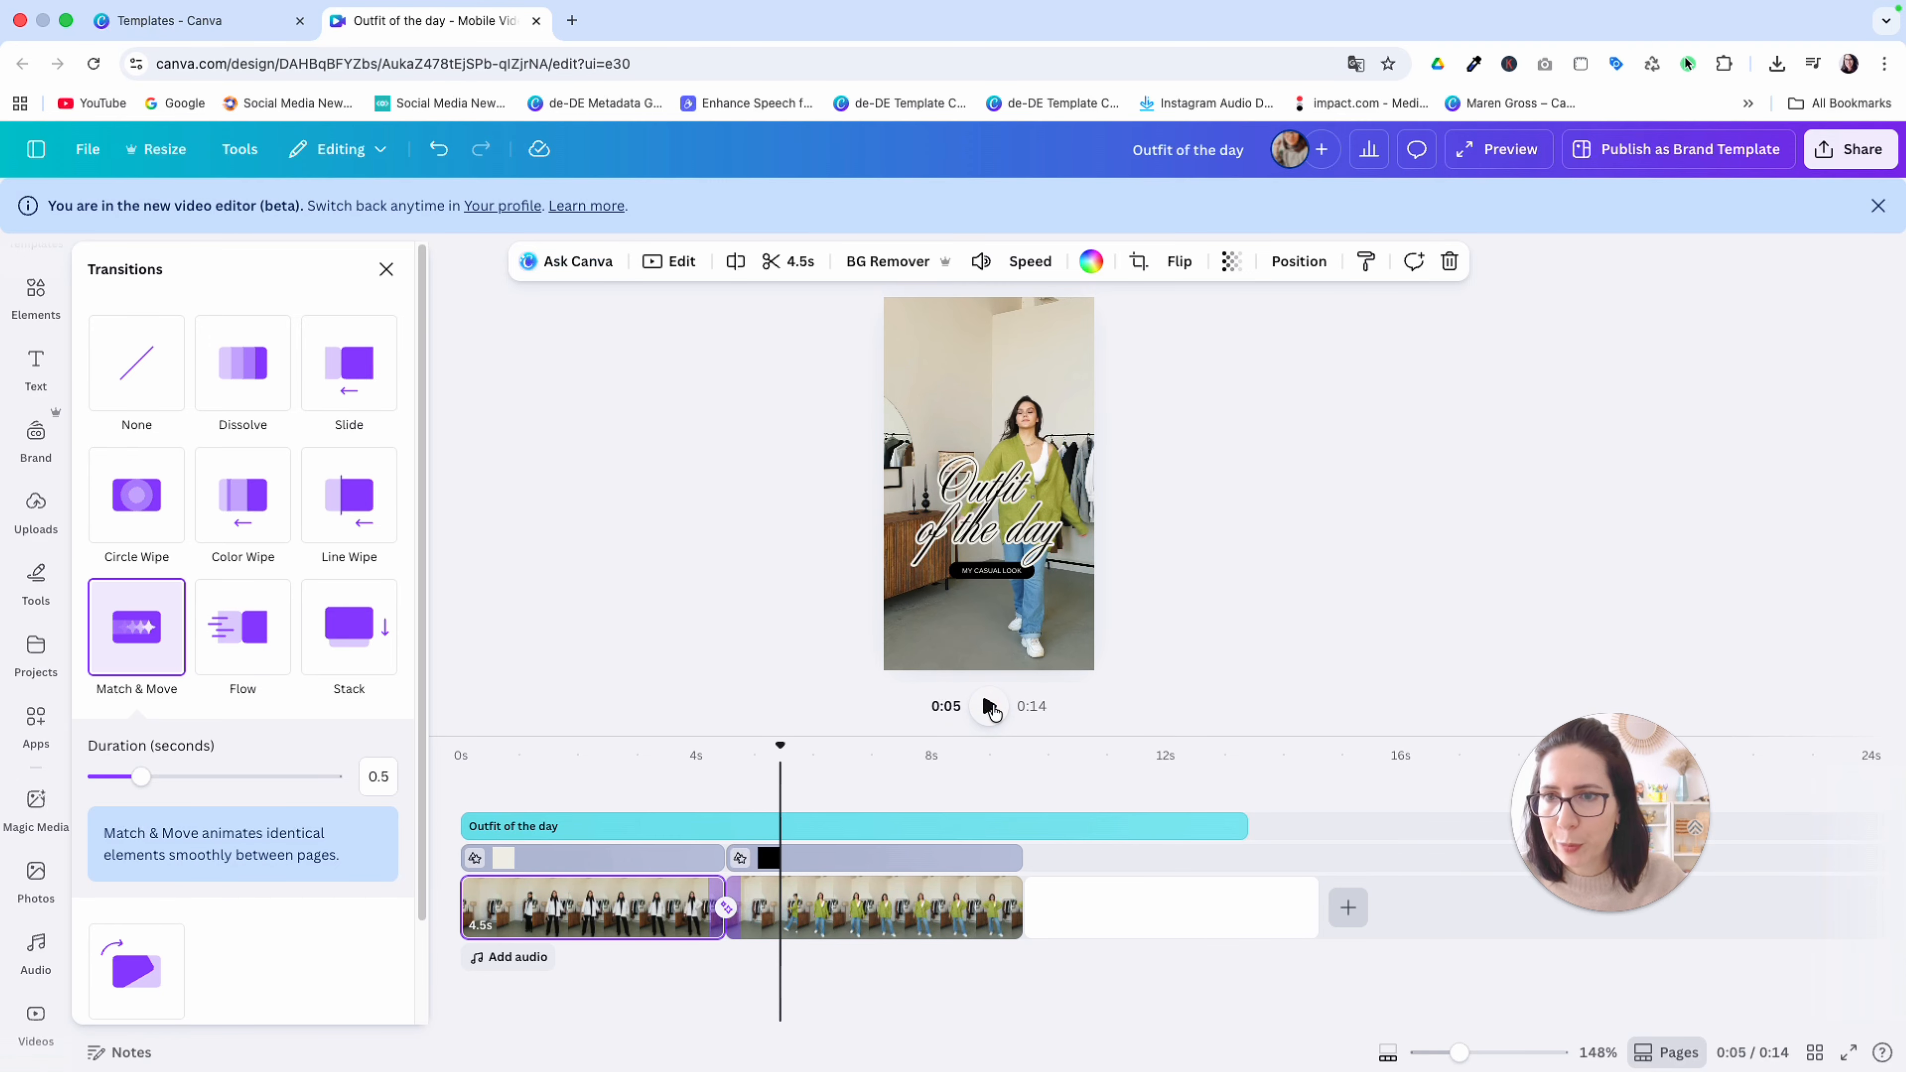
Apply the Line Wipe transition between the two outfit clips and play the cut from just before 4 seconds
{"action": "left_click", "coordinate": [365, 501]}
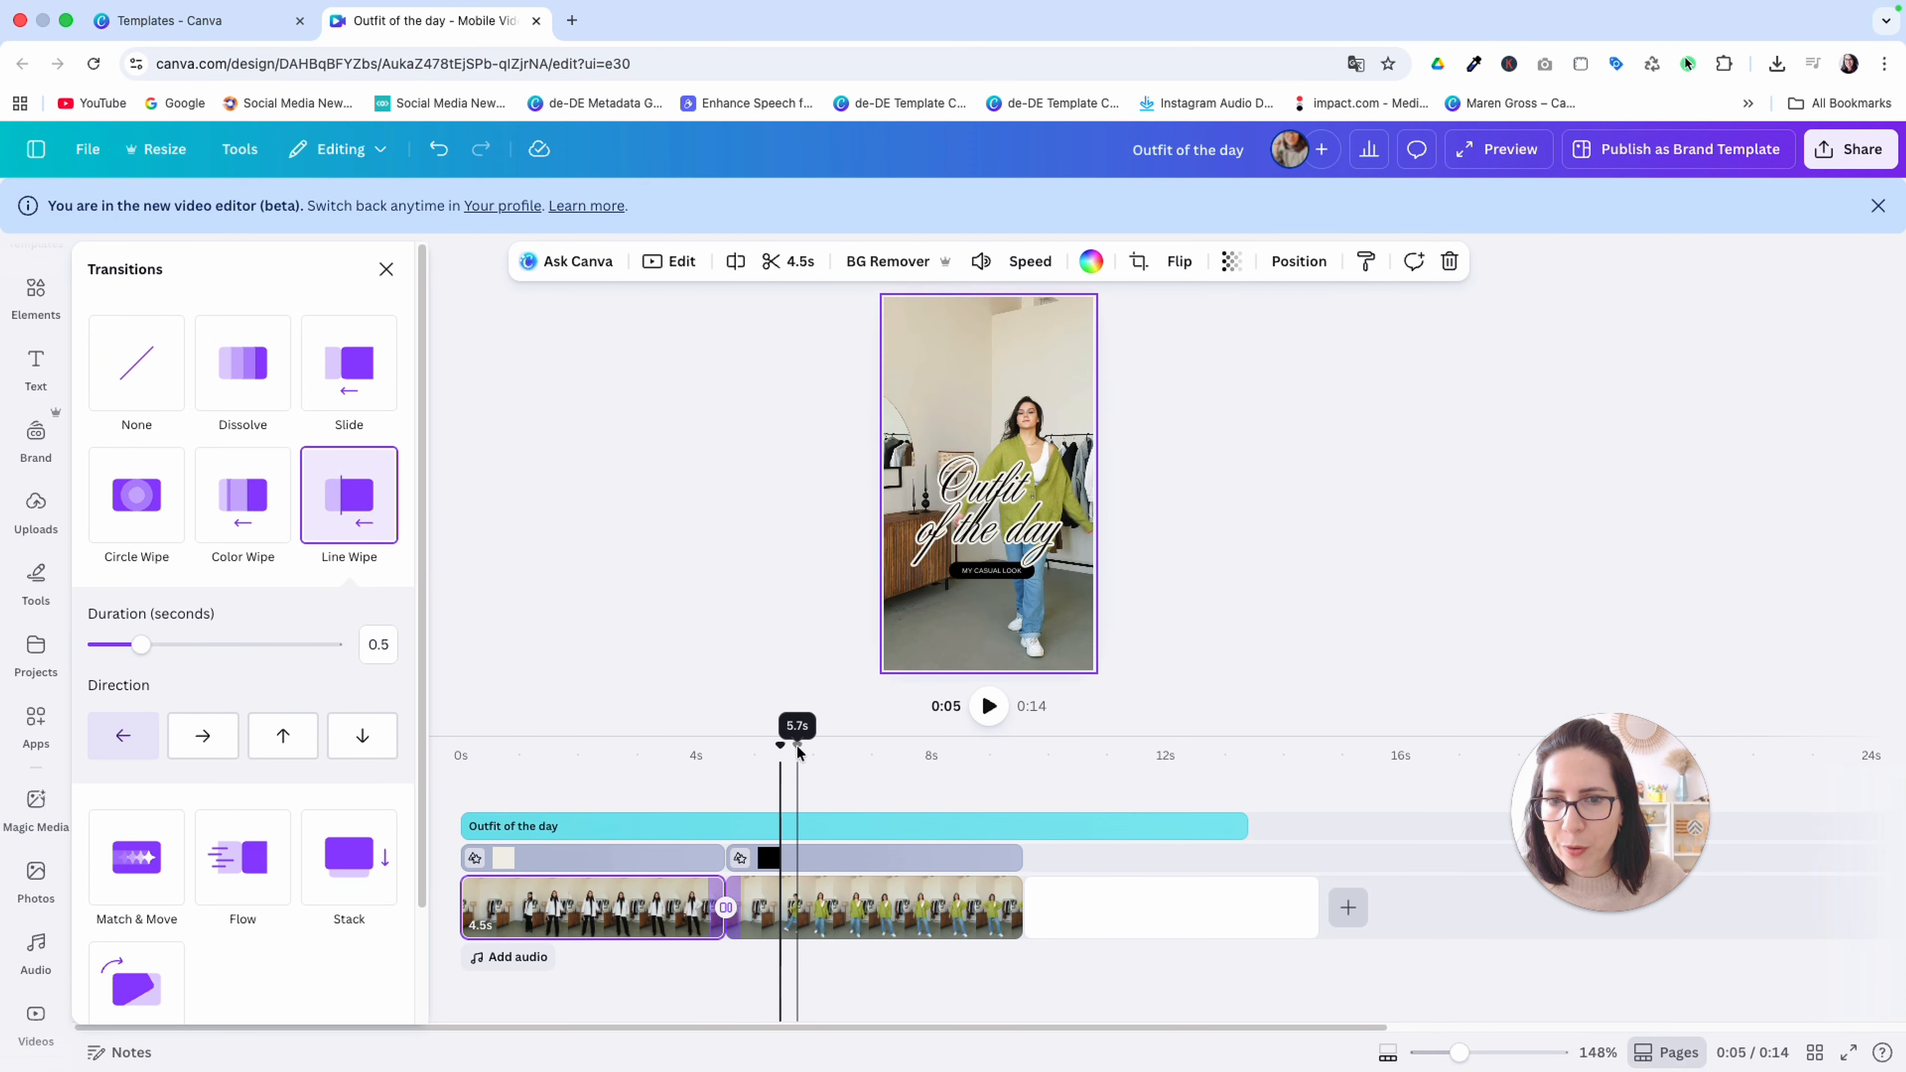
{"action": "left_click", "coordinate": [694, 747]}
{"action": "left_click", "coordinate": [1078, 687]}
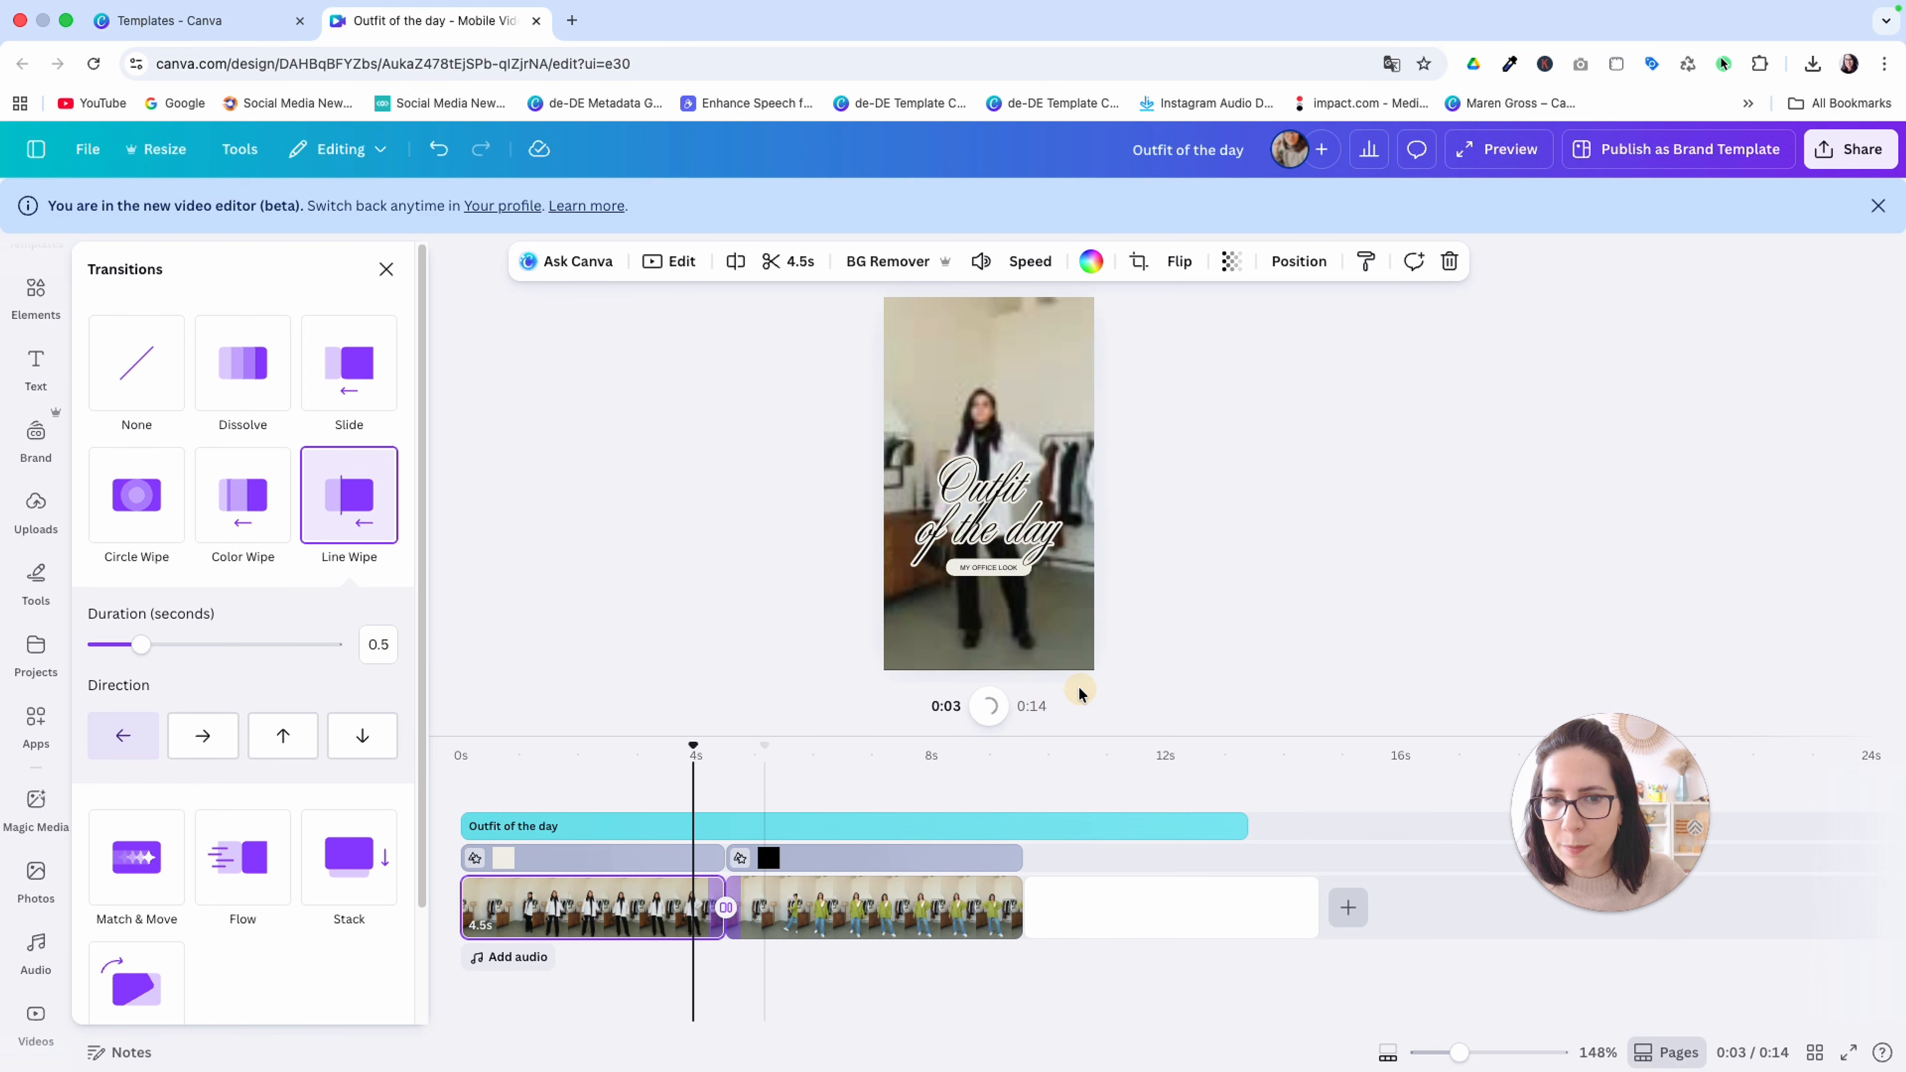
{"action": "left_click", "coordinate": [989, 705]}
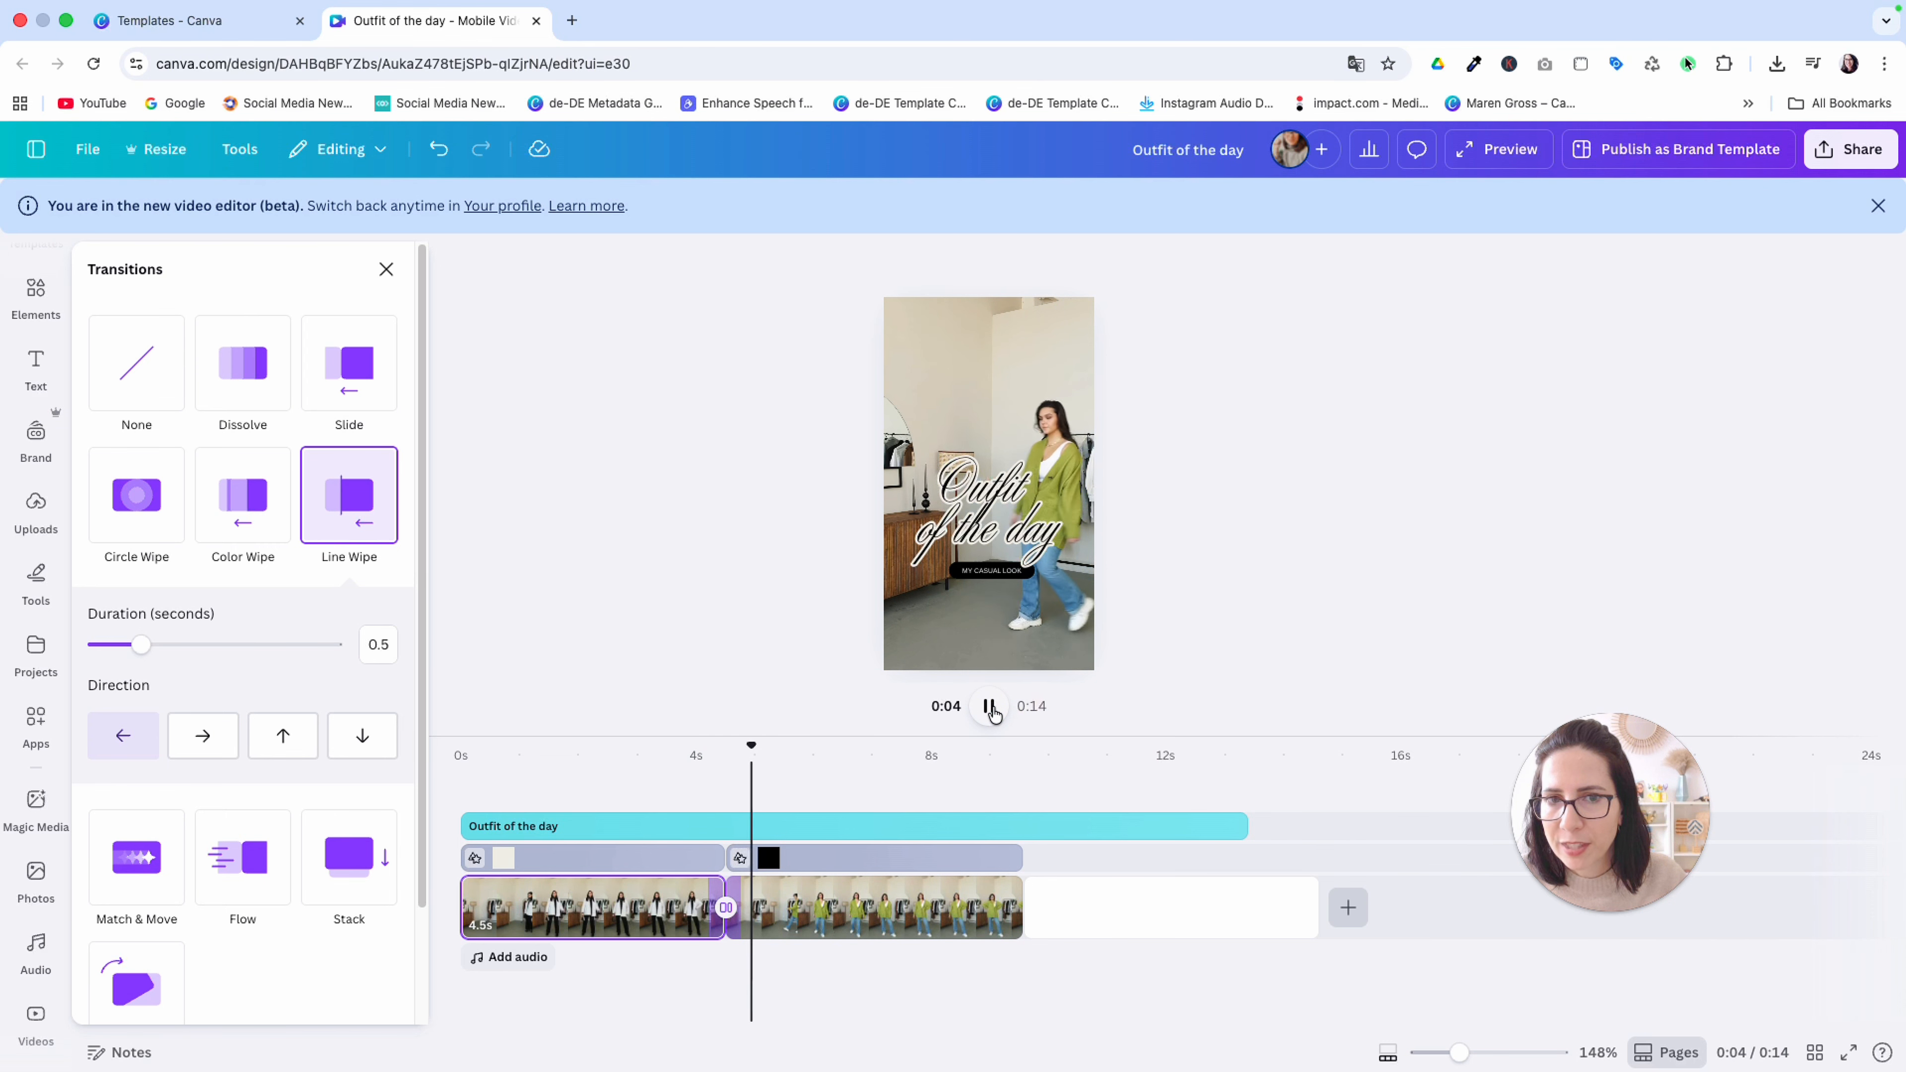
{"action": "left_click", "coordinate": [984, 706]}
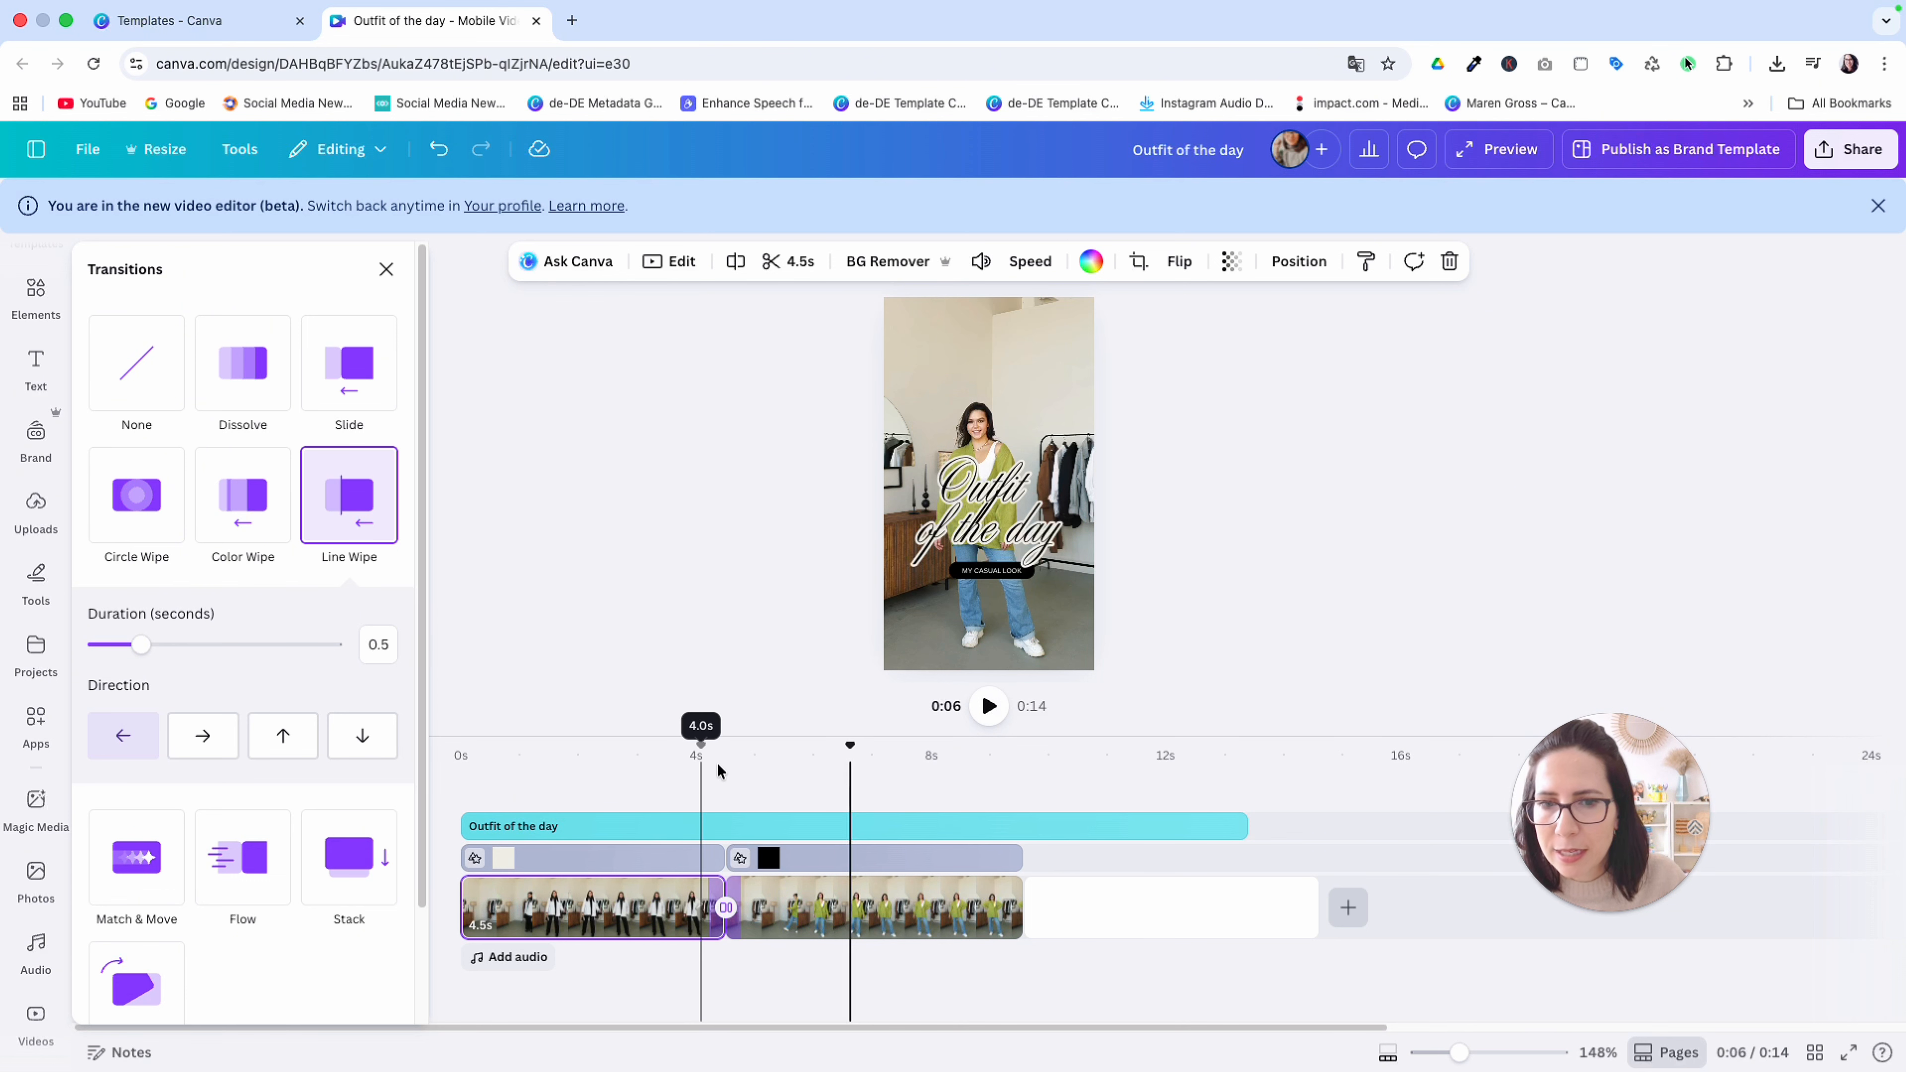
Set the Line Wipe duration between the office and casual clips to 0.8 seconds and play the cut from just before 4 seconds
{"action": "left_click_drag", "start_coordinate": [845, 743], "coordinate": [714, 796]}
{"action": "left_click_drag", "start_coordinate": [141, 644], "coordinate": [173, 644]}
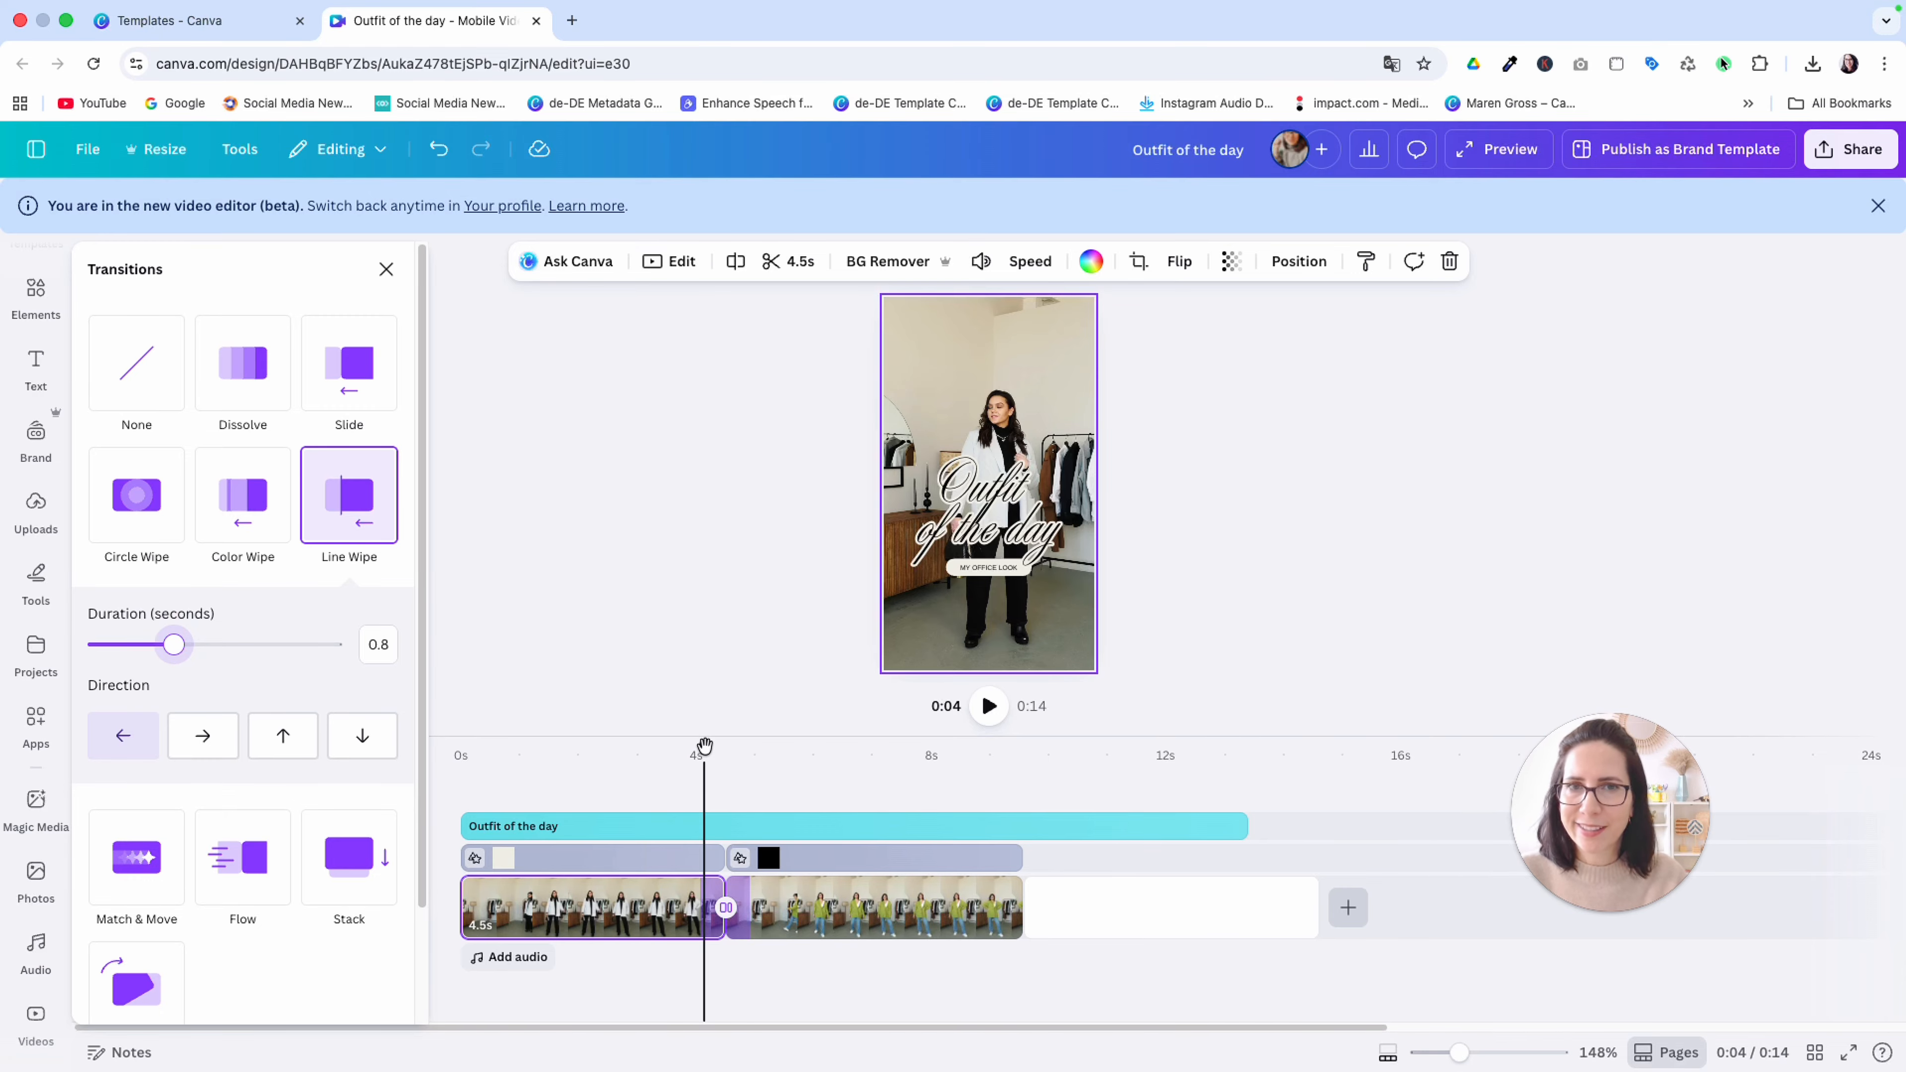
{"action": "left_click_drag", "start_coordinate": [704, 745], "coordinate": [674, 746]}
{"action": "left_click", "coordinate": [989, 705]}
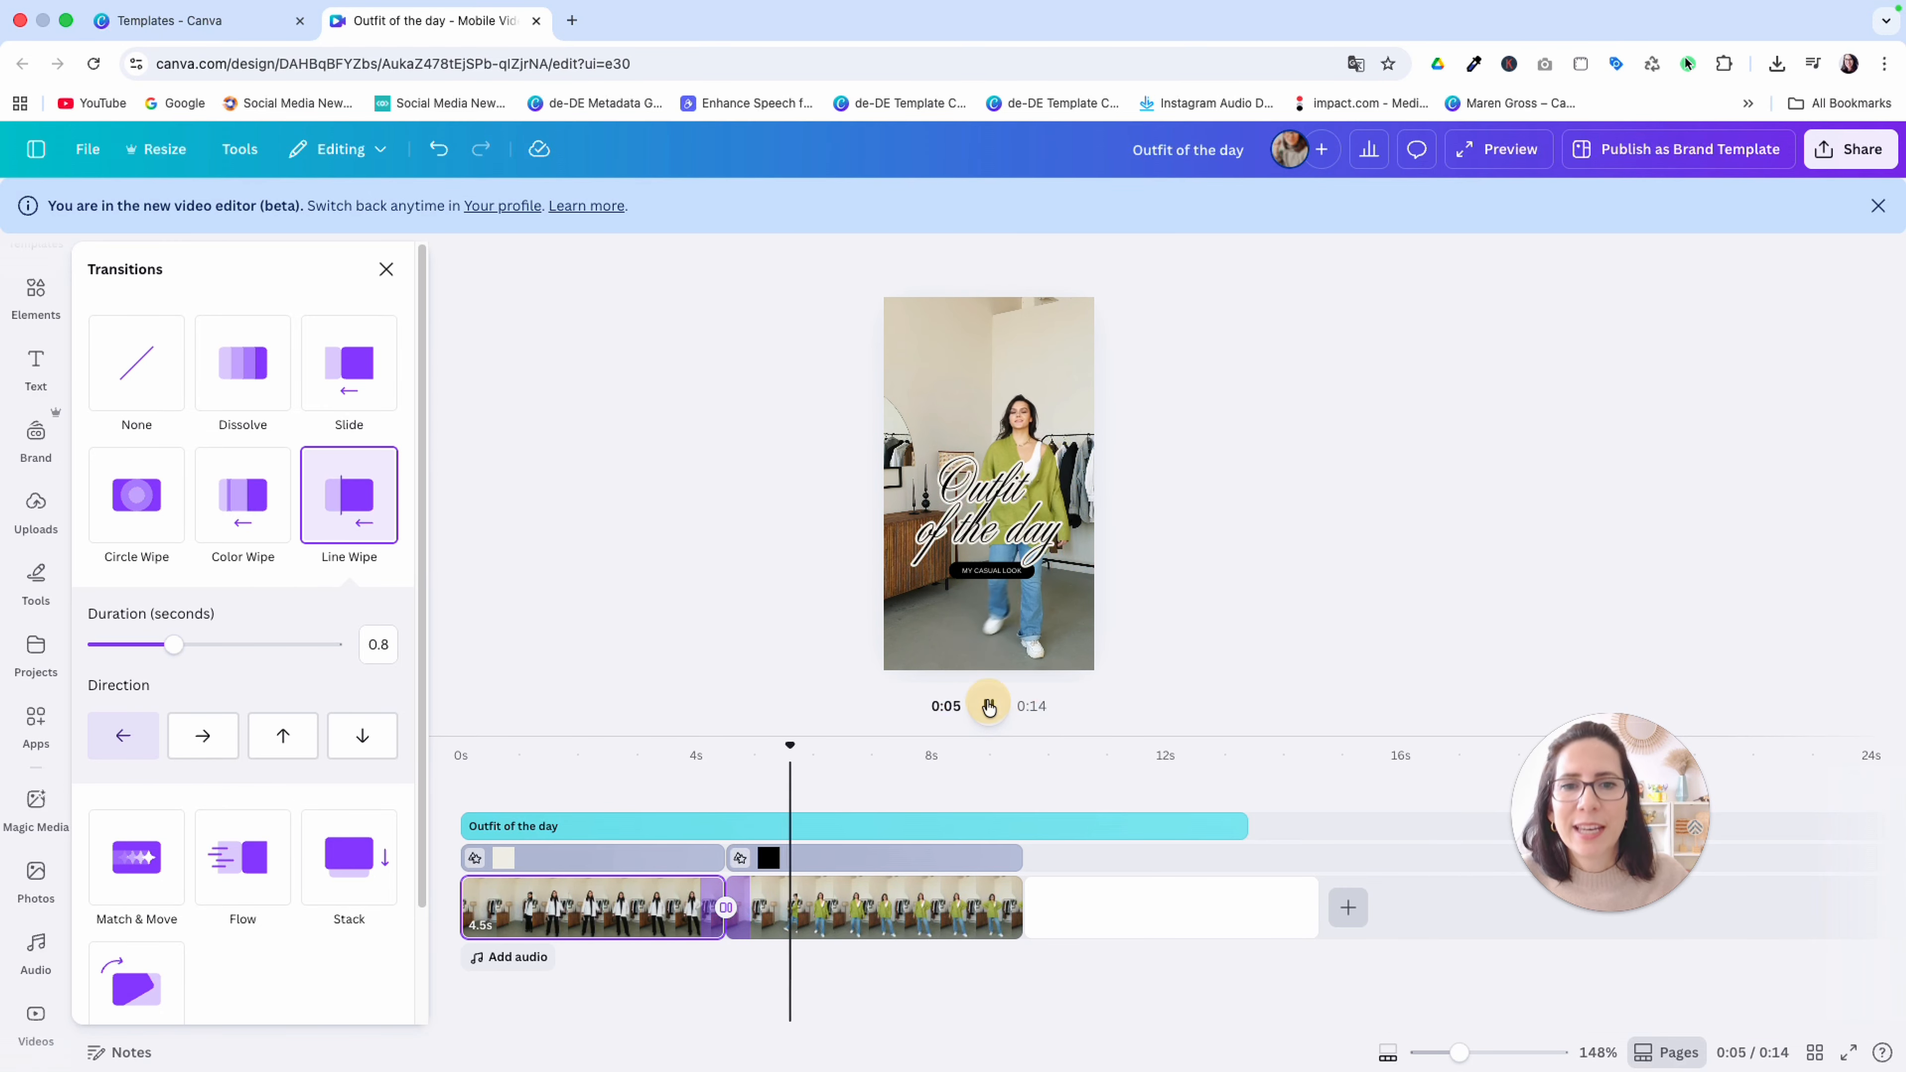
{"action": "left_click", "coordinate": [989, 706]}
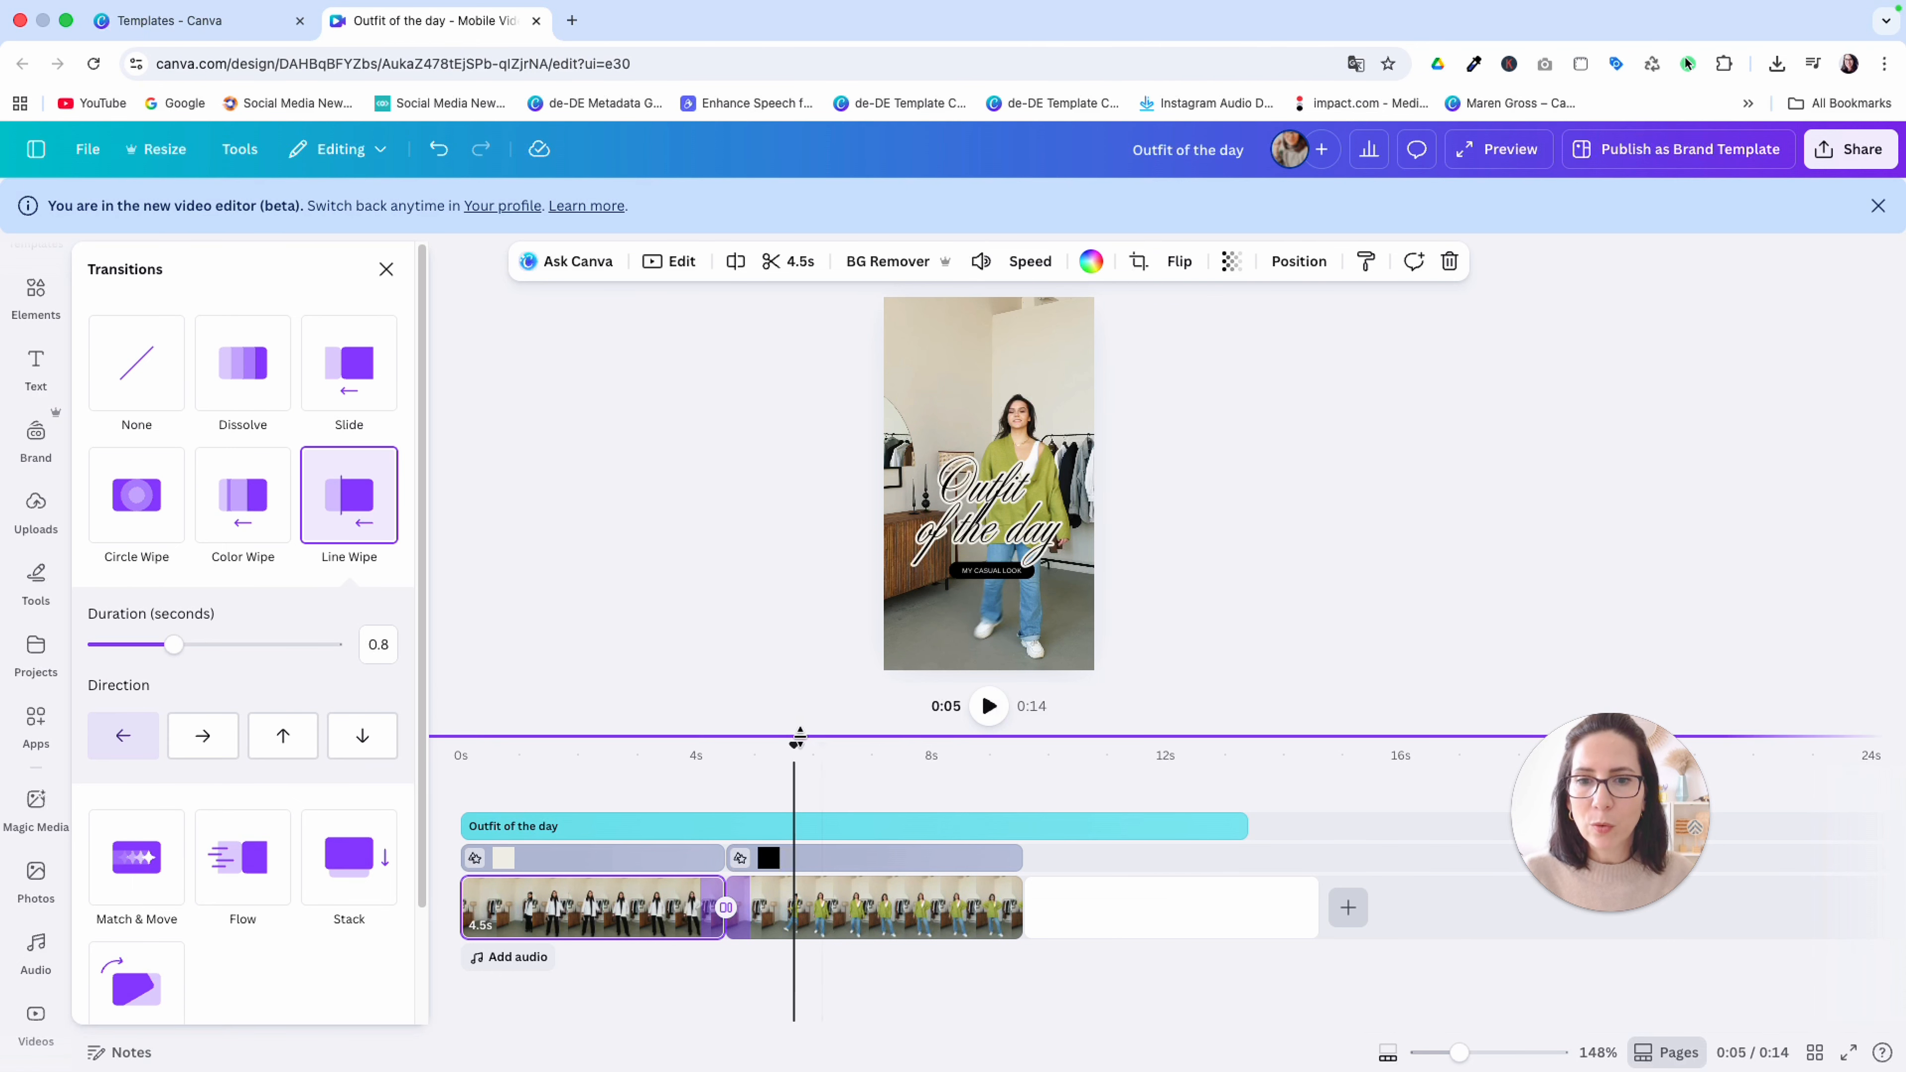
{"action": "left_click_drag", "start_coordinate": [797, 739], "coordinate": [659, 796]}
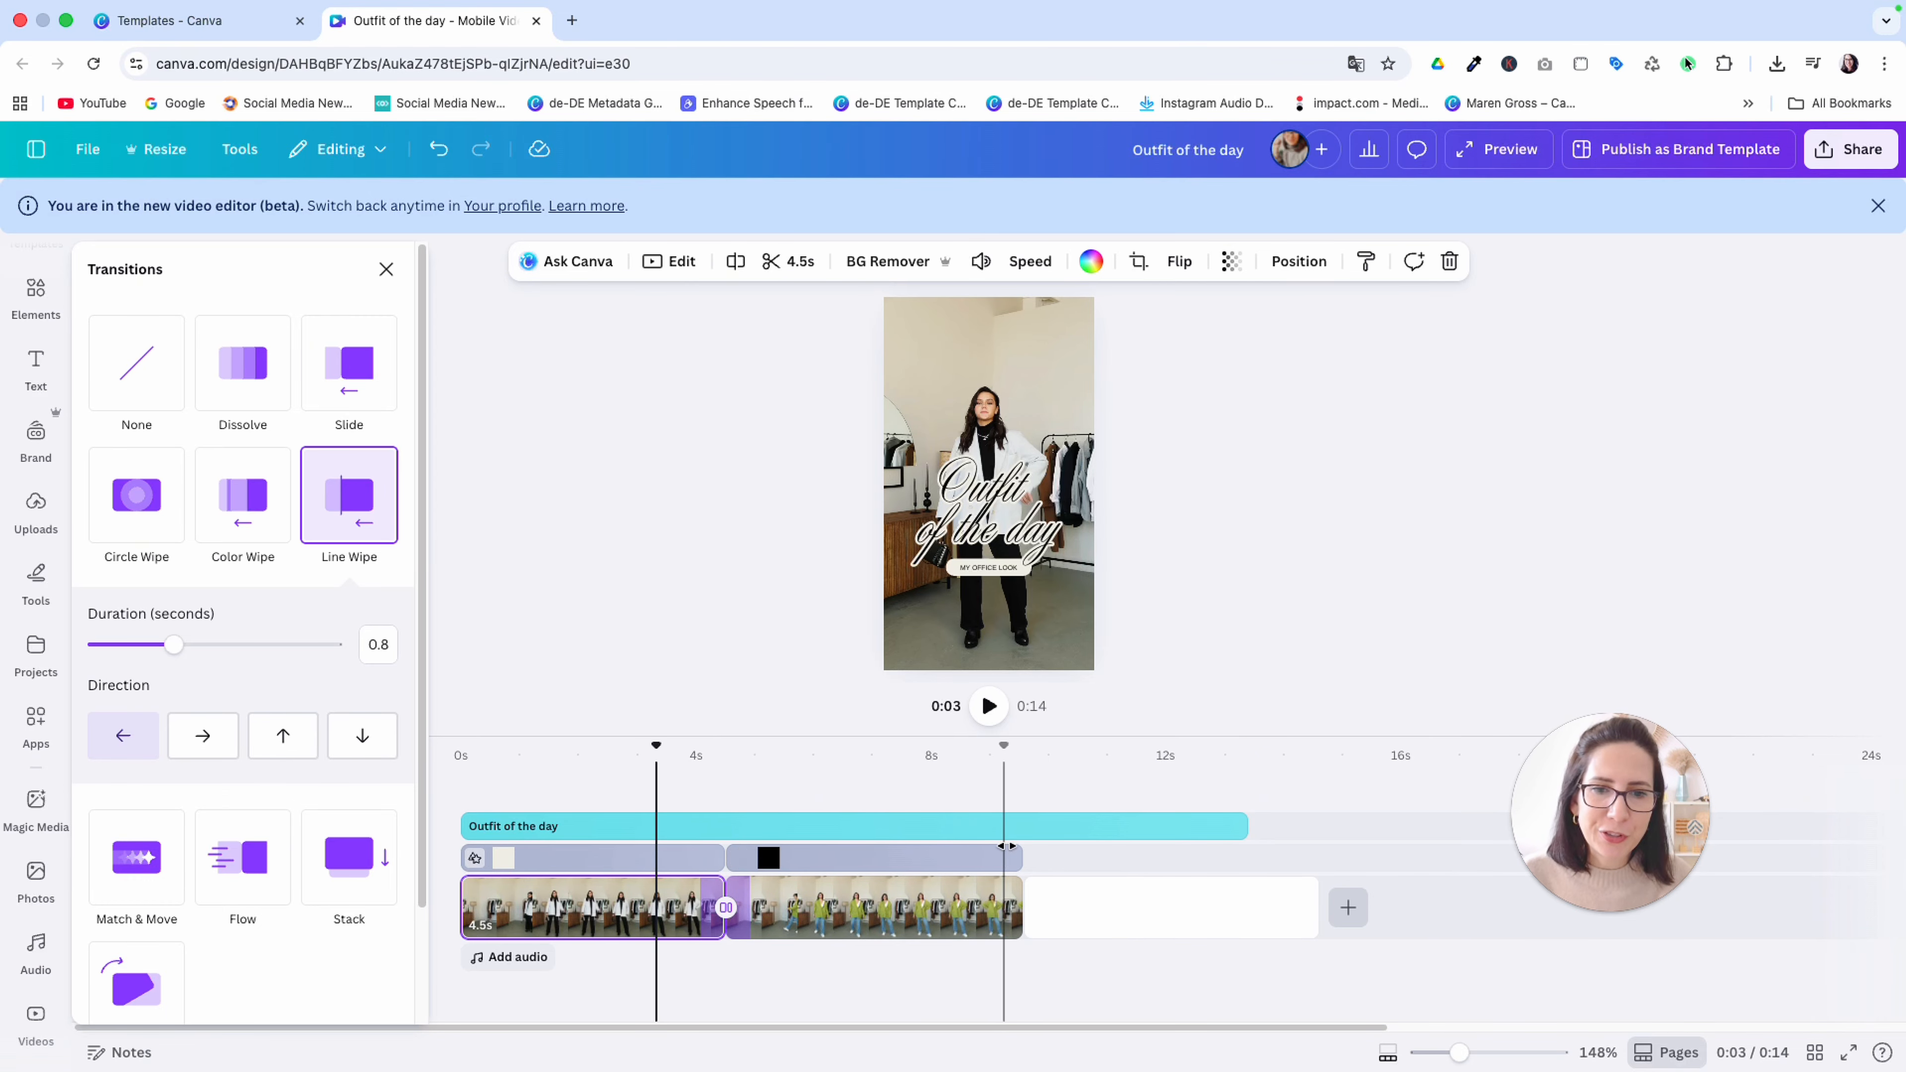
Duplicate the "MY OFFICE LOOK" label and place the copy above the third clip, directly after the casual label
{"action": "left_click", "coordinate": [1049, 925]}
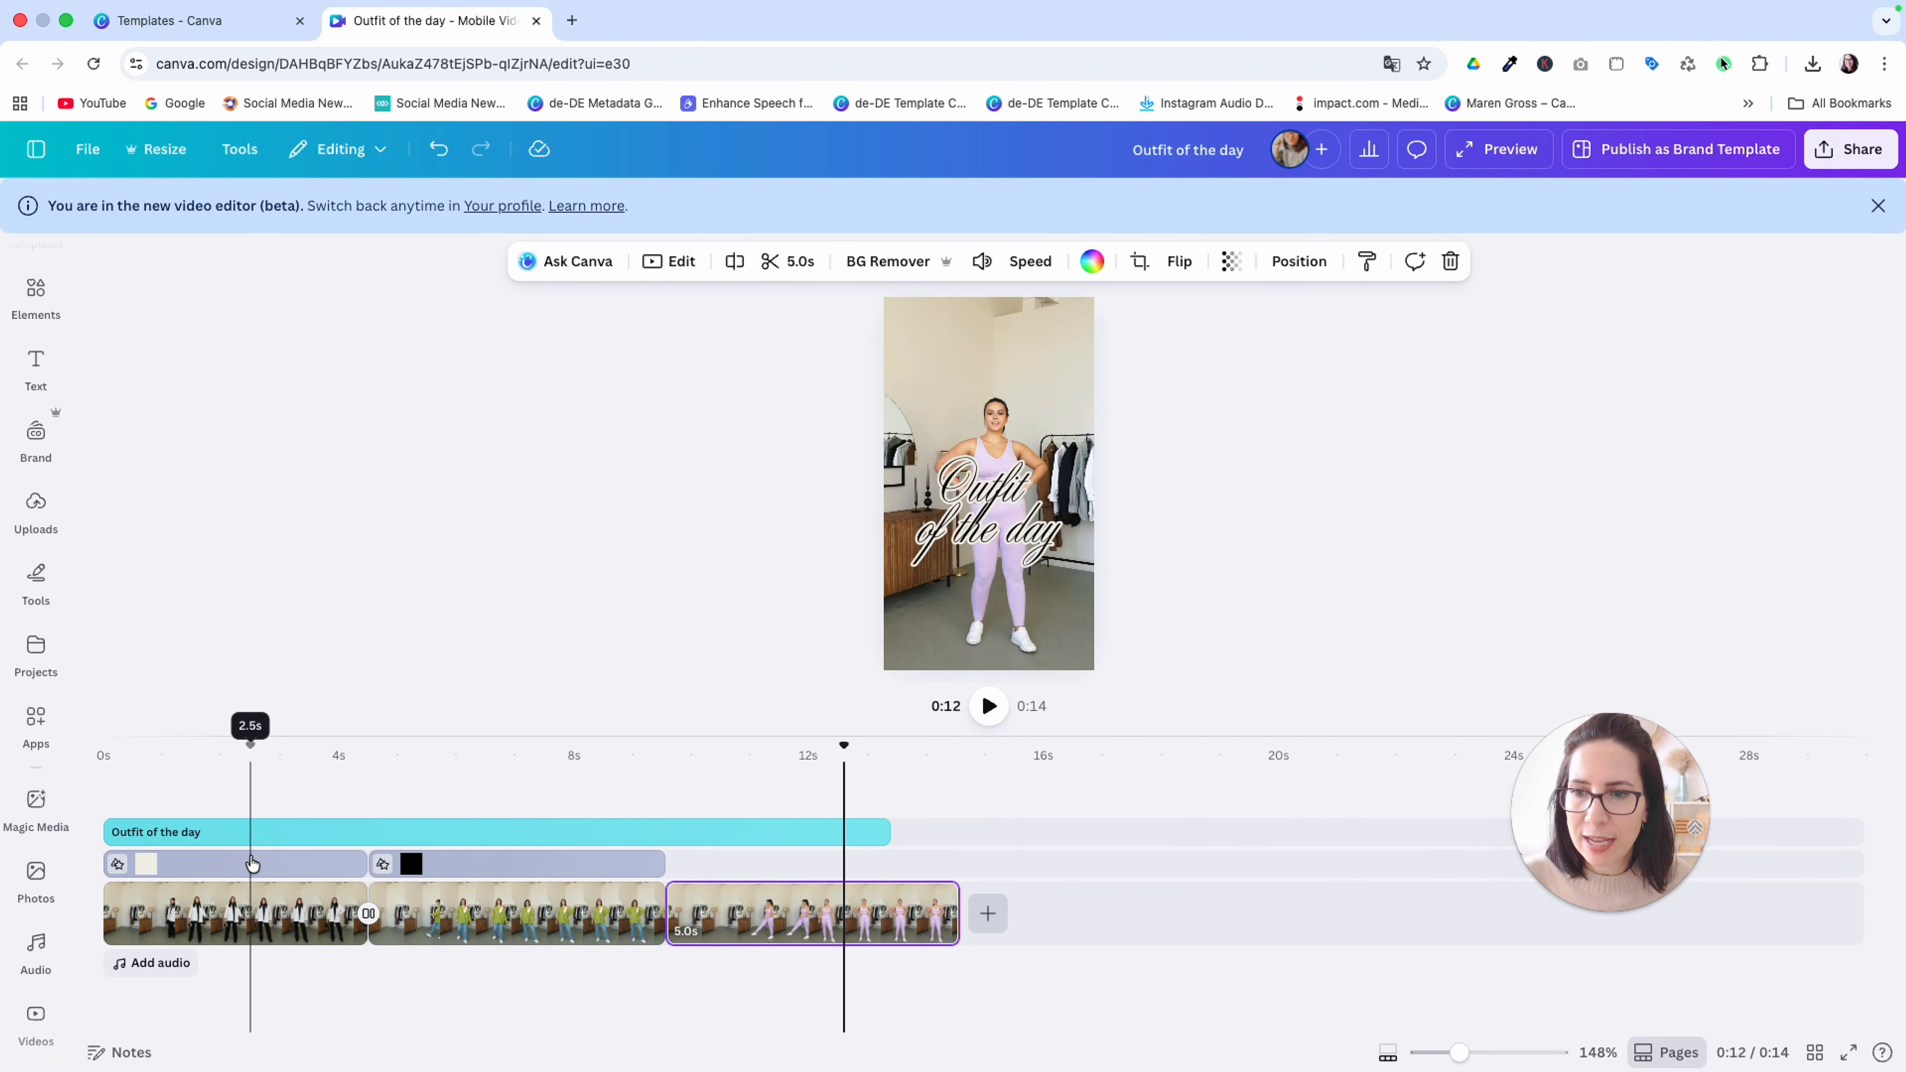
{"action": "left_click", "coordinate": [268, 868]}
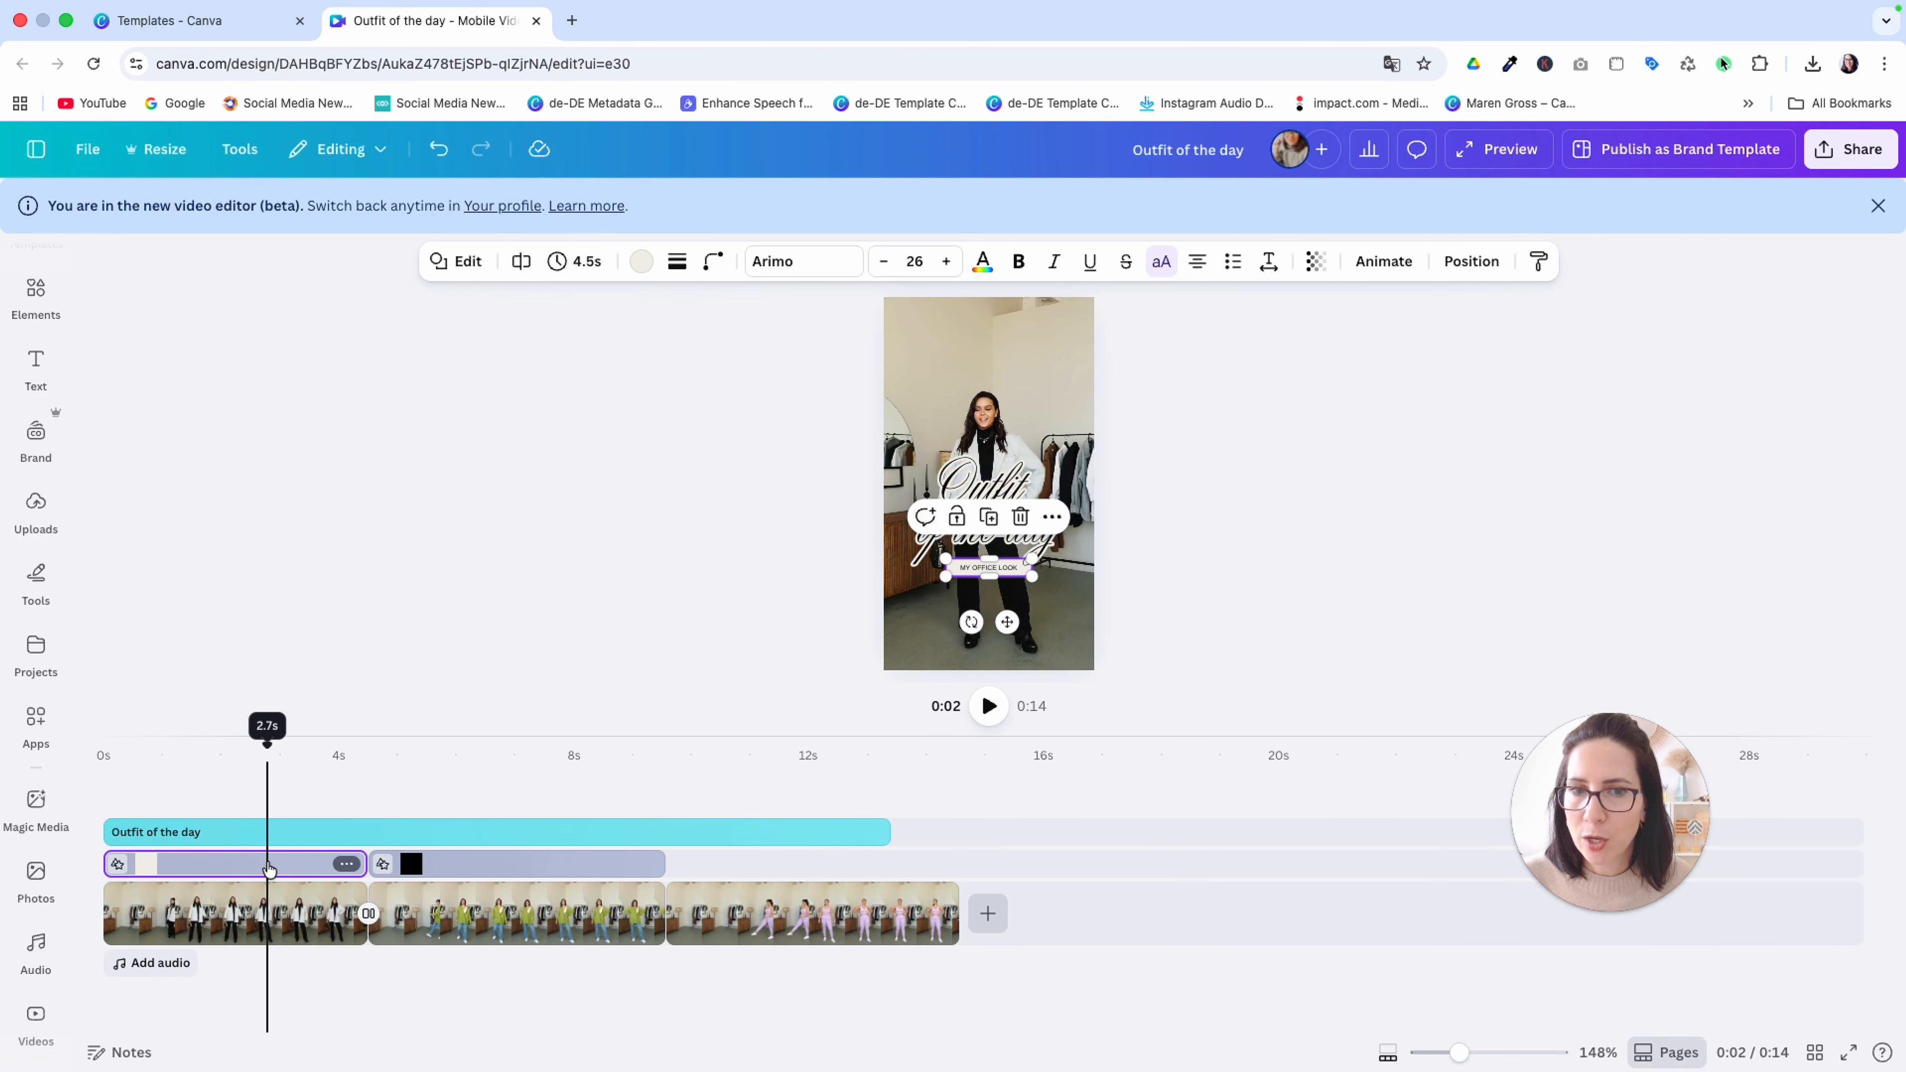
{"action": "left_click", "coordinate": [418, 864]}
{"action": "left_click", "coordinate": [222, 866]}
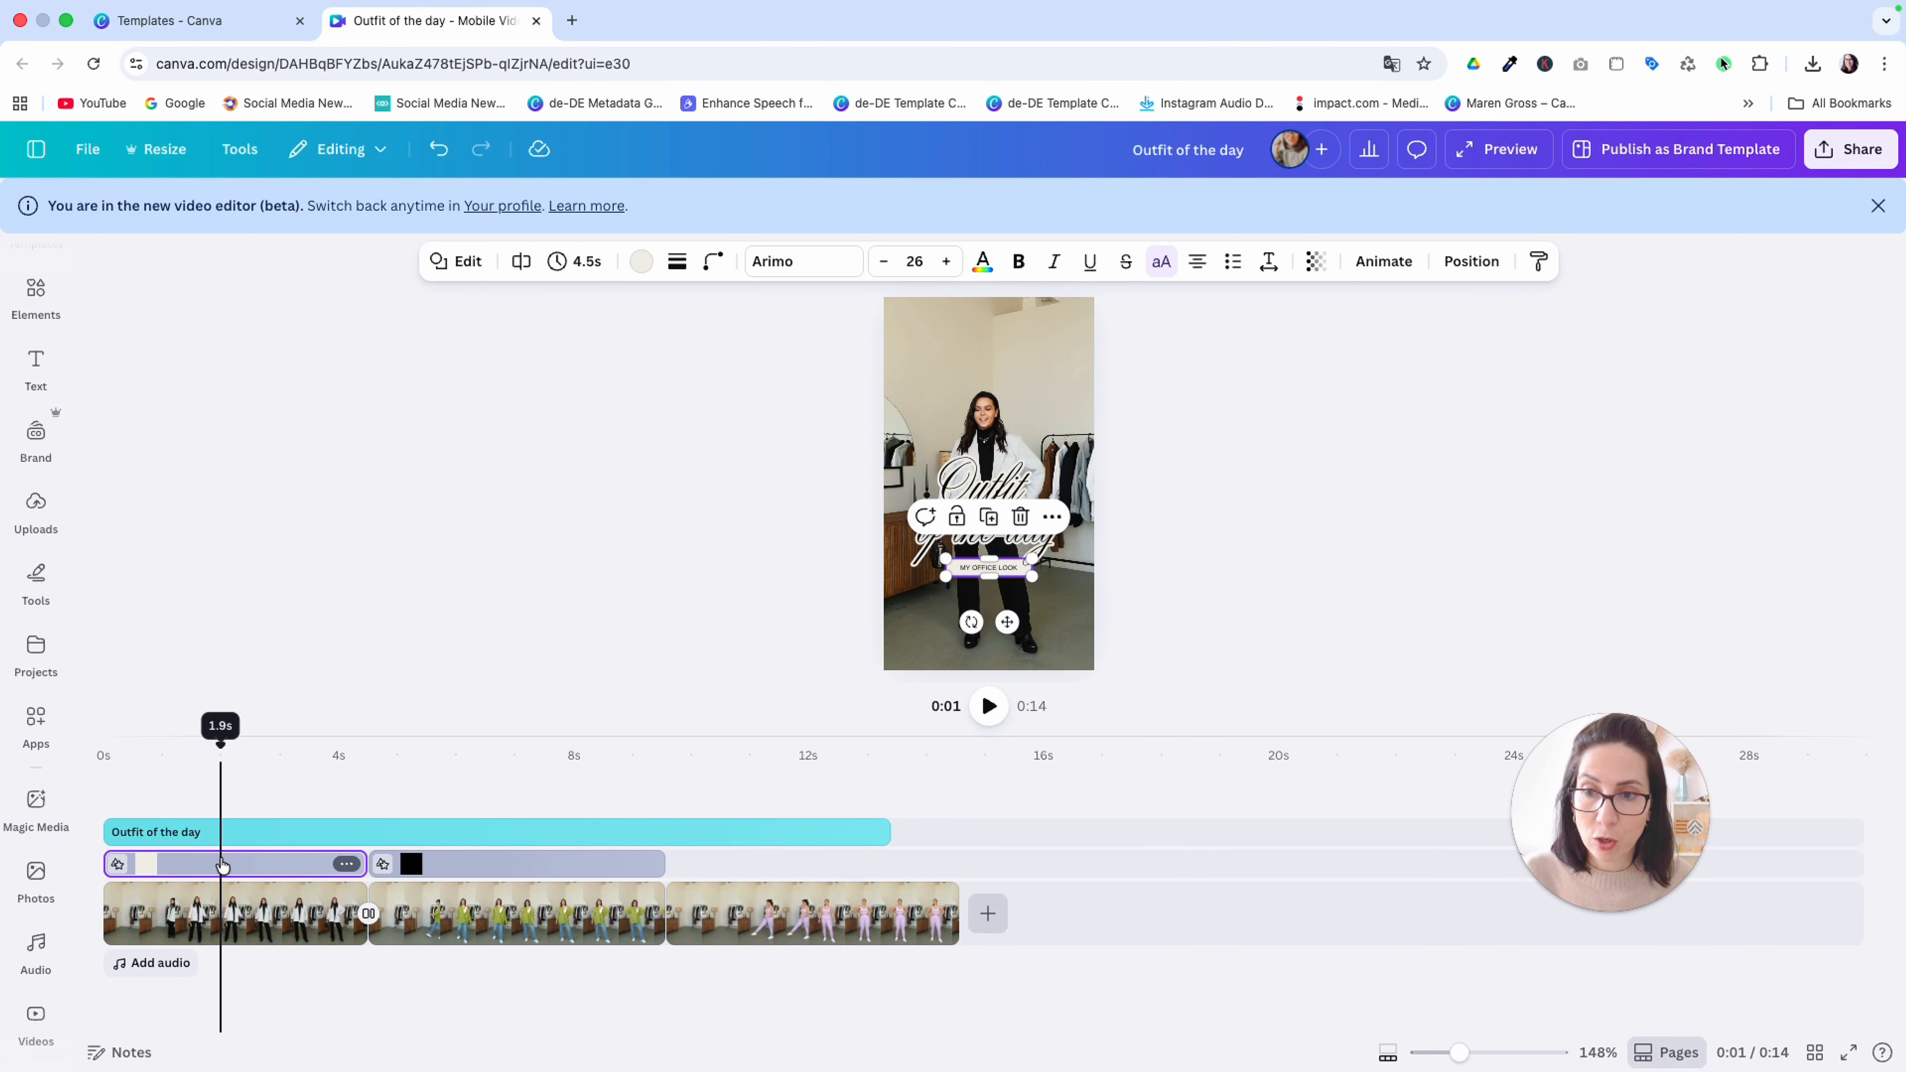
{"action": "left_click", "coordinate": [702, 866]}
{"action": "key", "text": "super+v"}
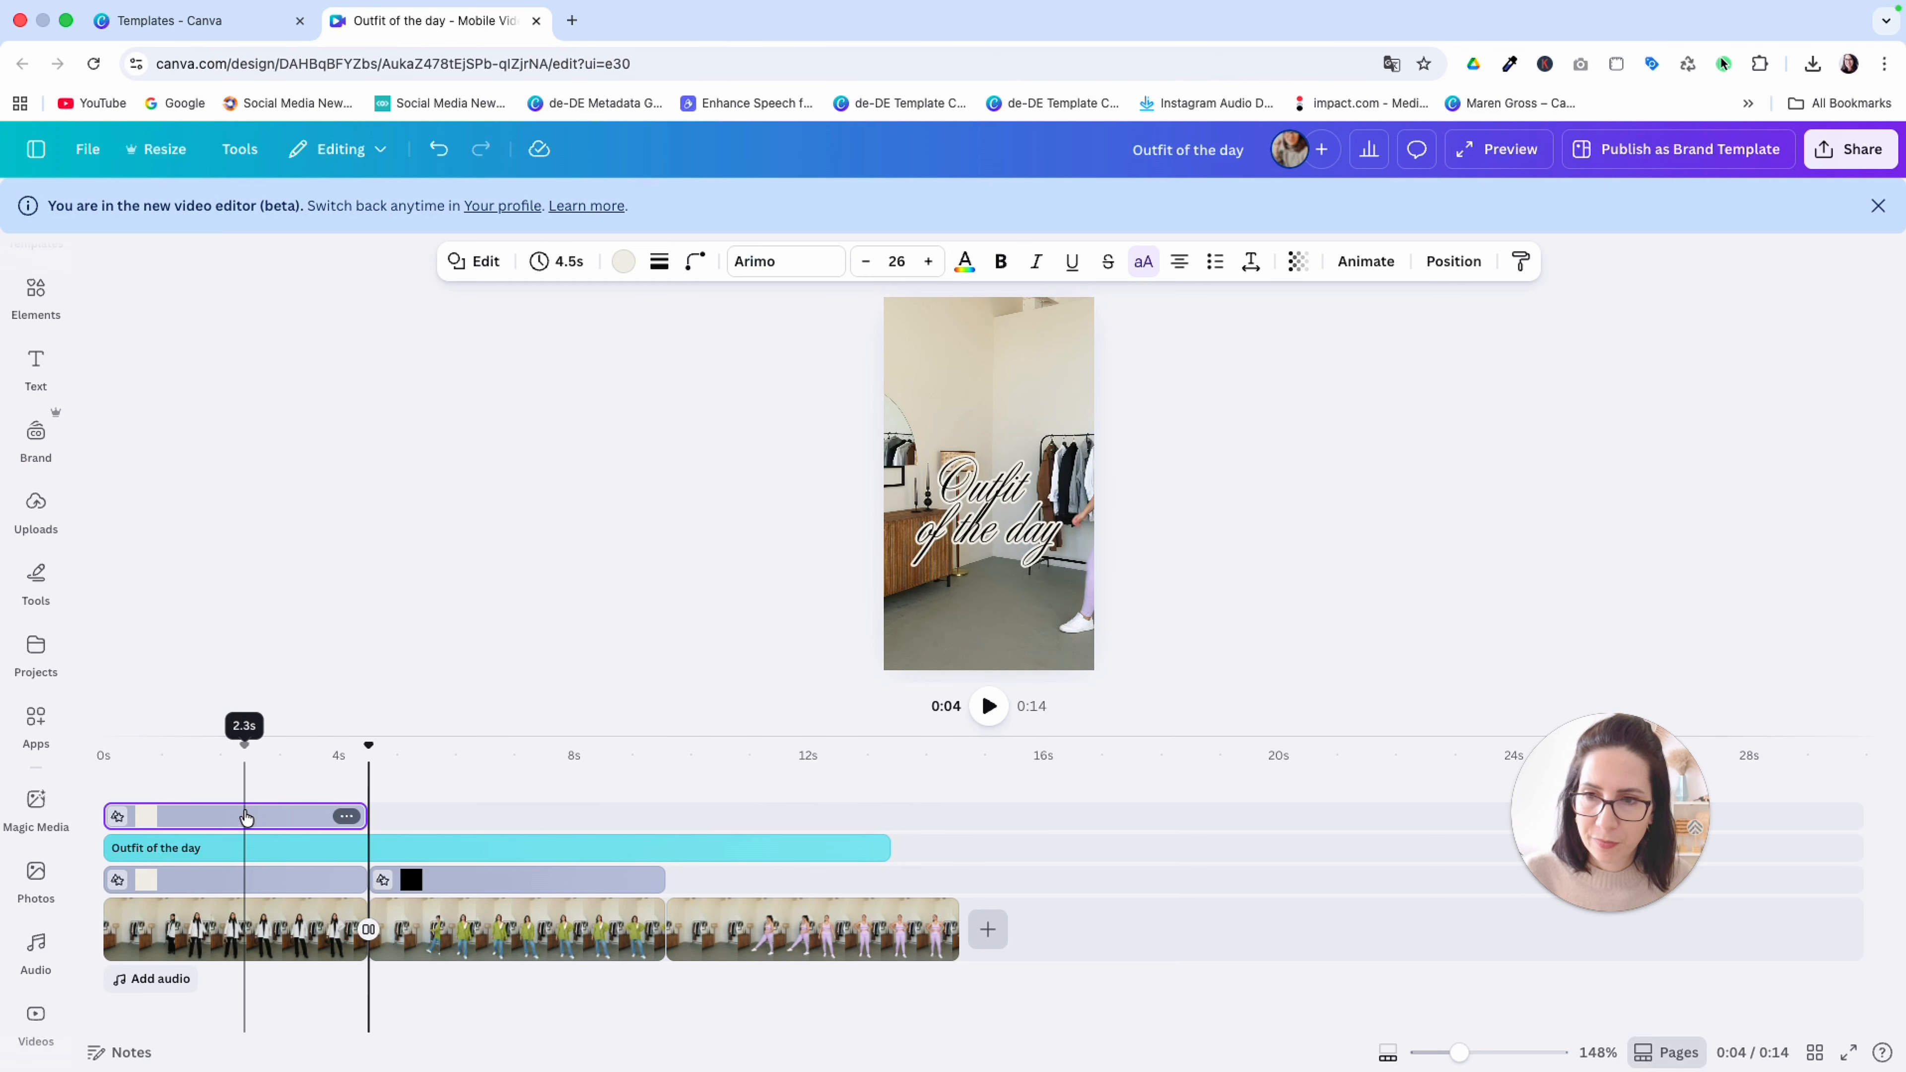
{"action": "mouse_move", "coordinate": [246, 816]}
{"action": "left_mouse_down"}
{"action": "mouse_move", "coordinate": [502, 877]}
{"action": "mouse_move", "coordinate": [808, 865]}
{"action": "left_mouse_up"}
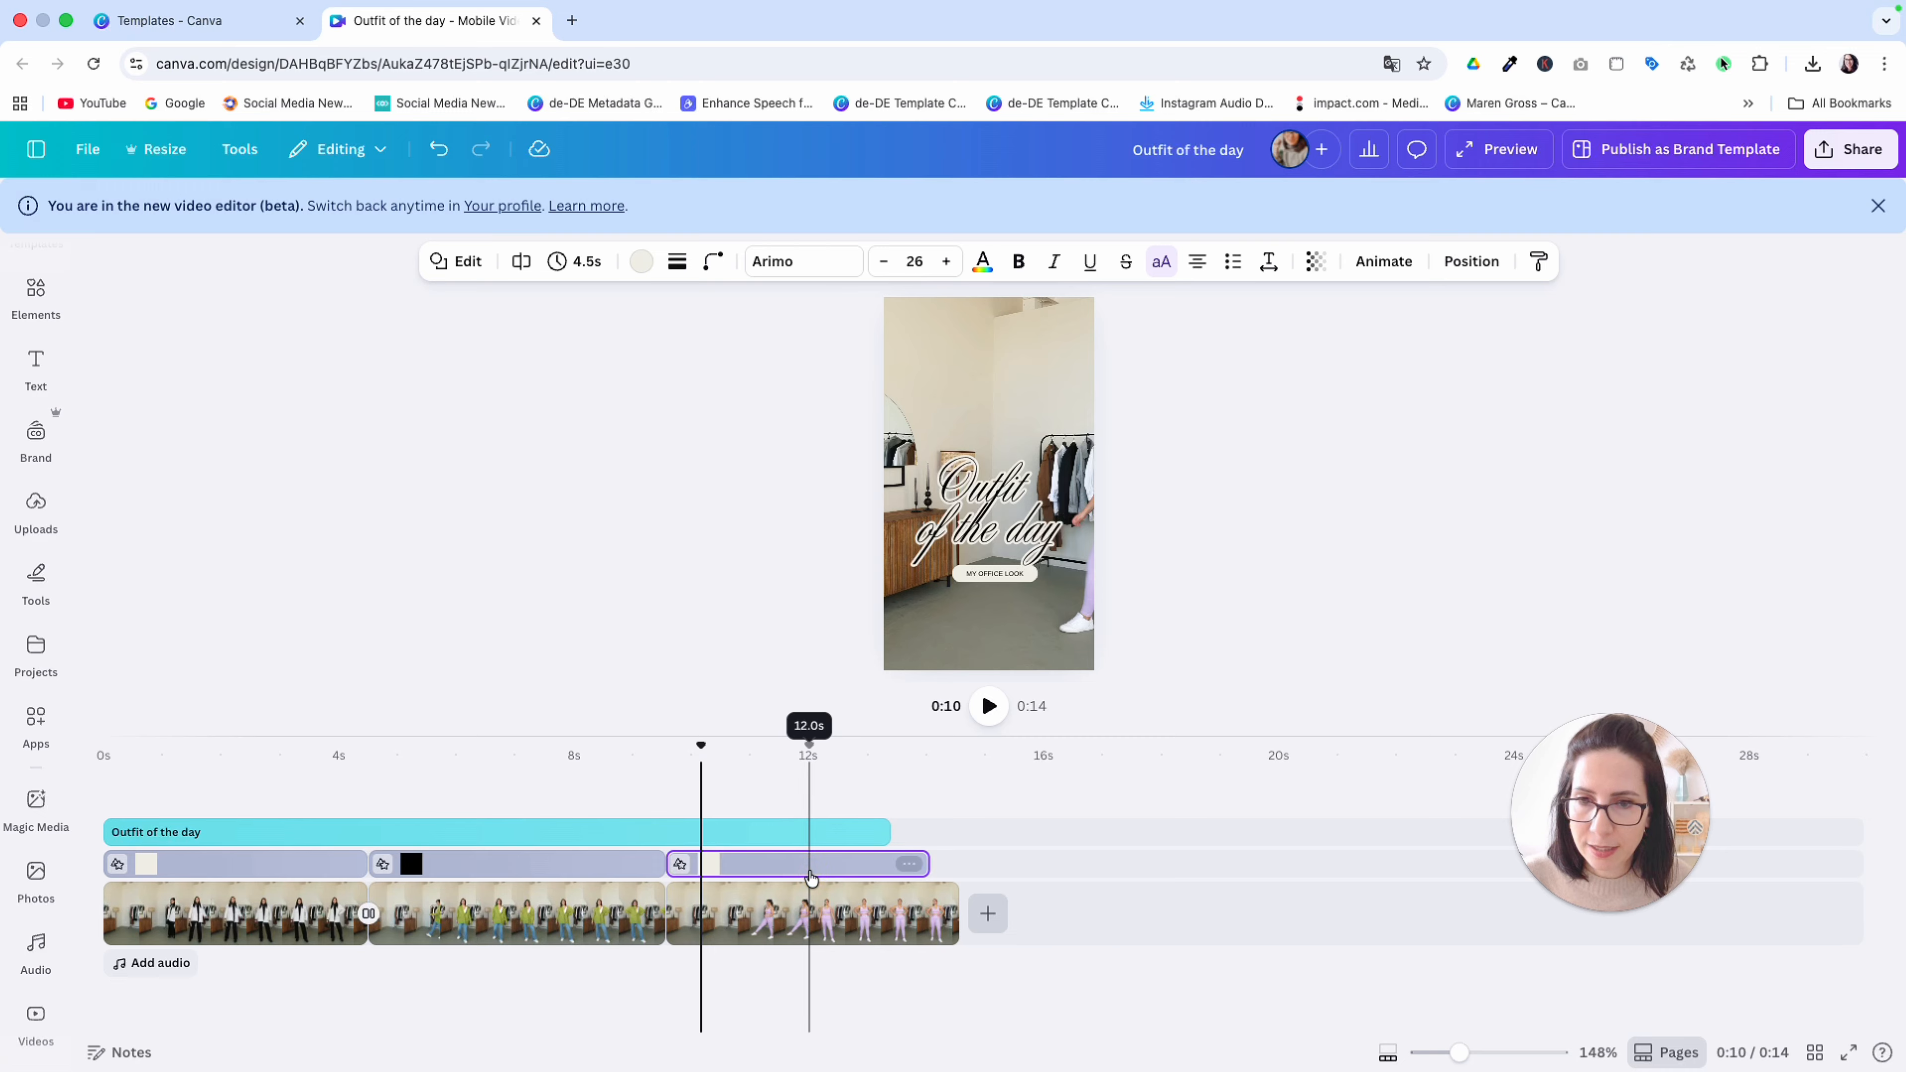
Trim the third clip to 4.5 seconds and extend the "Outfit of the day" title to the video's end at 14.0 seconds
{"action": "left_click", "coordinate": [911, 914]}
{"action": "left_click_drag", "start_coordinate": [949, 909], "coordinate": [931, 909]}
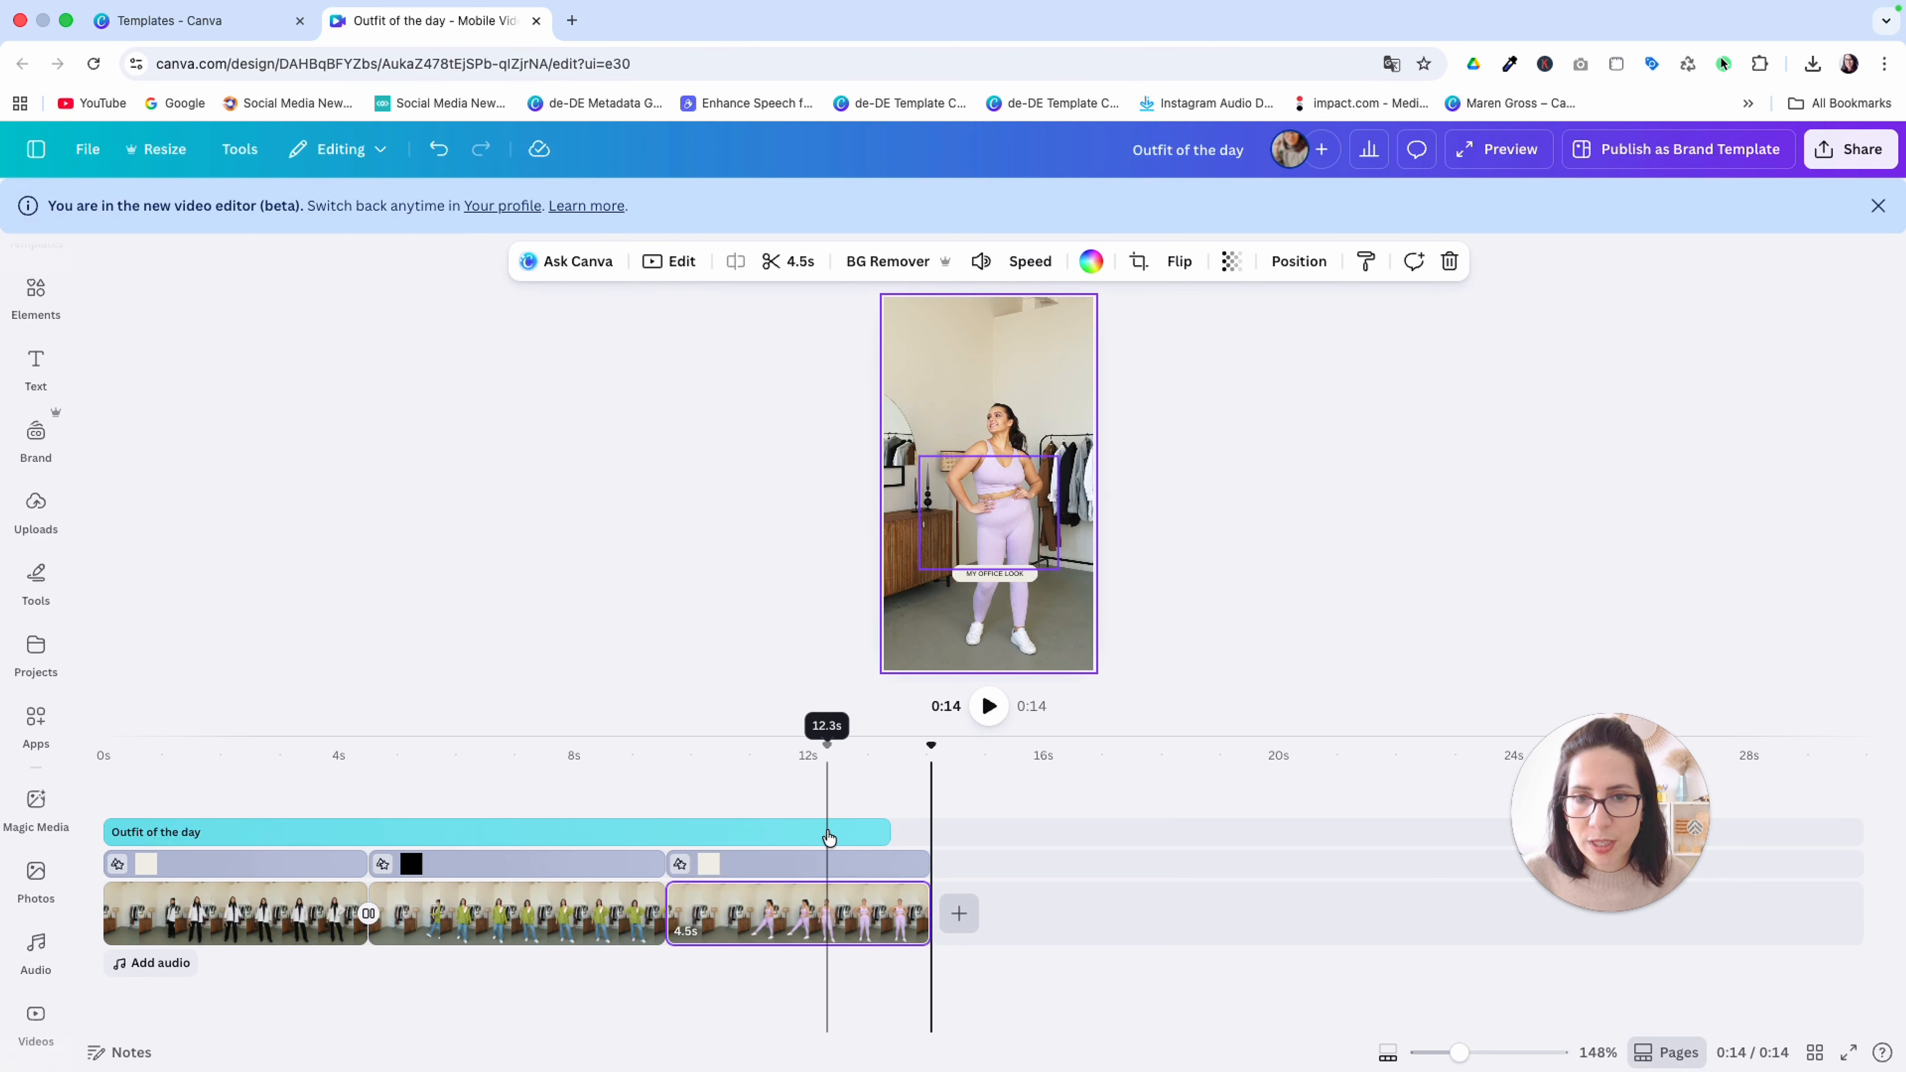
{"action": "left_click", "coordinate": [823, 780]}
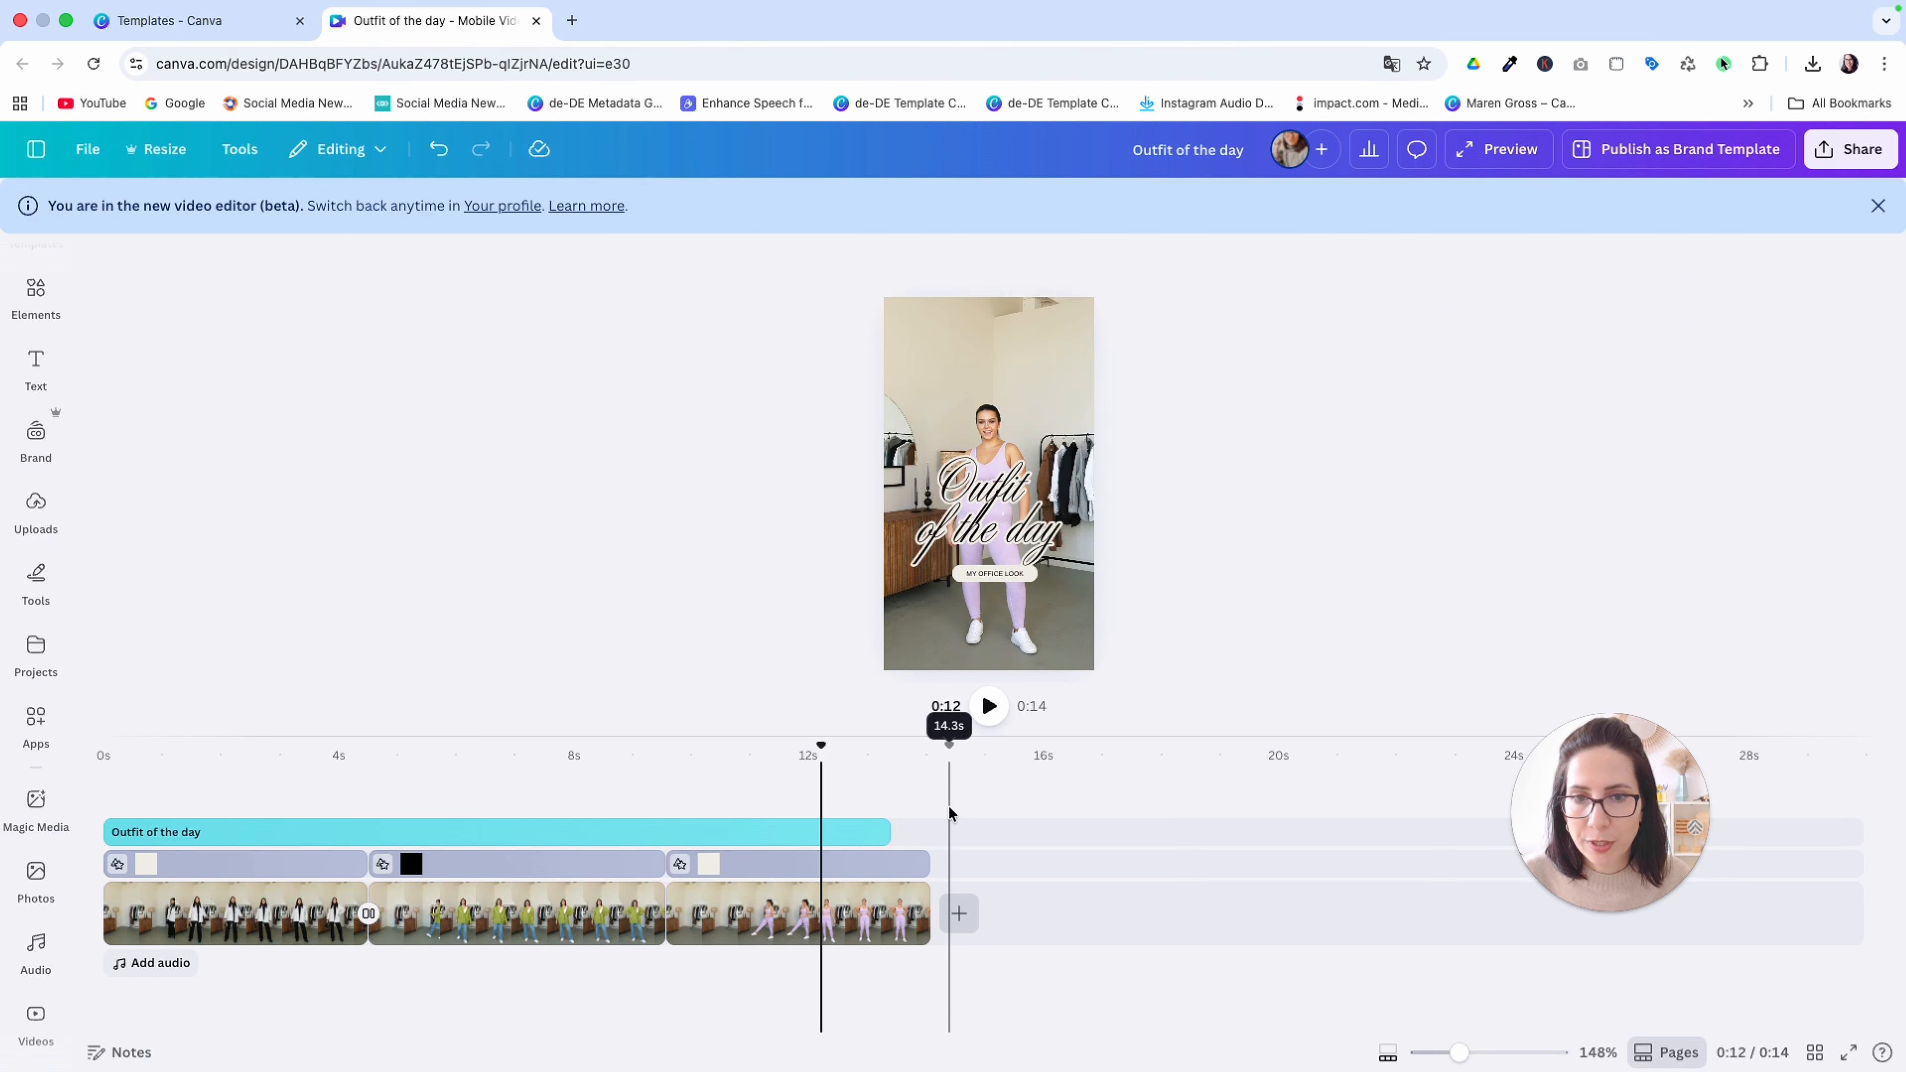
{"action": "left_click", "coordinate": [884, 830]}
{"action": "left_click_drag", "start_coordinate": [887, 827], "coordinate": [926, 825]}
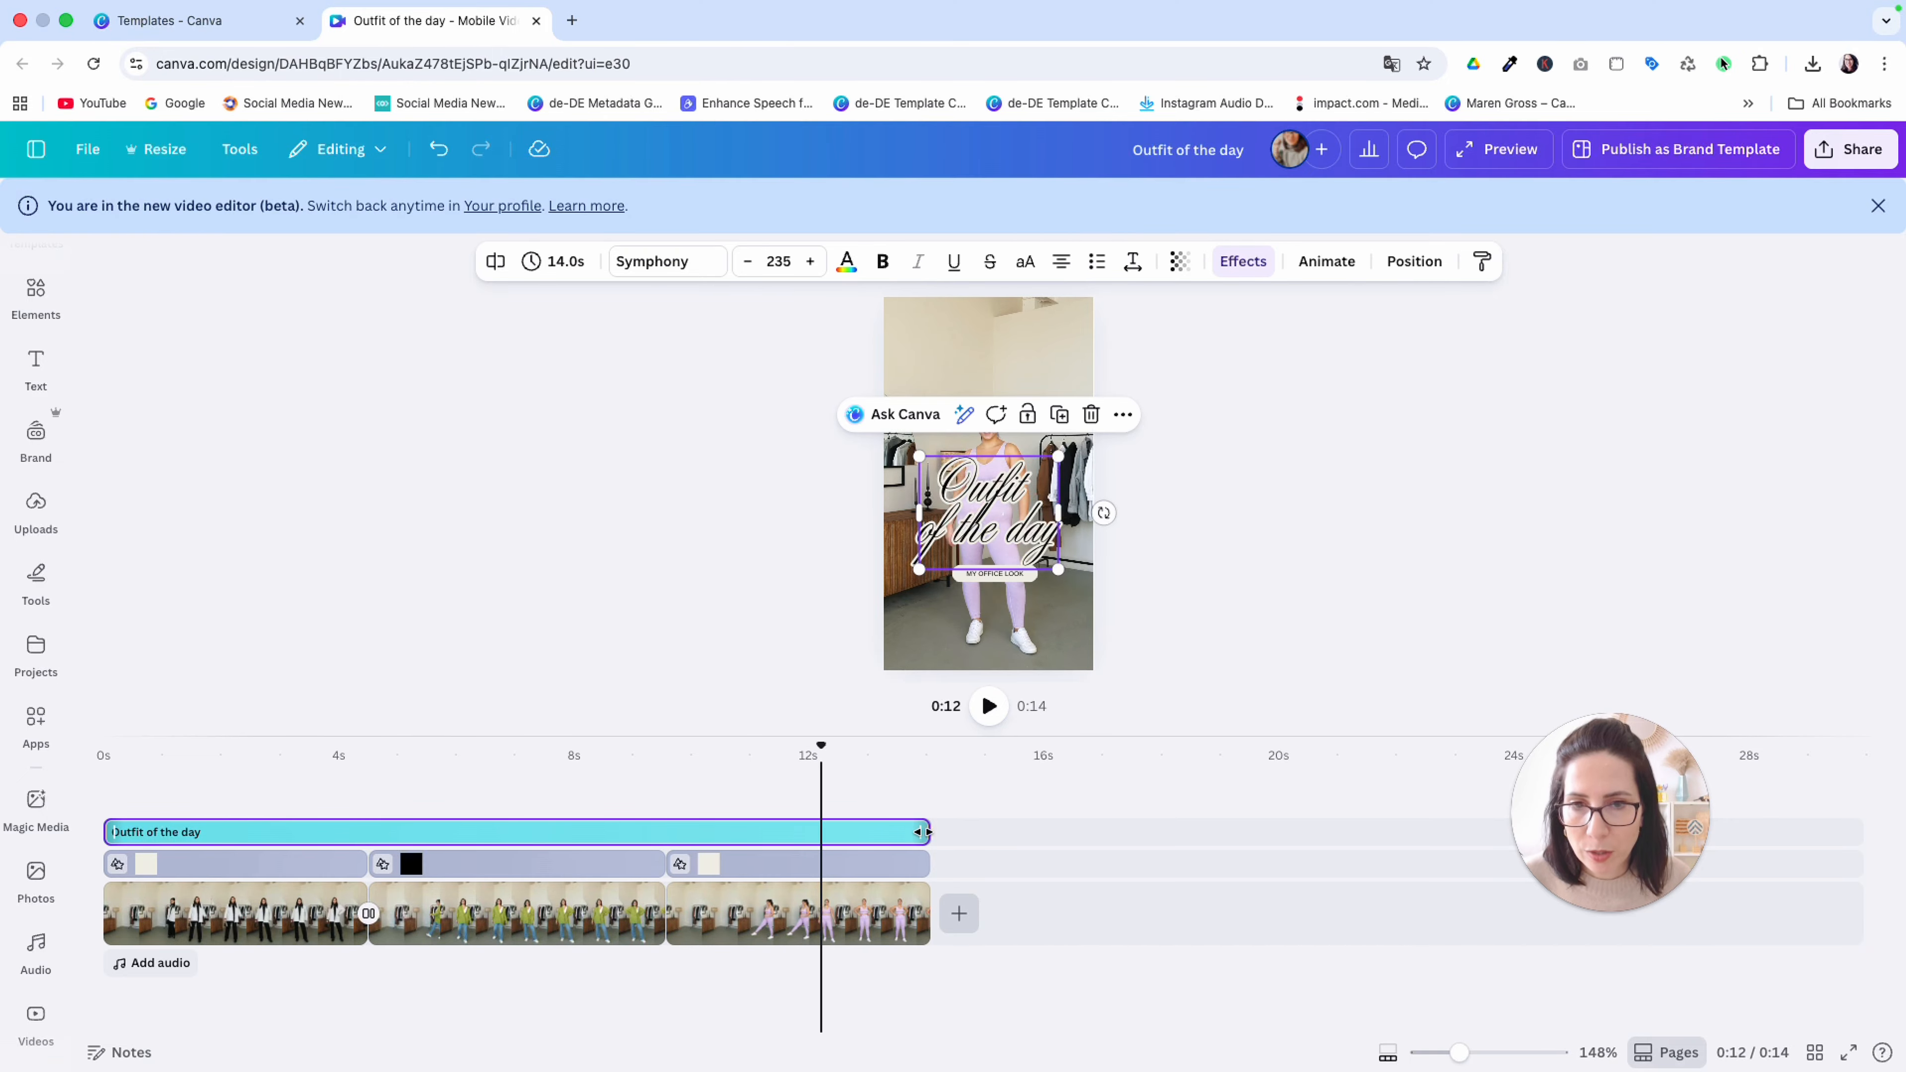
Change the third clip's label text to "MY FITNESS LOOK"
{"action": "left_click", "coordinate": [992, 584]}
{"action": "left_click", "coordinate": [1388, 1053]}
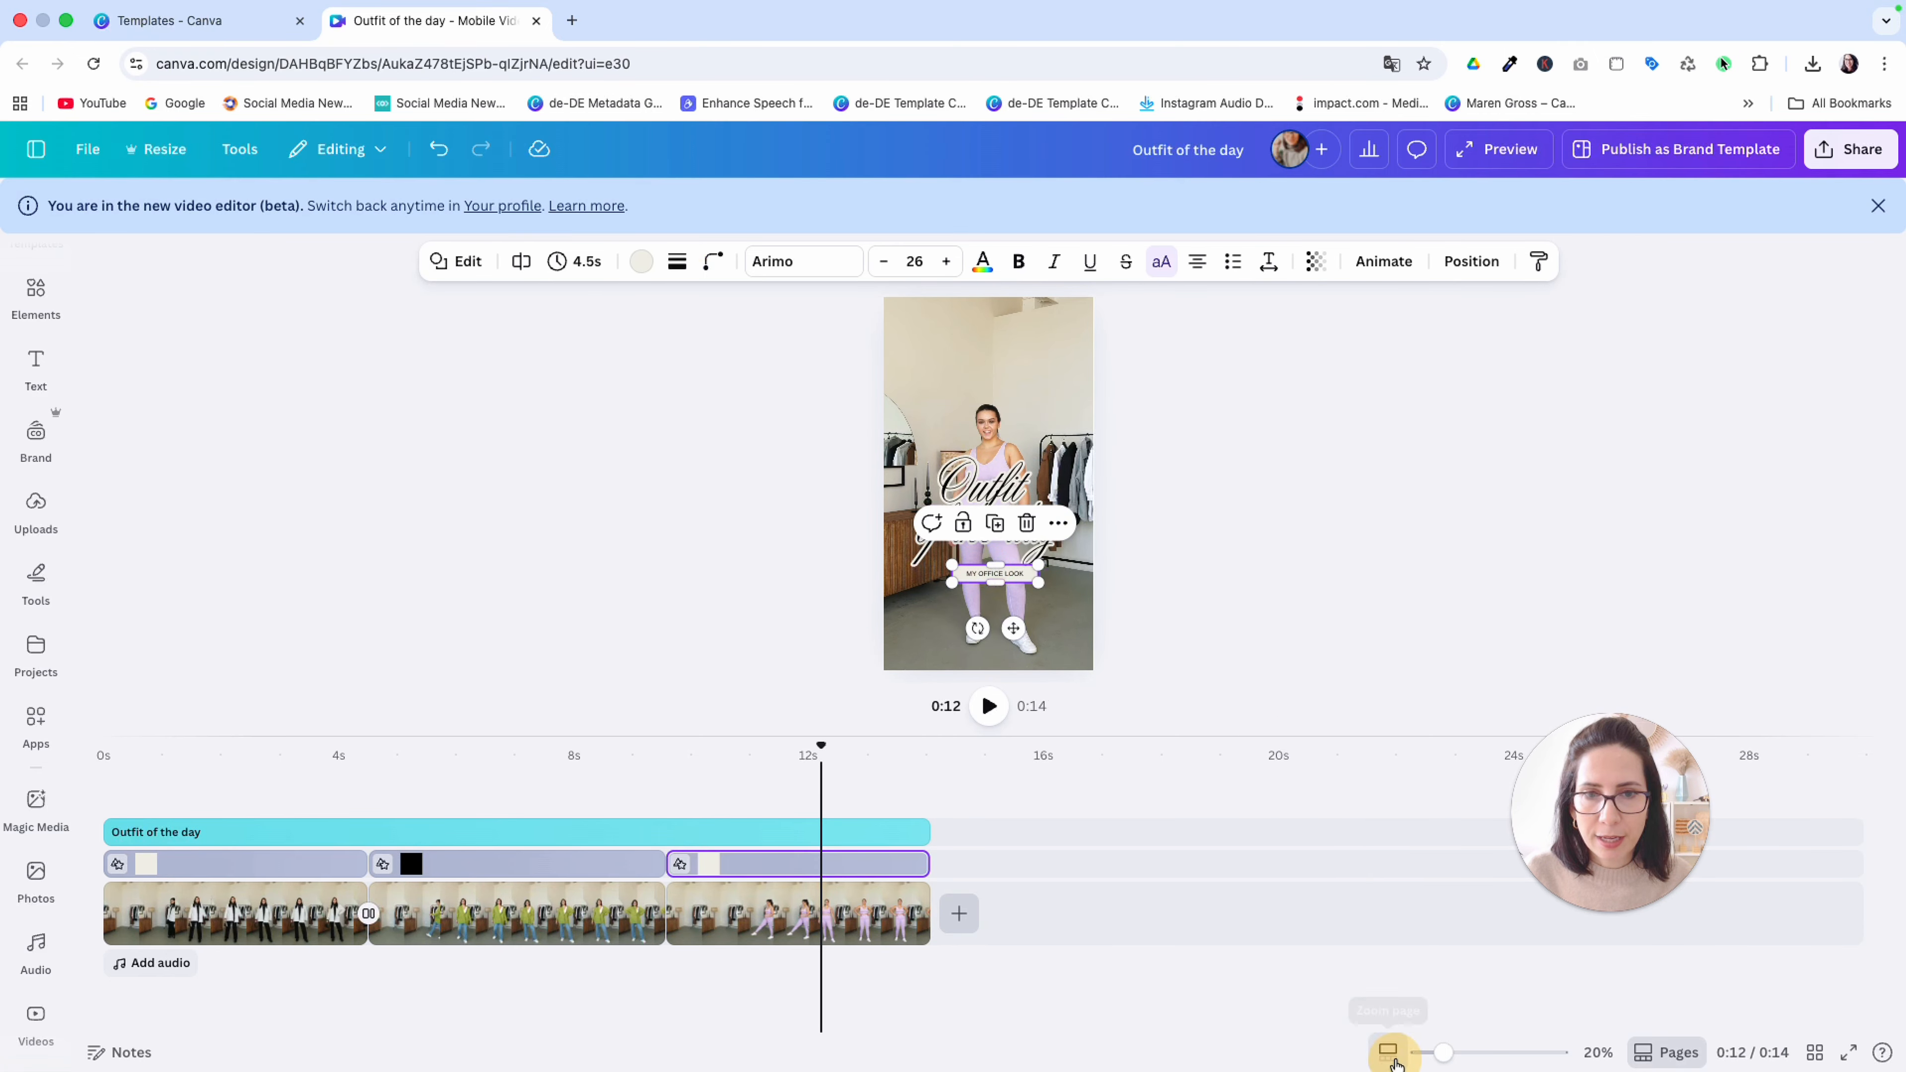
{"action": "left_click_drag", "start_coordinate": [1429, 1054], "coordinate": [1457, 1052]}
{"action": "double_click", "coordinate": [990, 617]}
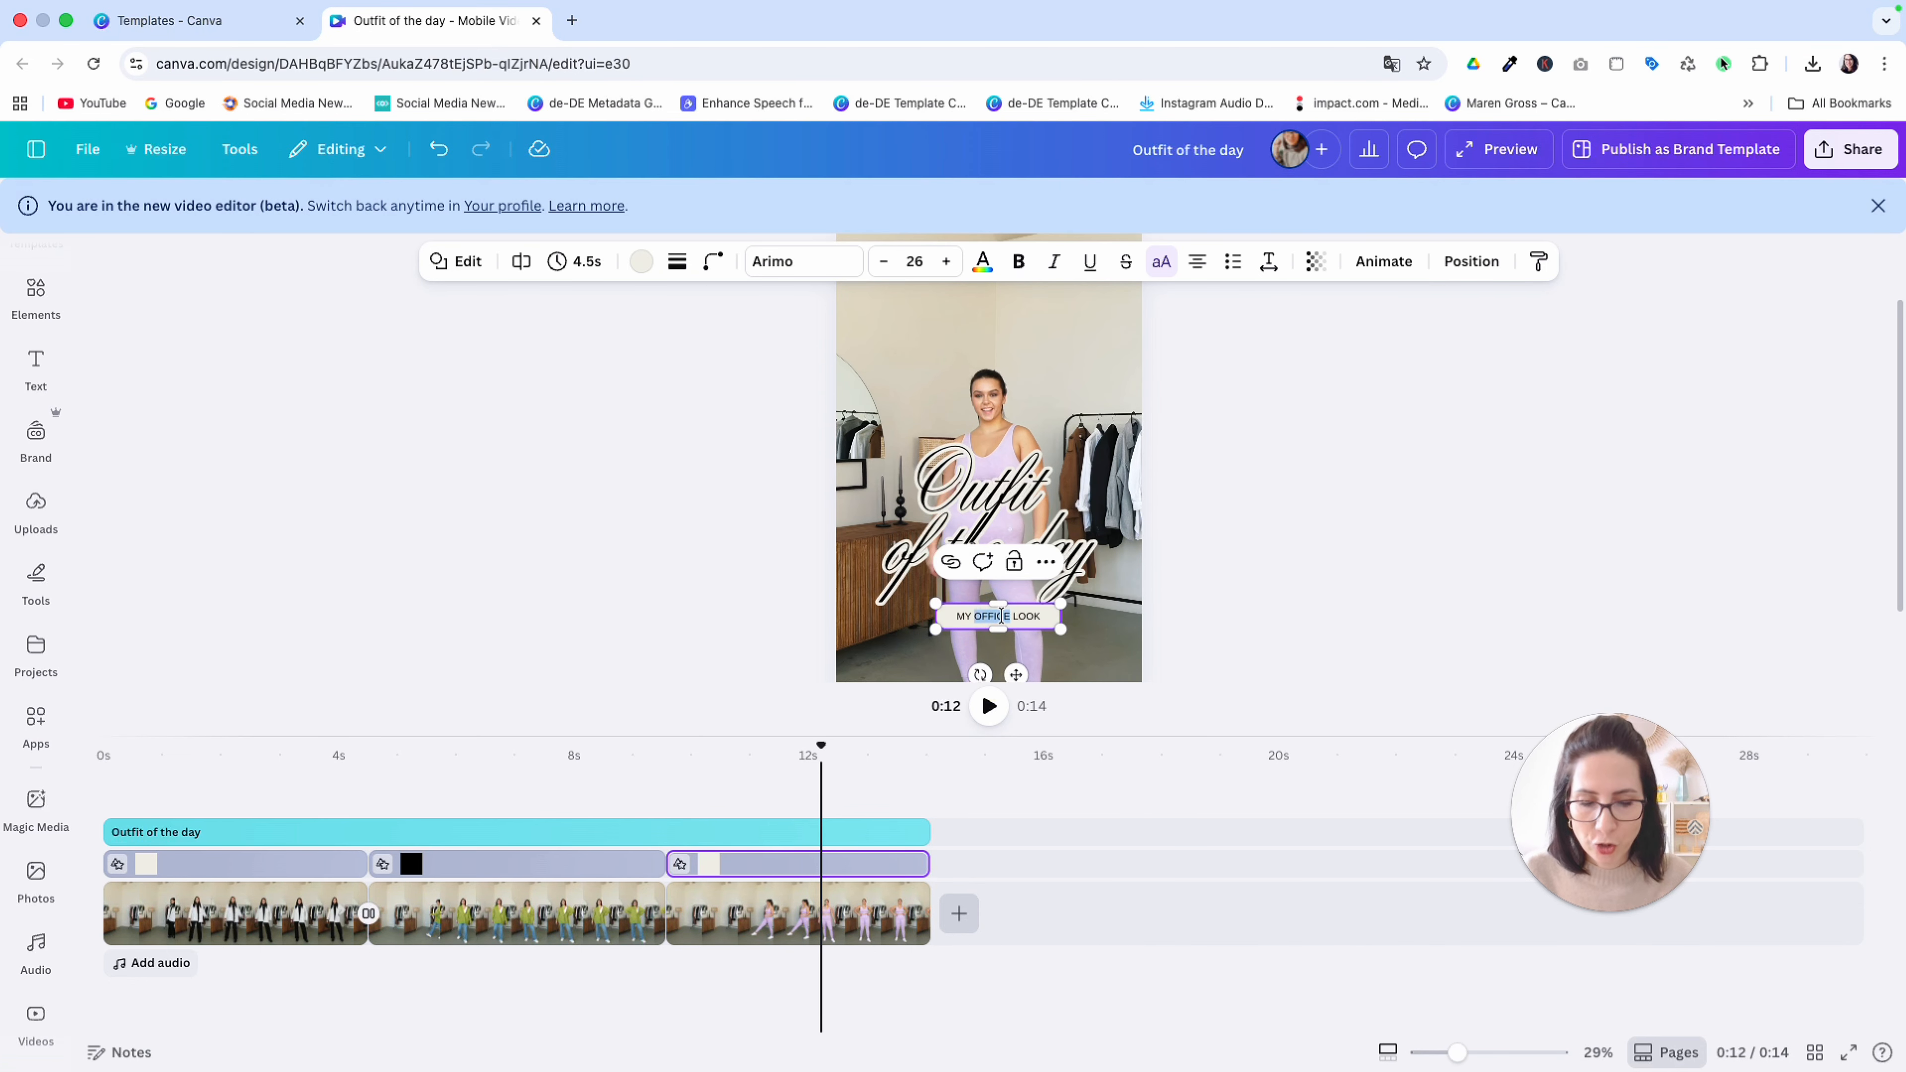
{"action": "type", "text": "FITNESS"}
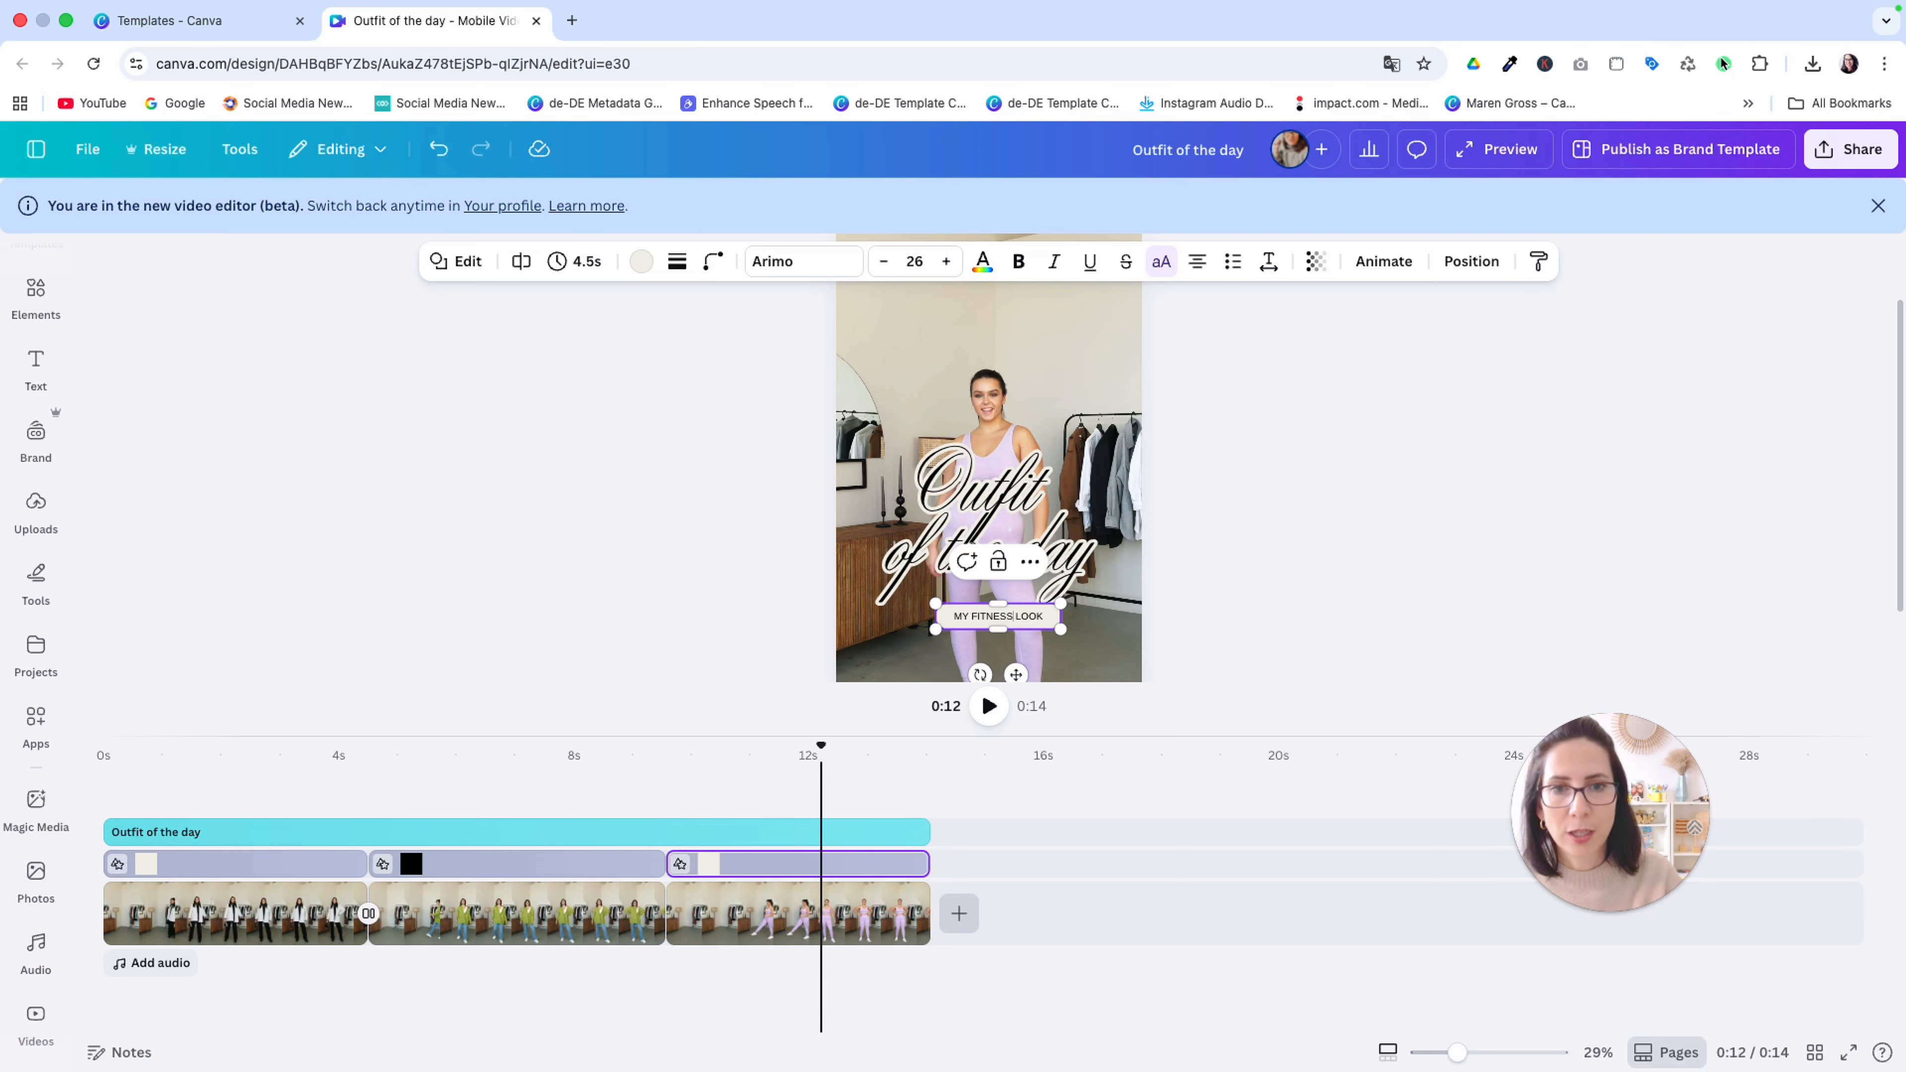
Apply a Line Wipe transition between the casual and fitness clips with a duration of 0.7 seconds
{"action": "left_click", "coordinate": [667, 931]}
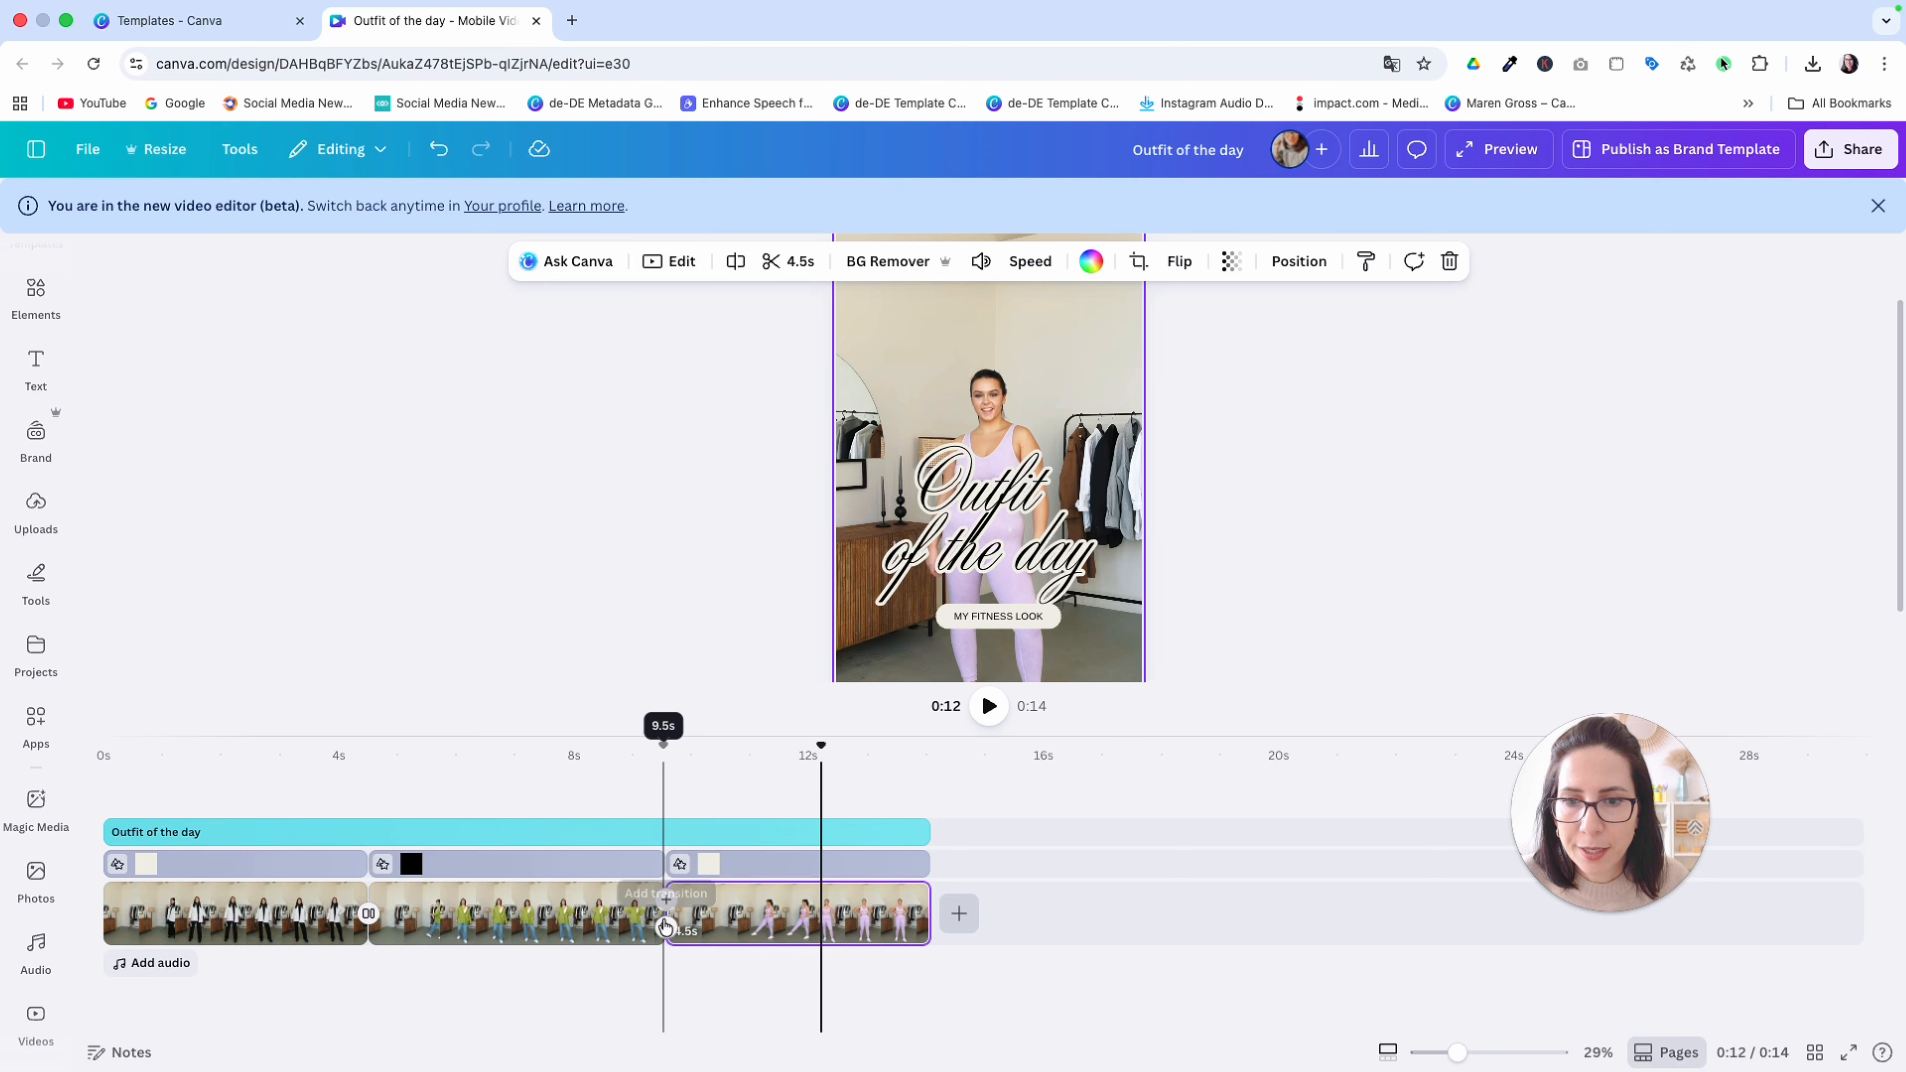
{"action": "left_click", "coordinate": [666, 901]}
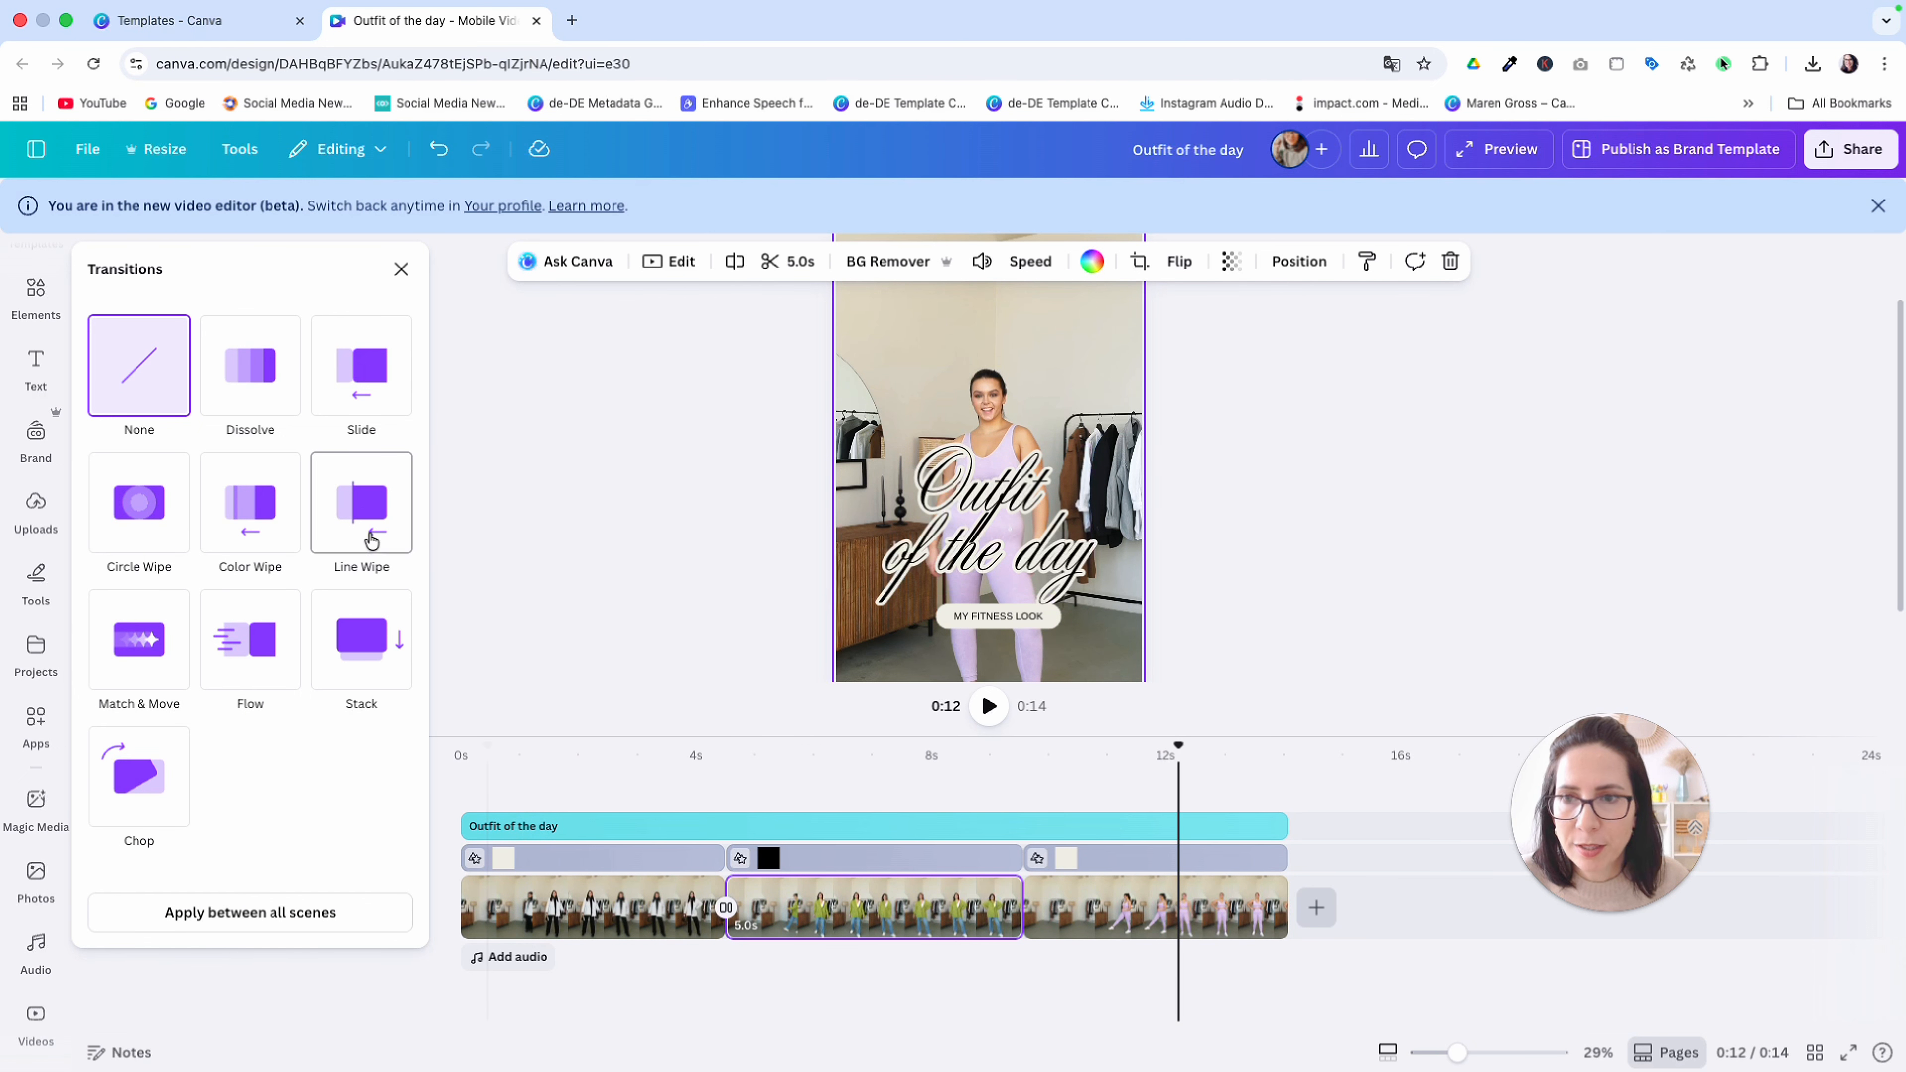
{"action": "left_click", "coordinate": [363, 518]}
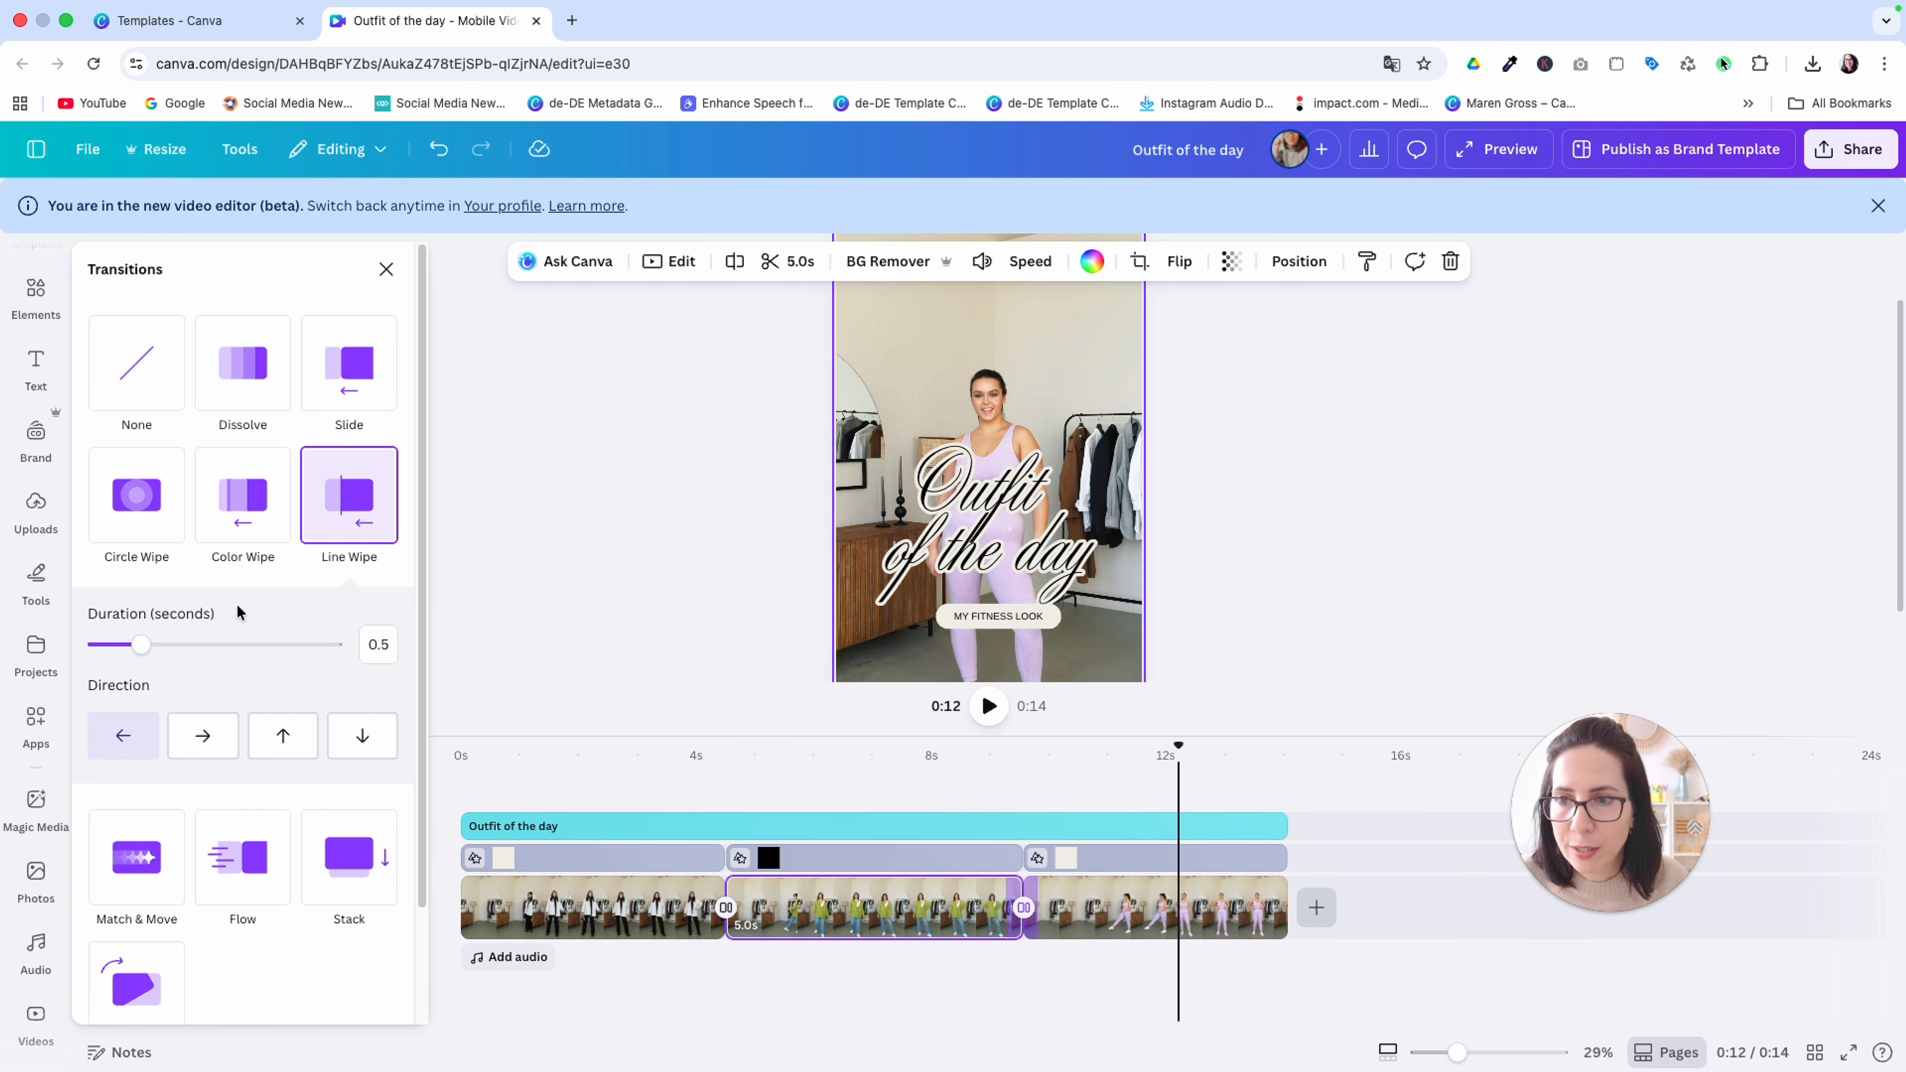
{"action": "left_click_drag", "start_coordinate": [144, 646], "coordinate": [165, 646]}
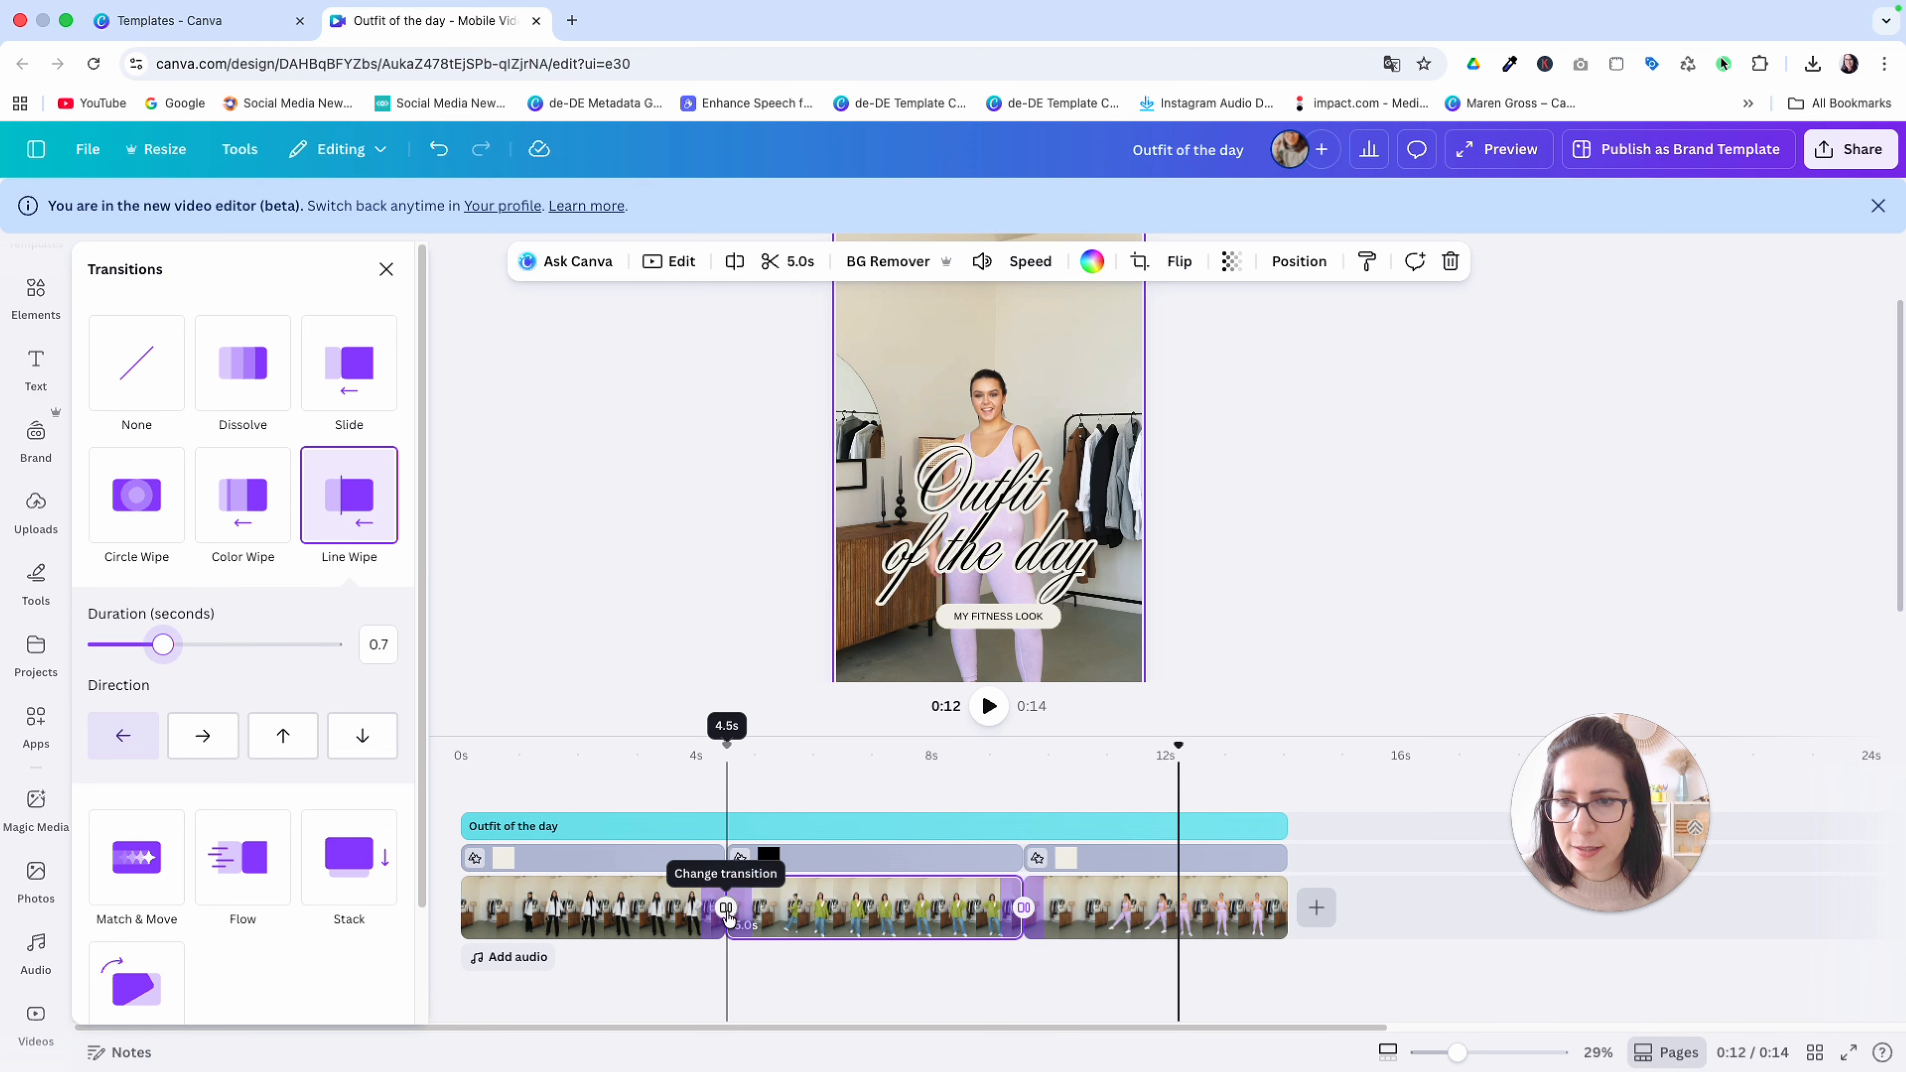
Match the second Line Wipe's duration to the first cut's by setting it to 0.8 seconds, and play the video
{"action": "left_click", "coordinate": [725, 922]}
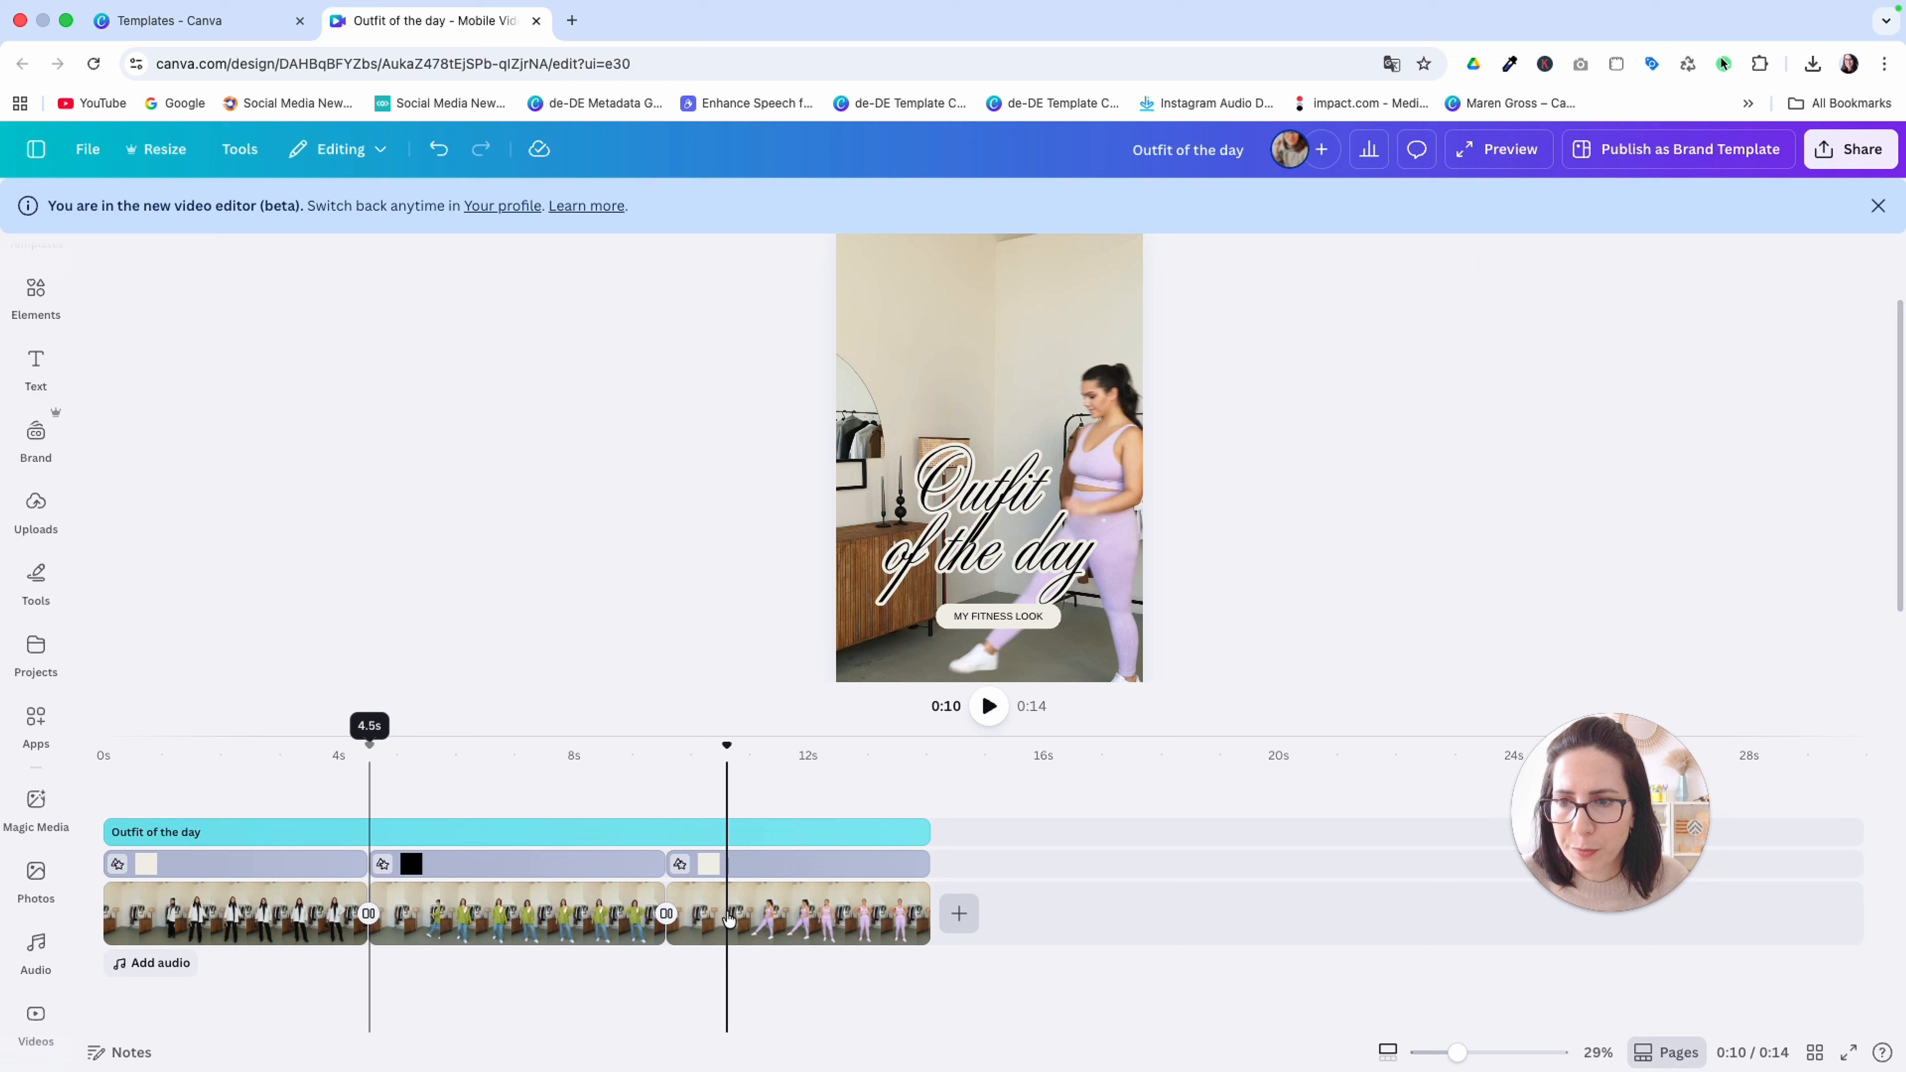
{"action": "left_click", "coordinate": [373, 914]}
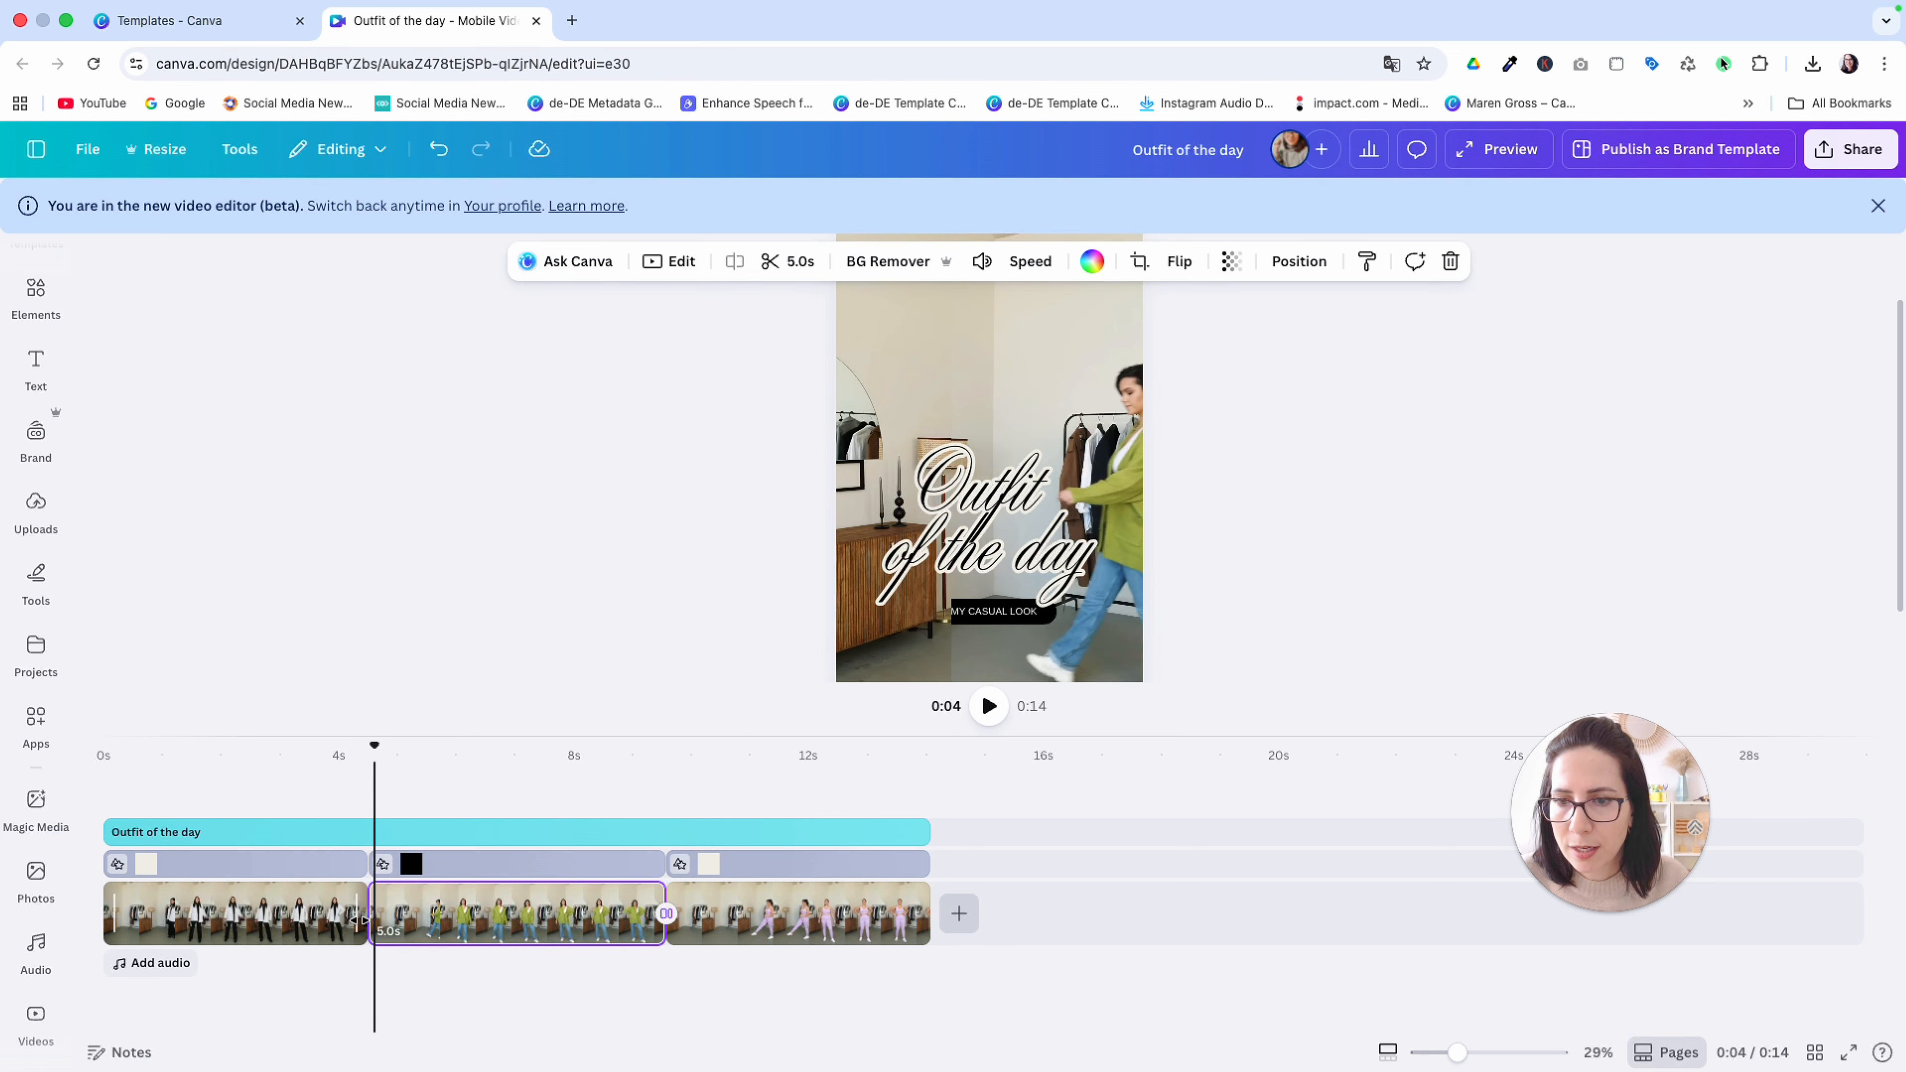
{"action": "left_click", "coordinate": [366, 914]}
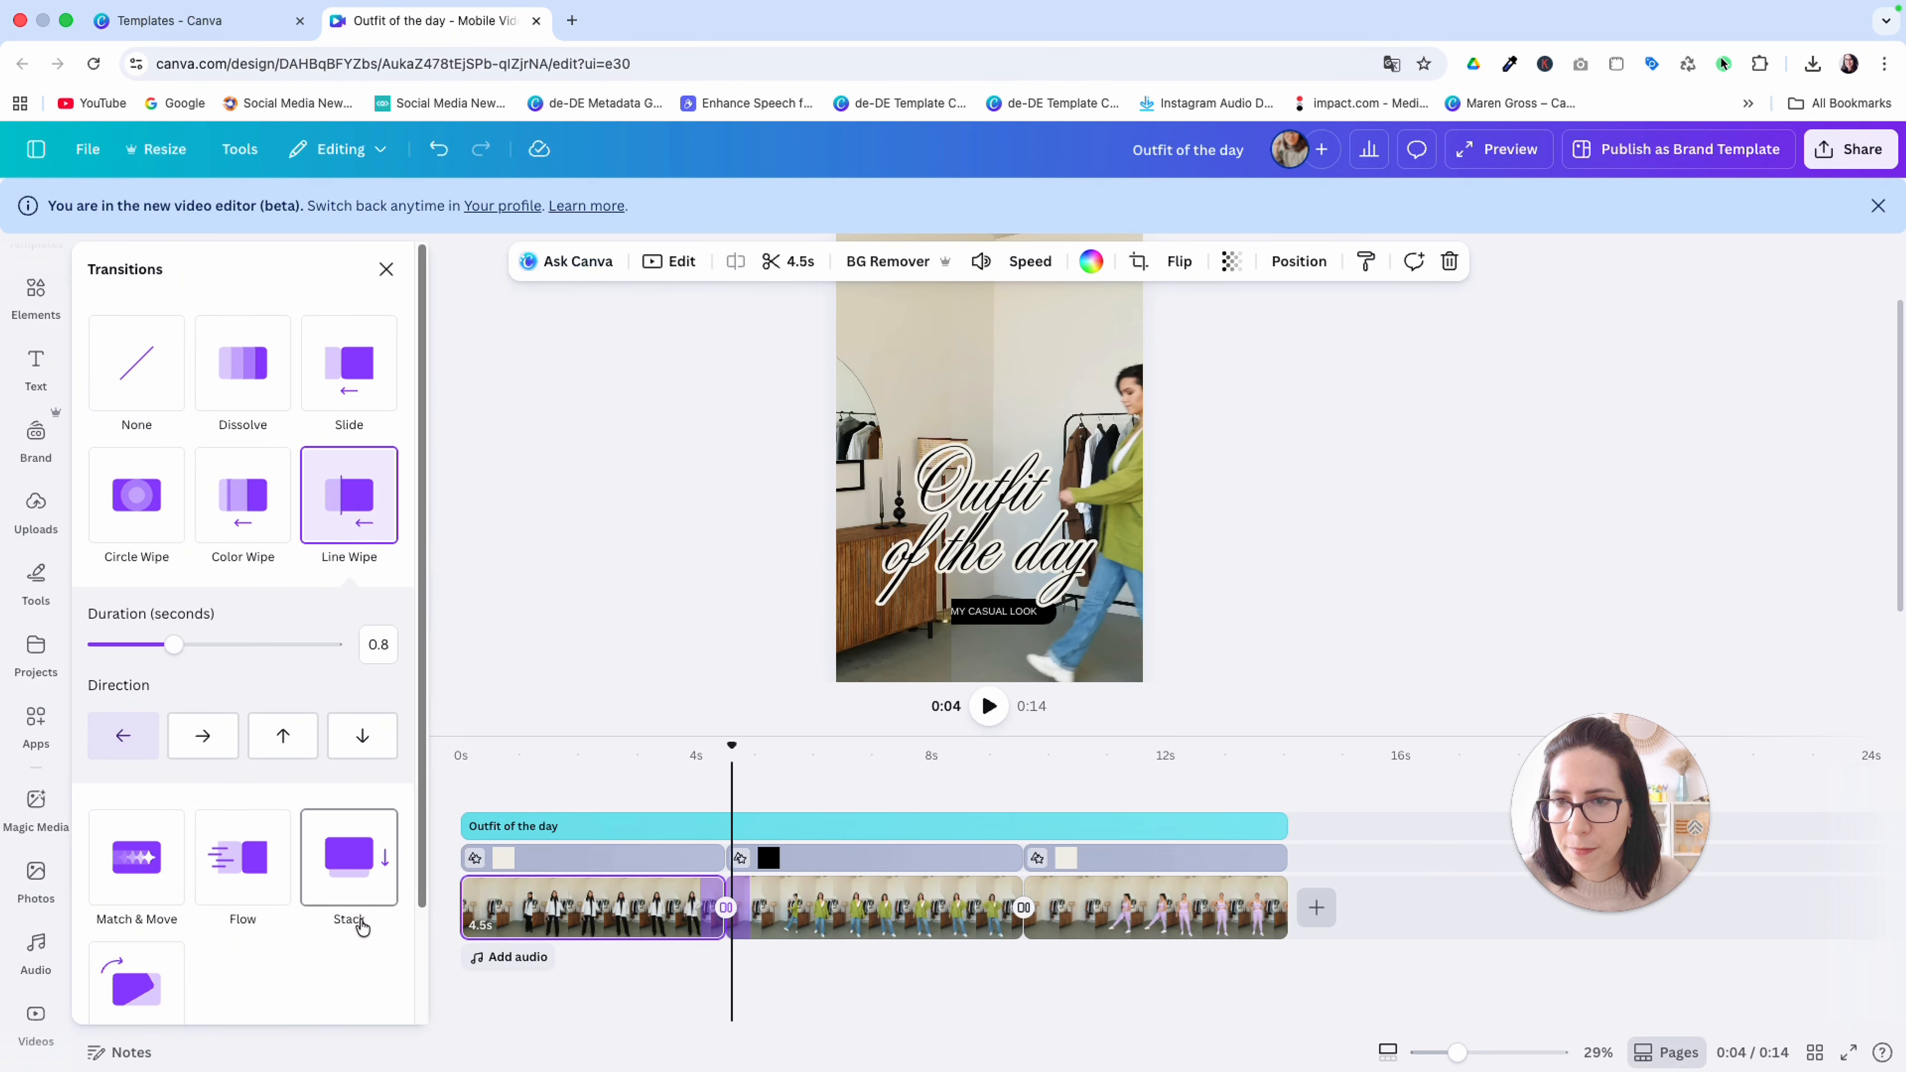
{"action": "left_click", "coordinate": [1029, 912]}
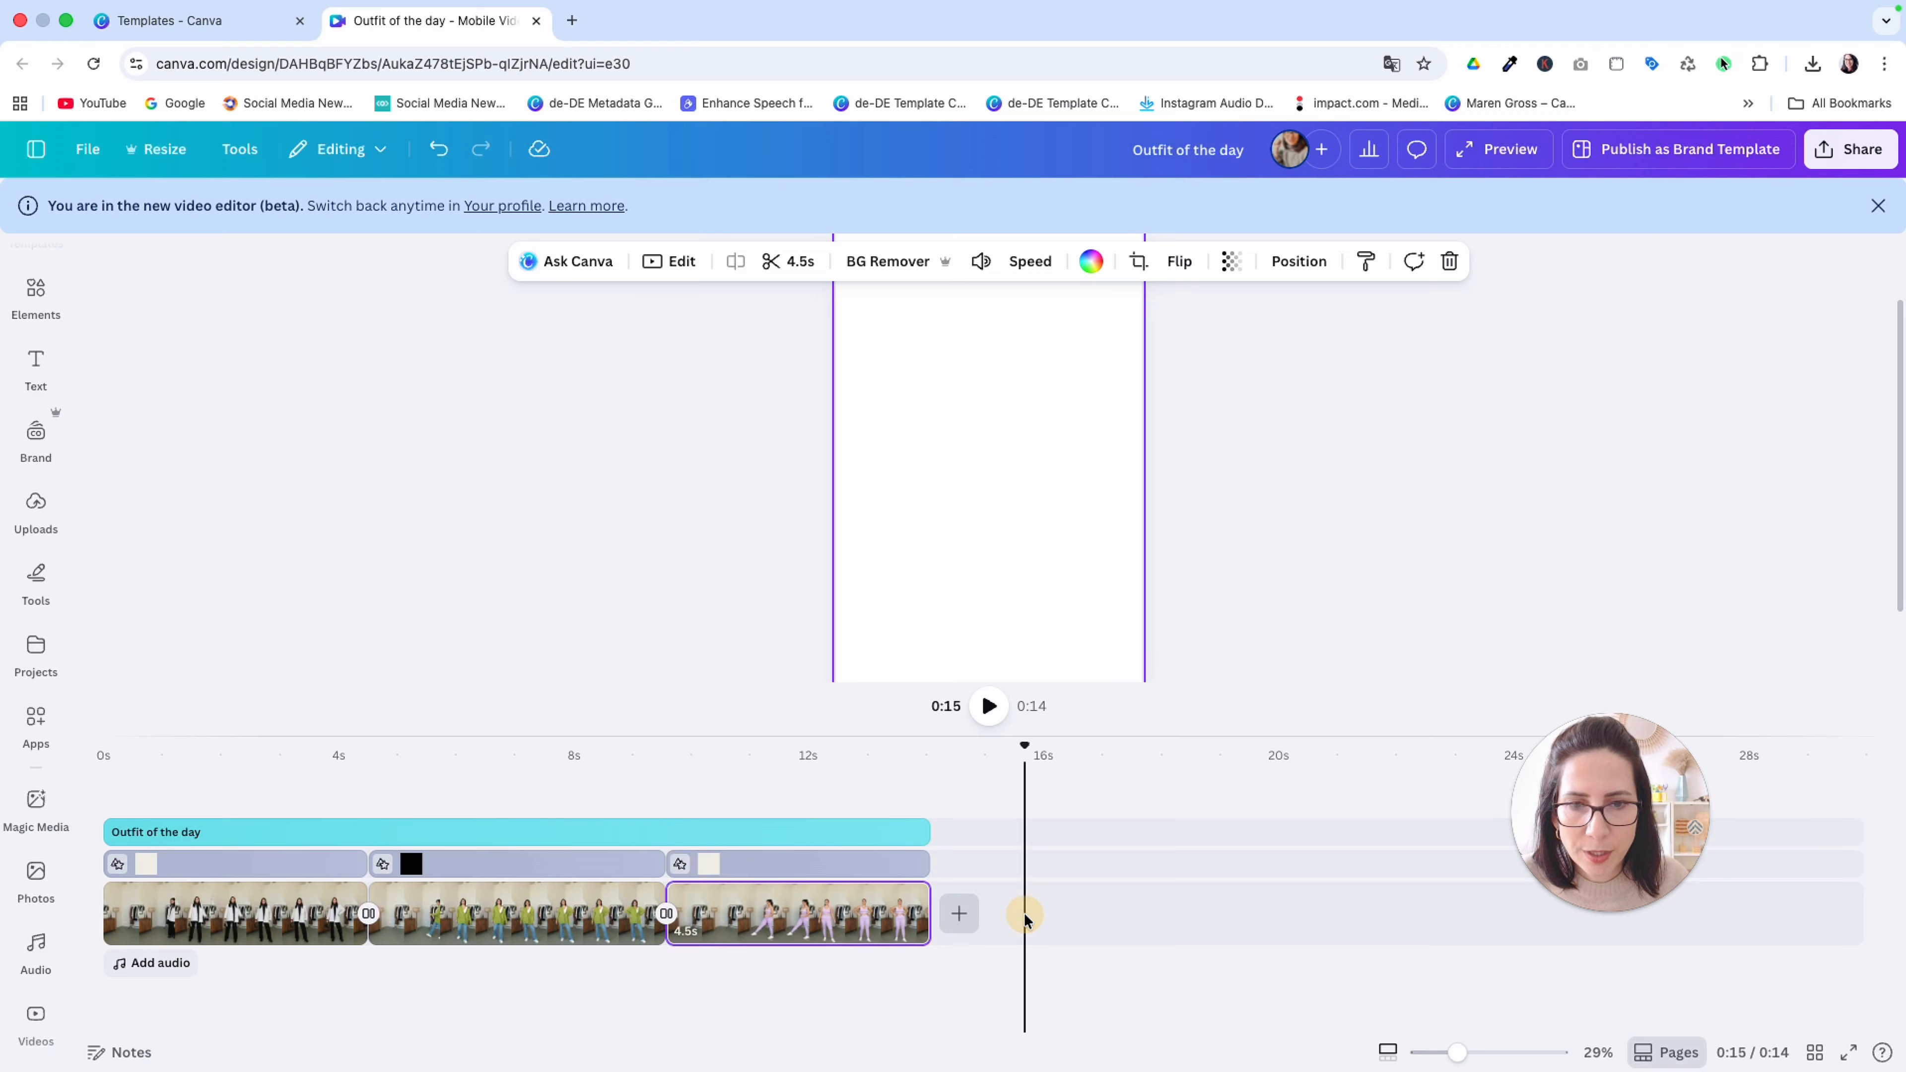
{"action": "left_click", "coordinate": [665, 913]}
{"action": "left_click_drag", "start_coordinate": [300, 644], "coordinate": [174, 646]}
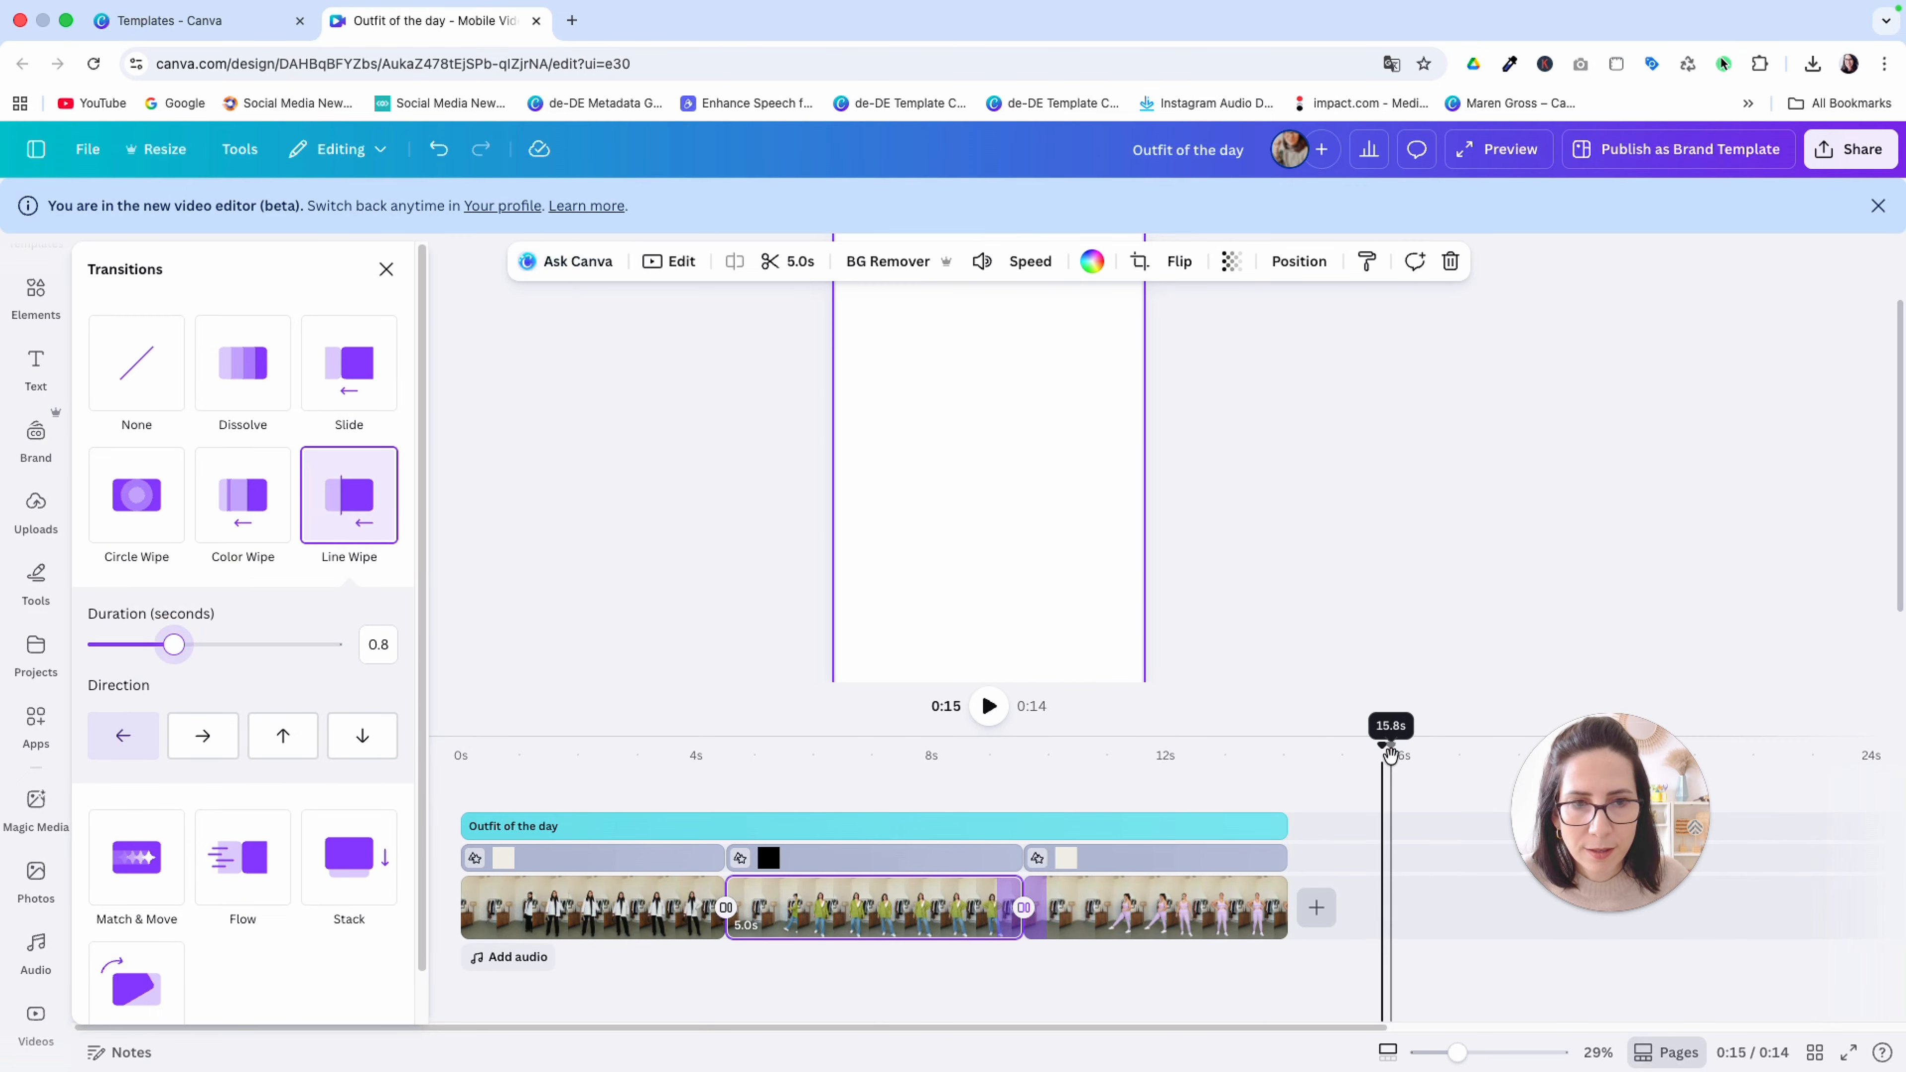
{"action": "left_click", "coordinate": [988, 705]}
{"action": "left_click", "coordinate": [984, 710]}
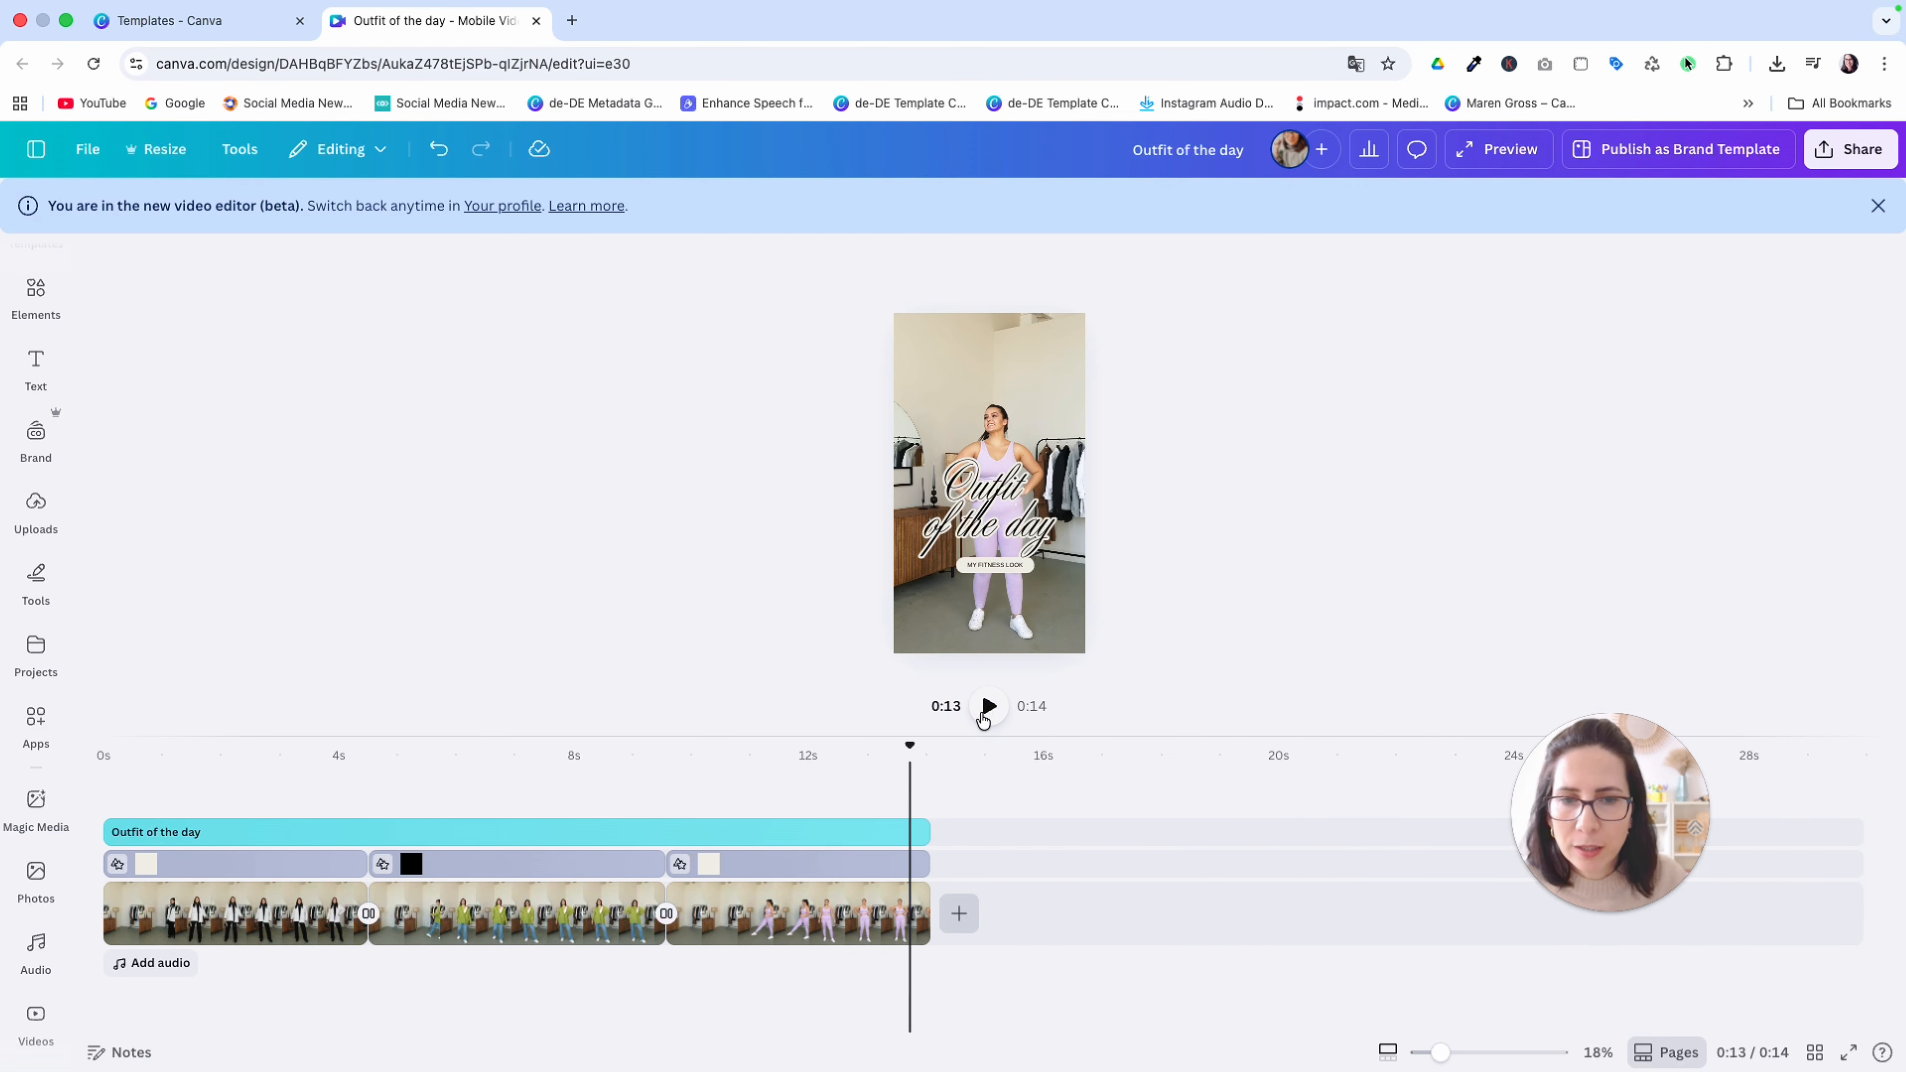
Scale down the "Outfit of the day" title together with the fitness label on the third clip
{"action": "left_click_drag", "start_coordinate": [850, 397], "coordinate": [1072, 582]}
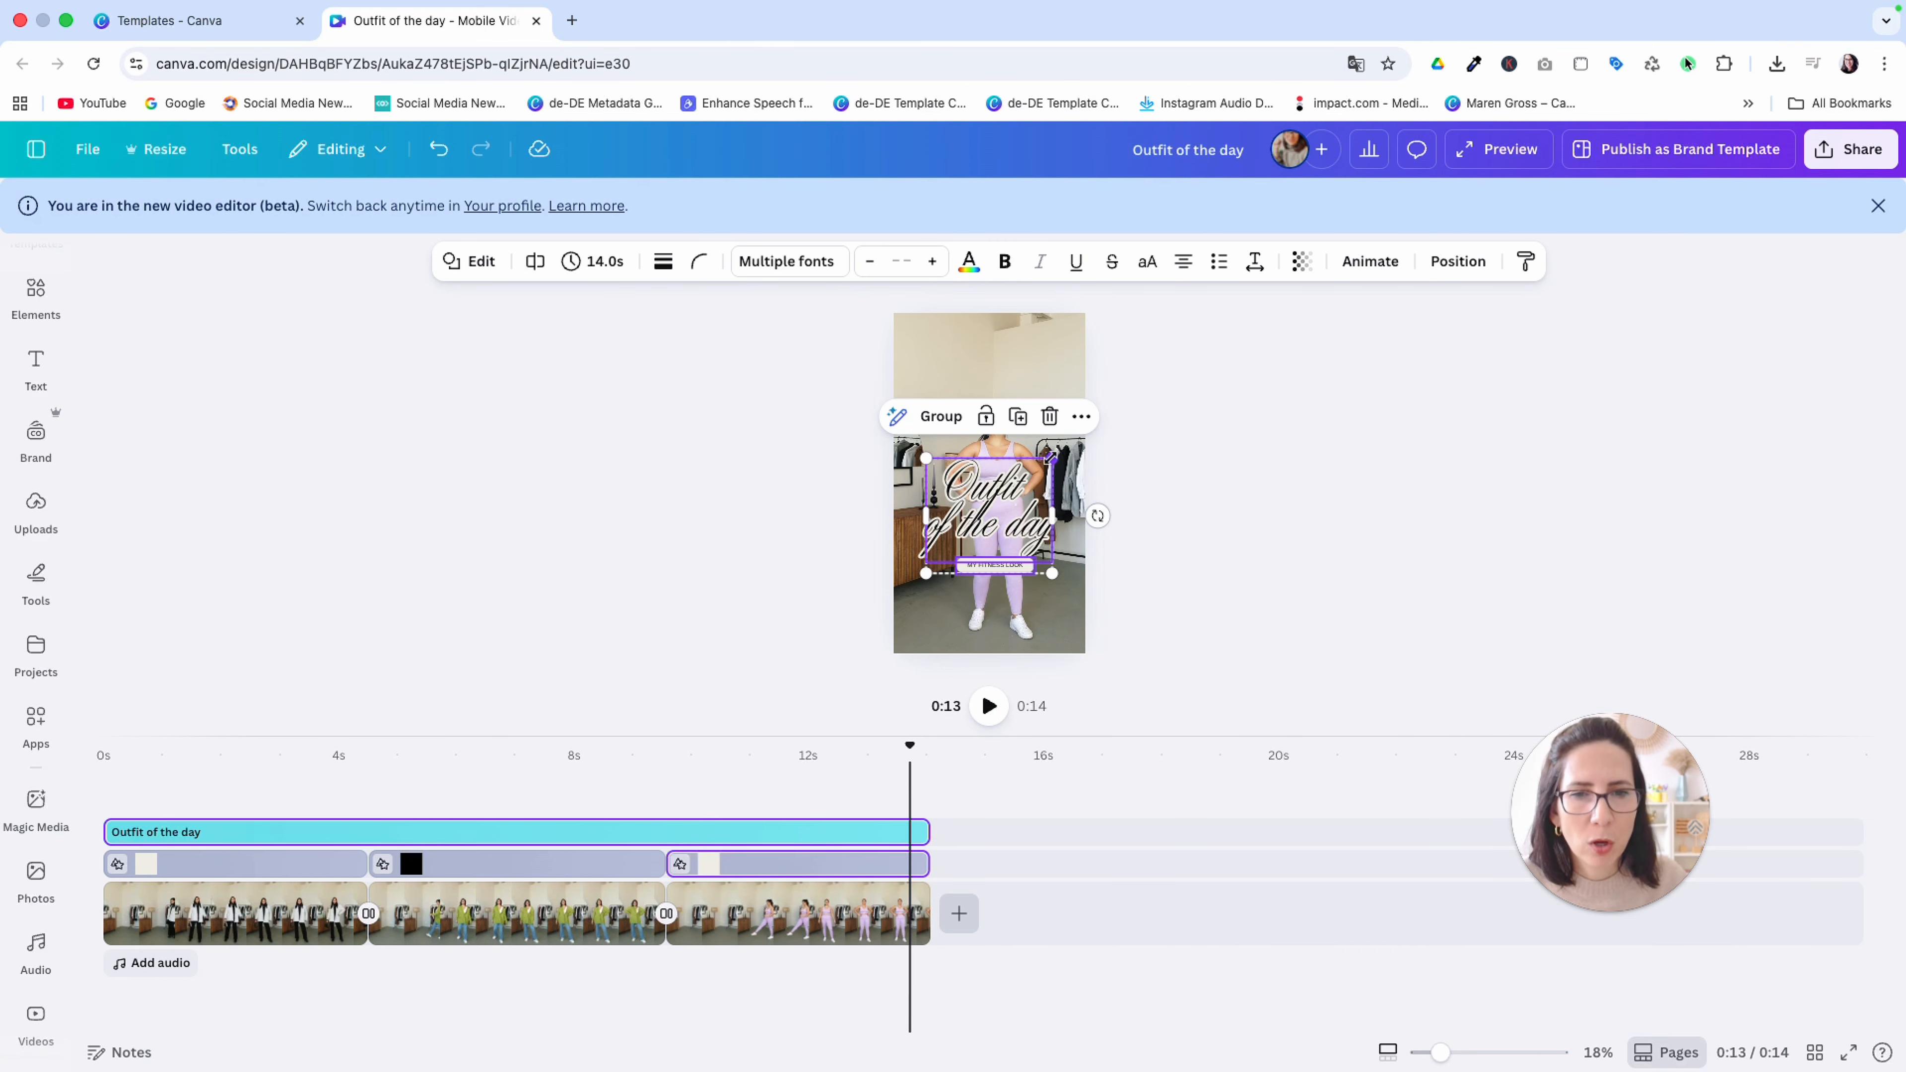
{"action": "left_click_drag", "start_coordinate": [1059, 455], "coordinate": [987, 524]}
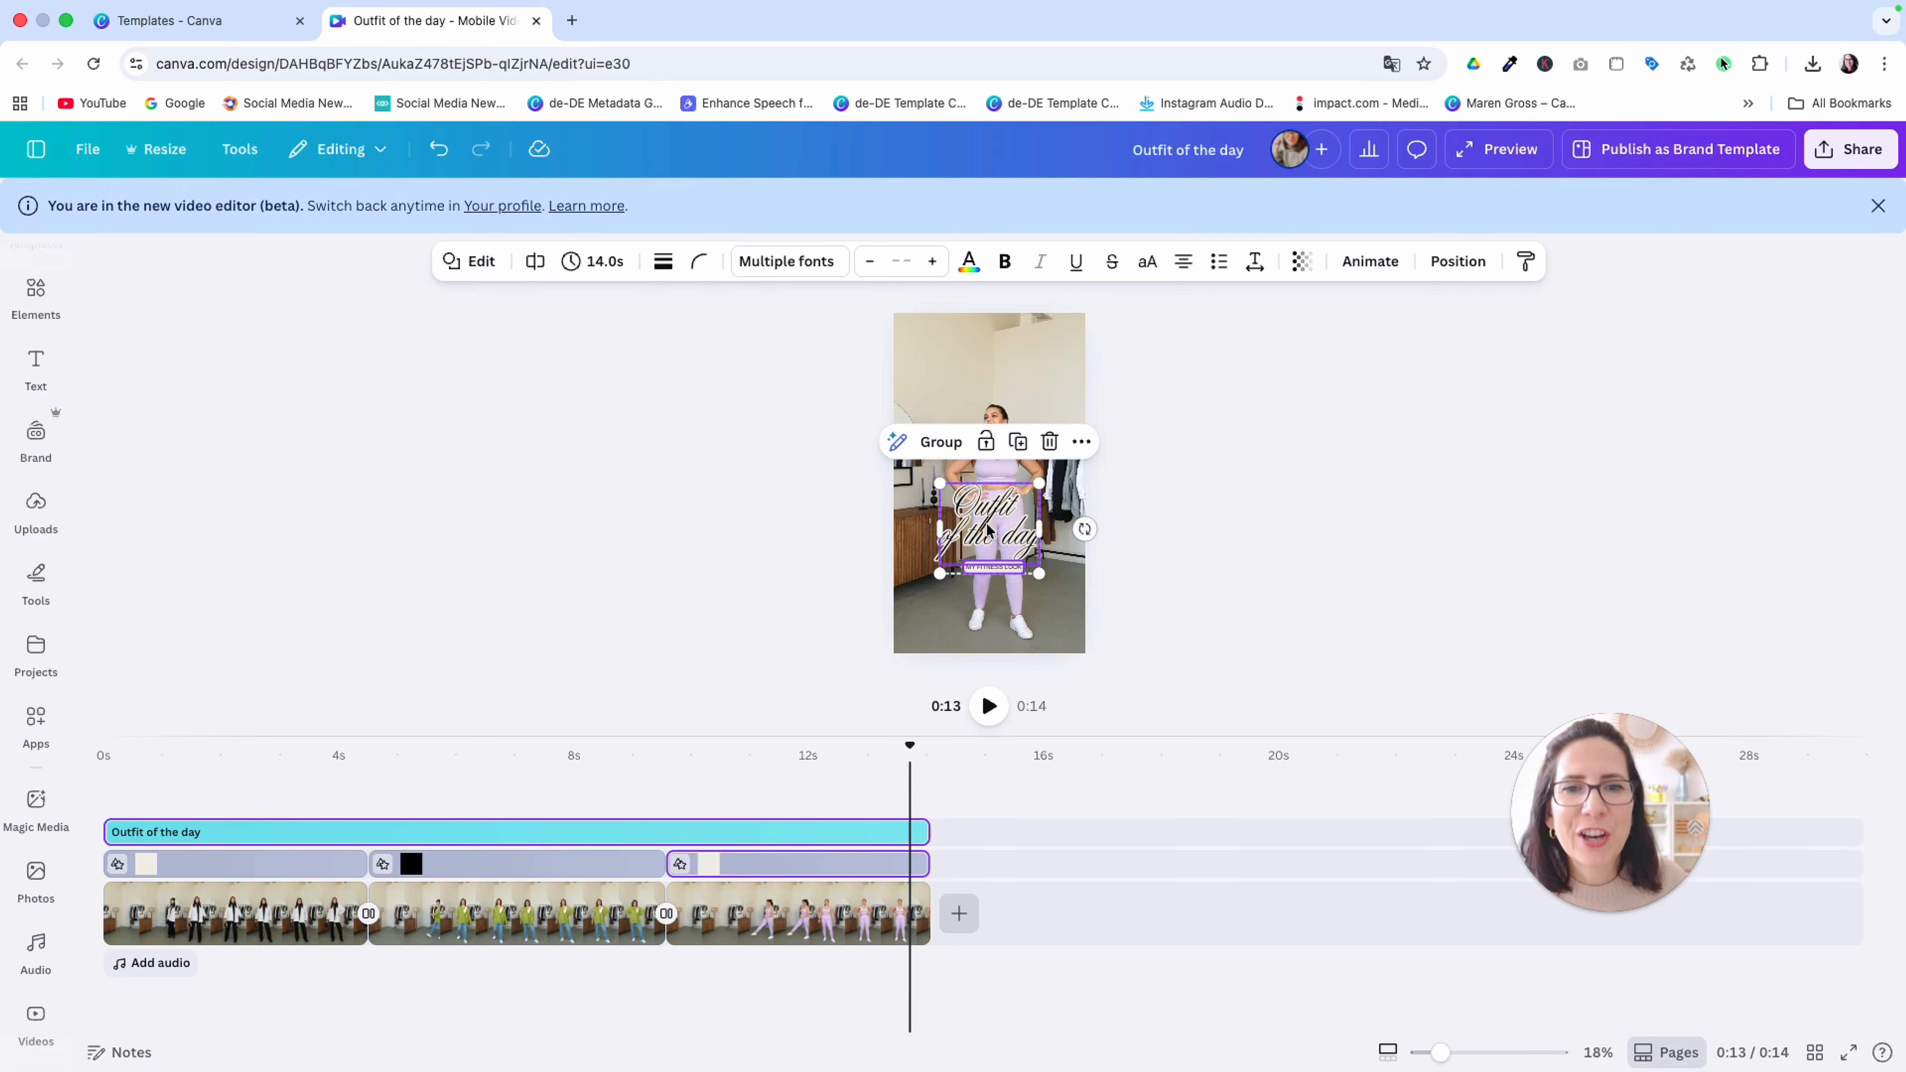
{"action": "left_click", "coordinate": [1122, 390]}
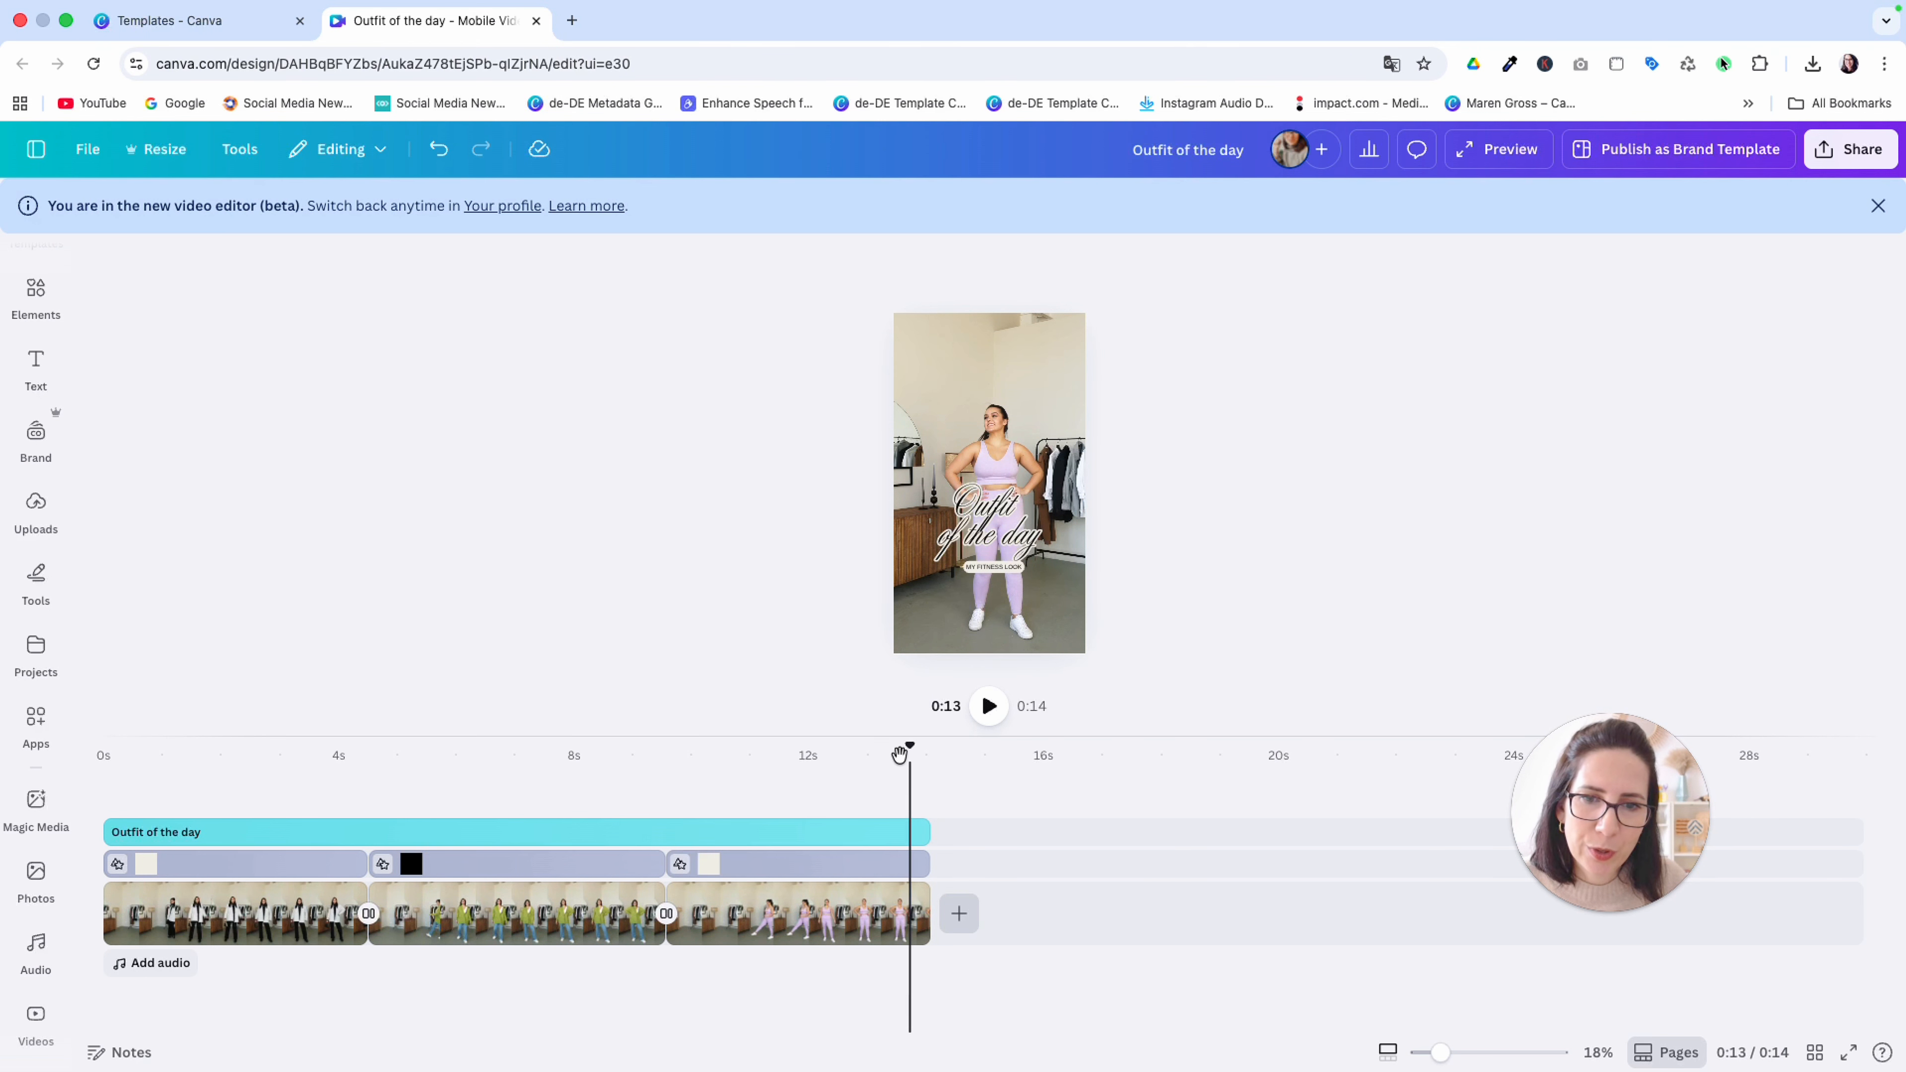
Select the title and office label together at about 1 second and move both slightly lower on the first clip
{"action": "left_click_drag", "start_coordinate": [906, 747], "coordinate": [107, 767]}
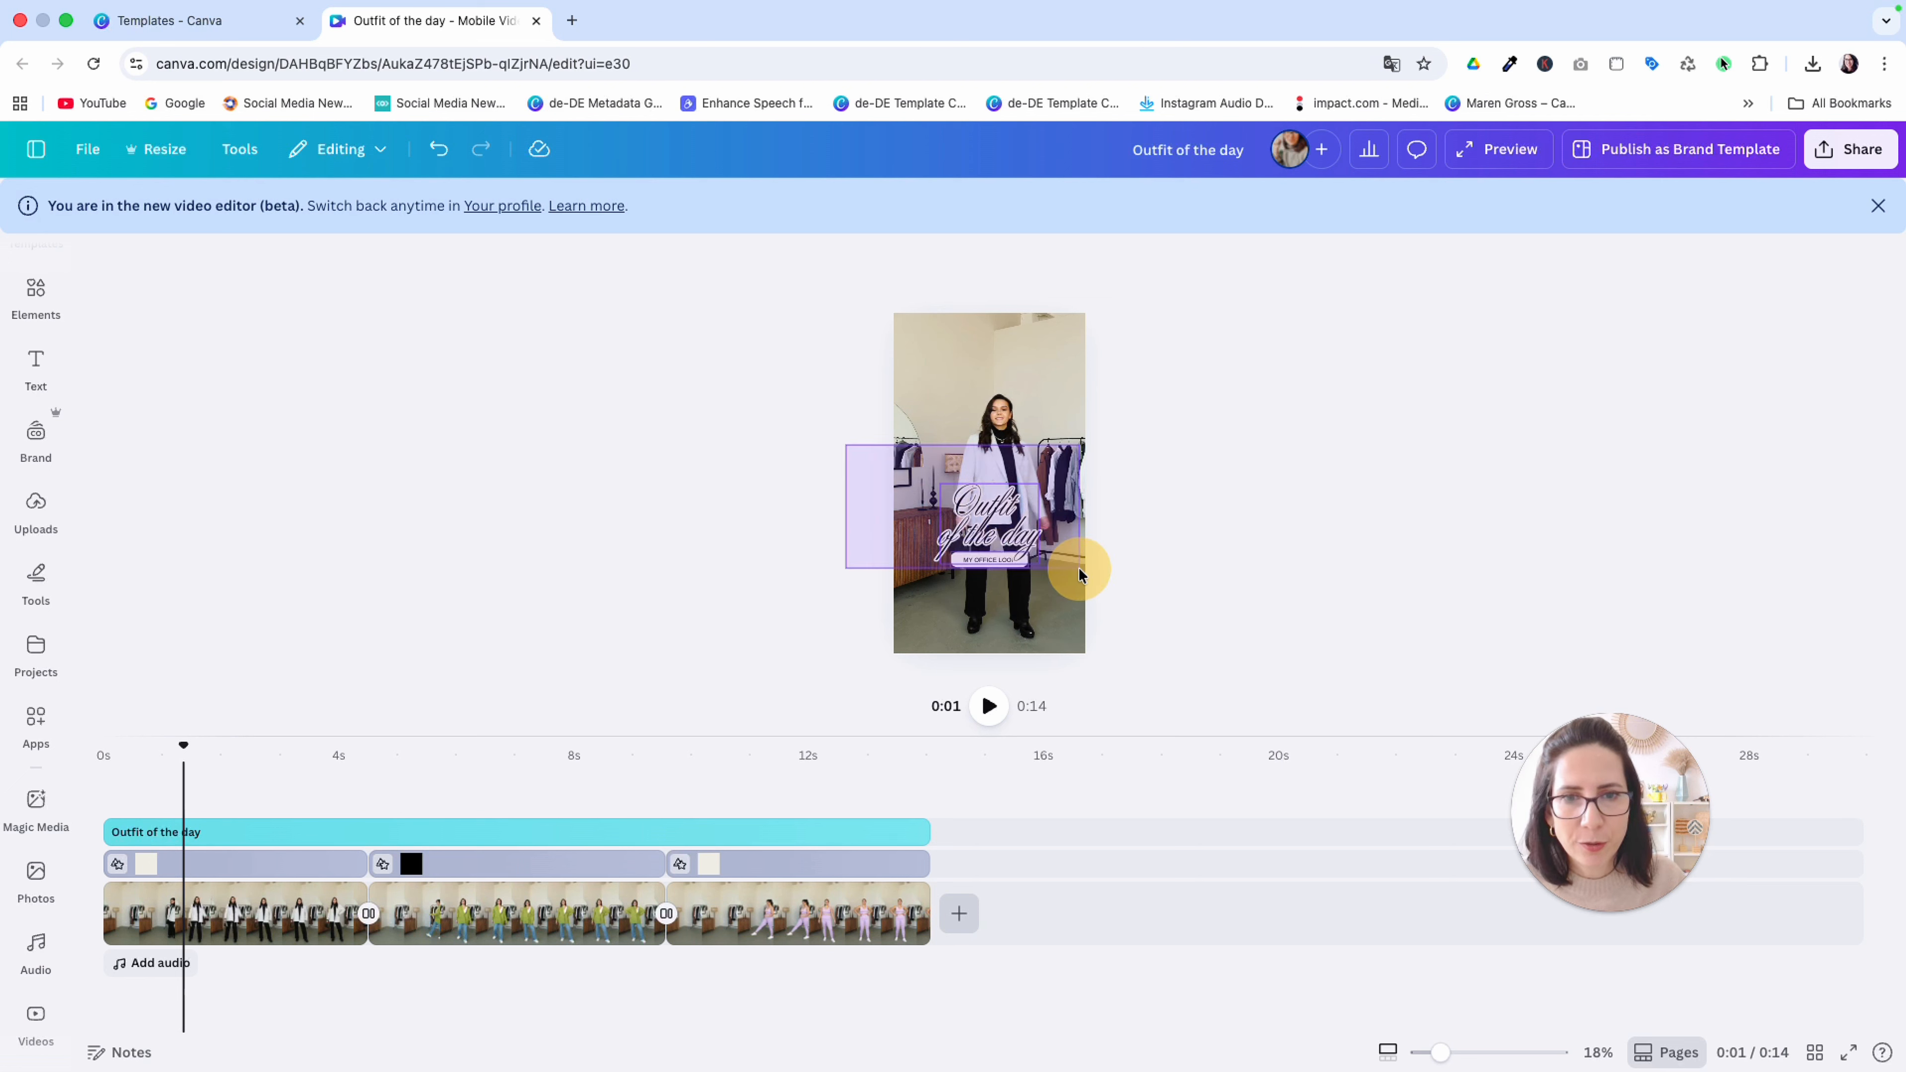
{"action": "left_click", "coordinate": [991, 516]}
{"action": "left_click_drag", "start_coordinate": [1014, 516], "coordinate": [1013, 522]}
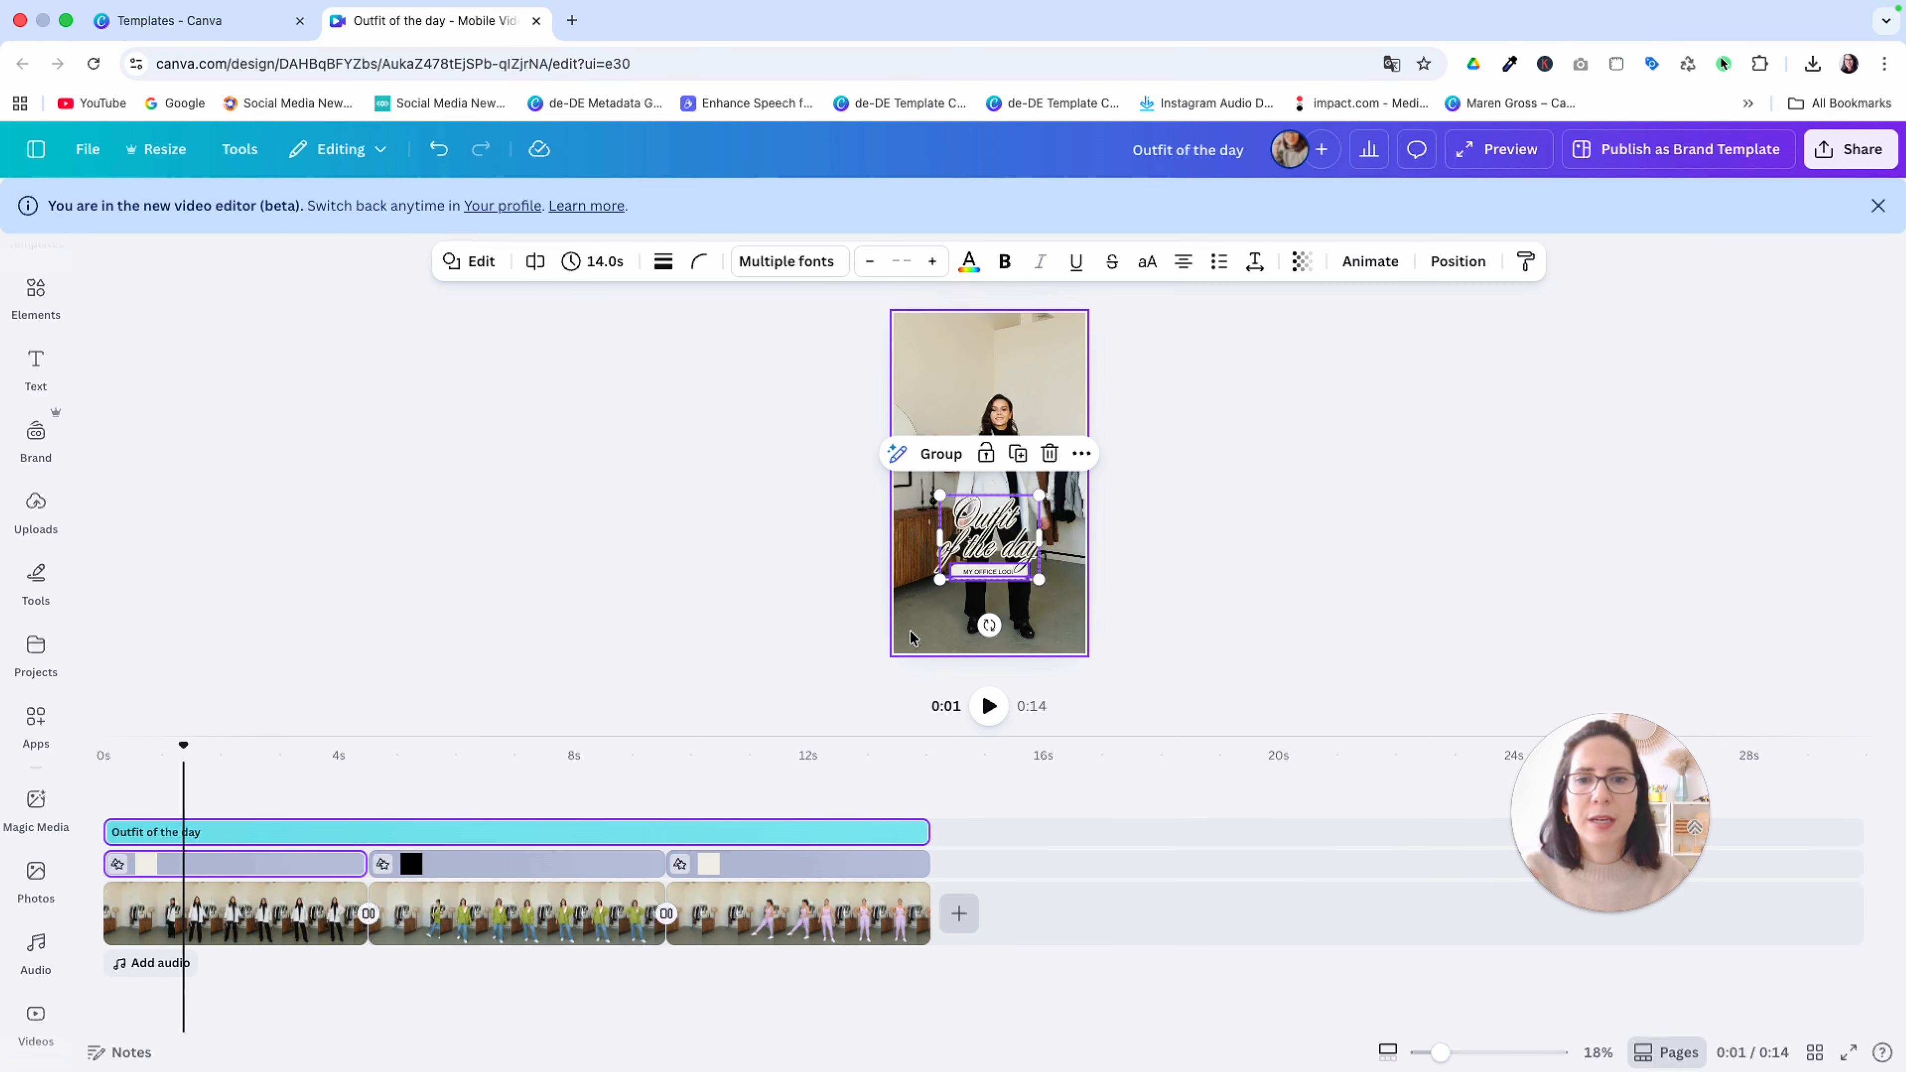
{"action": "left_click", "coordinate": [1102, 517]}
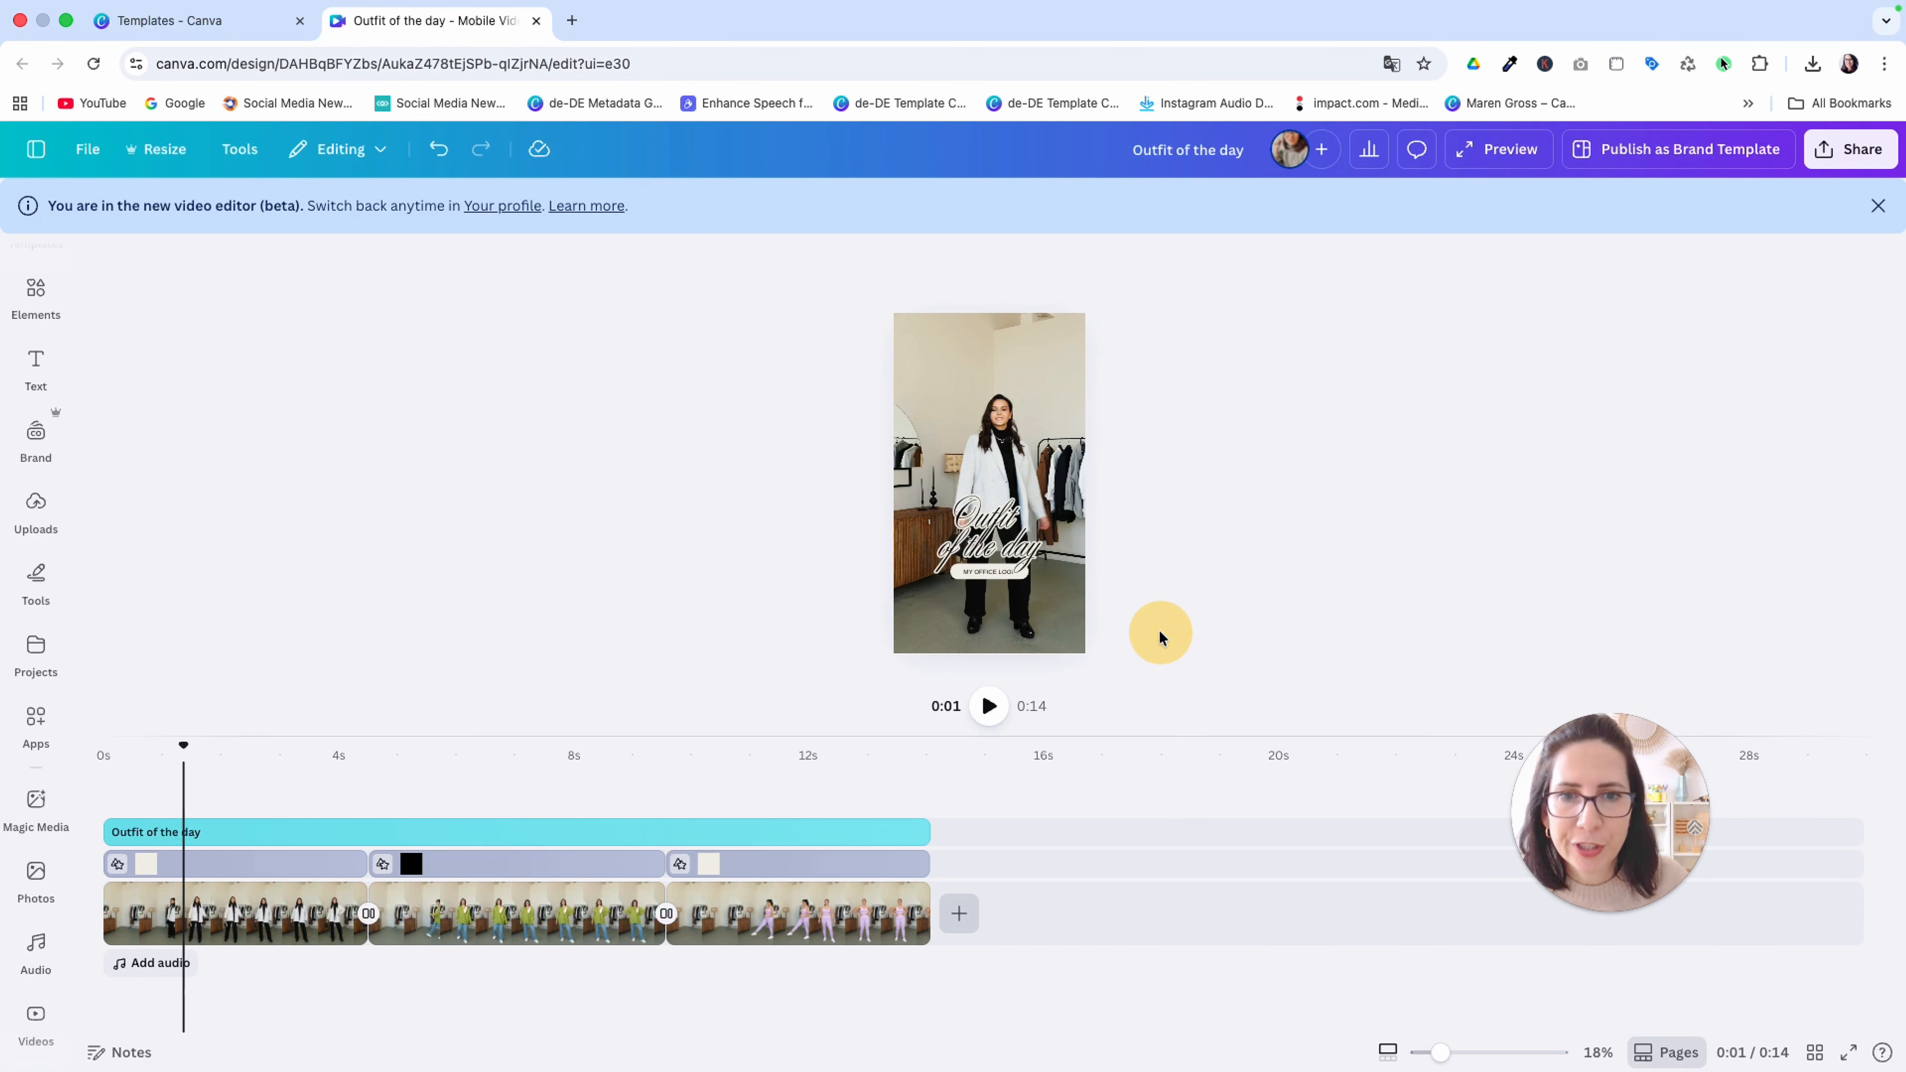
Search the audio library for "royalty-free music" to find a background track for the video
{"action": "left_click", "coordinate": [143, 966]}
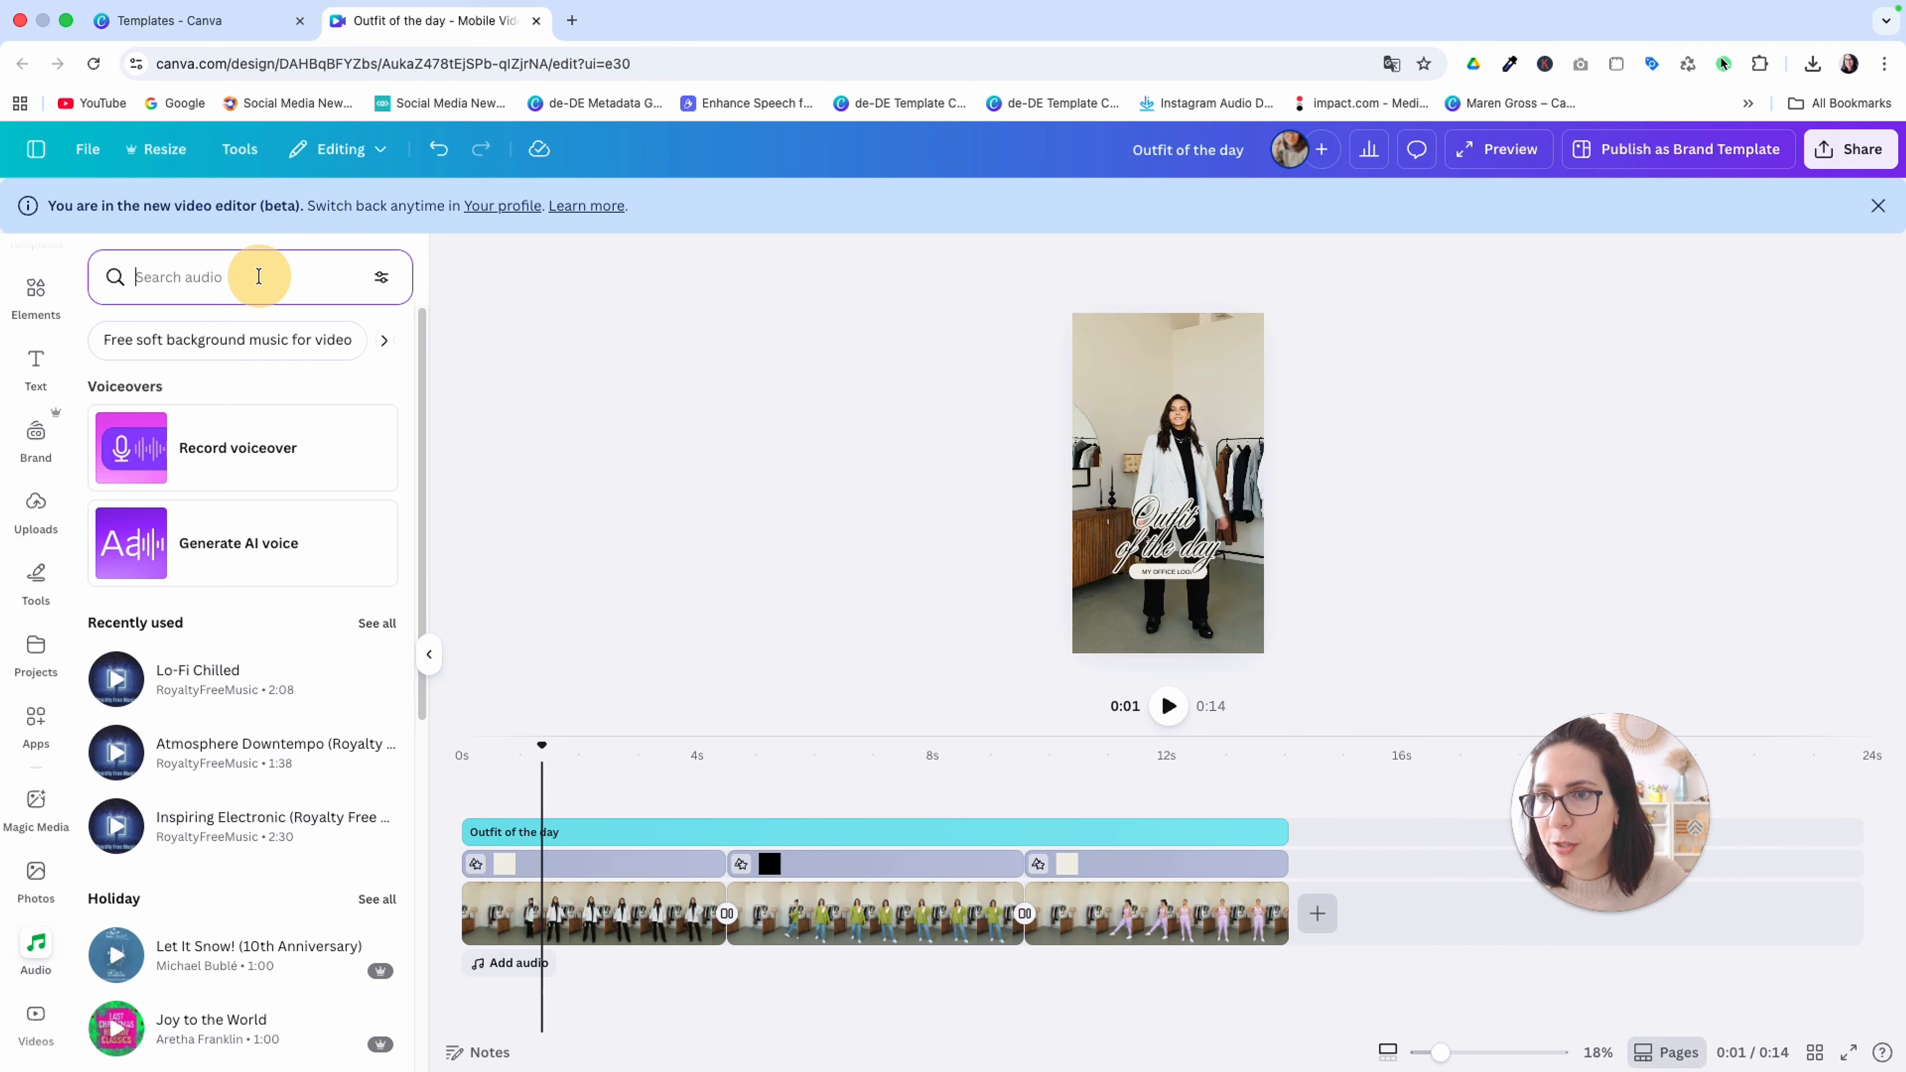
{"action": "left_click", "coordinate": [138, 277]}
{"action": "type", "text": "royalty fre"}
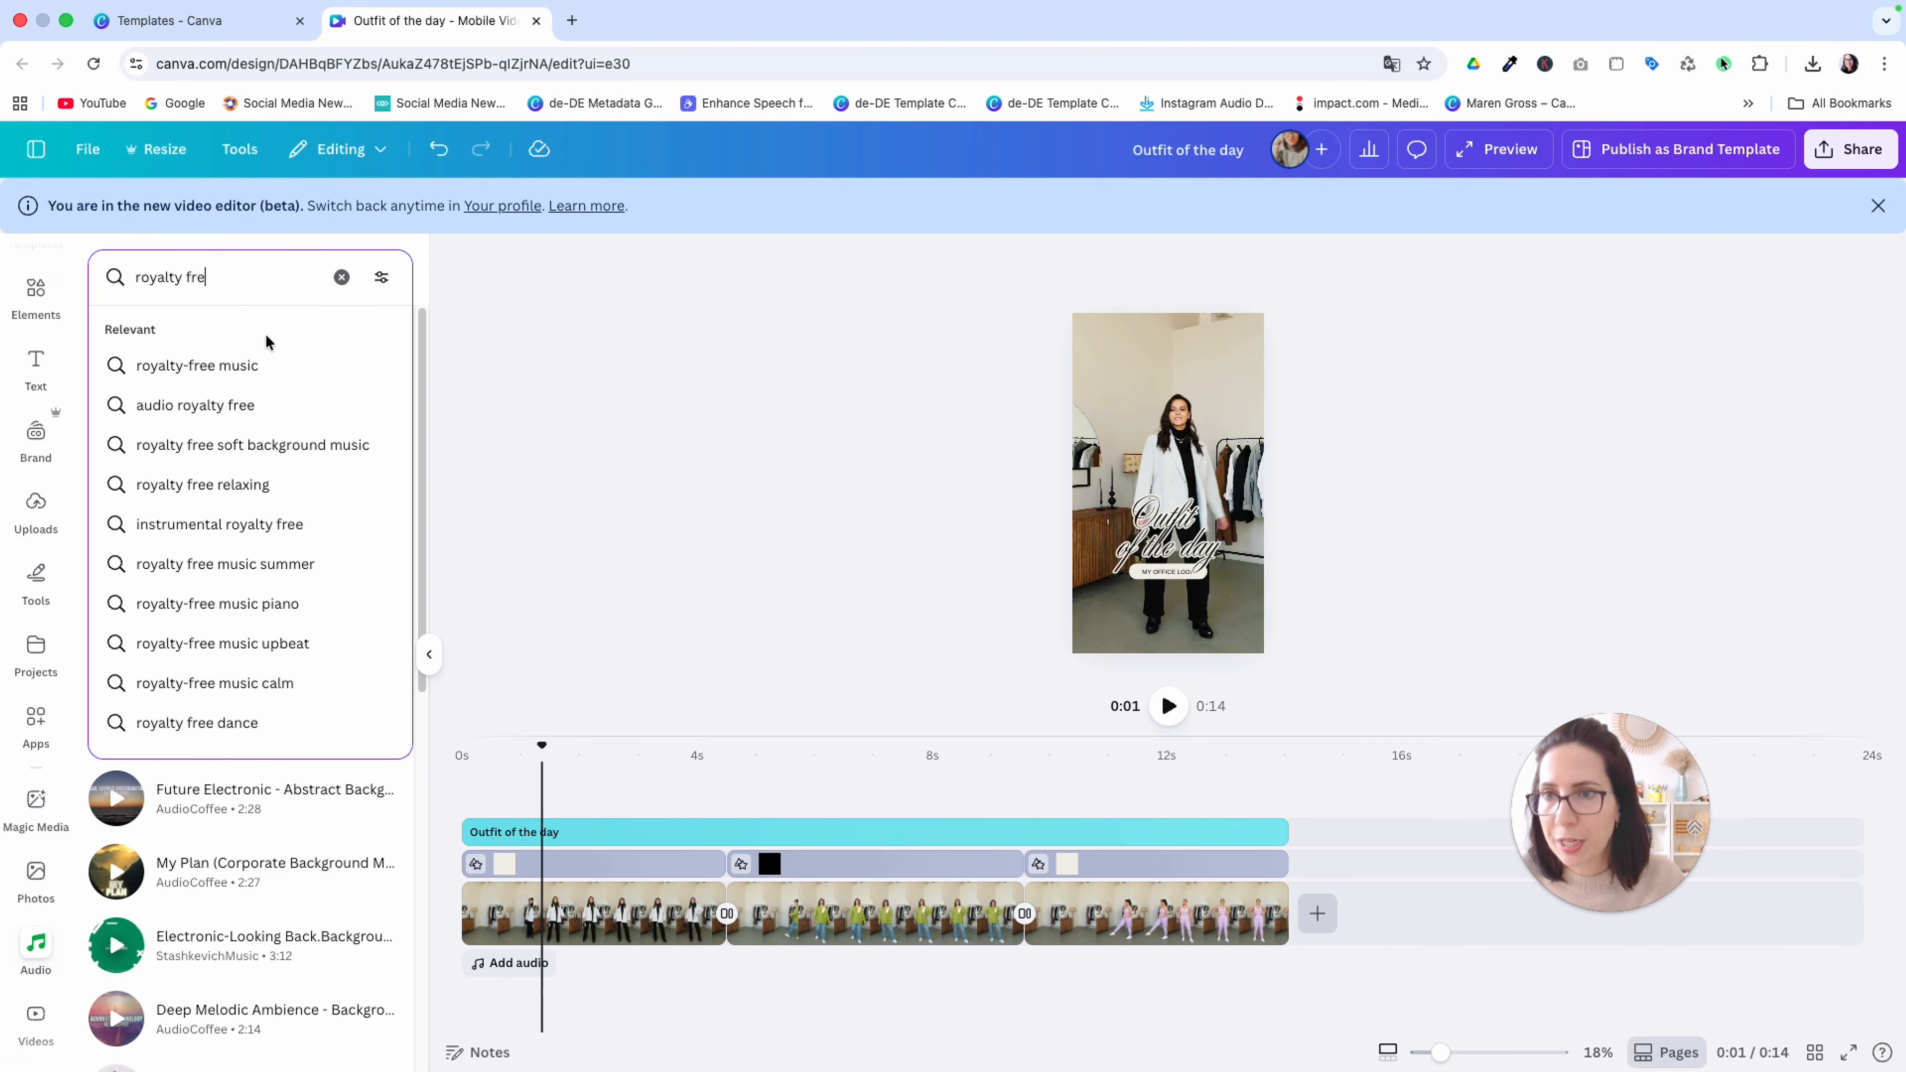
{"action": "left_click", "coordinate": [253, 364]}
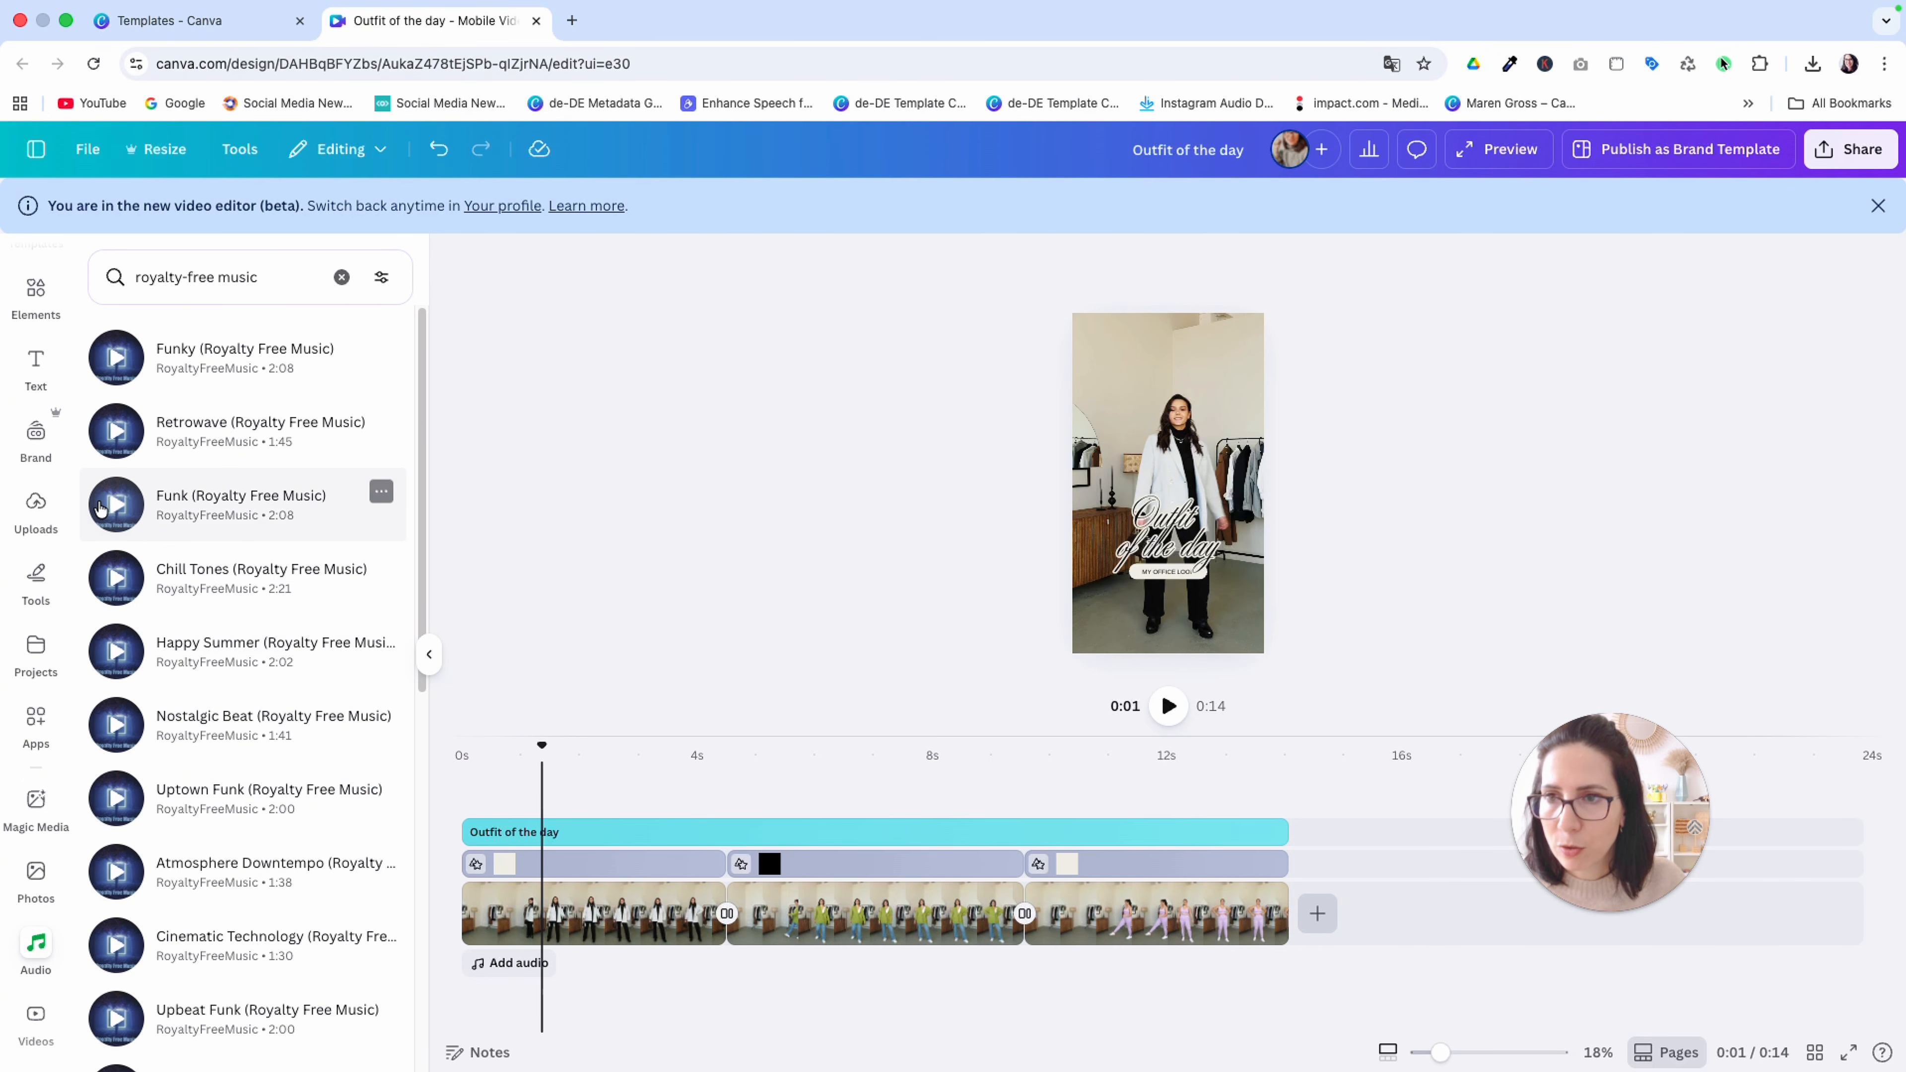
Preview the Chill Tones (Royalty Free Music) track and add it to the audio track from the start of the video
{"action": "left_click", "coordinate": [117, 577]}
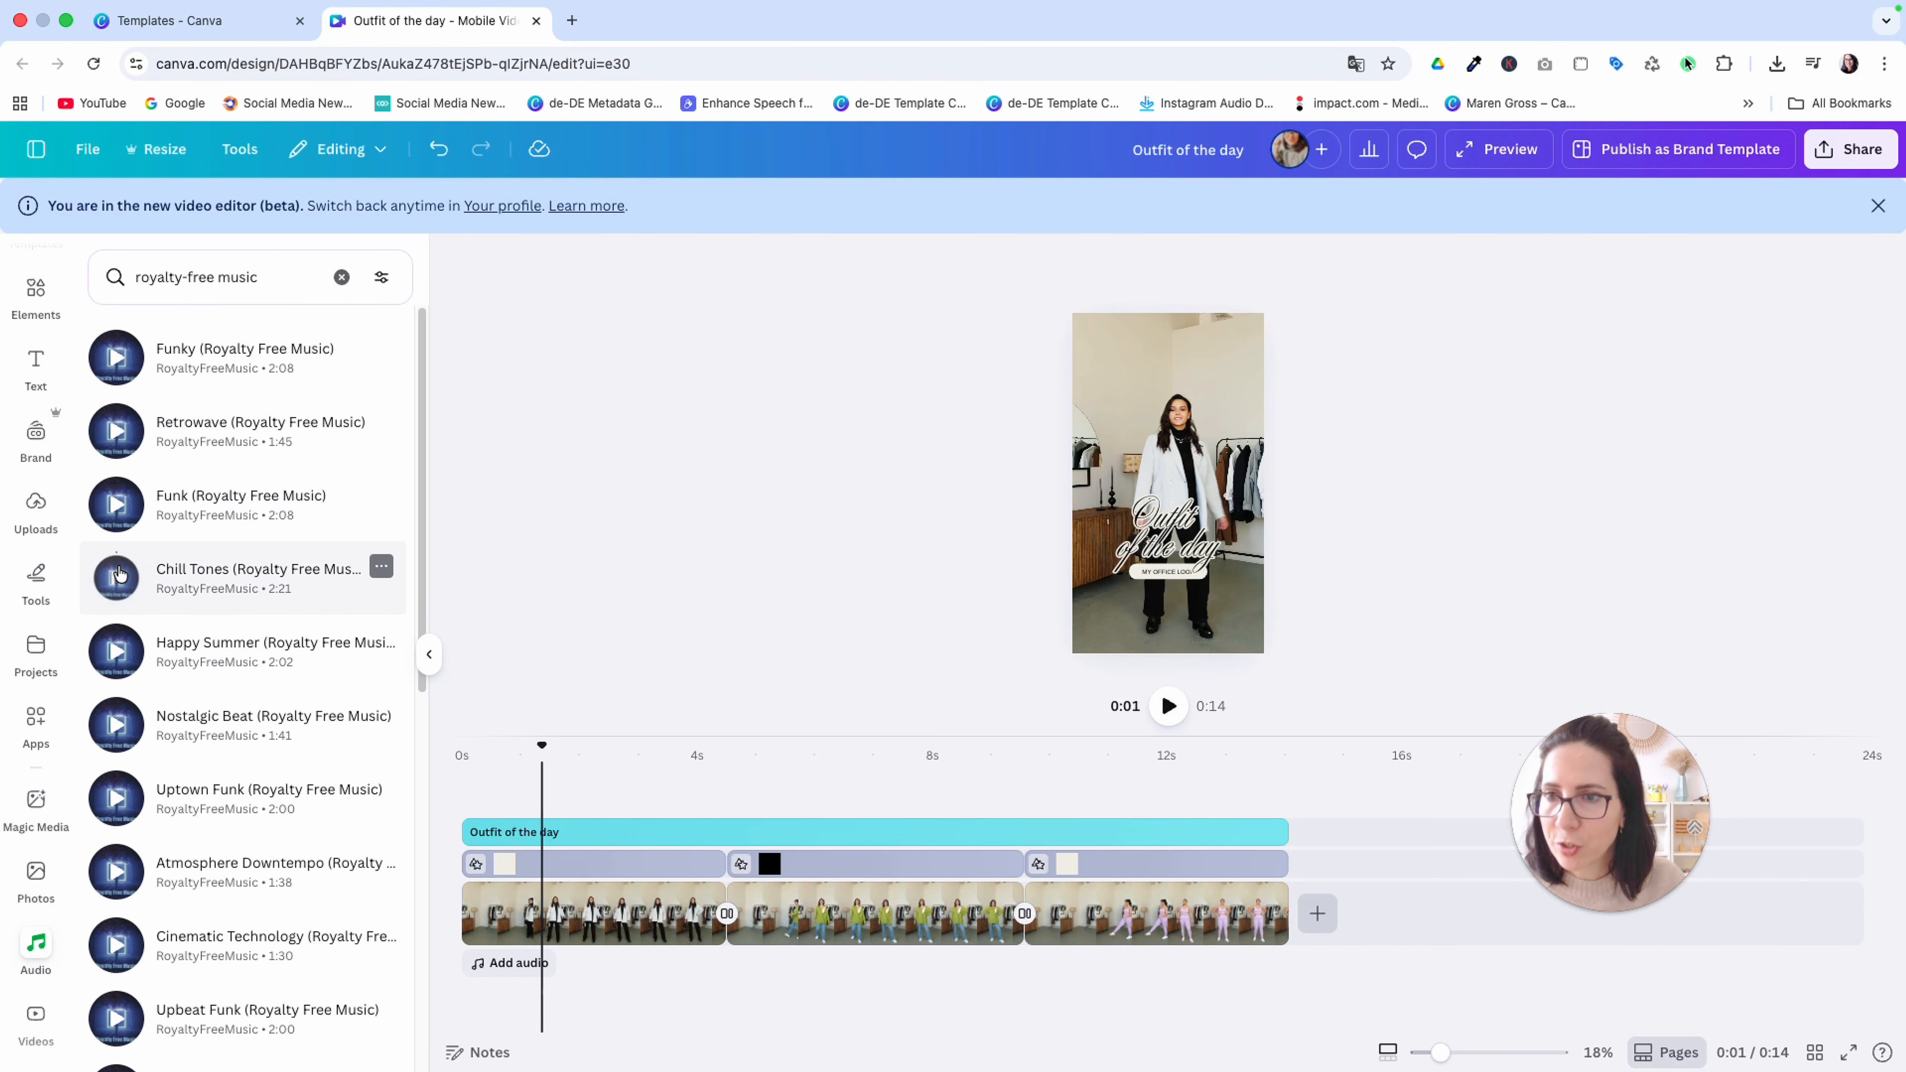
{"action": "left_click_drag", "start_coordinate": [187, 572], "coordinate": [507, 959]}
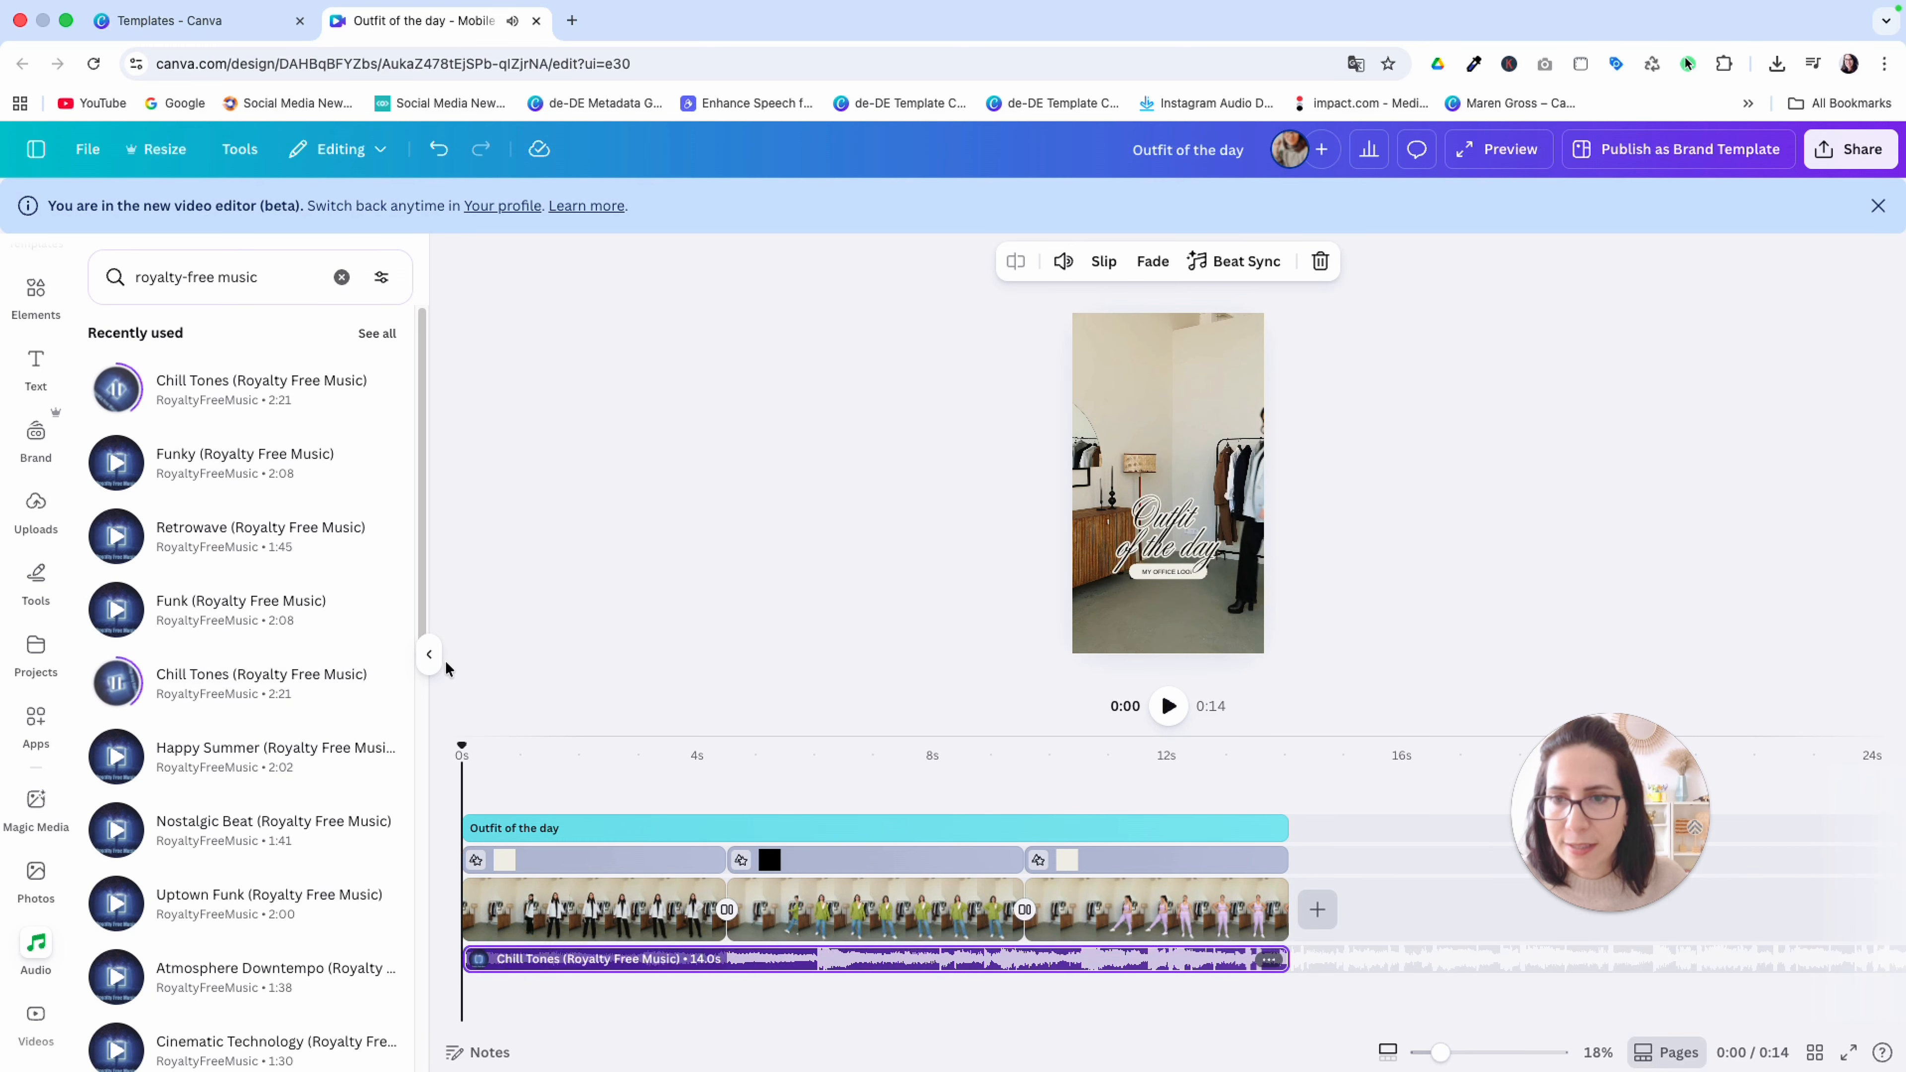
{"action": "left_click", "coordinate": [429, 654]}
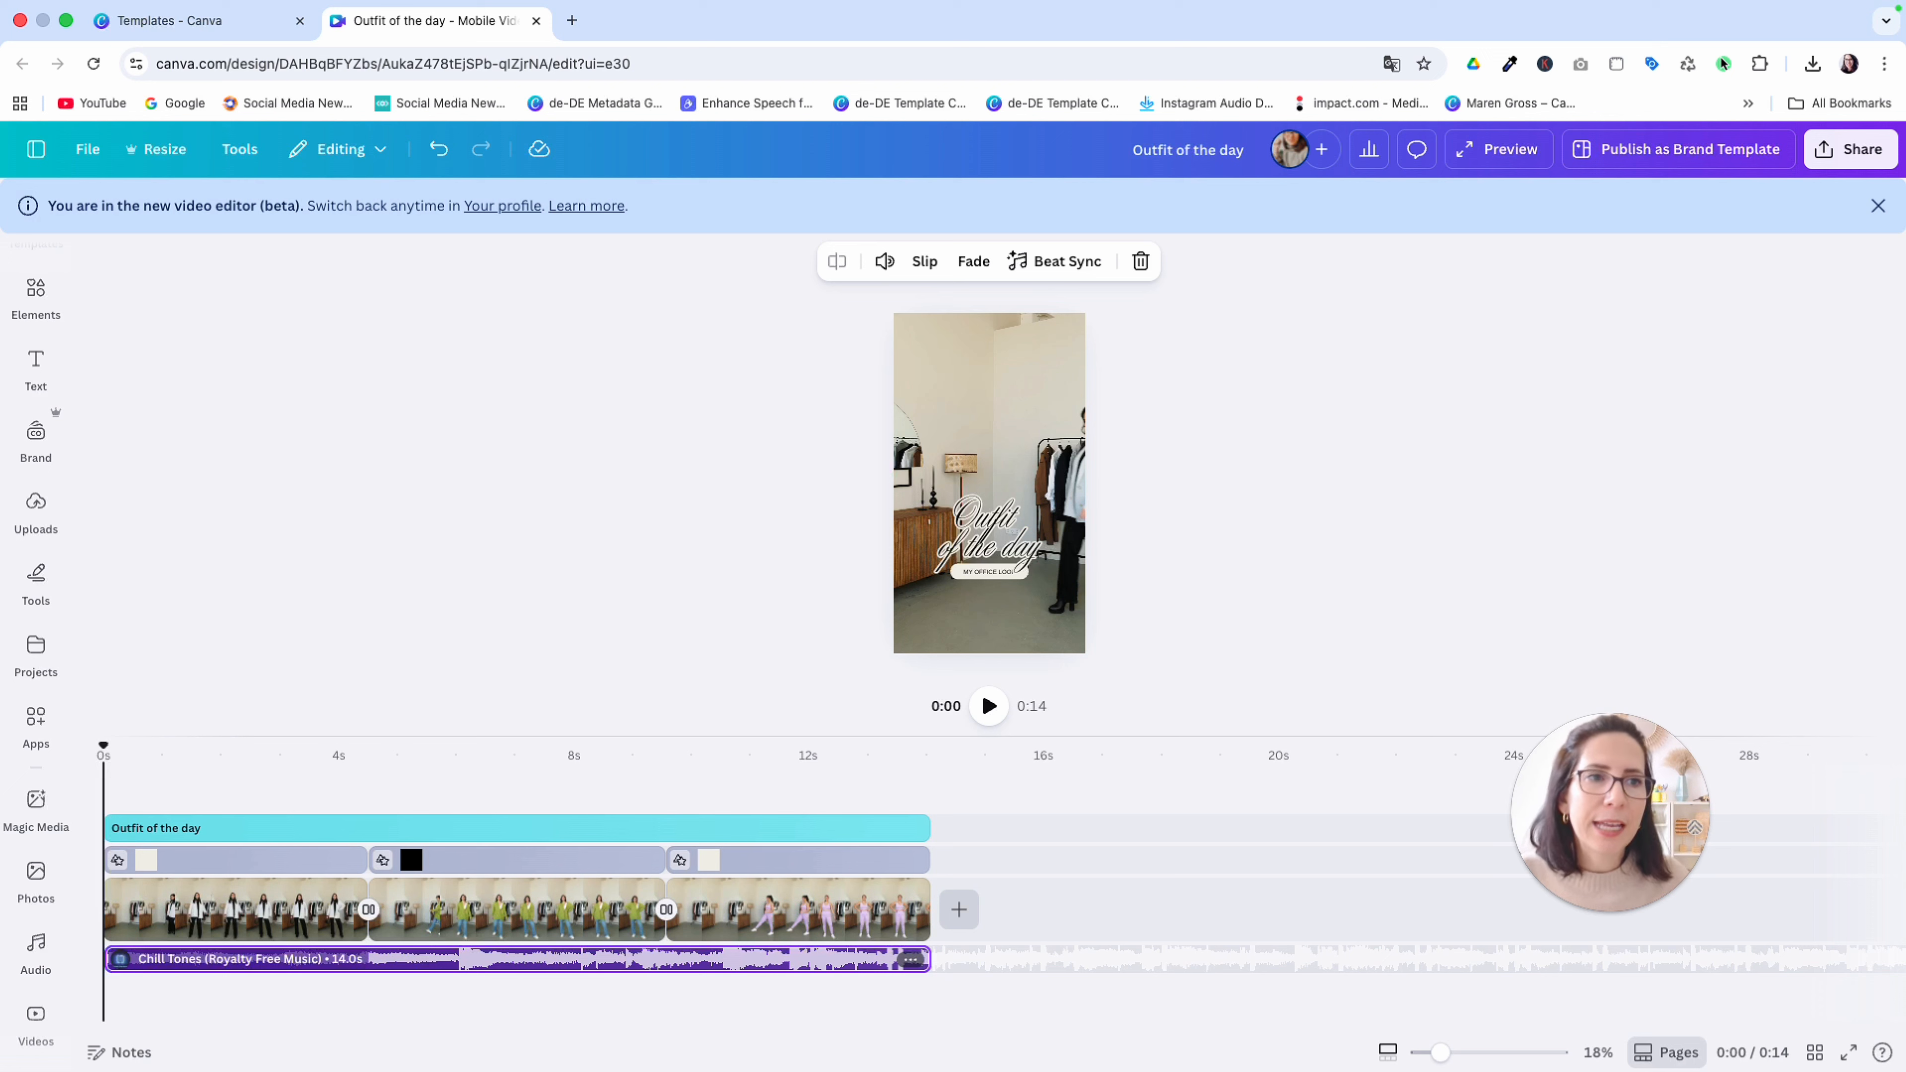
Open the design's MP4 video download settings, try 4K (UHD) quality, and set the quality back to 1080p (HD)
{"action": "left_click", "coordinate": [1856, 154]}
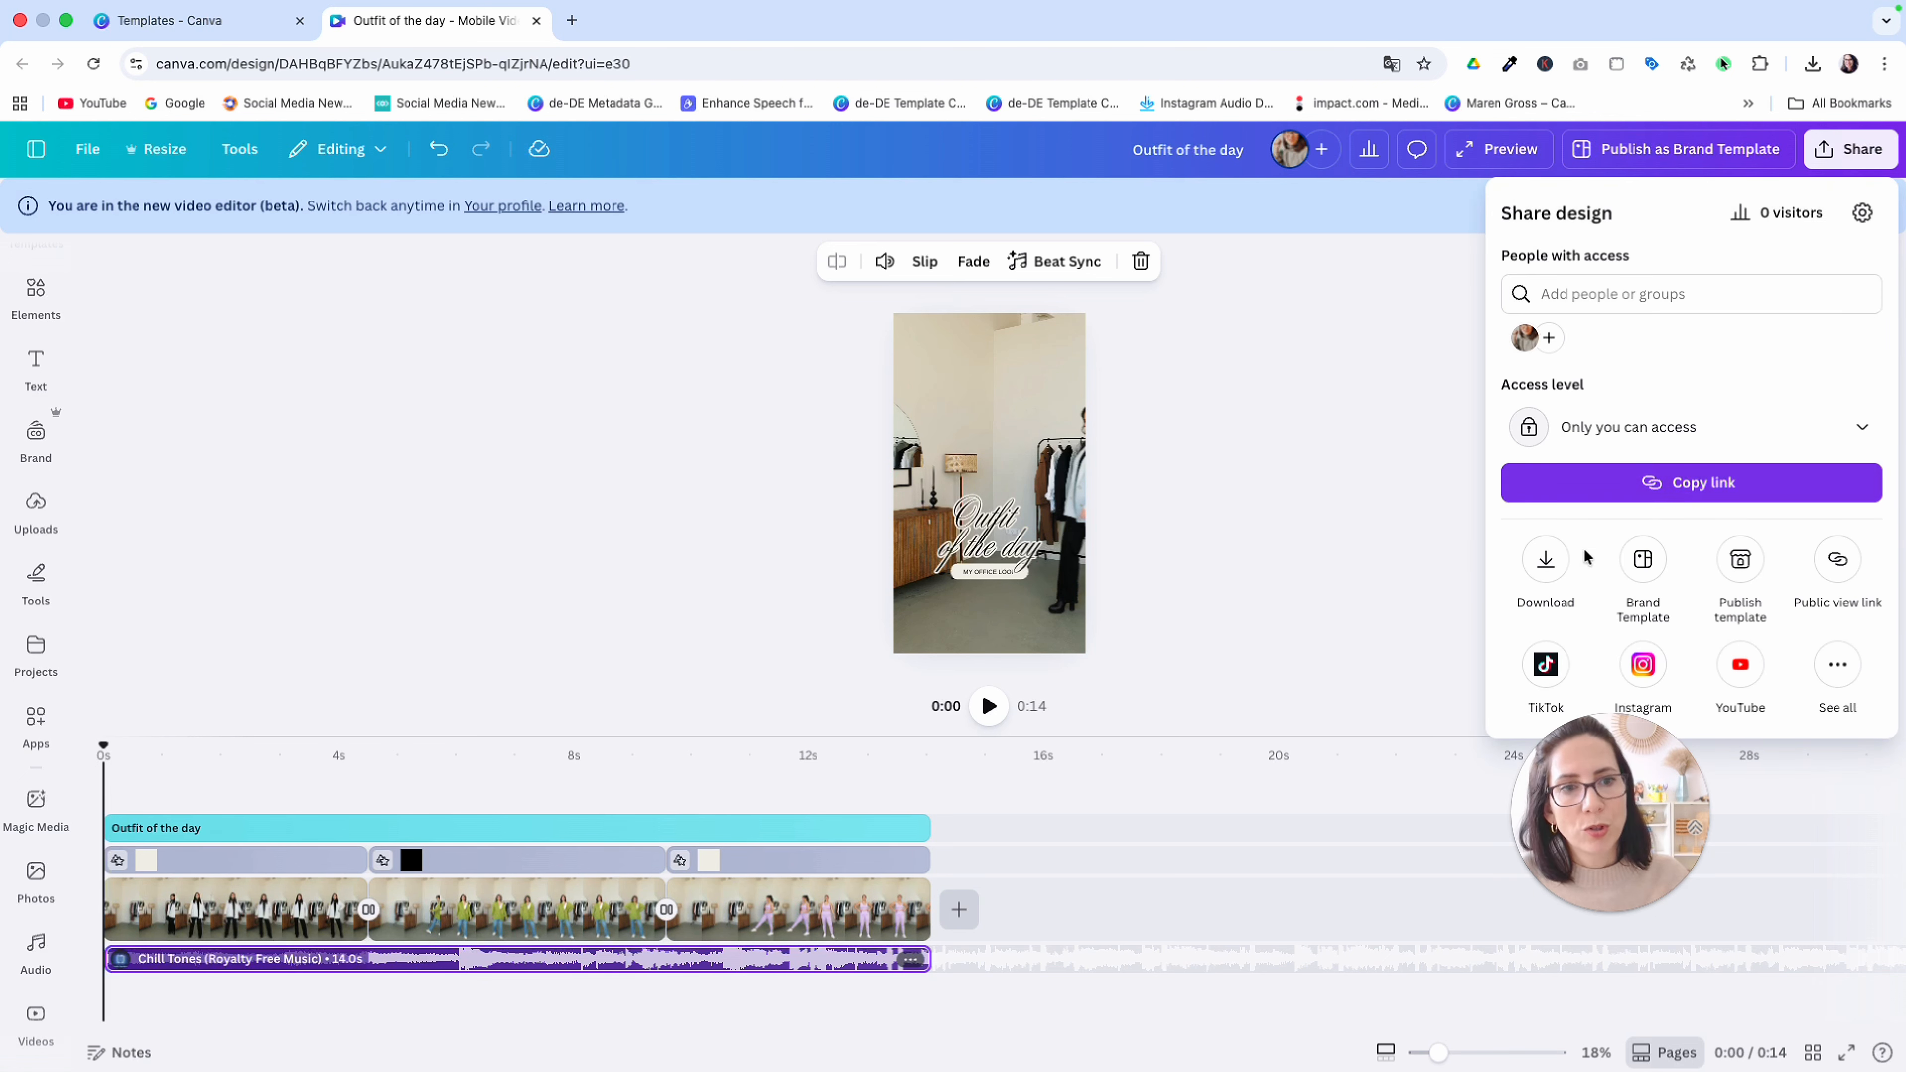
{"action": "left_click", "coordinate": [1546, 565]}
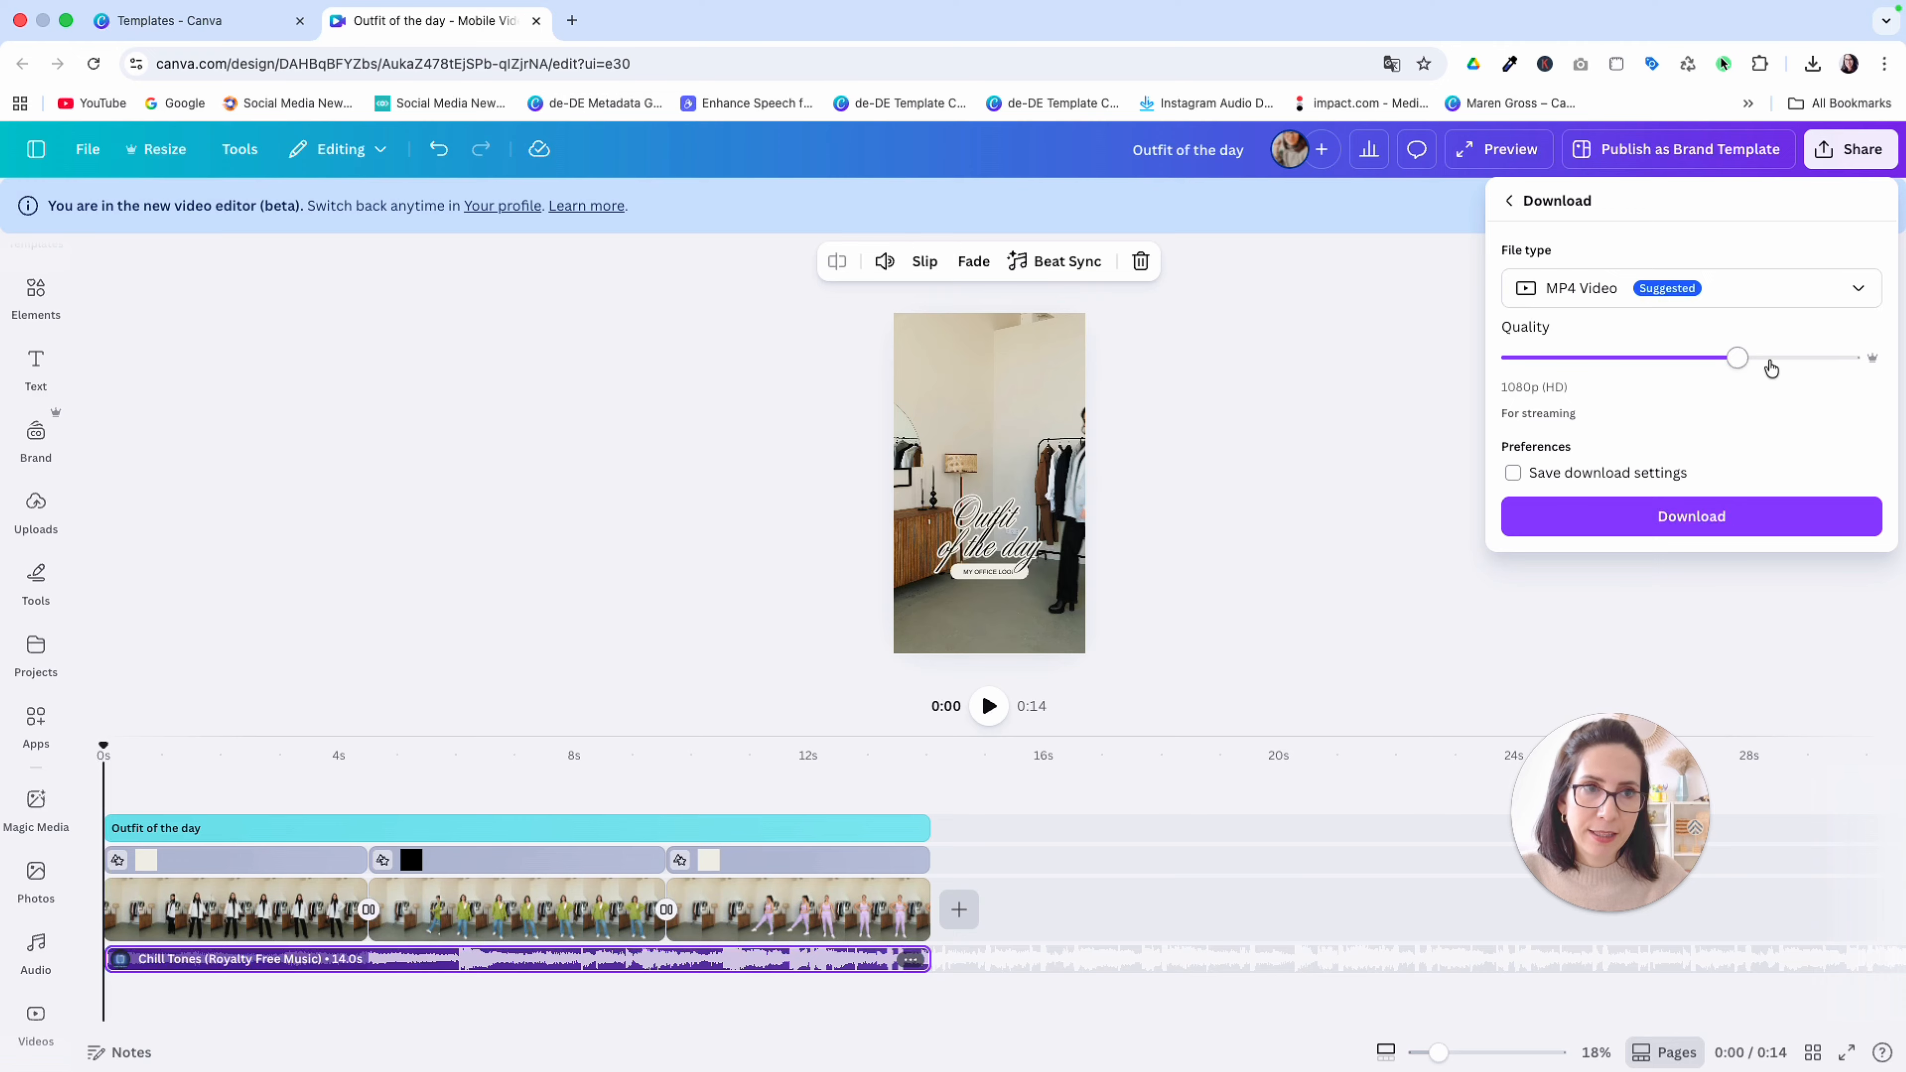
{"action": "left_click_drag", "start_coordinate": [1735, 360], "coordinate": [1857, 353]}
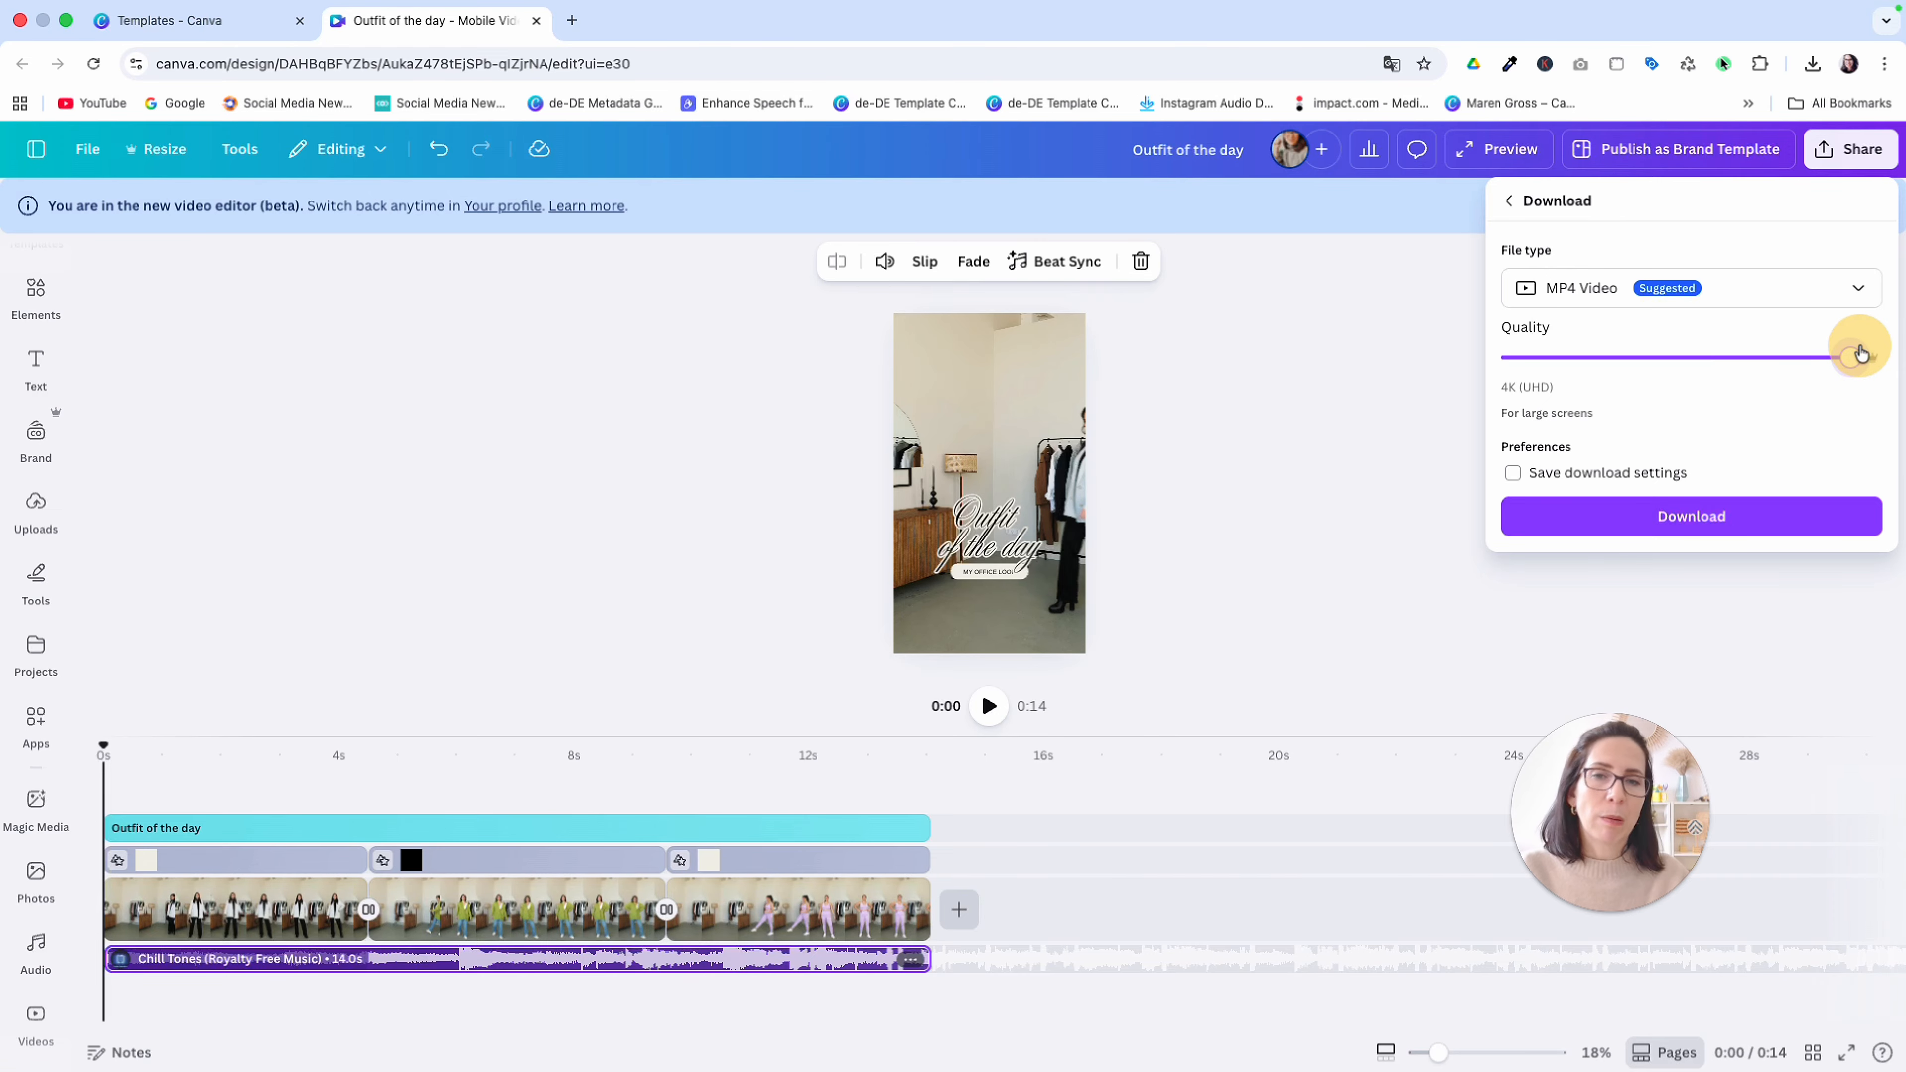
{"action": "left_click_drag", "start_coordinate": [1859, 353], "coordinate": [1763, 353]}
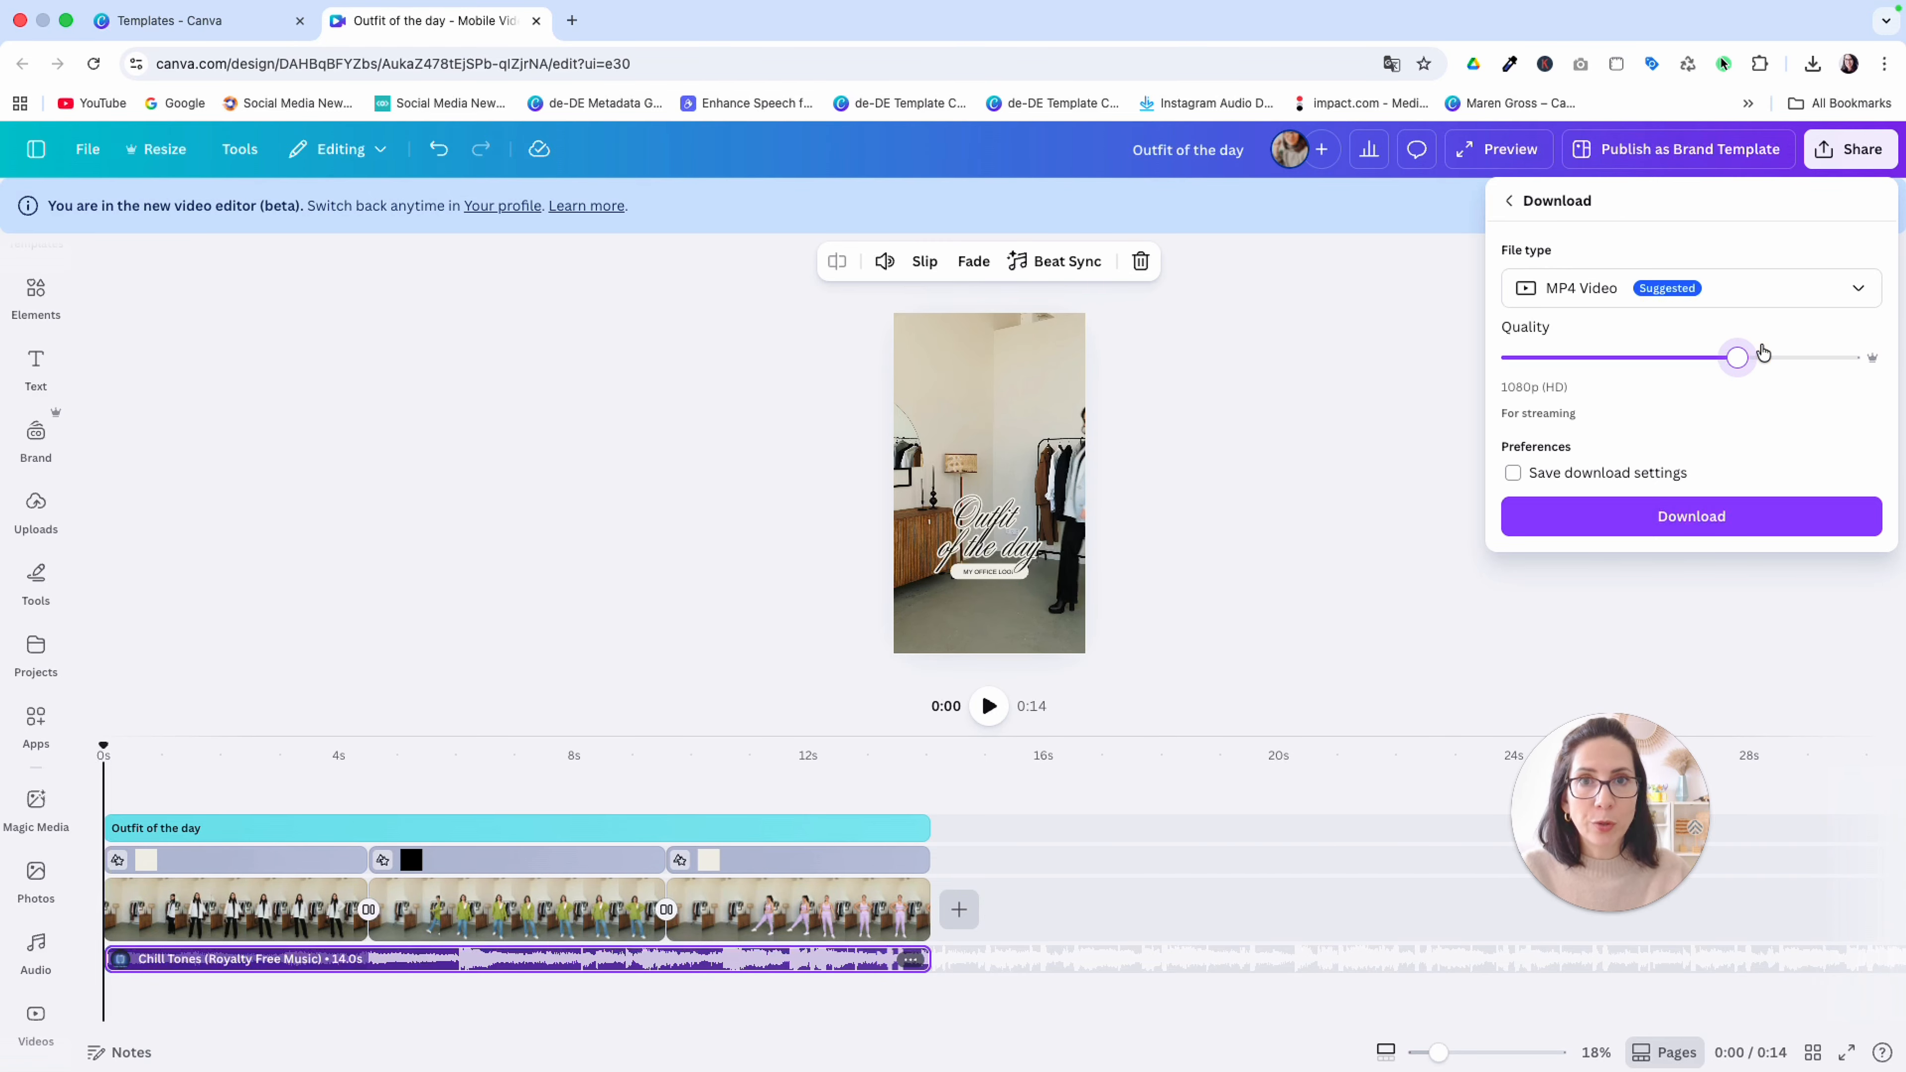